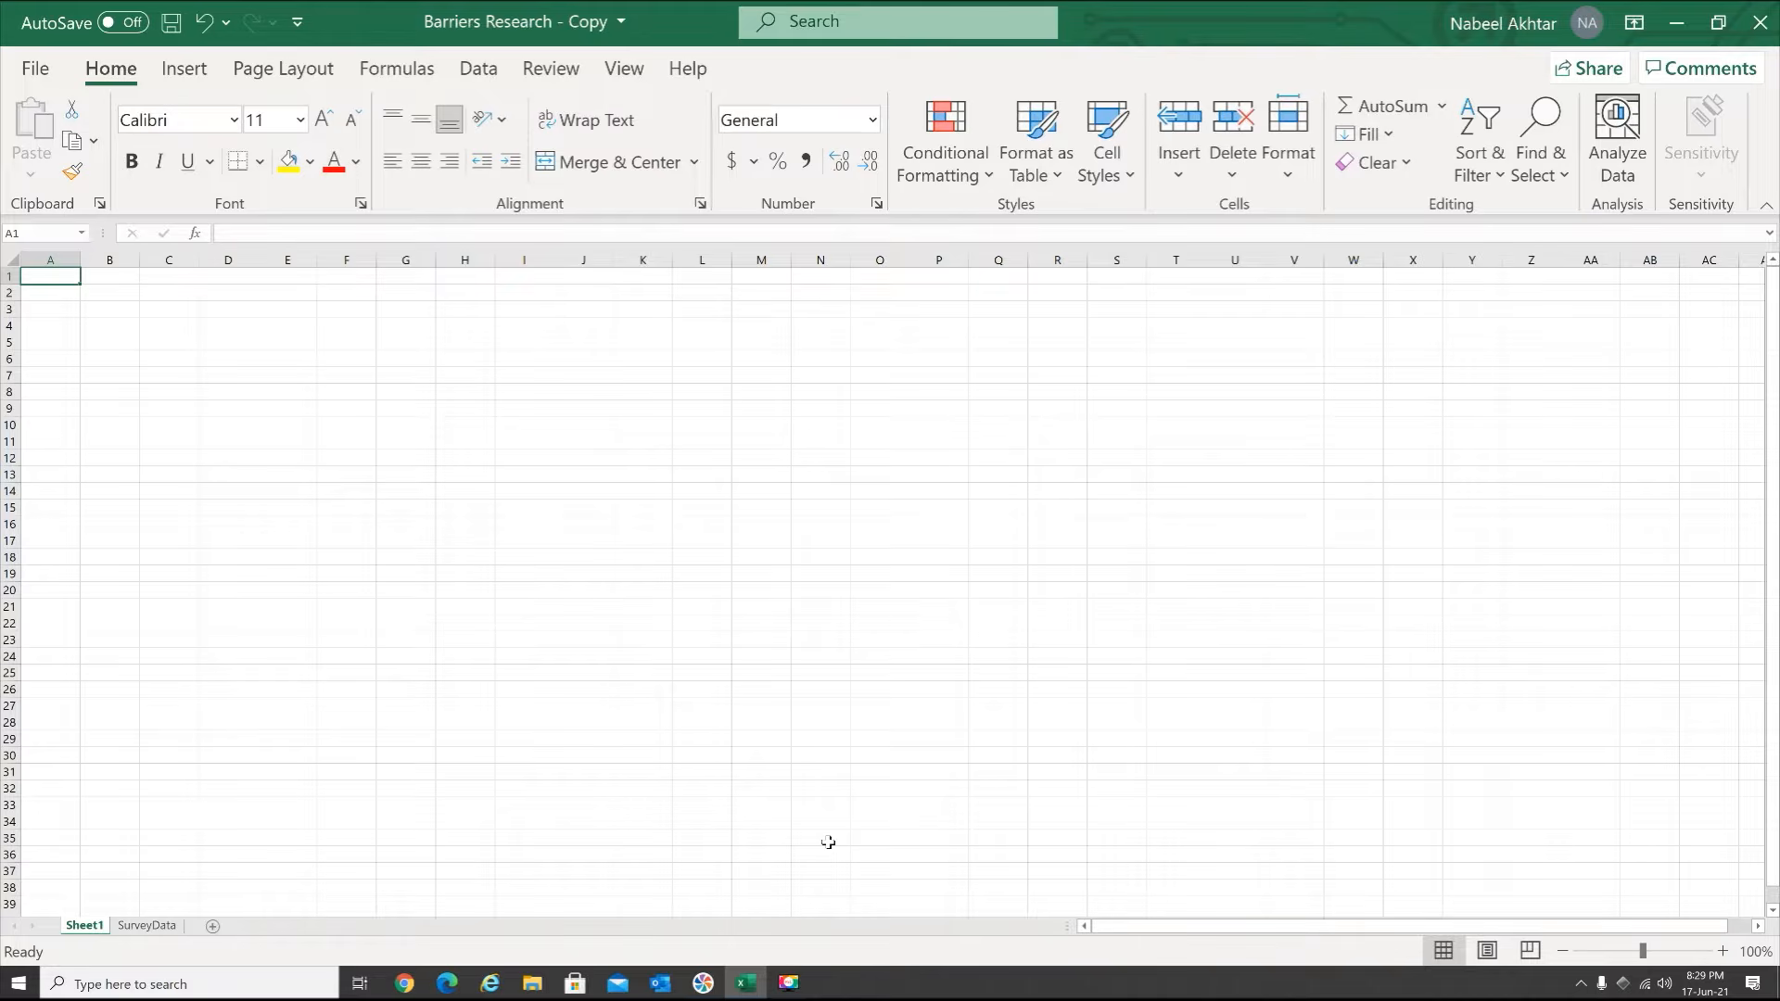
Enter the header "Repondent" in cell A1
type("RE")
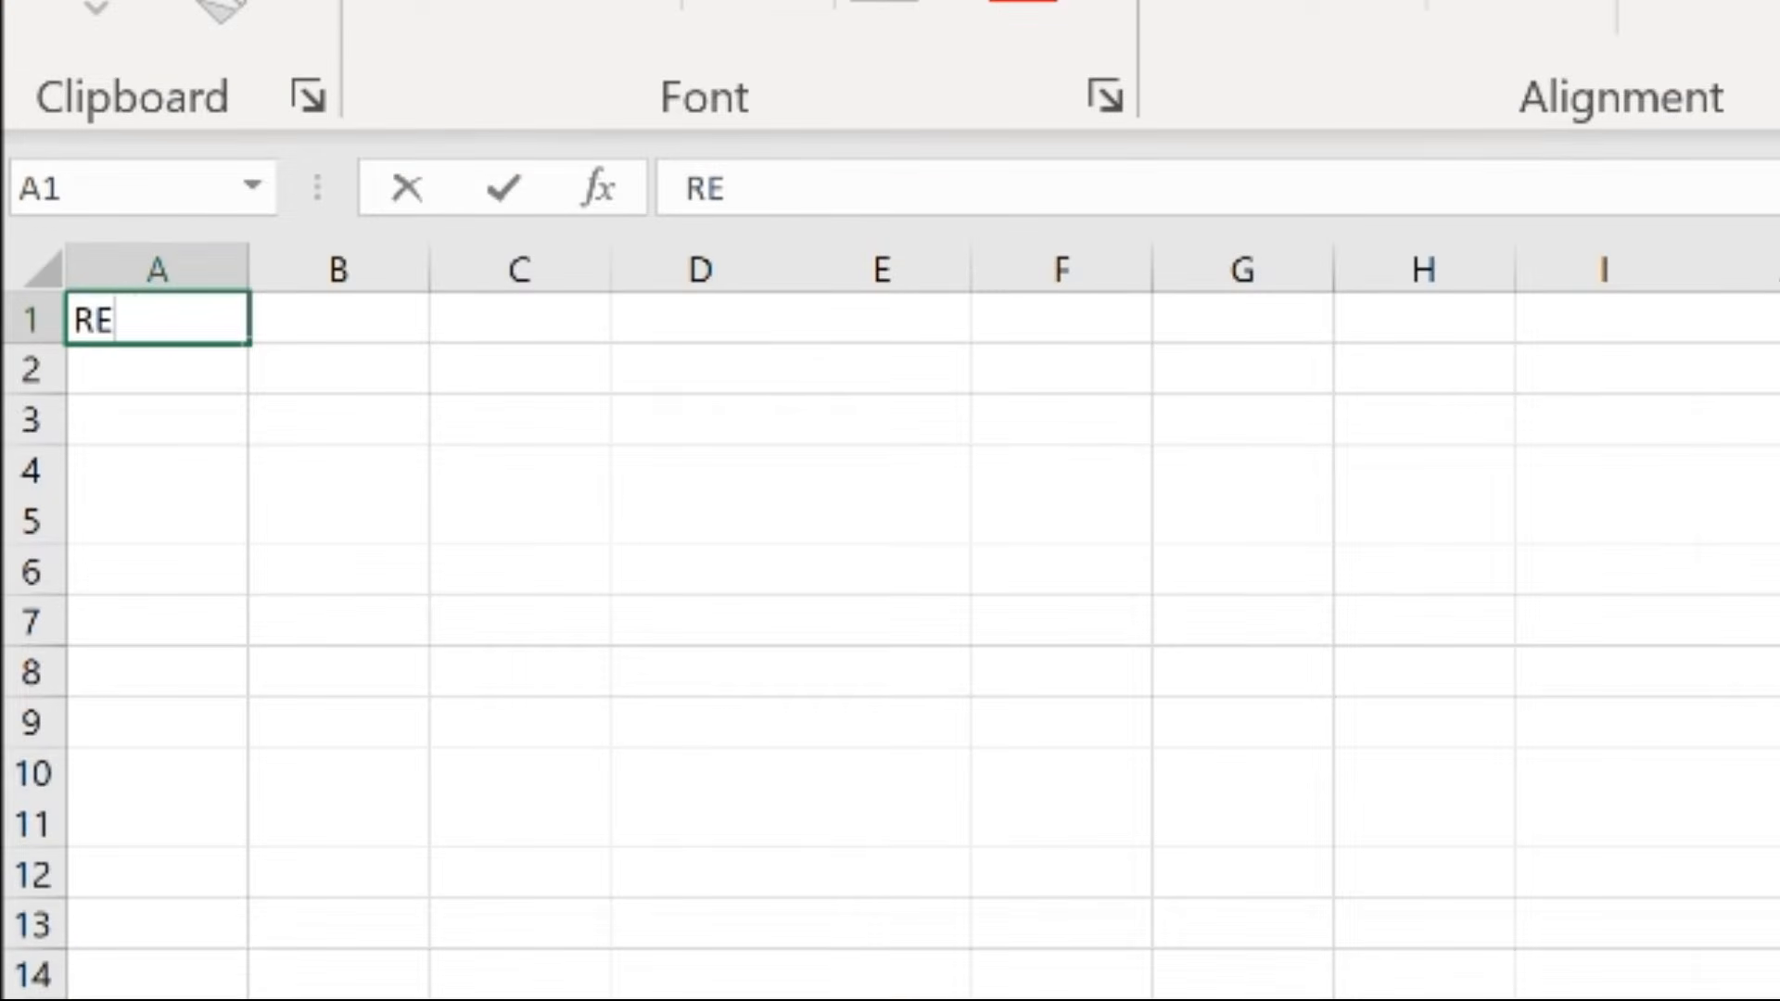
type("pos")
key("BackSpace")
type("nde")
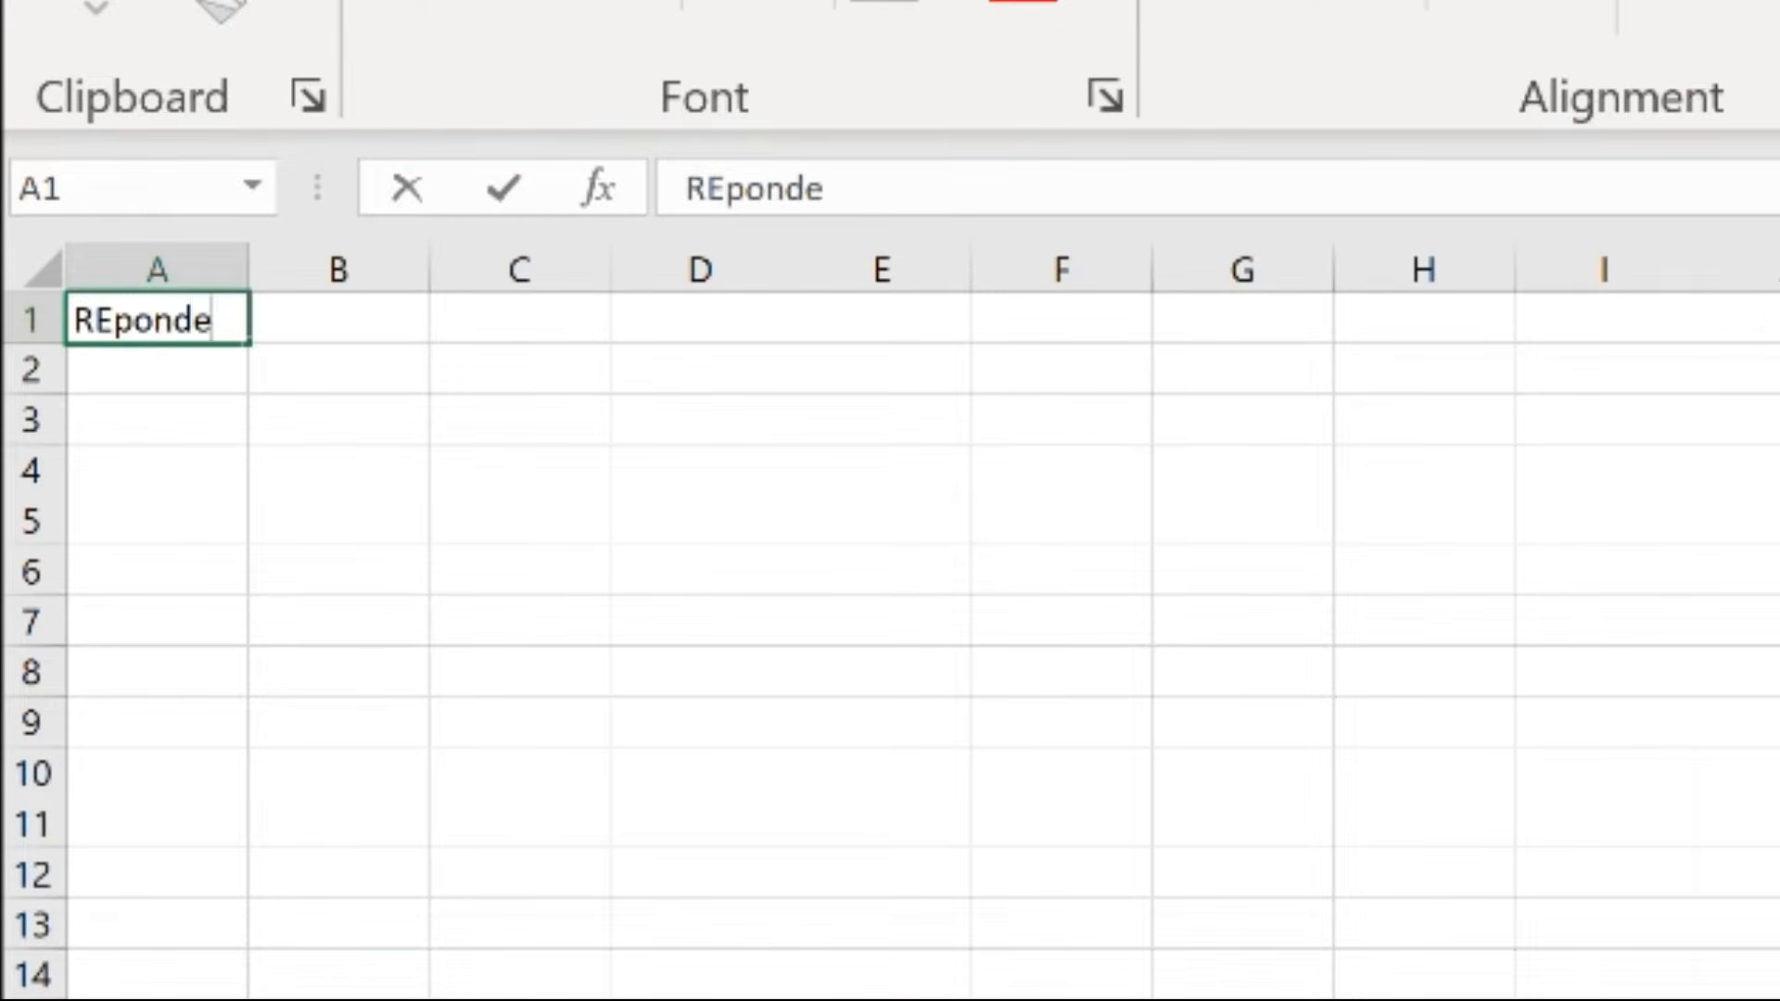
type("nt")
key("Tab")
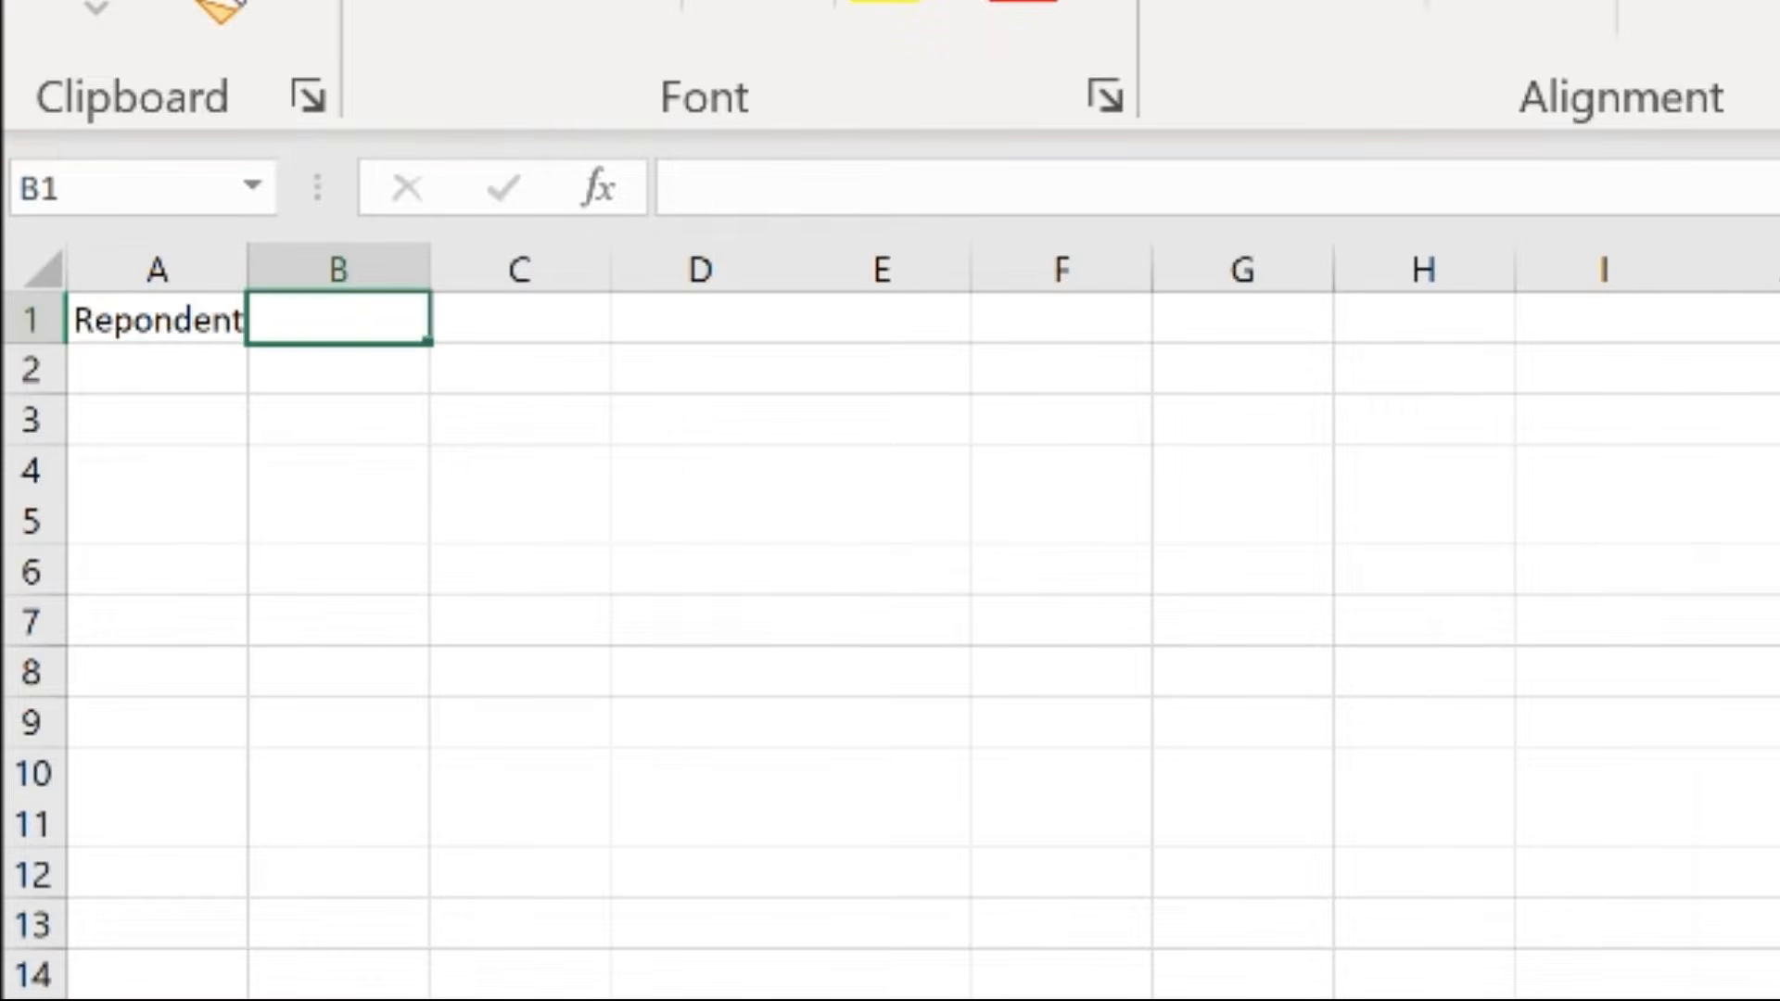
Enter the header "Question 1" in cell B1
type("Quest")
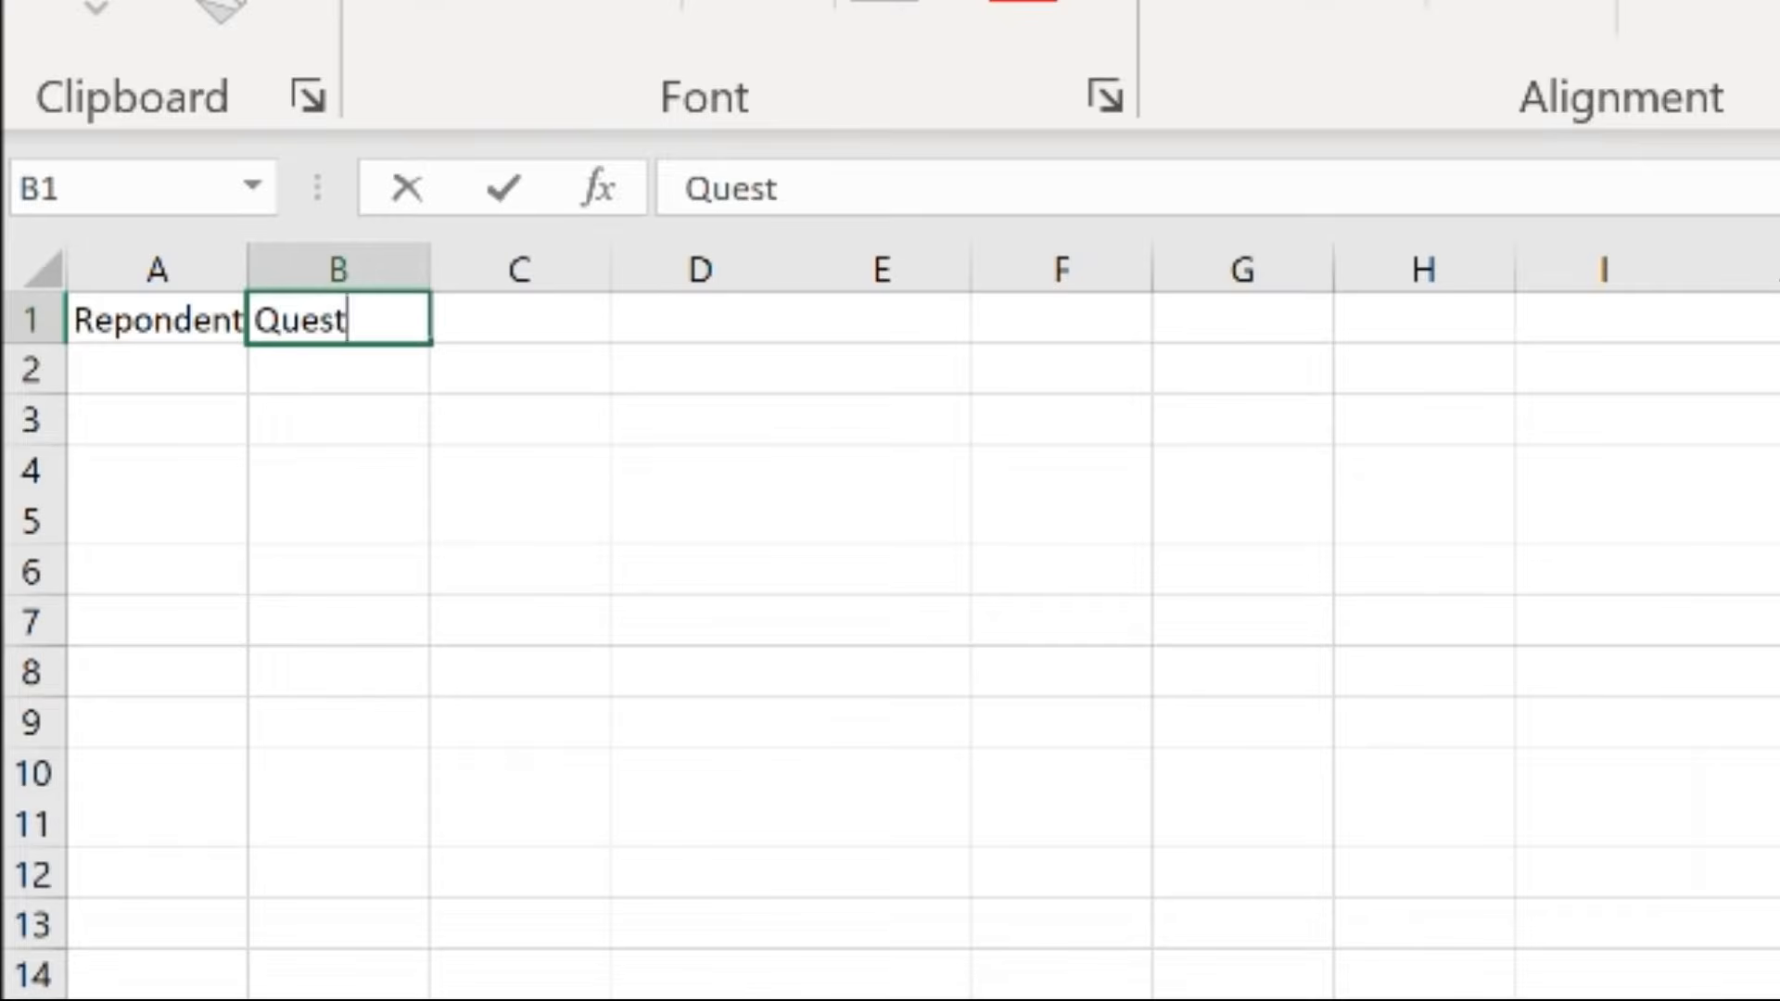
type("ion")
key("Tab")
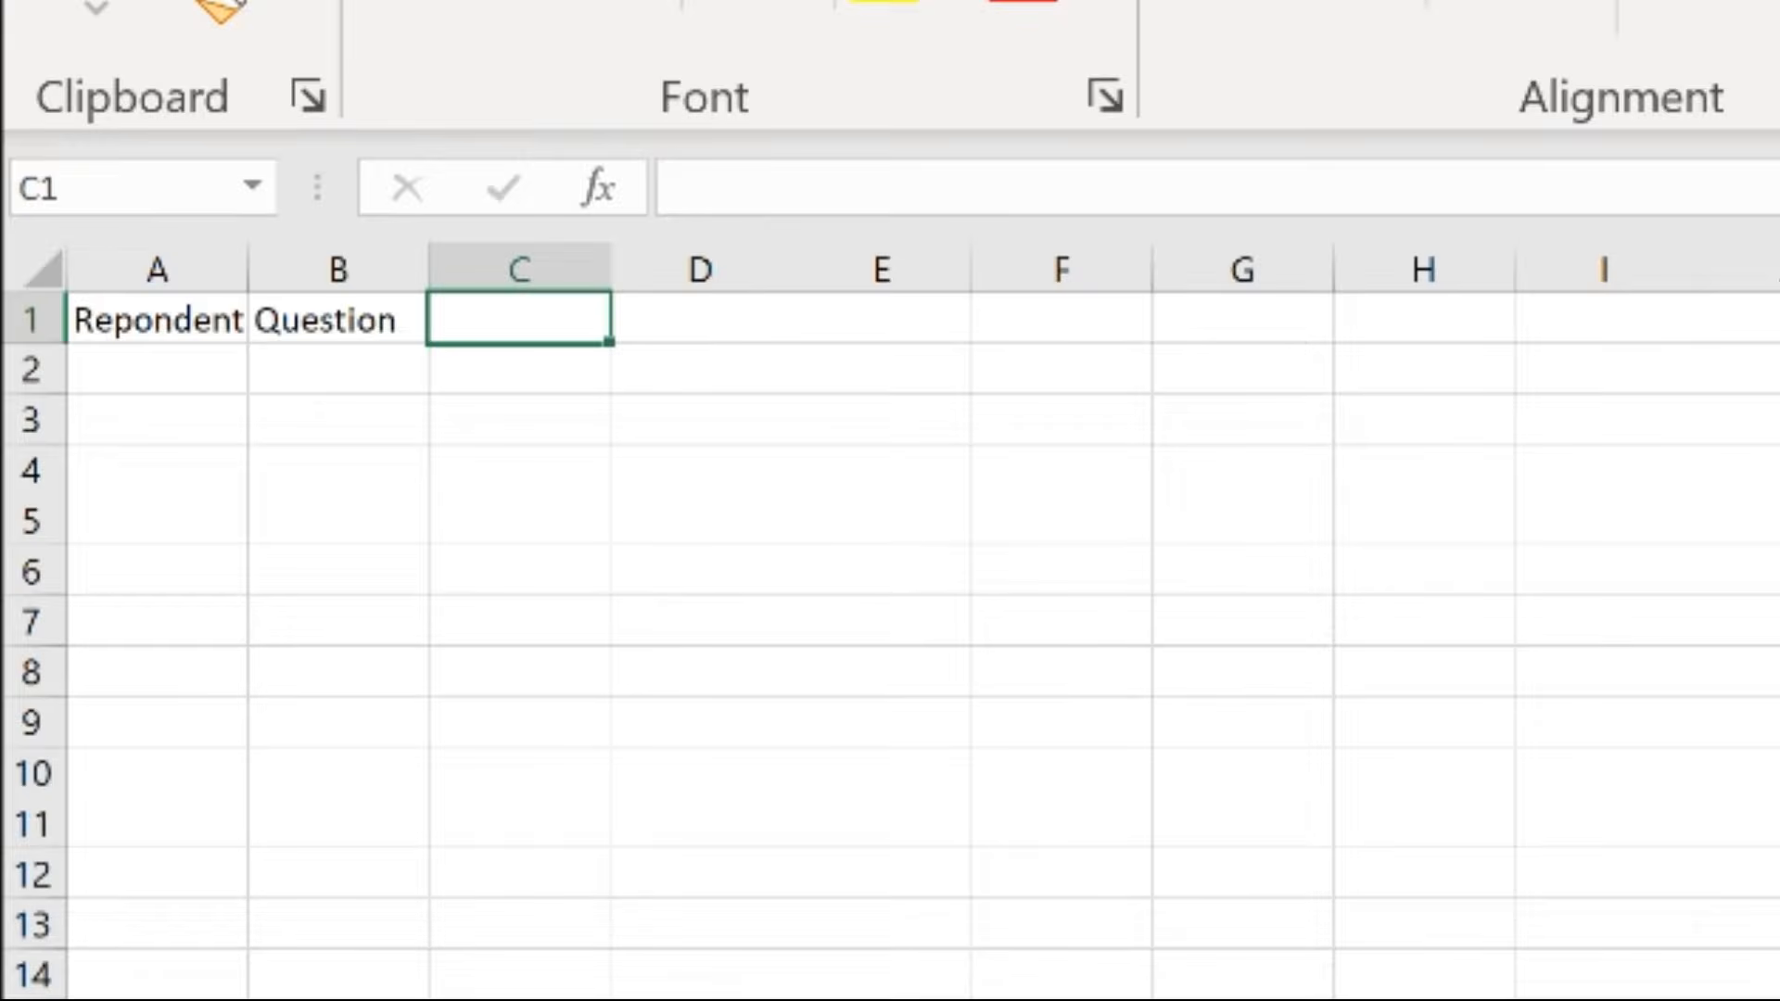
left_click(338, 320)
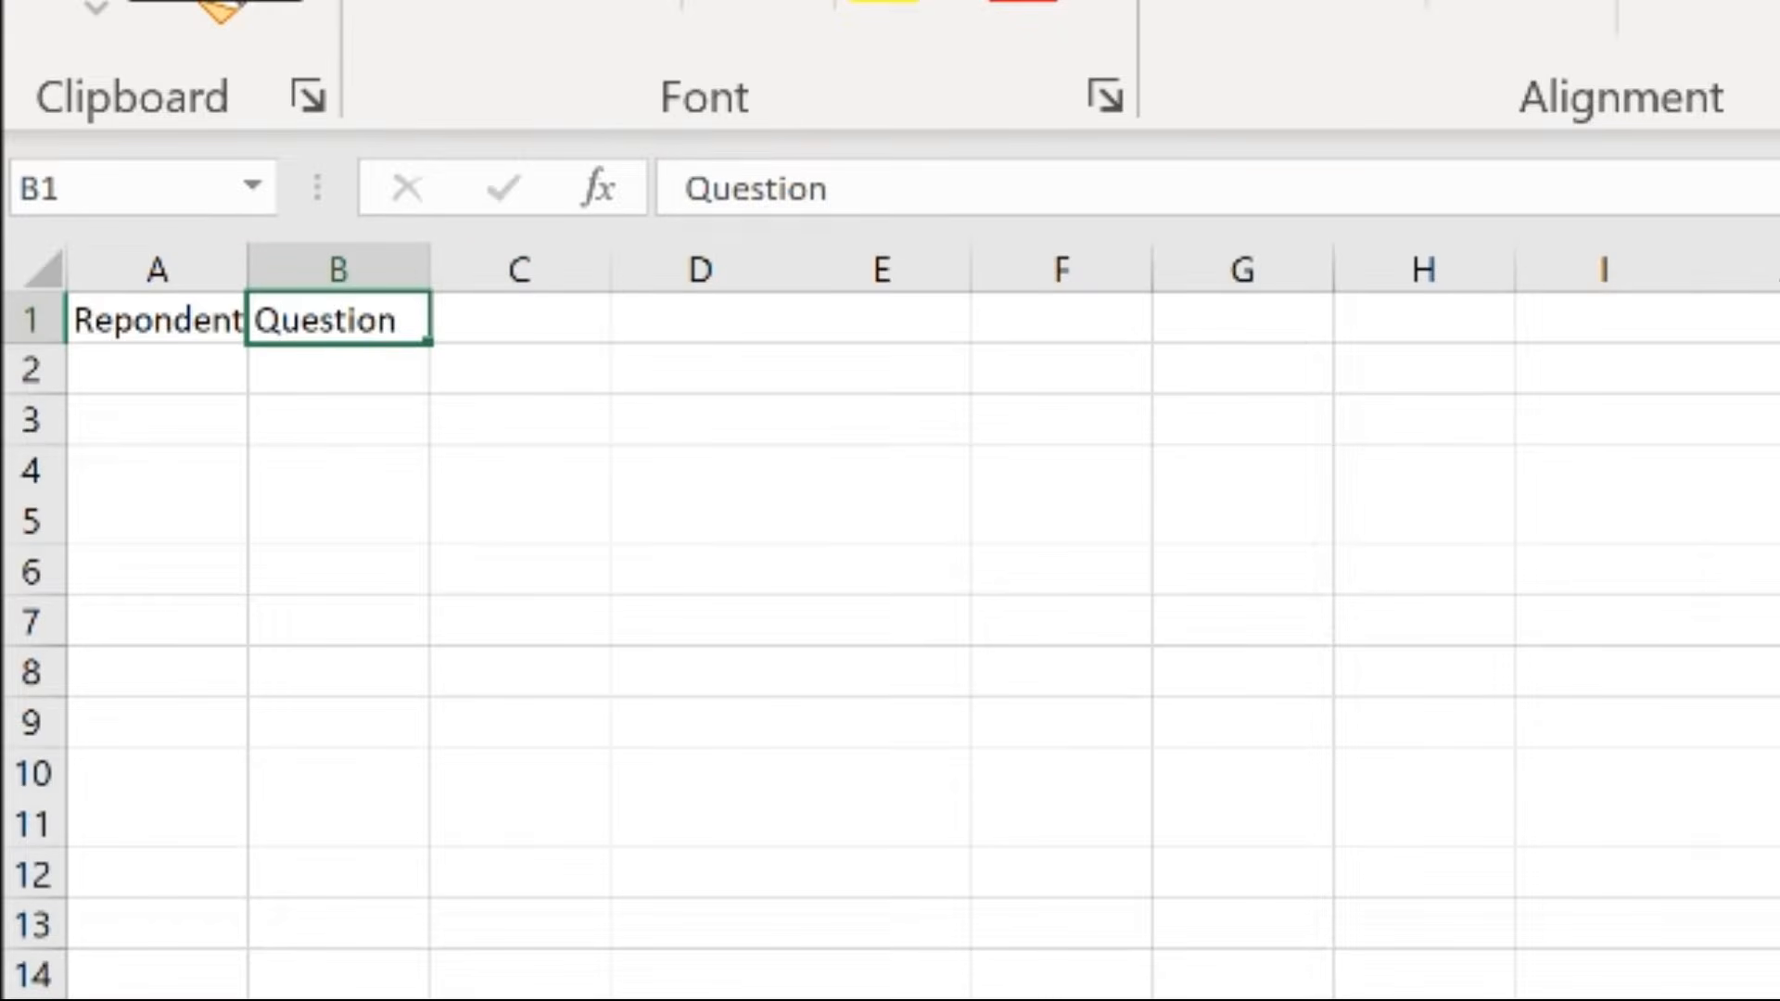
left_click(945, 189)
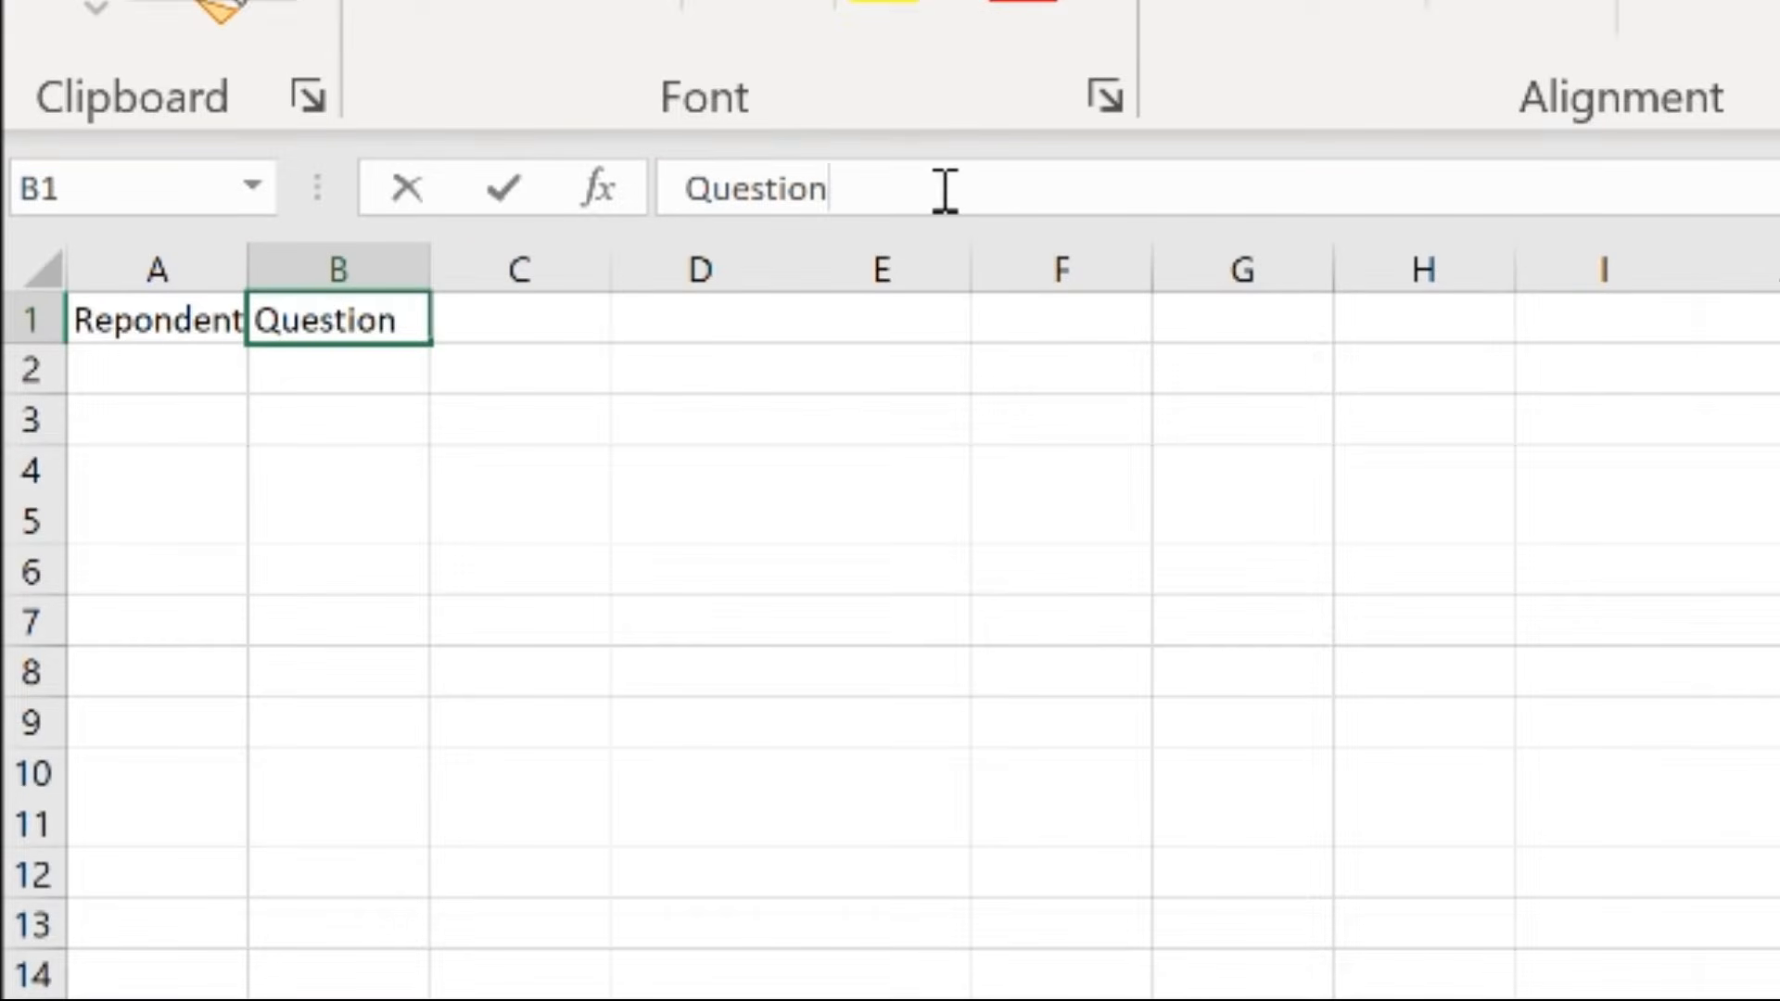
type("1")
key("Return")
key("Up")
key("Right")
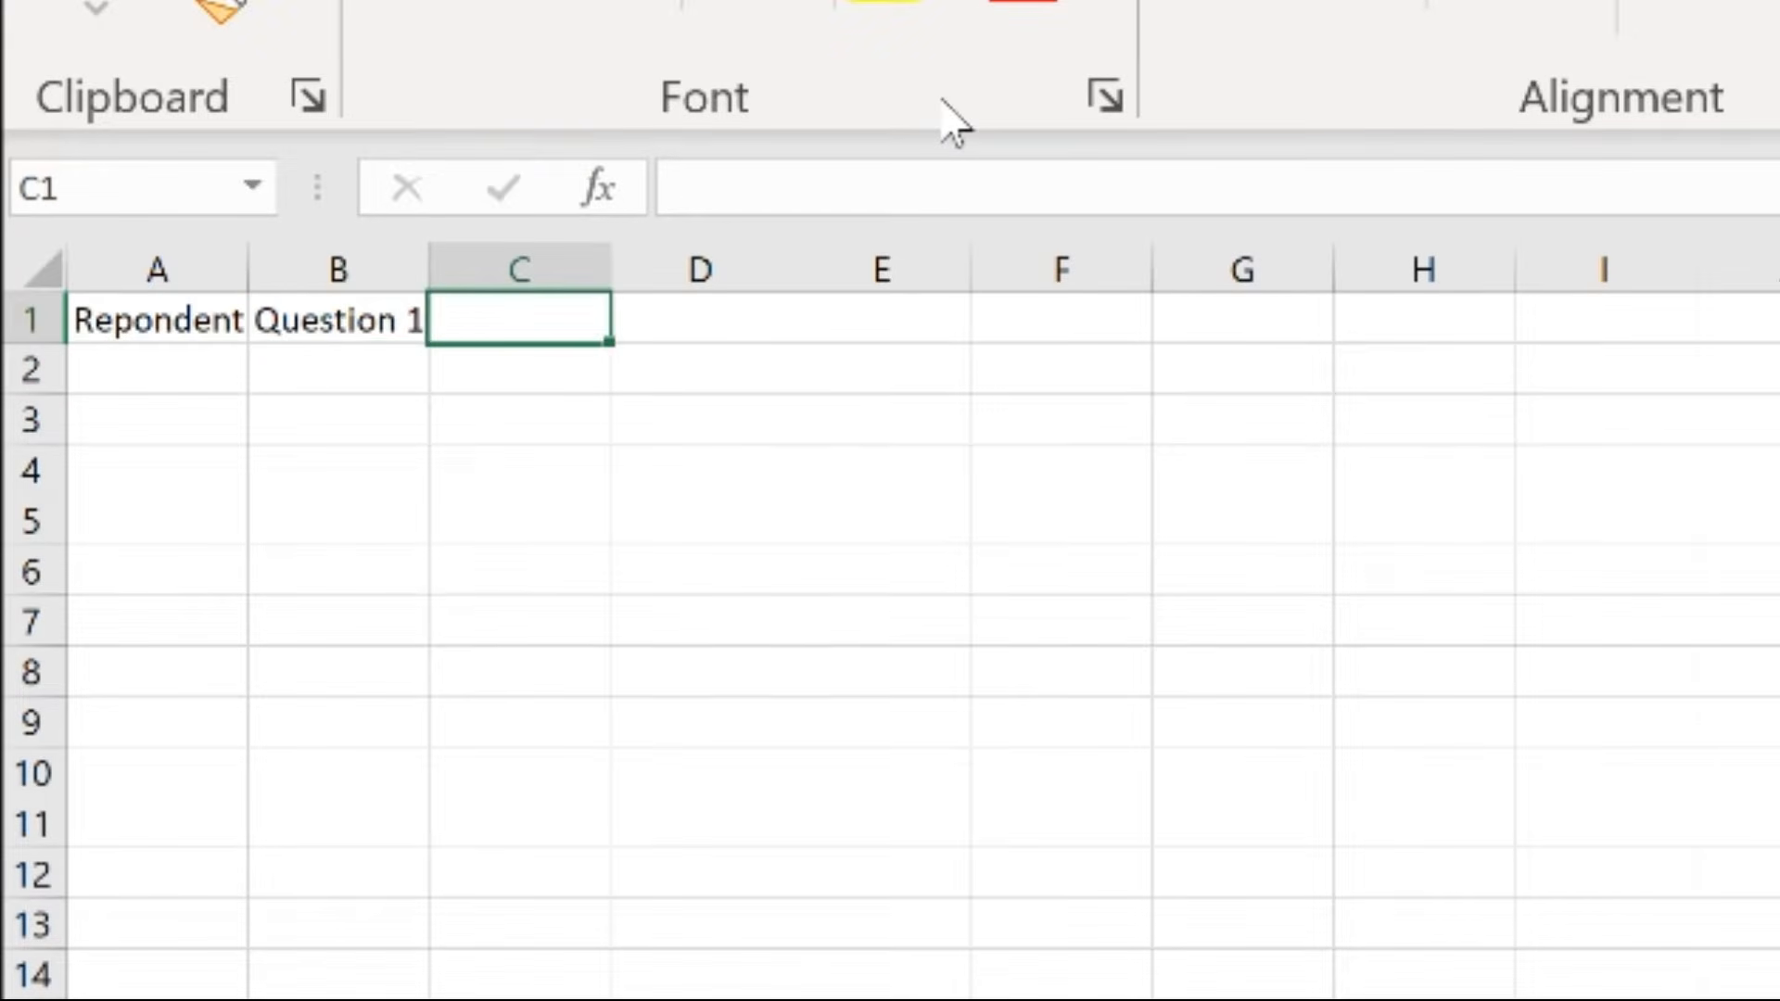
Add the headers "Question 2" in C1 and "Question 3" in D1
type("Question 2")
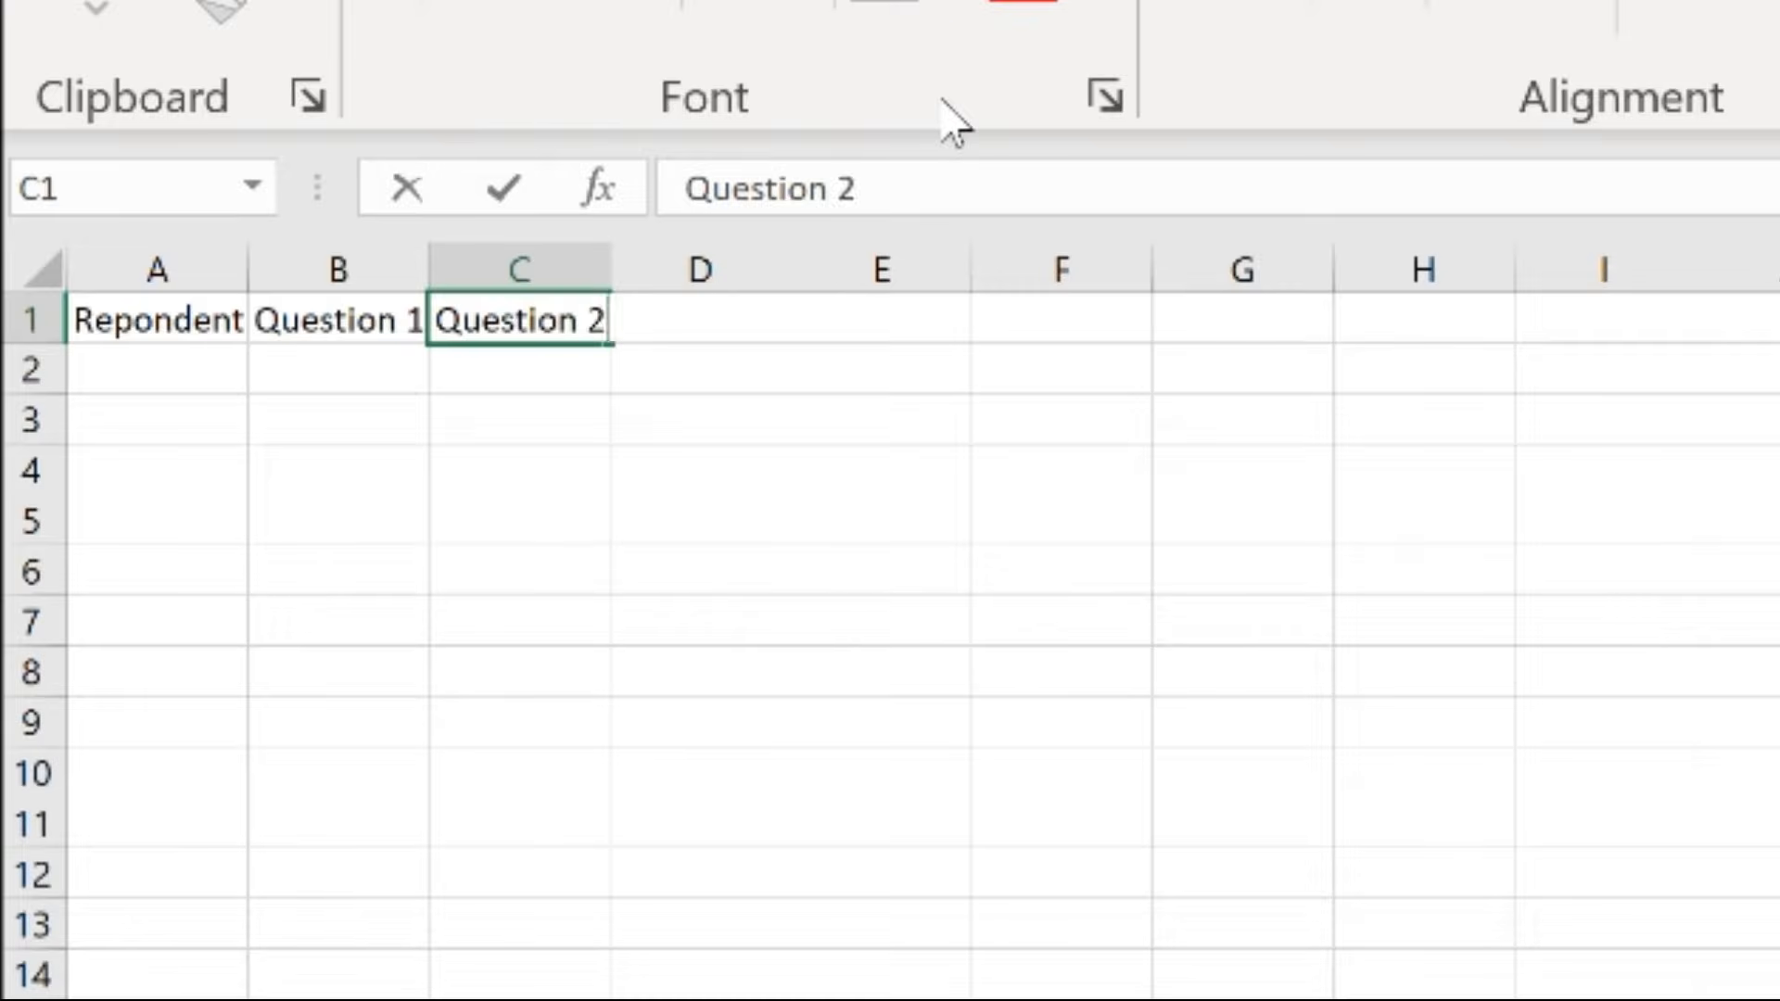
key("Tab")
type("Question 3")
key("Return")
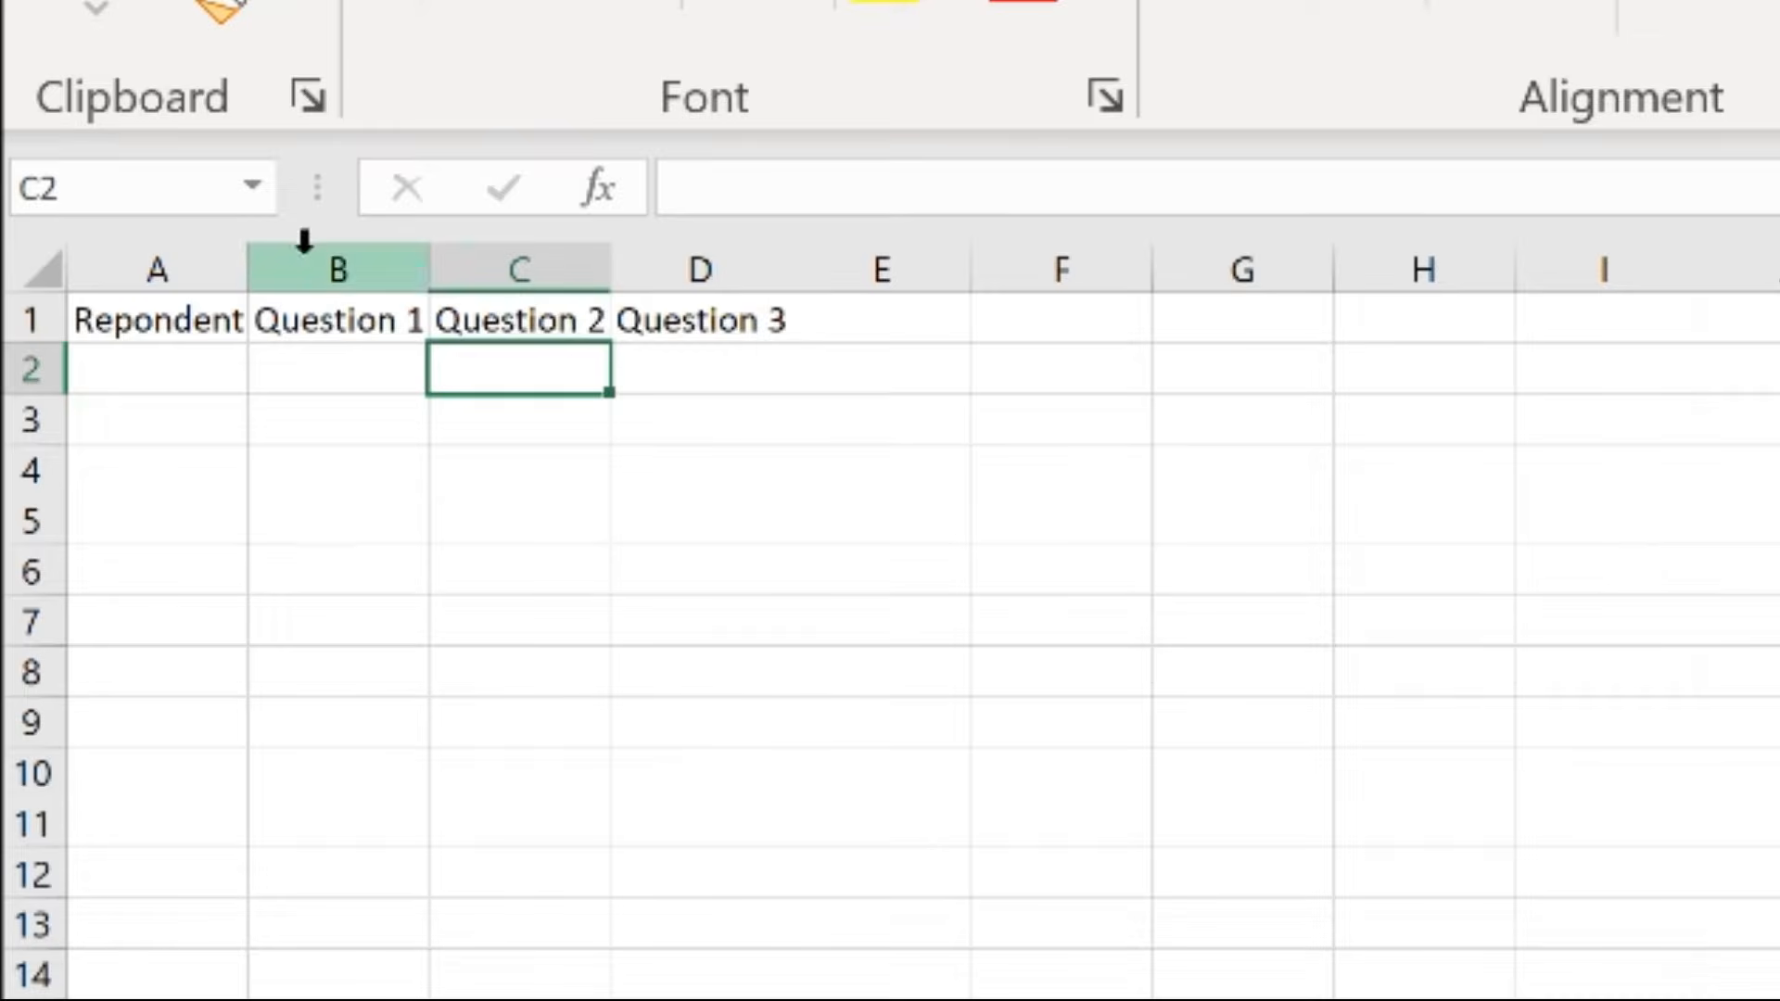
Widen column A and number the respondents 1, 2 and 3 in cells A2 to A4
left_click_drag(250, 270, 373, 278)
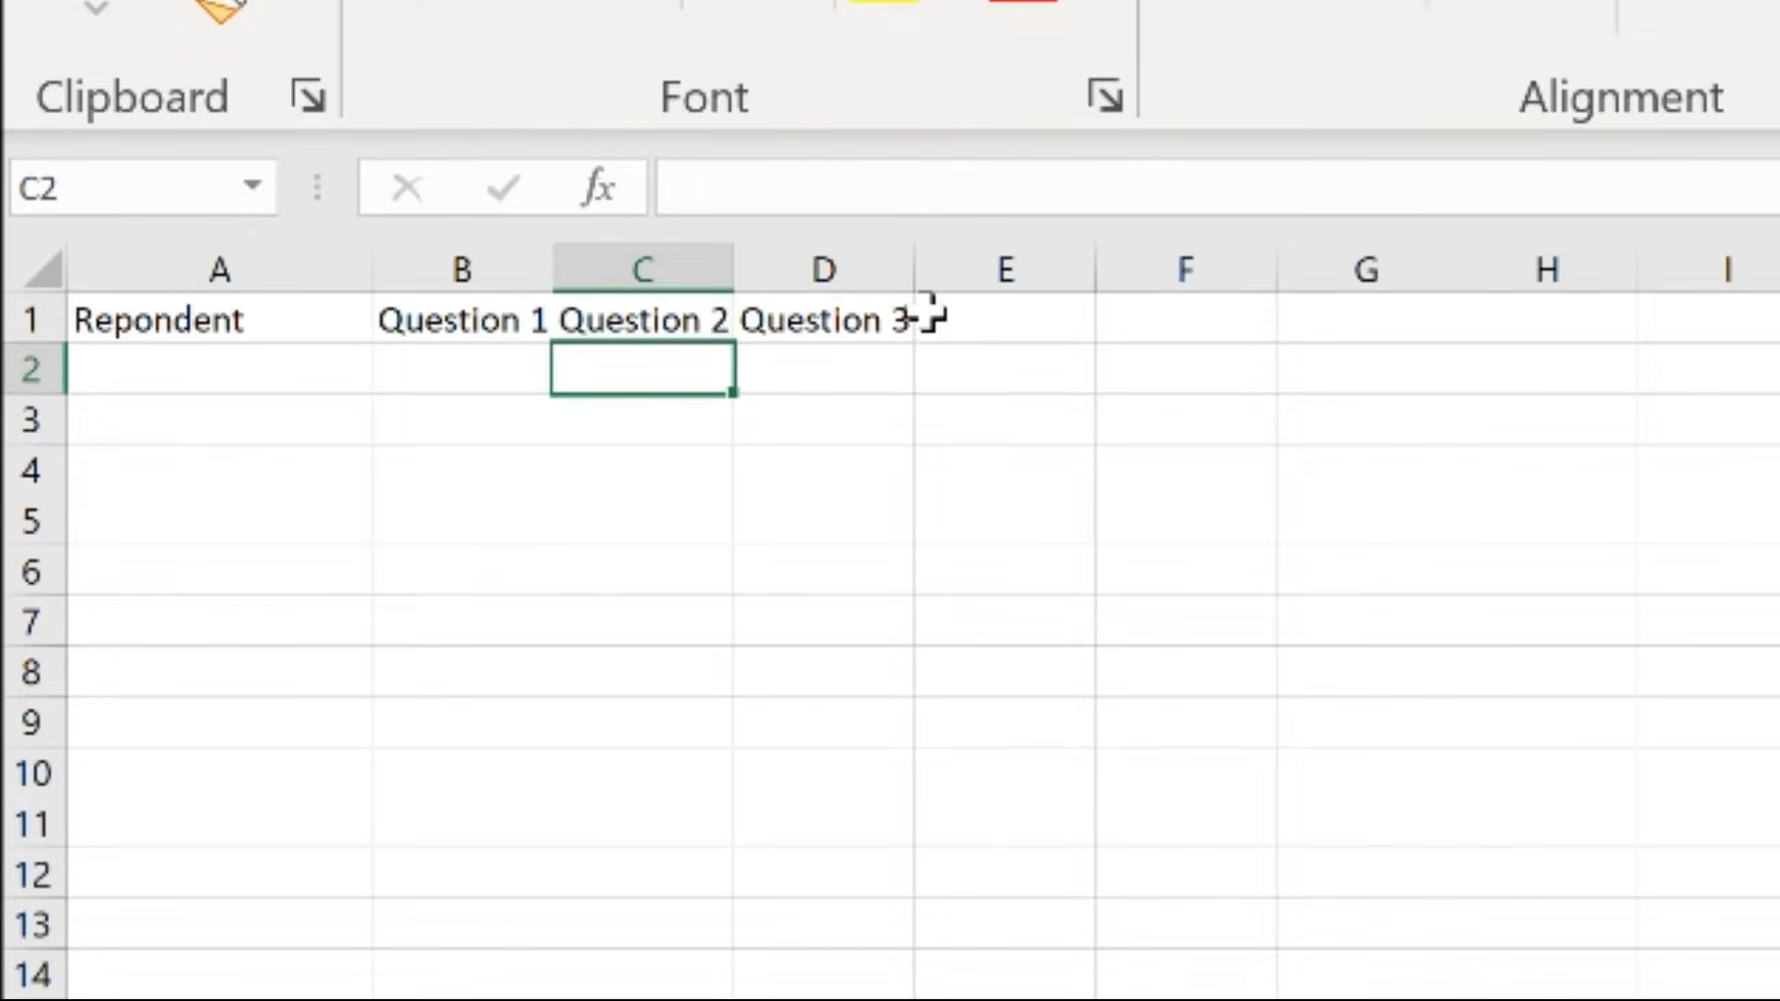
key("Left")
key("Left")
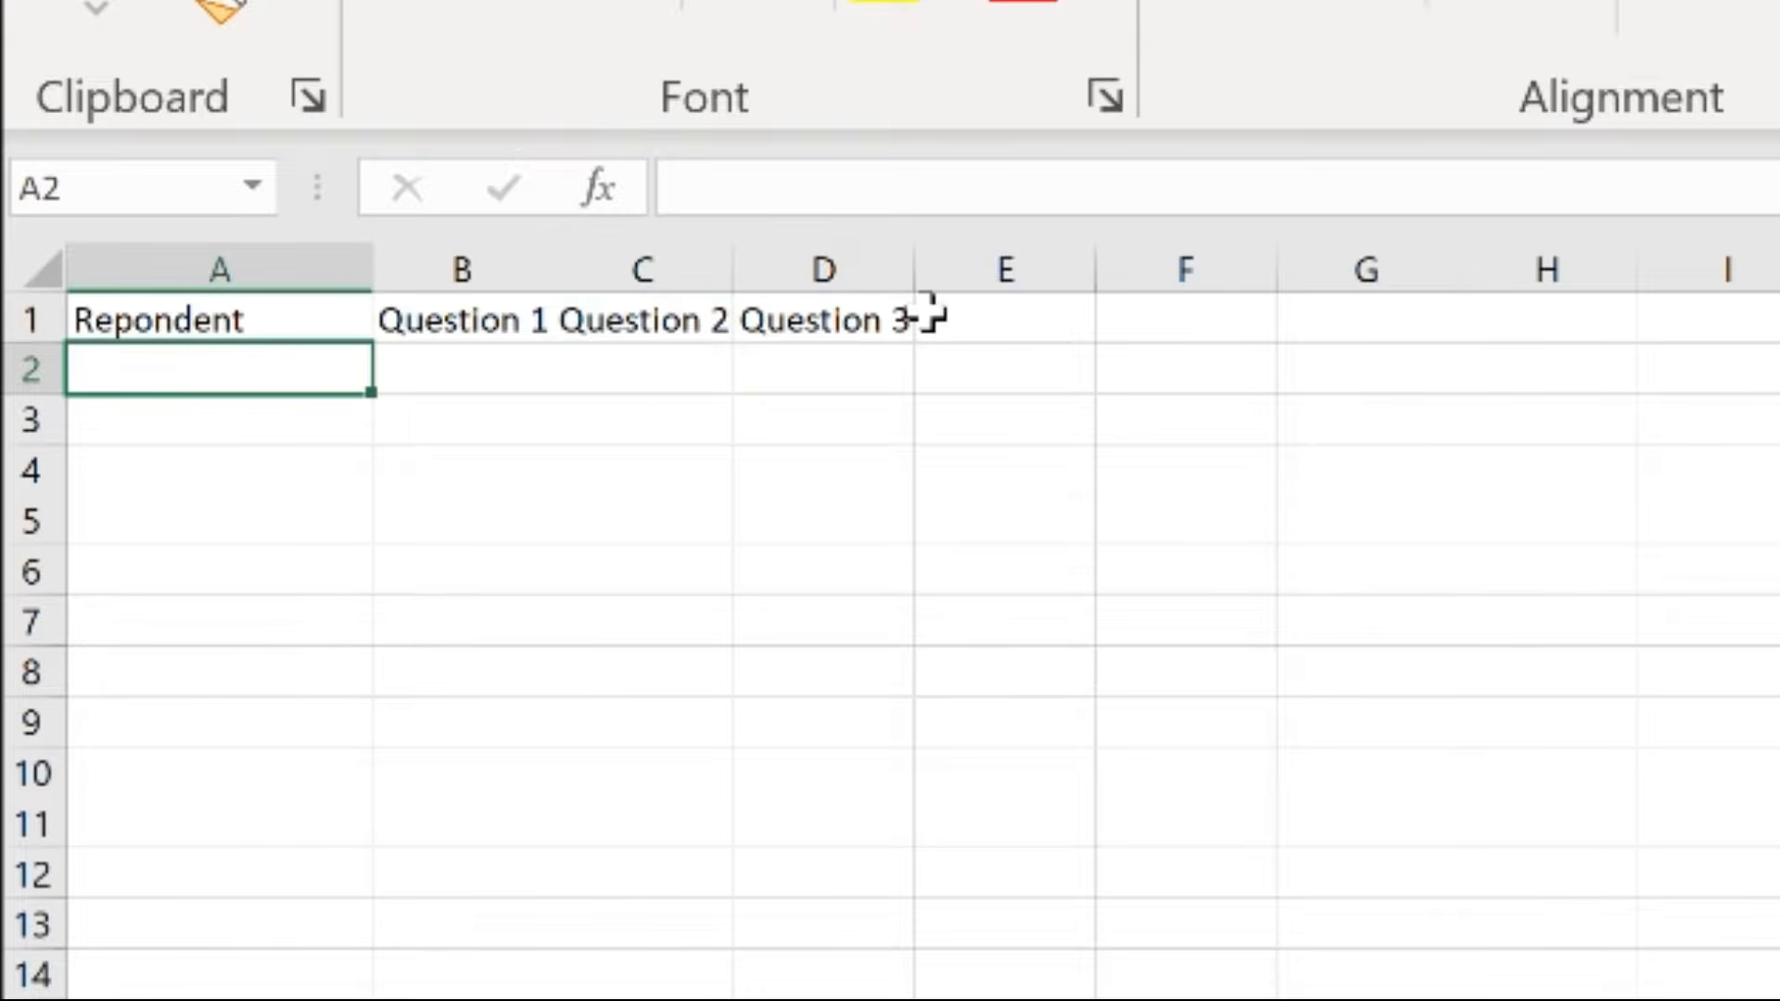
type("1")
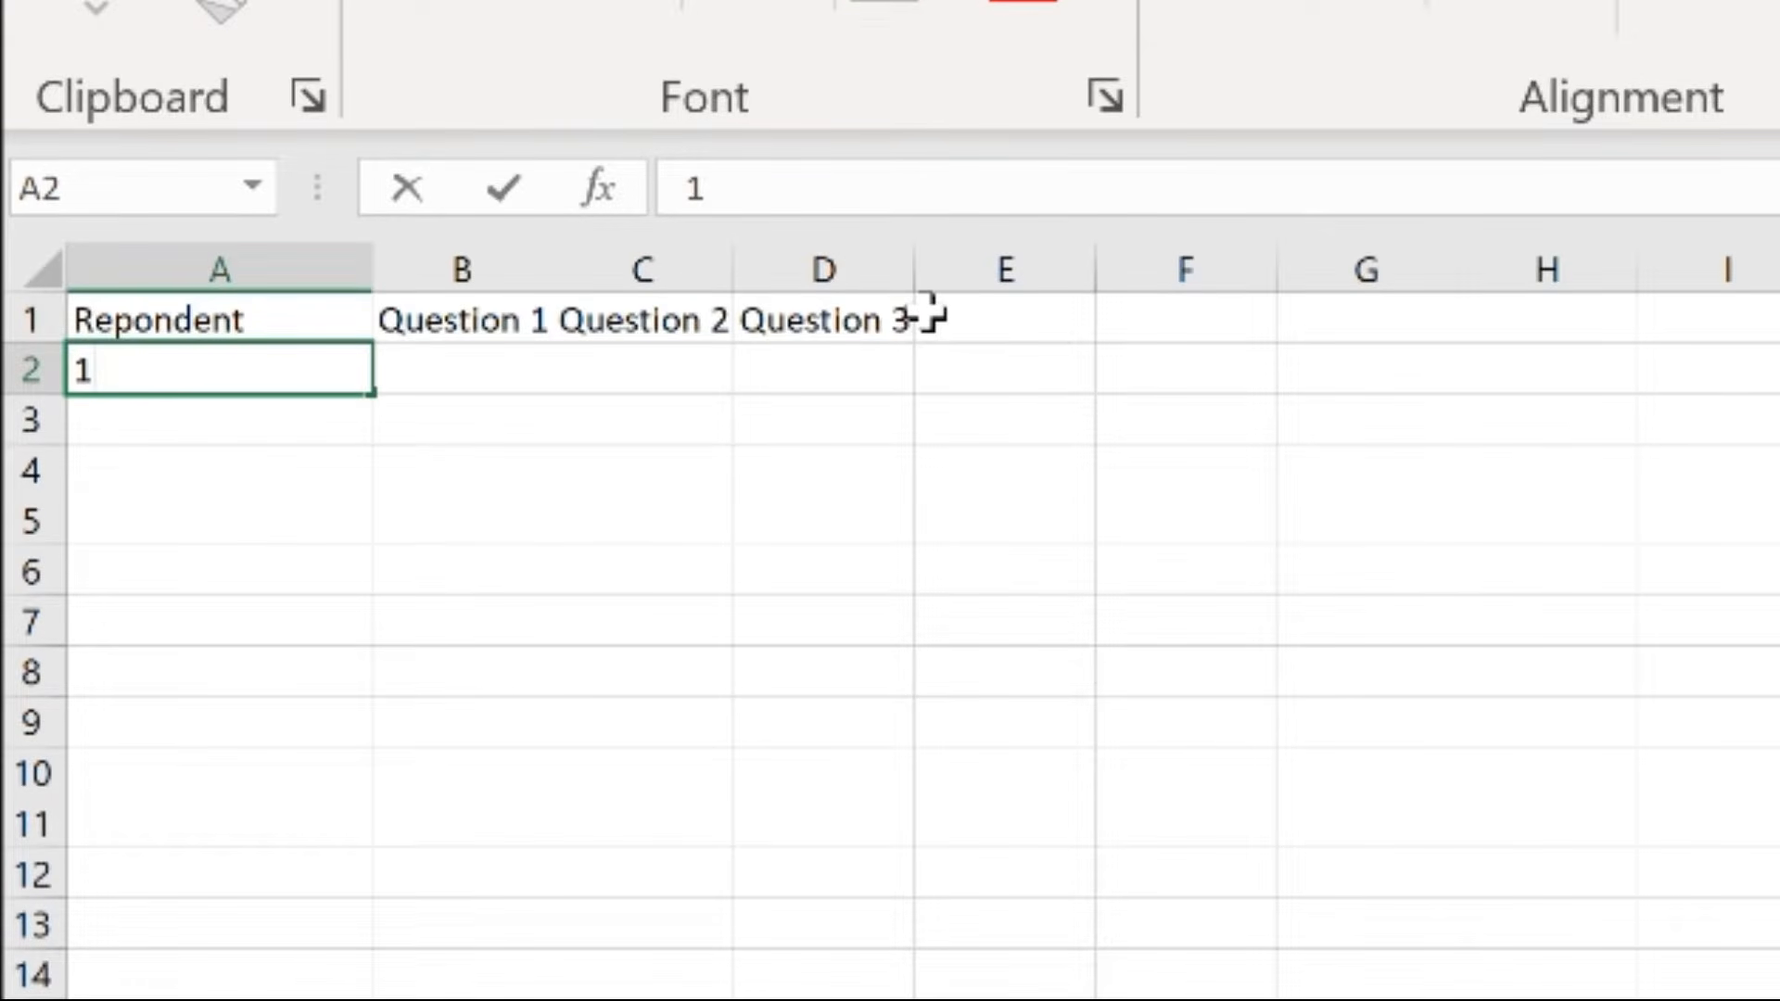
key("Return")
type("2")
key("Return")
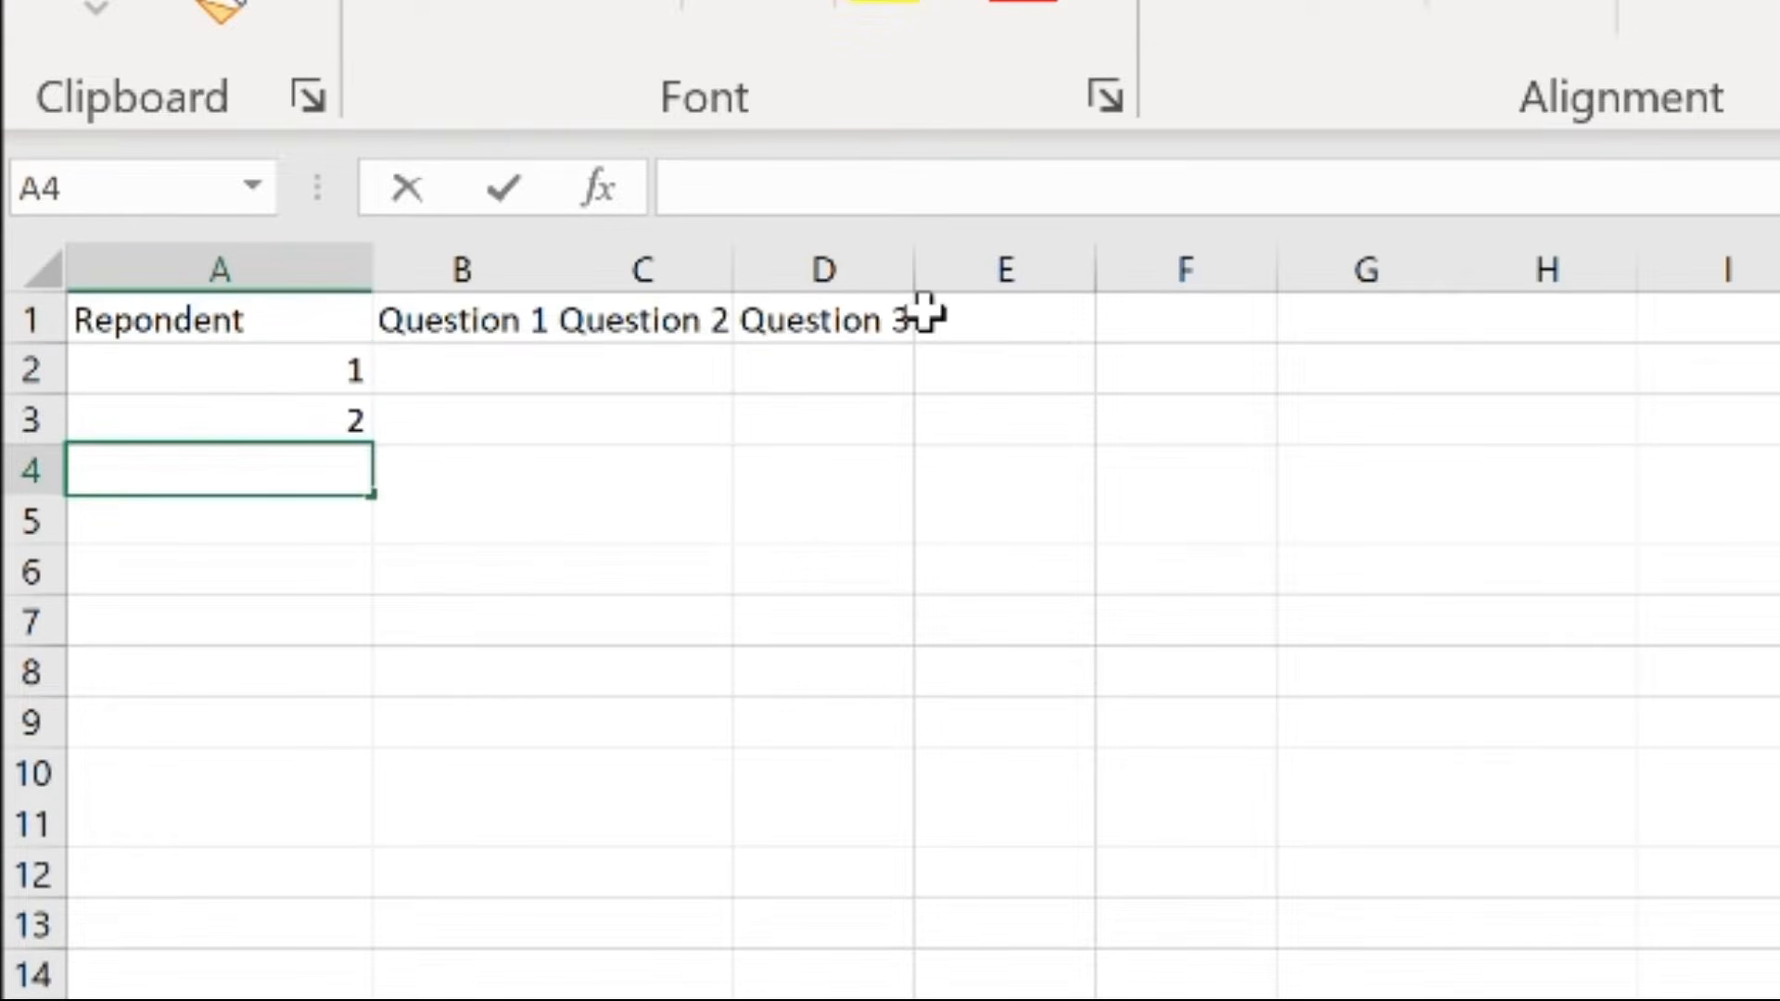
type("3")
key("Return")
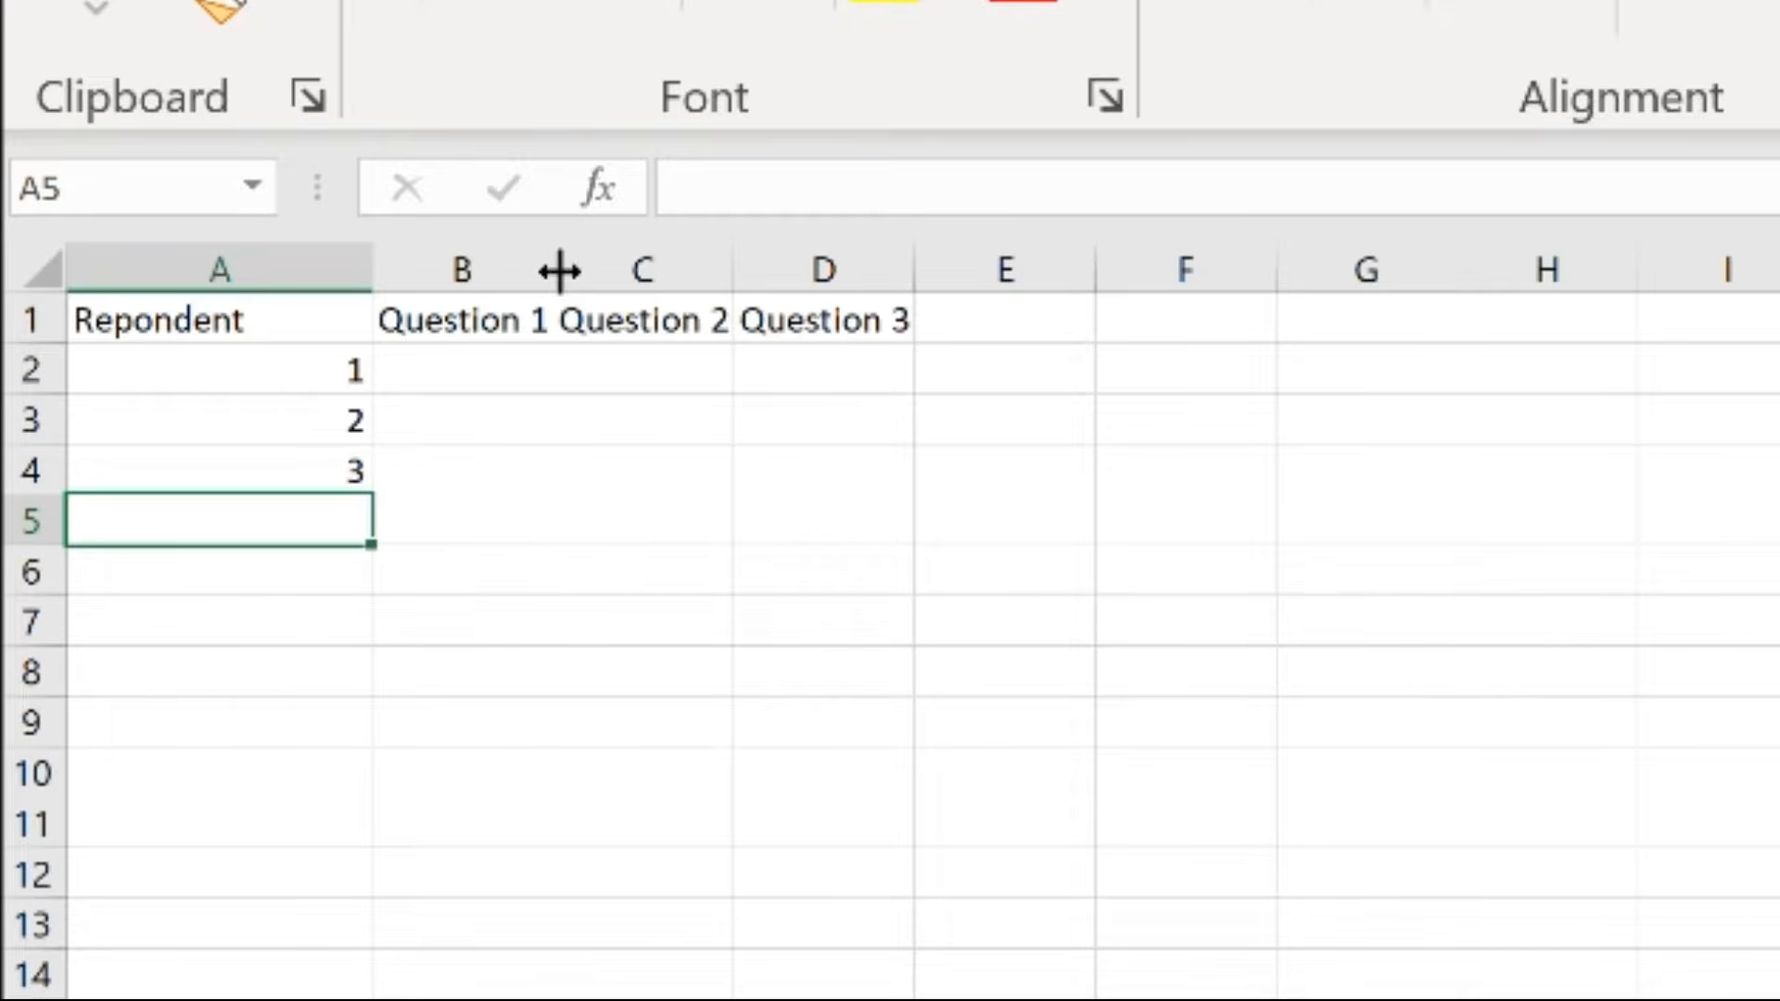
Widen column B and enter "Strongly Agree" as respondent 1's answer to Question 1 in B2
left_click_drag(555, 271, 649, 267)
left_click(552, 371)
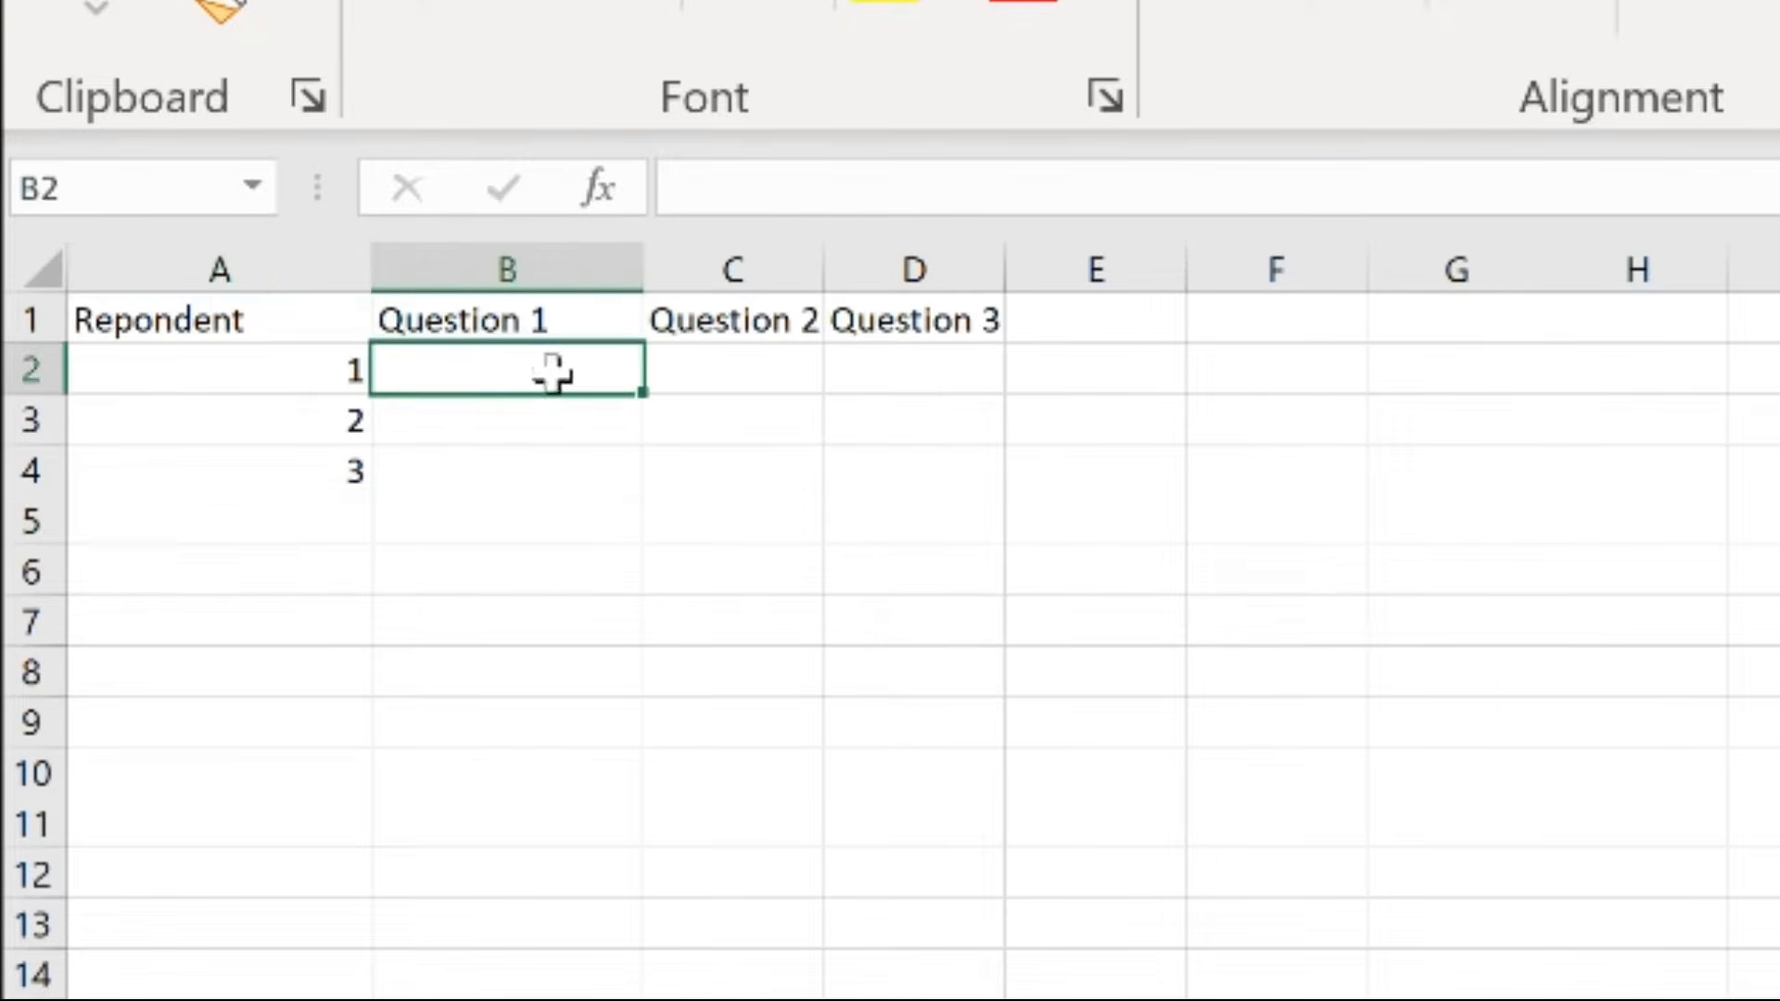
type("St")
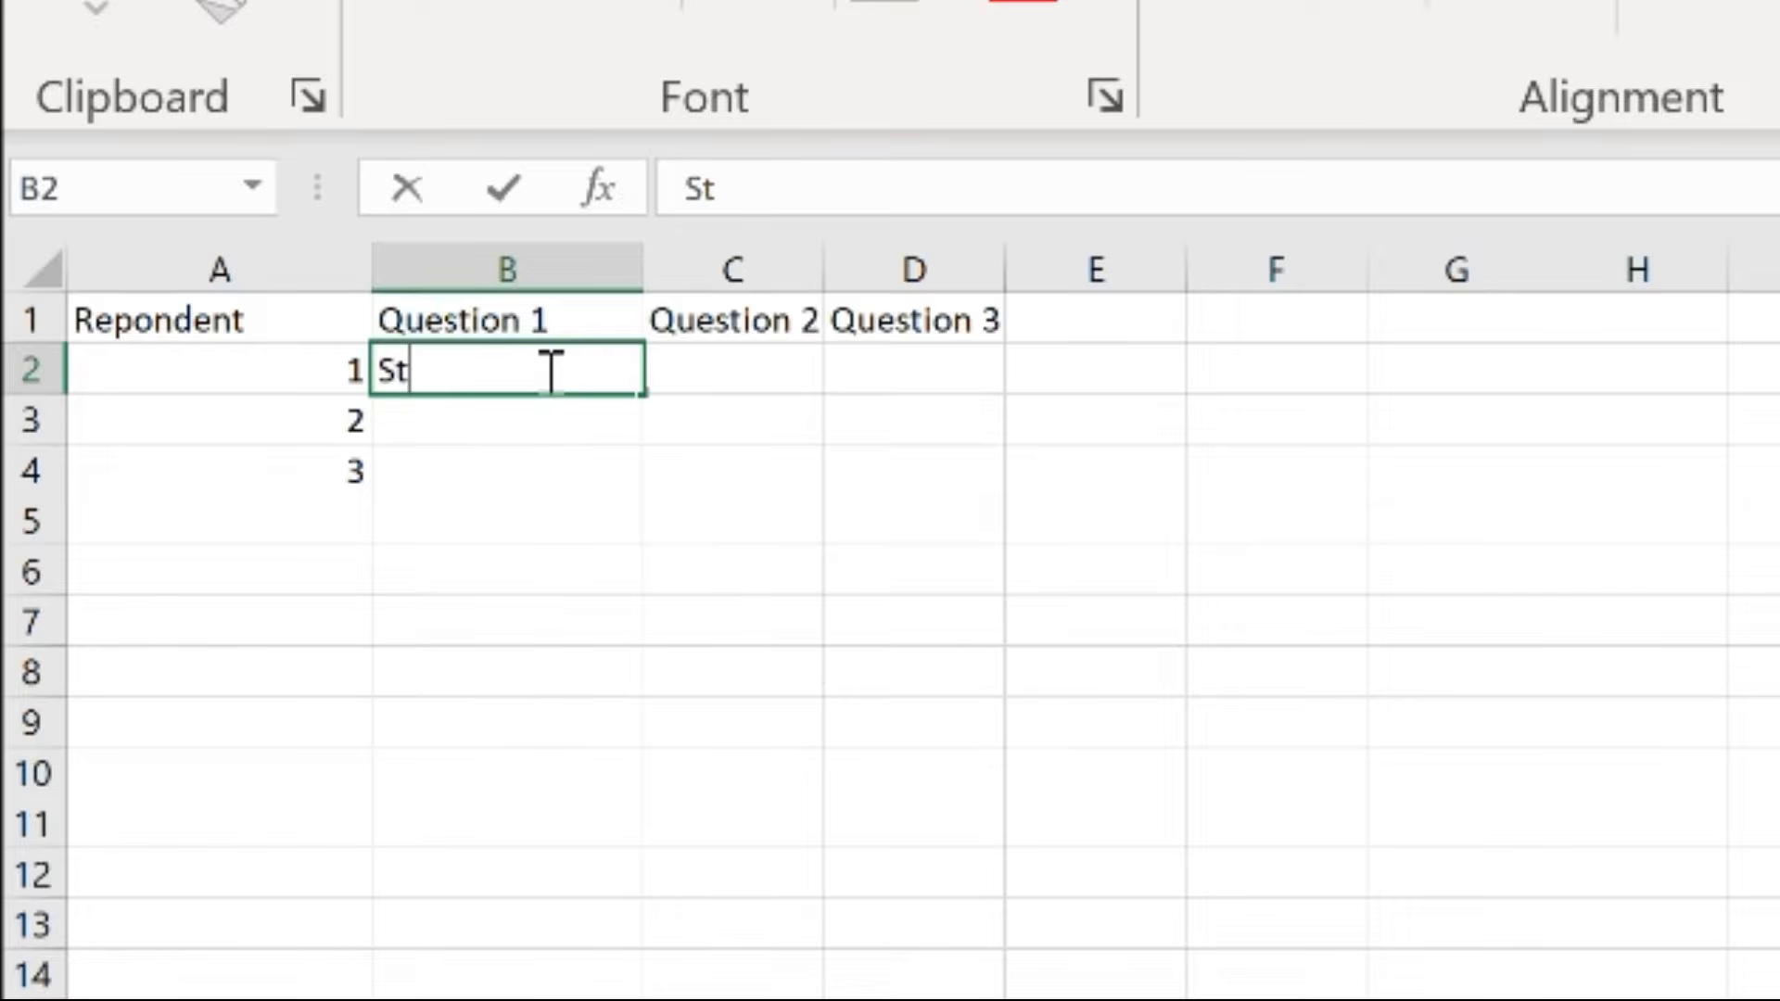
type("rongly a")
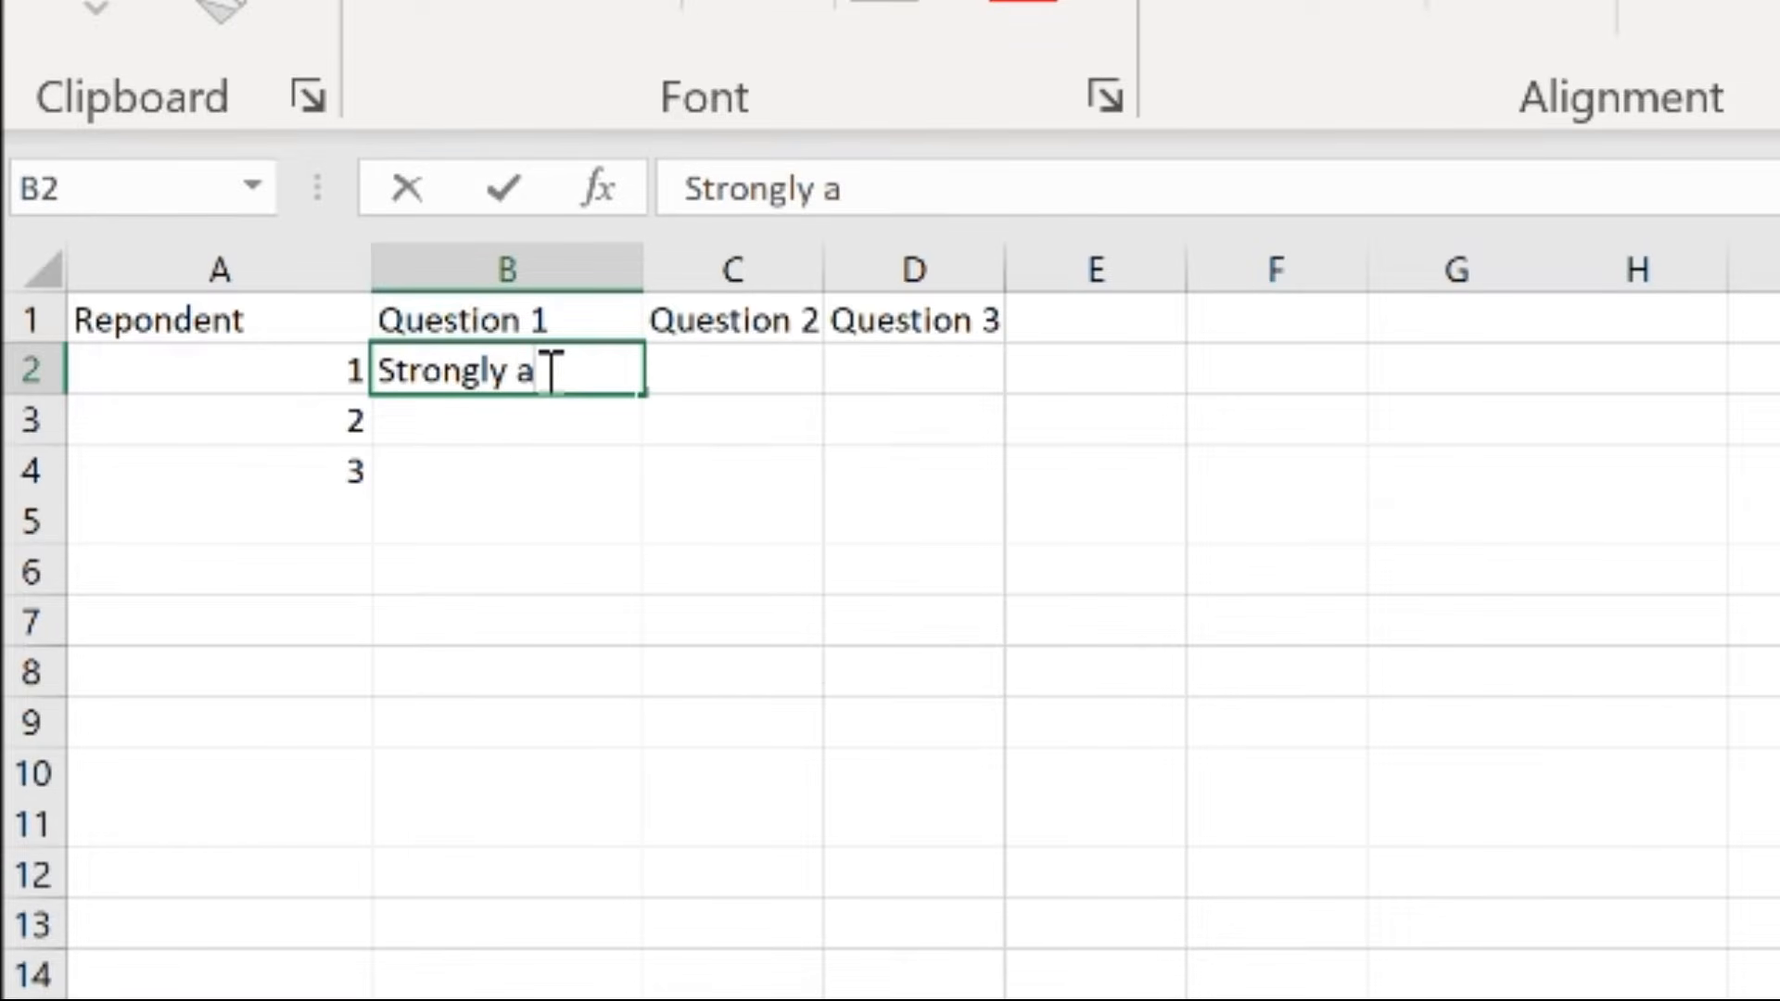
key("BackSpace")
type("Agree")
key("Return")
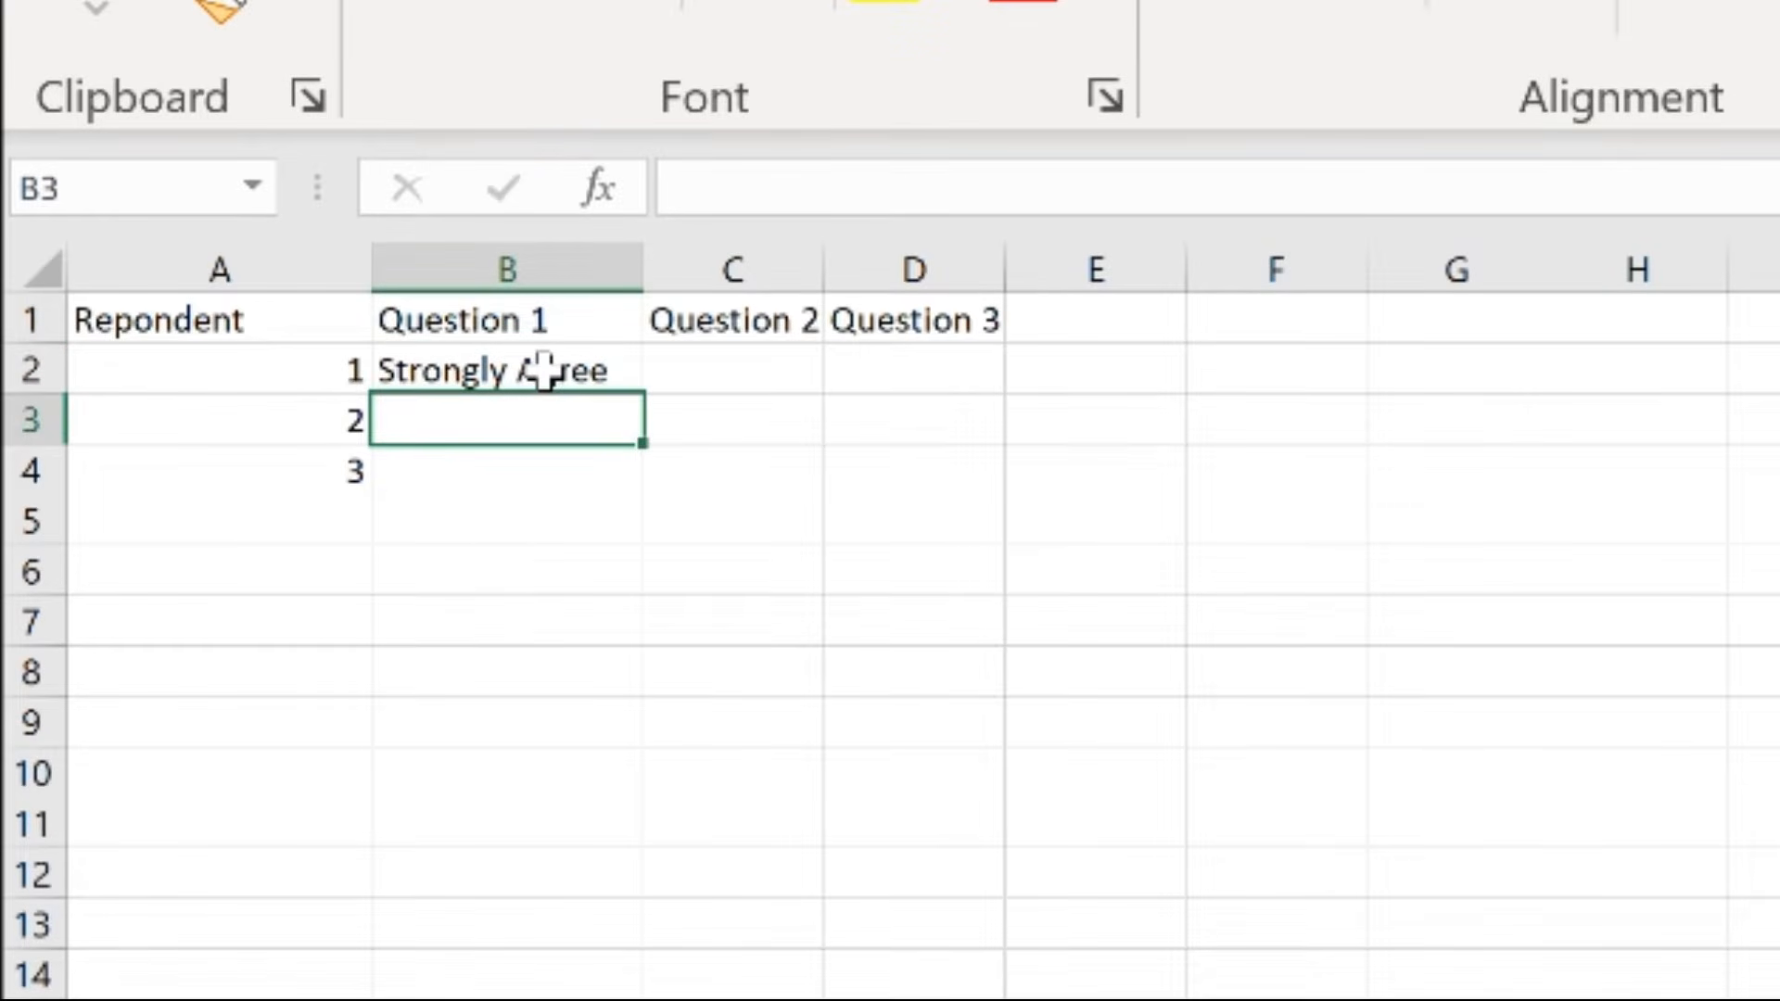
Enter the Question 1 answers "Neutral" for respondent 2 in B3 and "Disagree" for respondent 3 in B4
type("N")
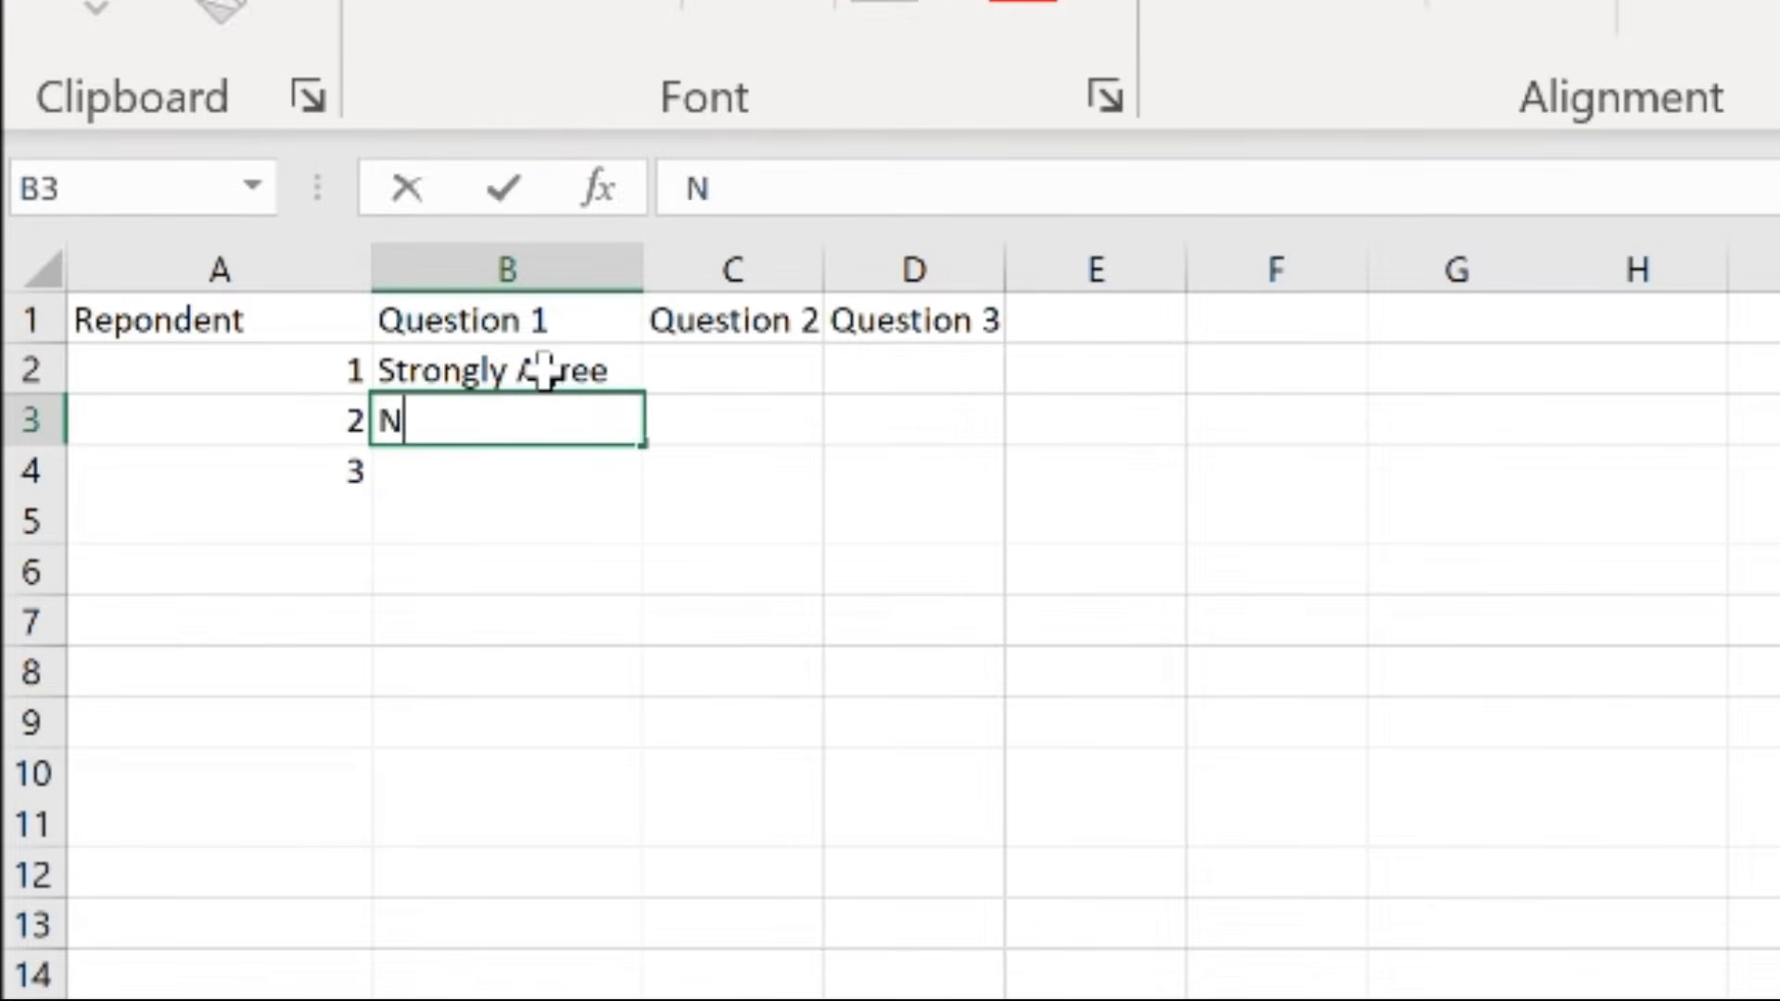
type("eutral")
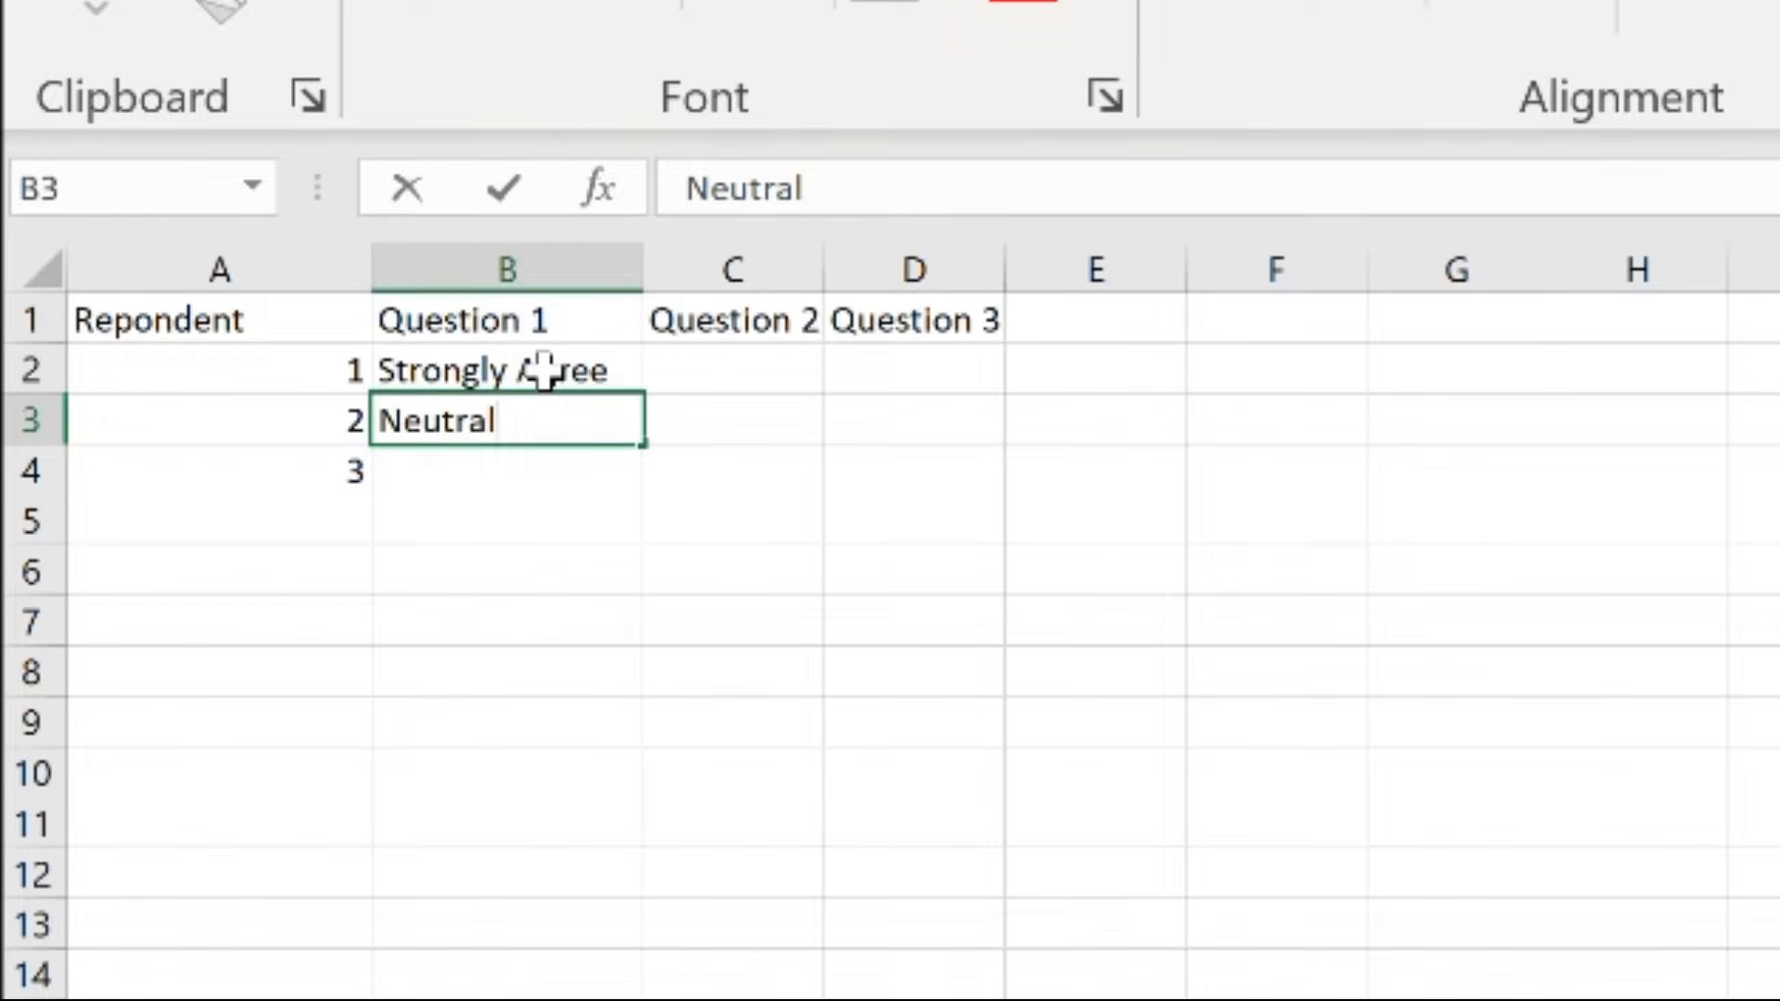
key("Return")
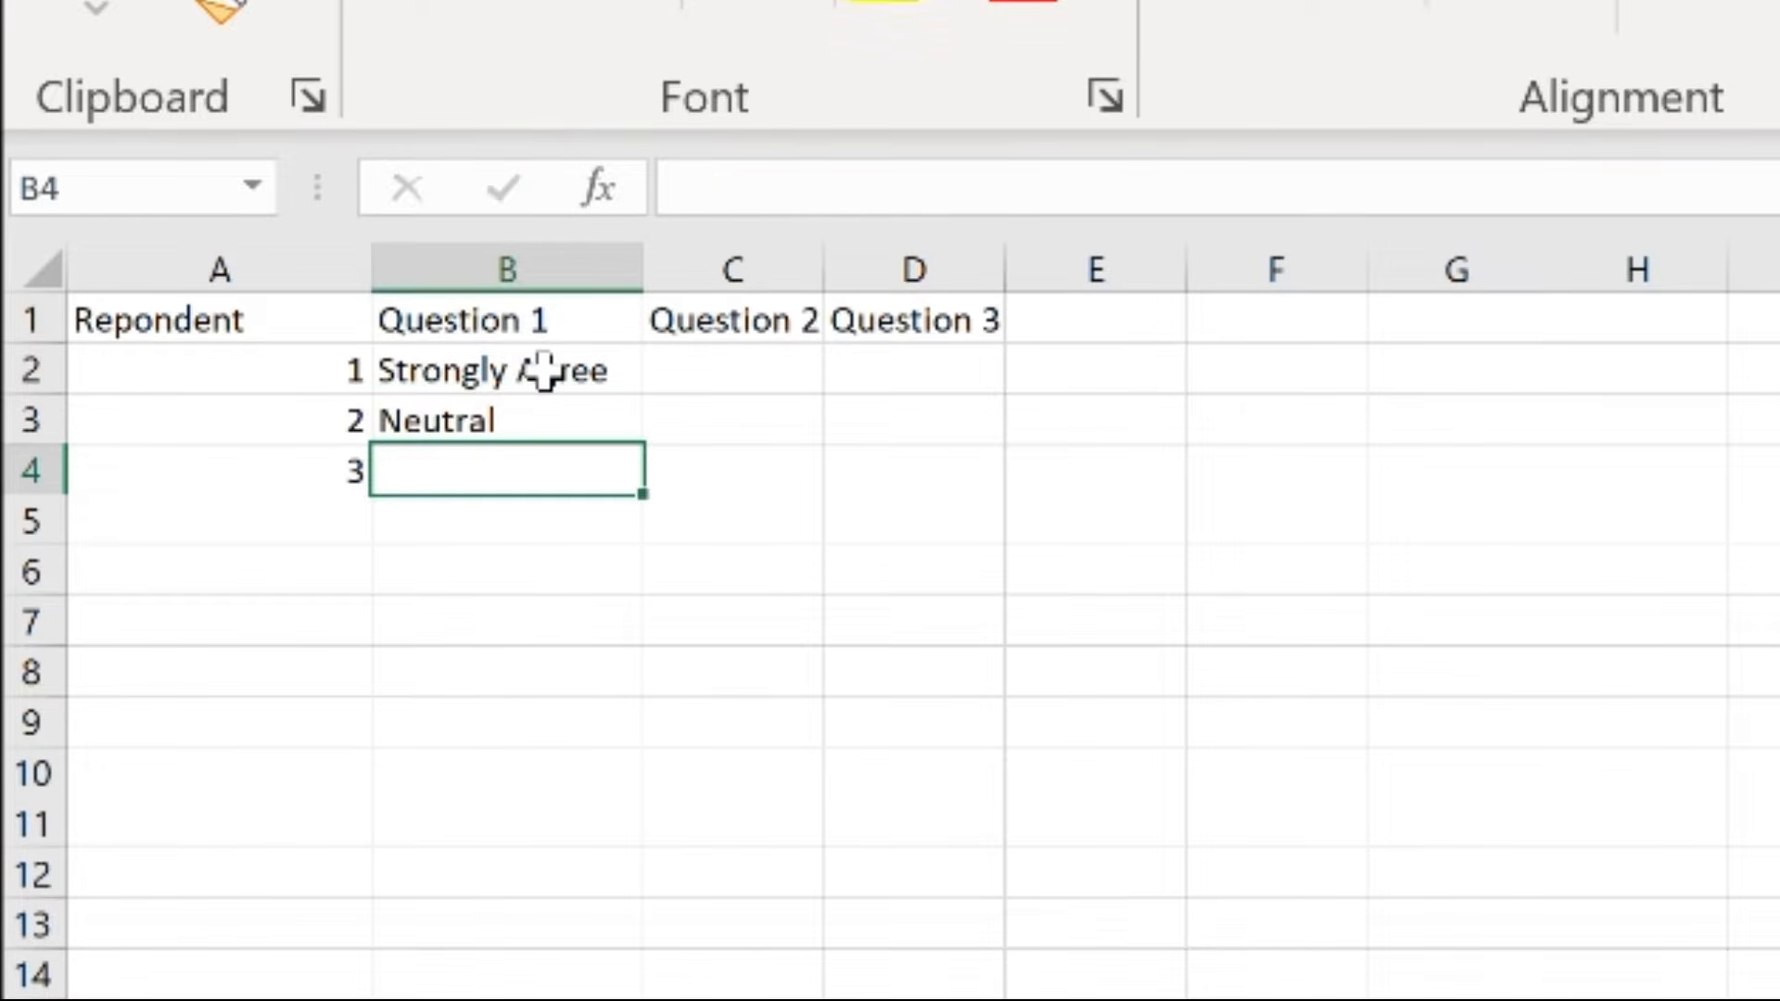
type("Di")
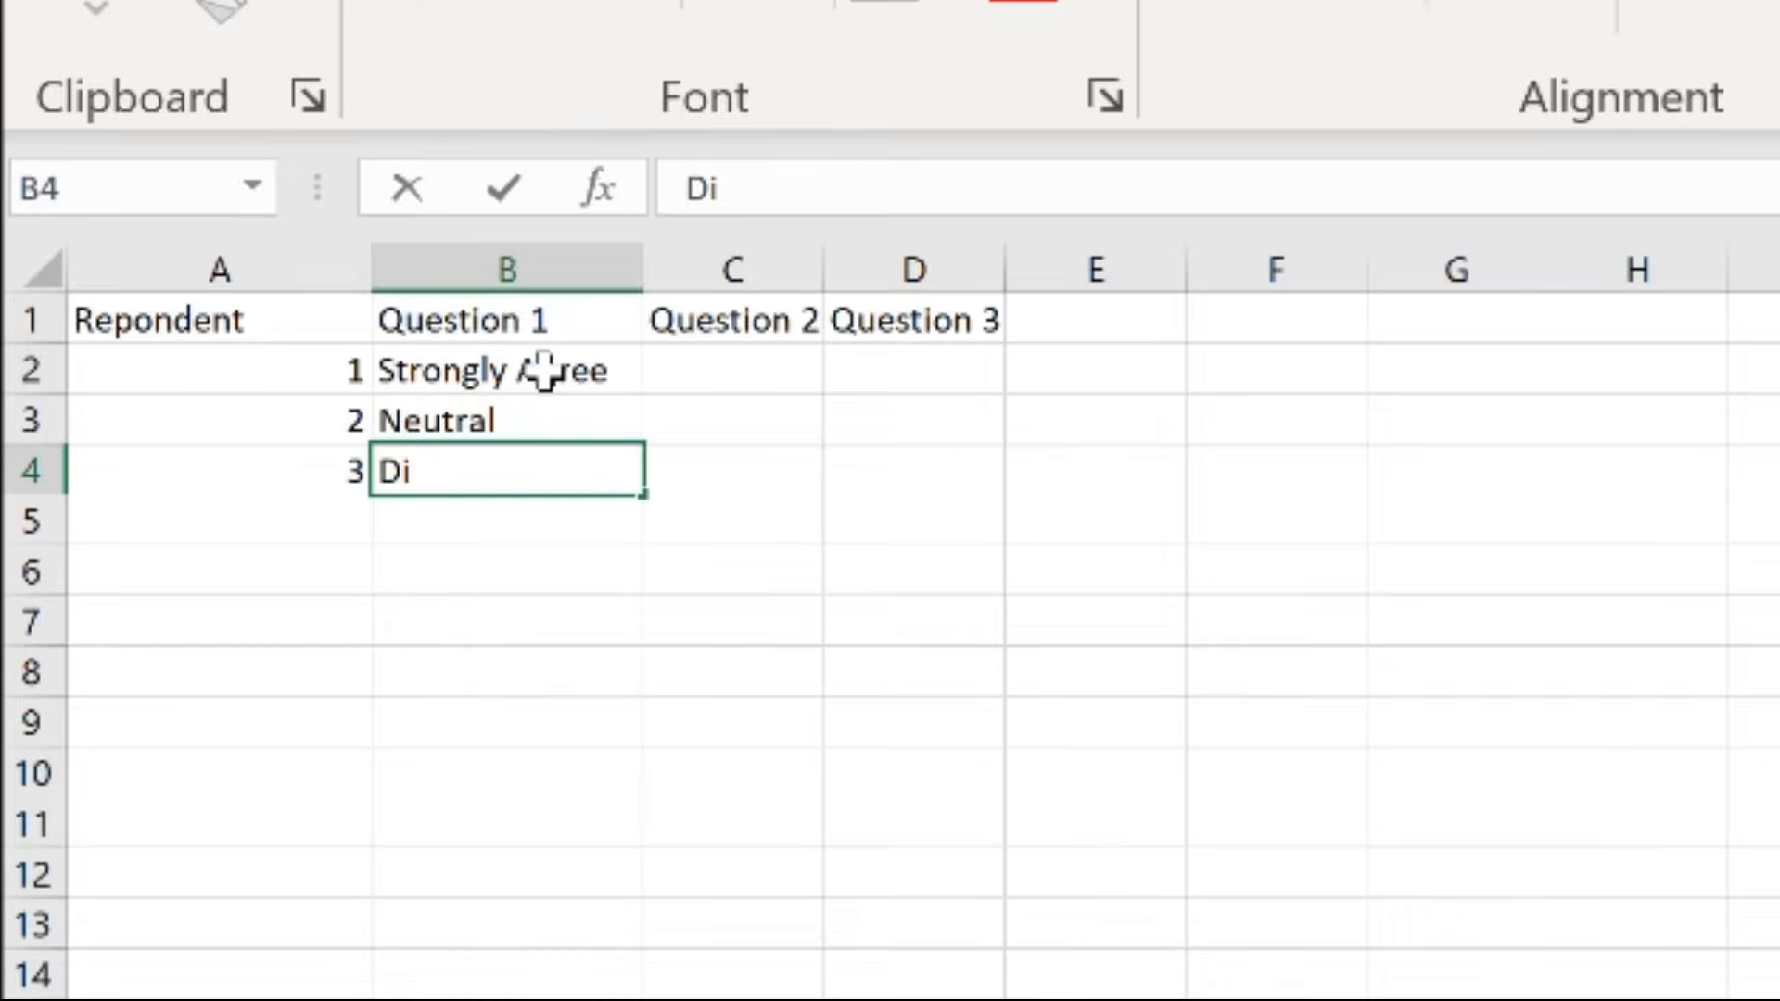
type("sagree")
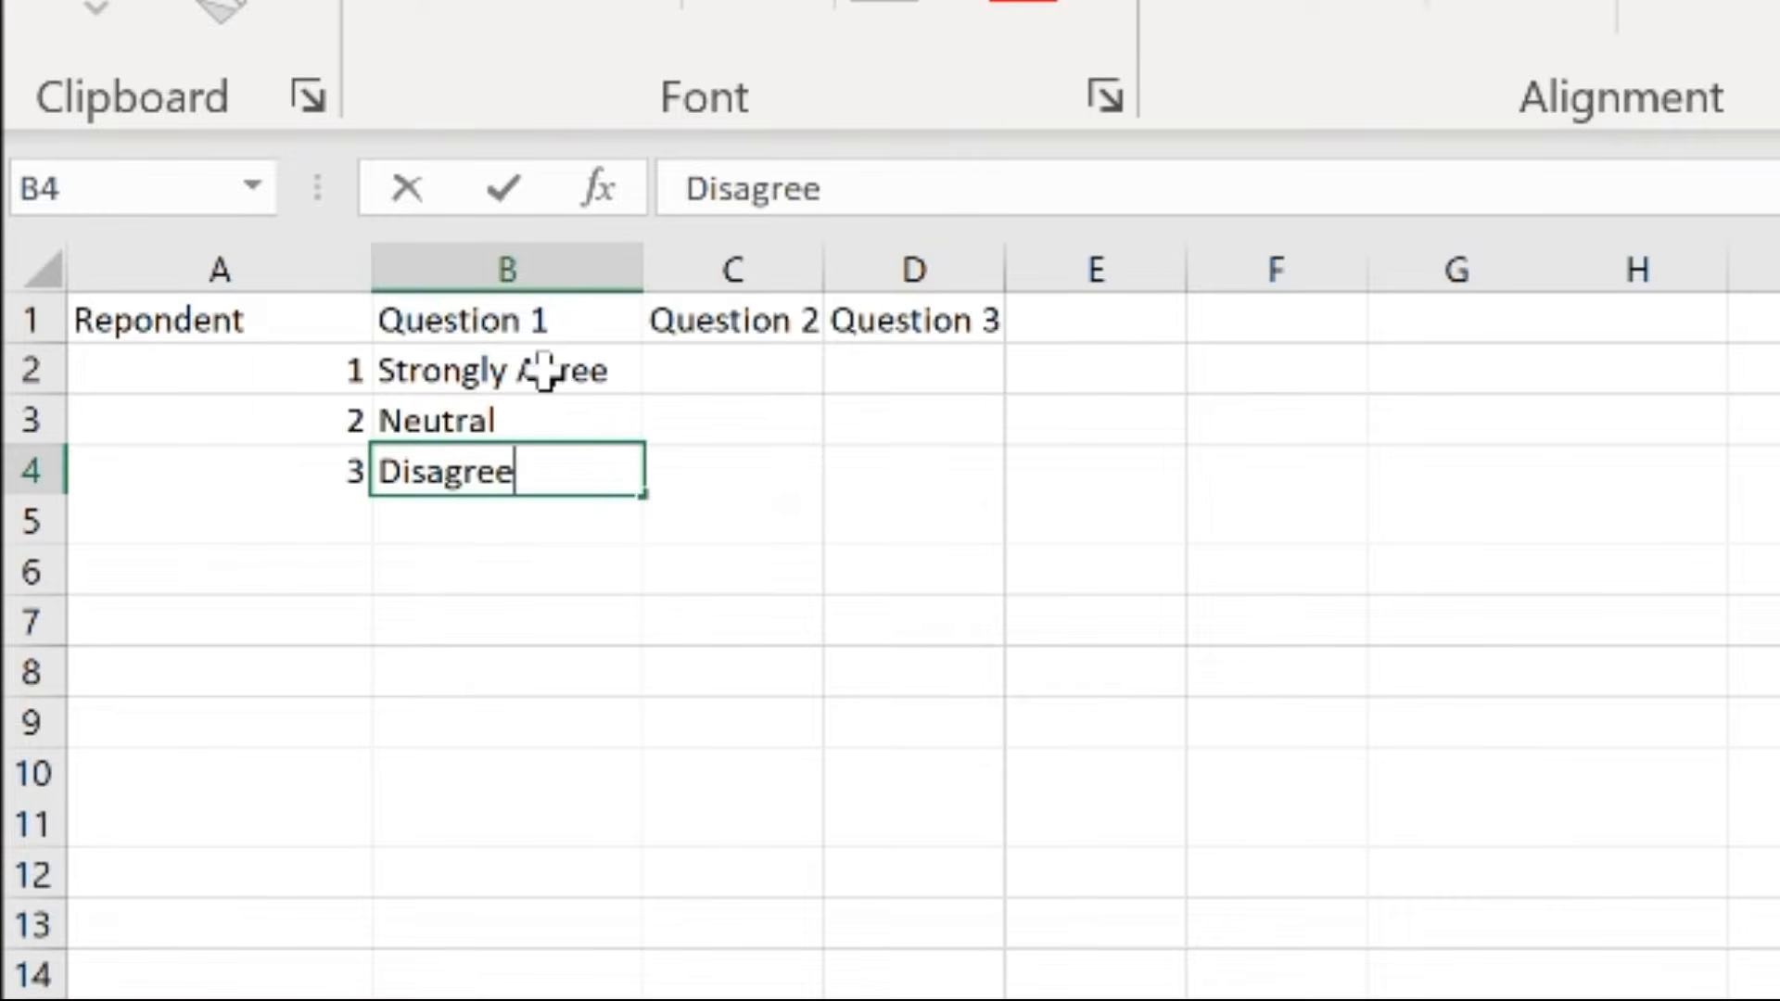
key("Return")
key("Up")
key("Up")
key("Up")
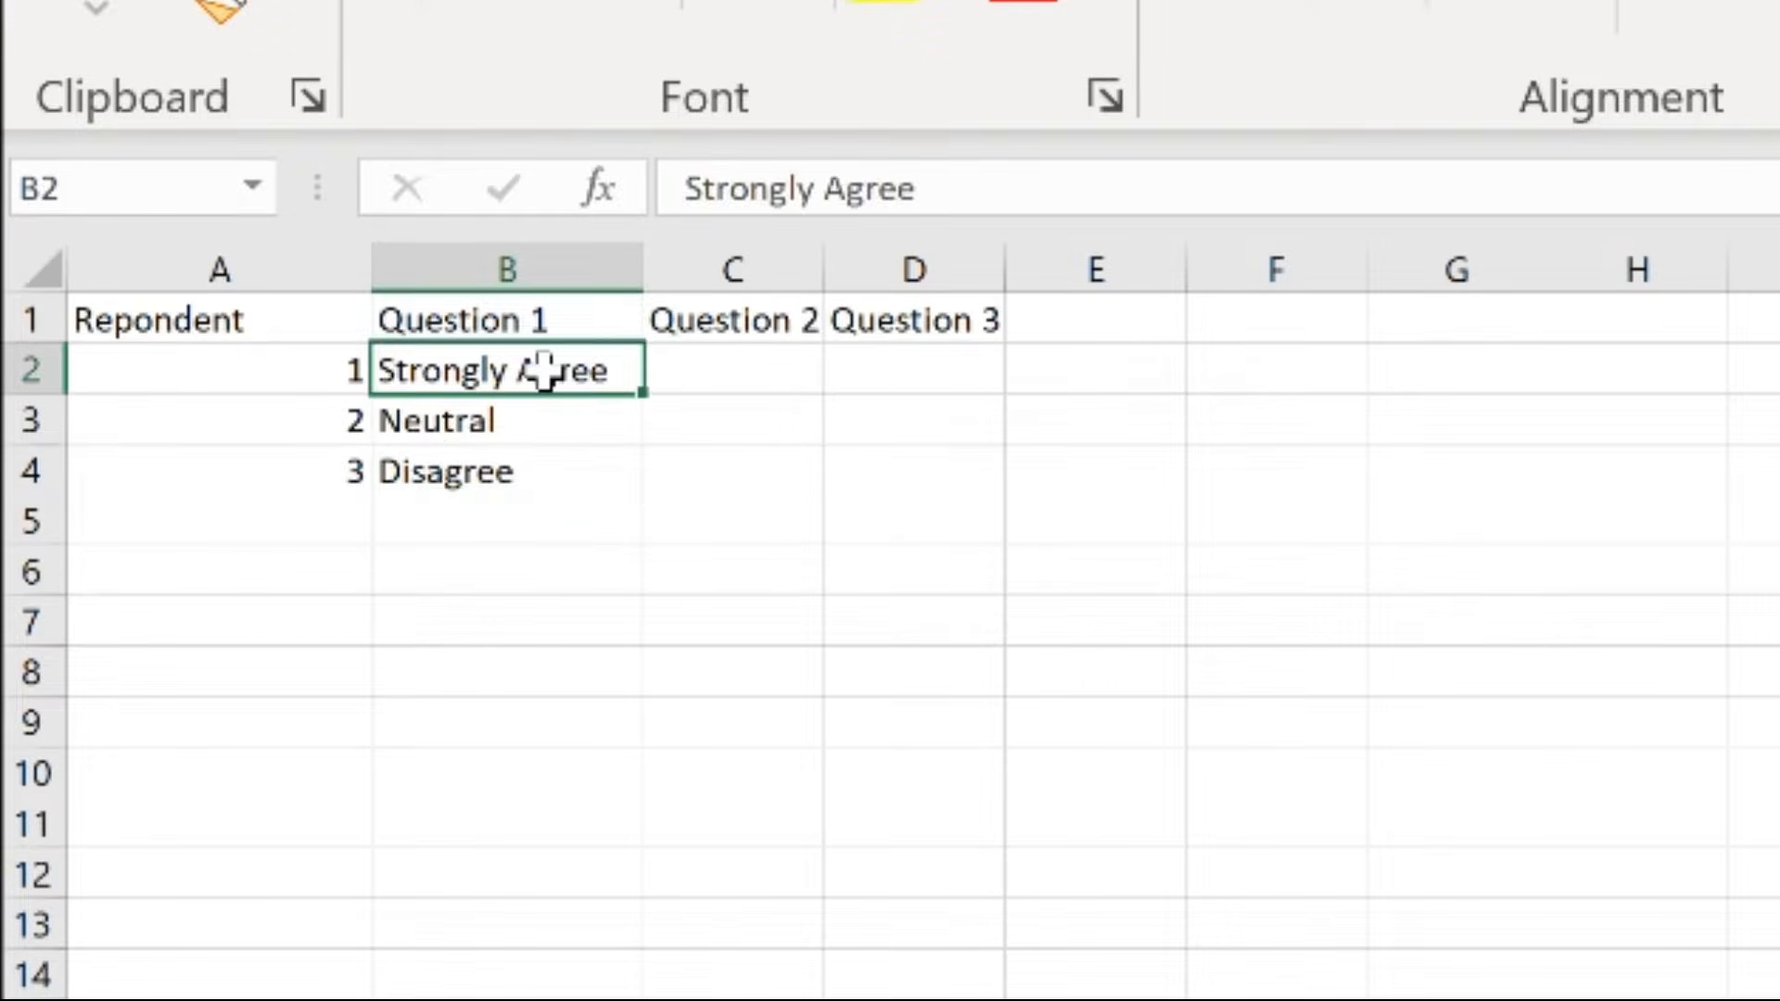
key("Right")
key("Right")
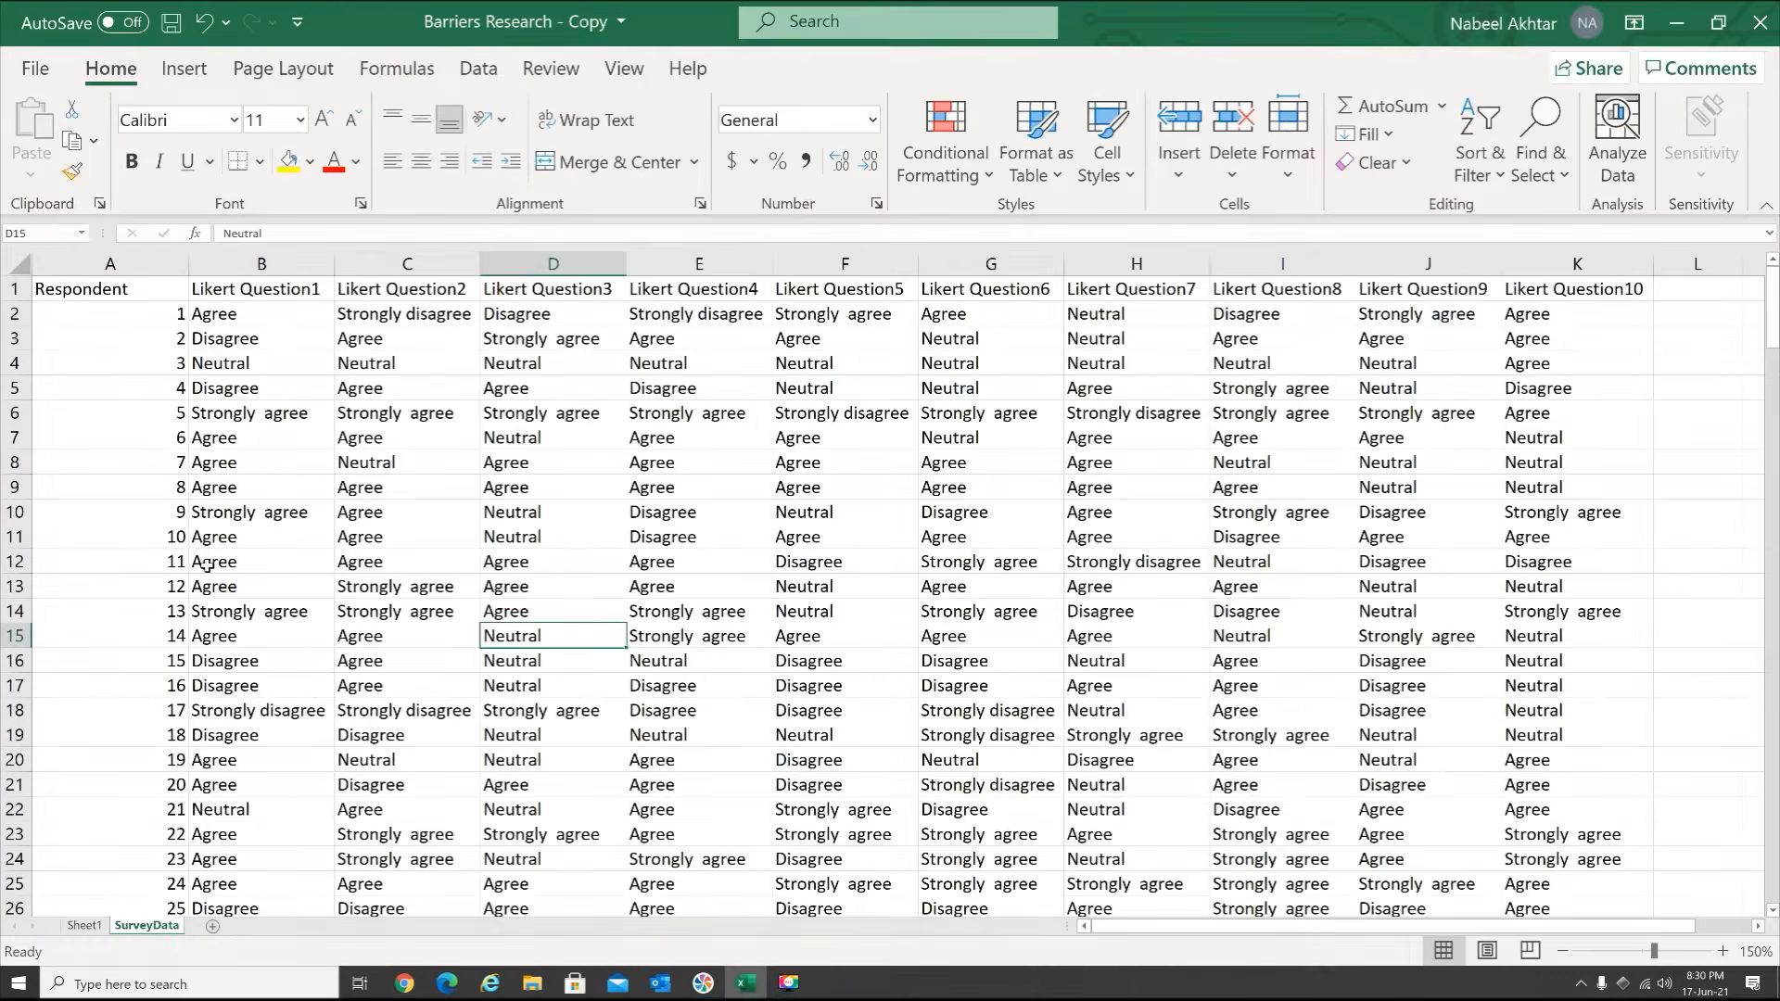
Review the Likert question headers and all respondents' answers down to the end of the SurveyData sheet
left_click(256, 285)
left_click(445, 290)
left_click(609, 290)
left_click(683, 290)
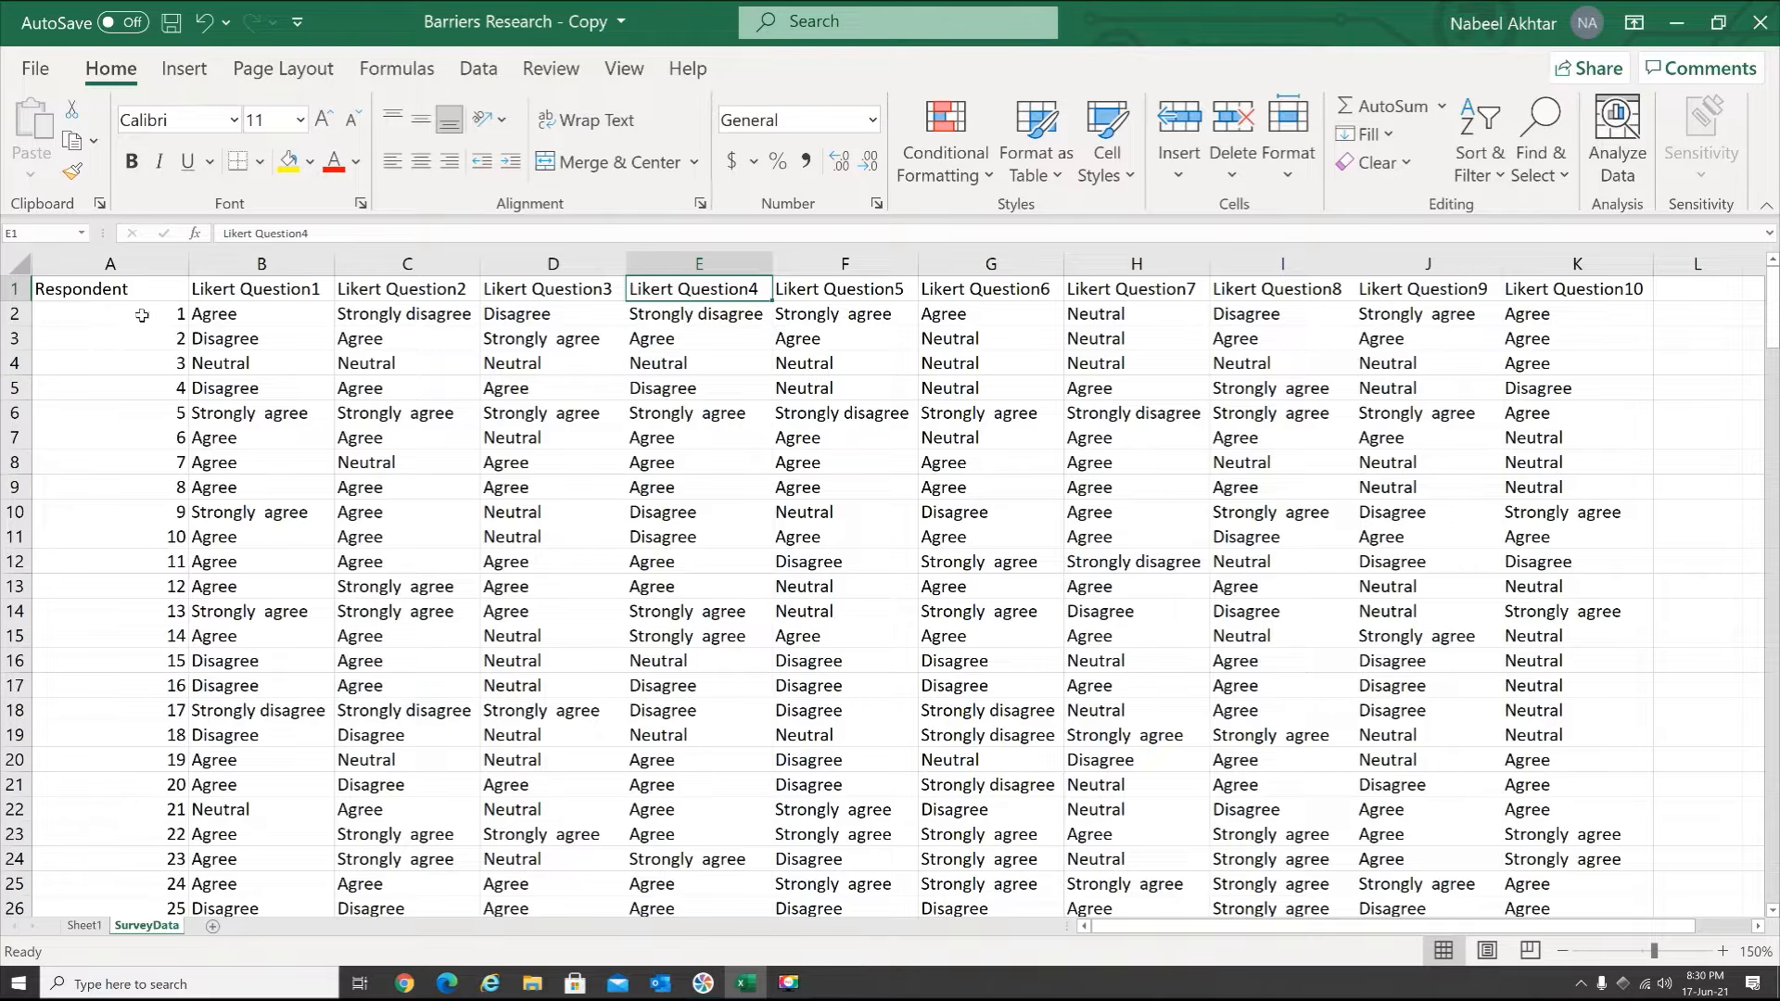
scroll(161, 344, "down", 11)
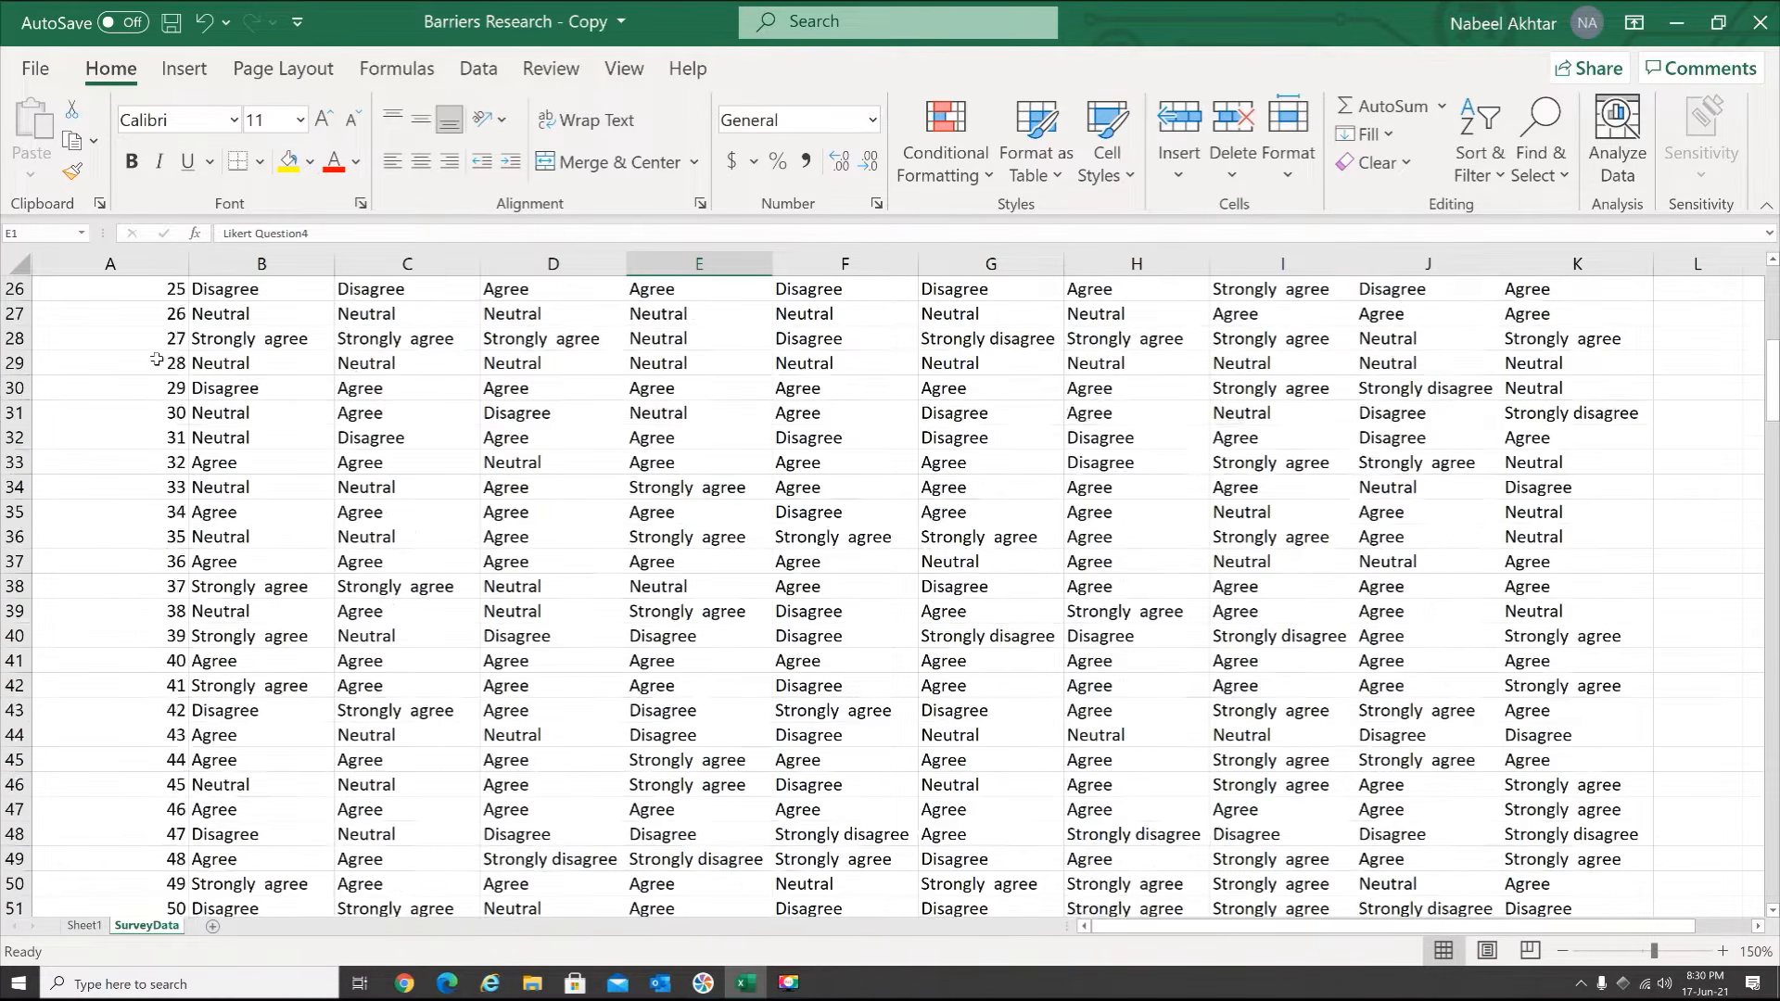
scroll(160, 360, "down", 18)
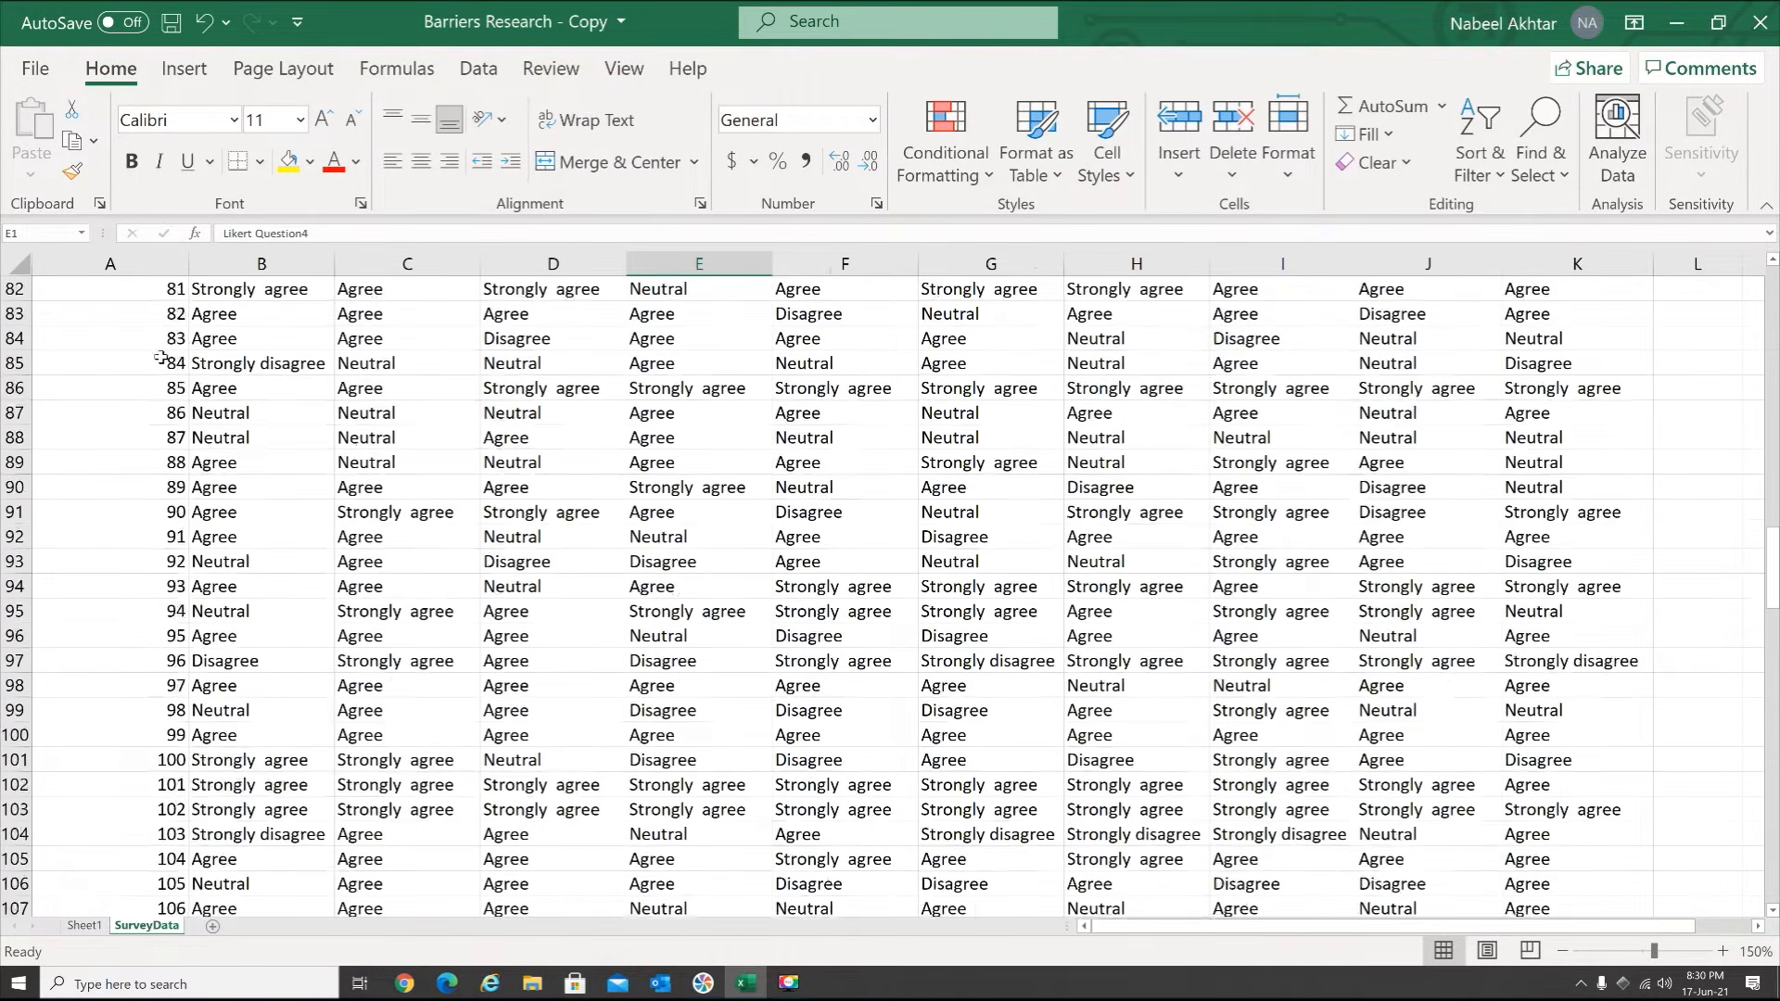
scroll(160, 357, "down", 16)
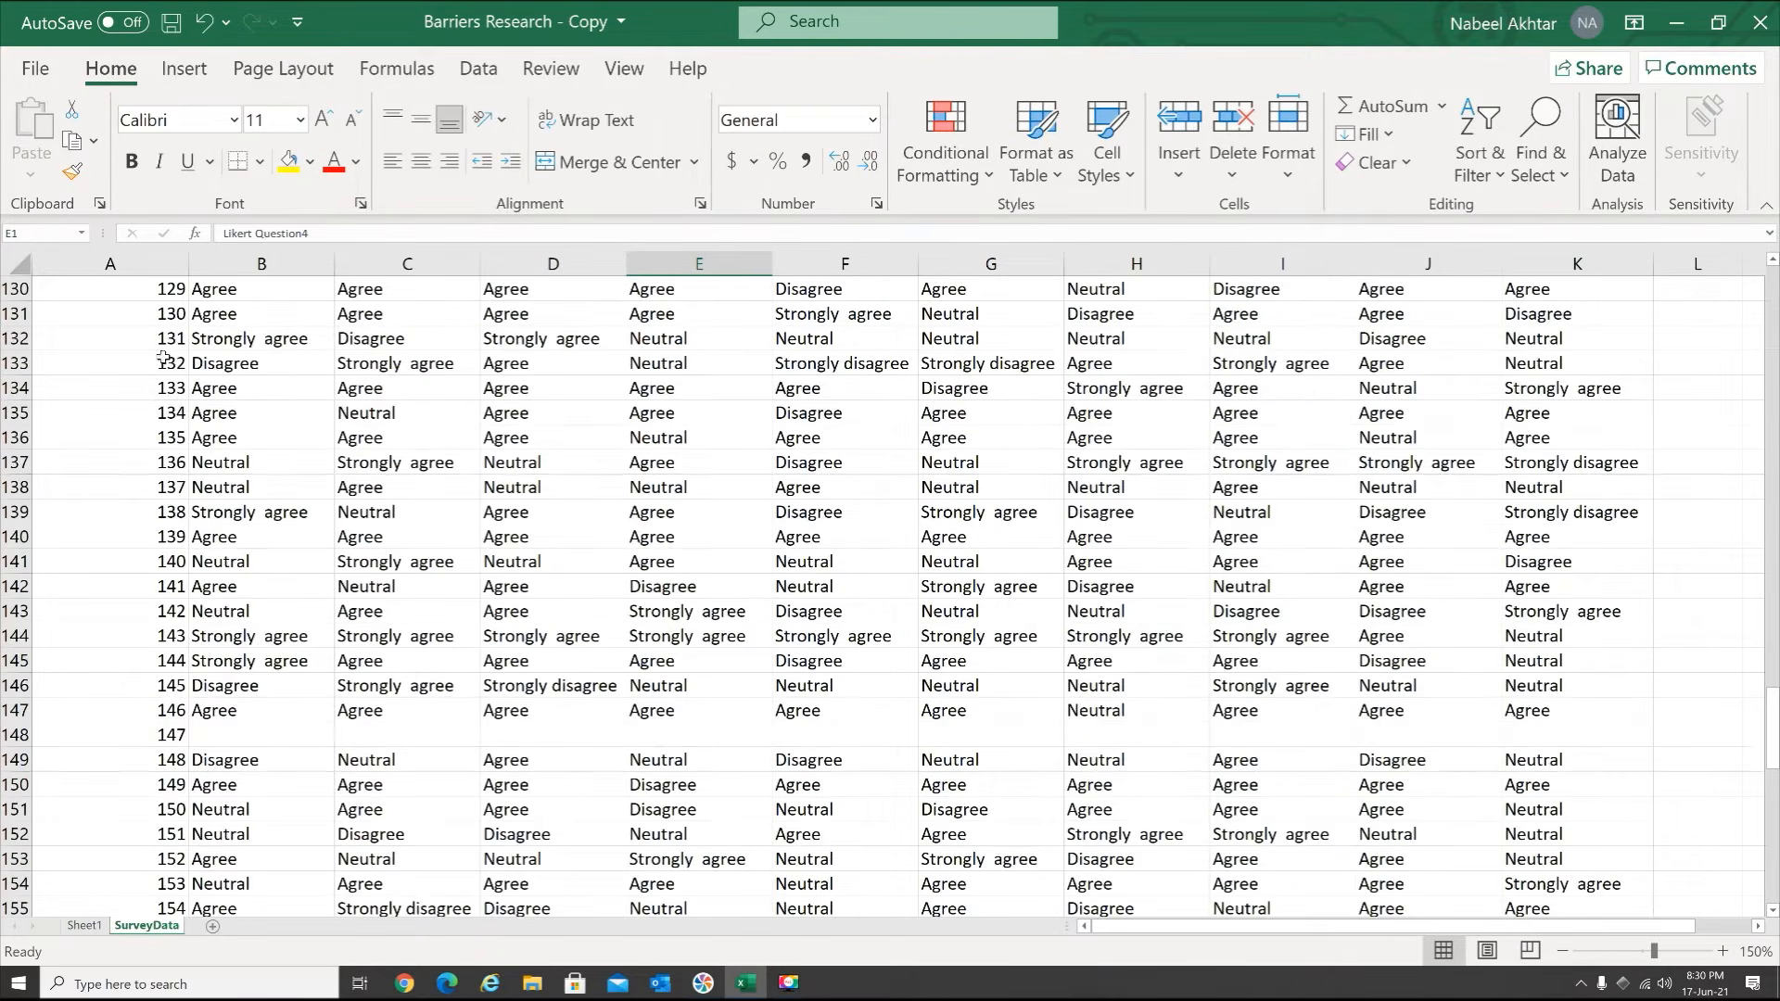
scroll(167, 355, "down", 14)
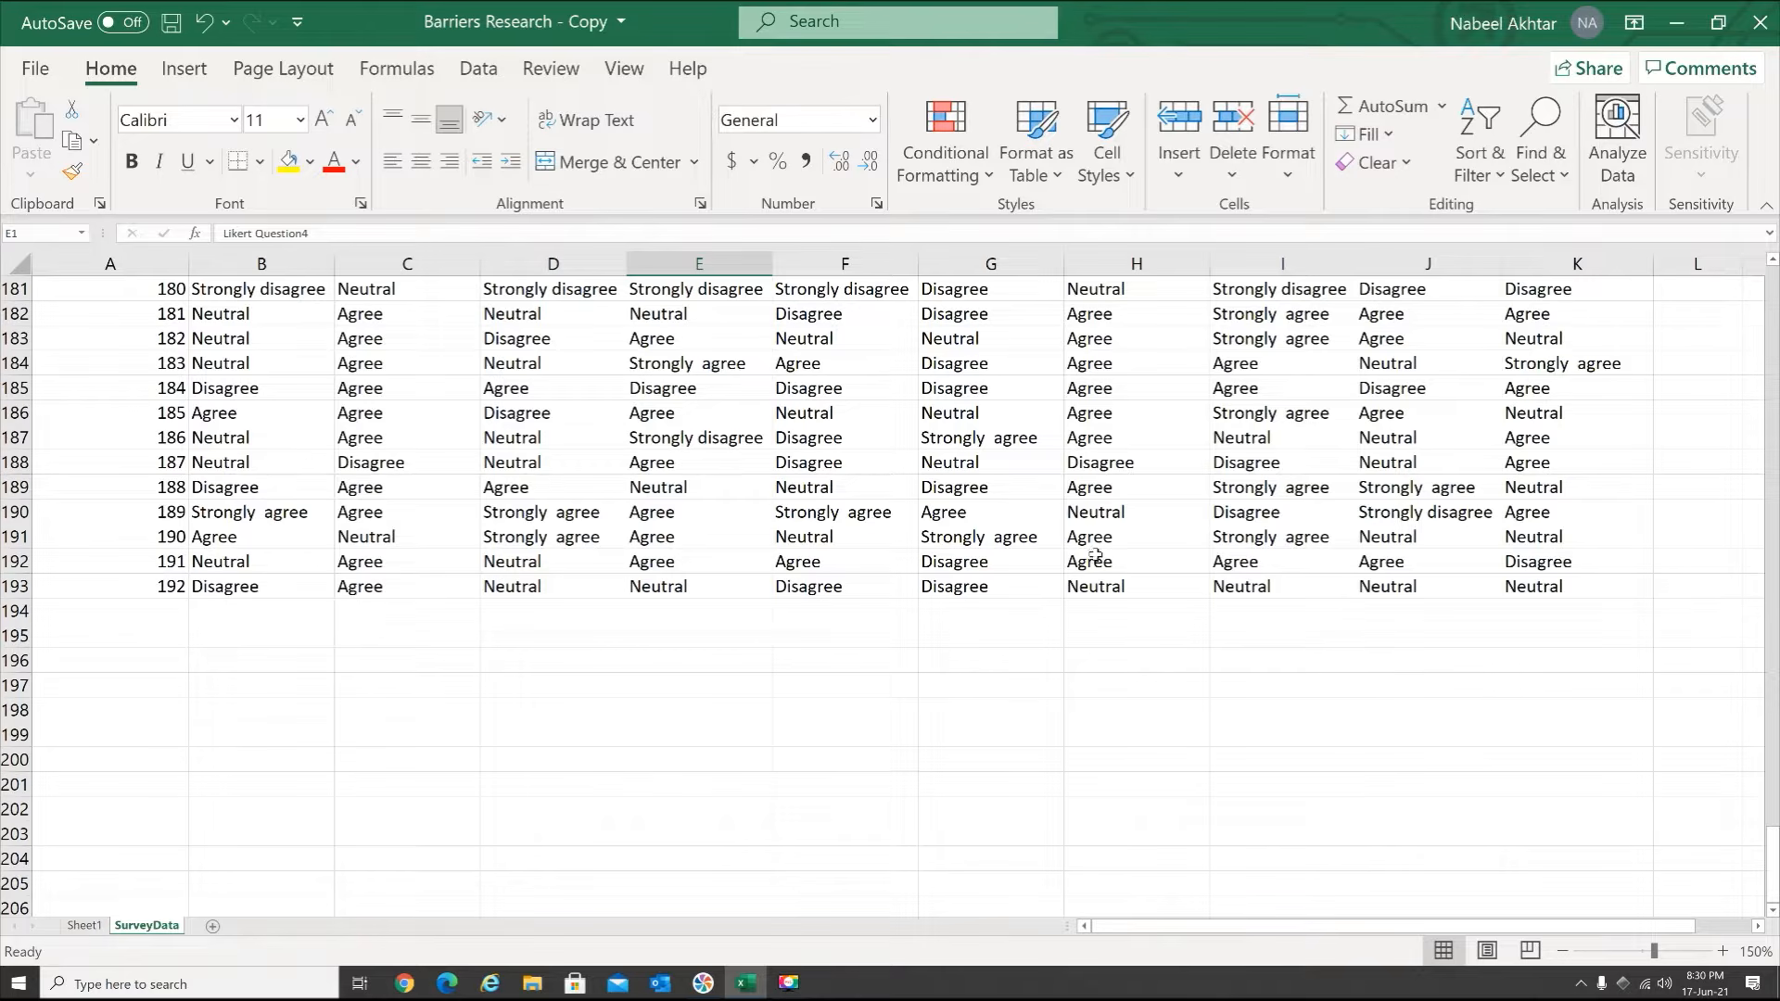
left_click_drag(1771, 876, 1771, 461)
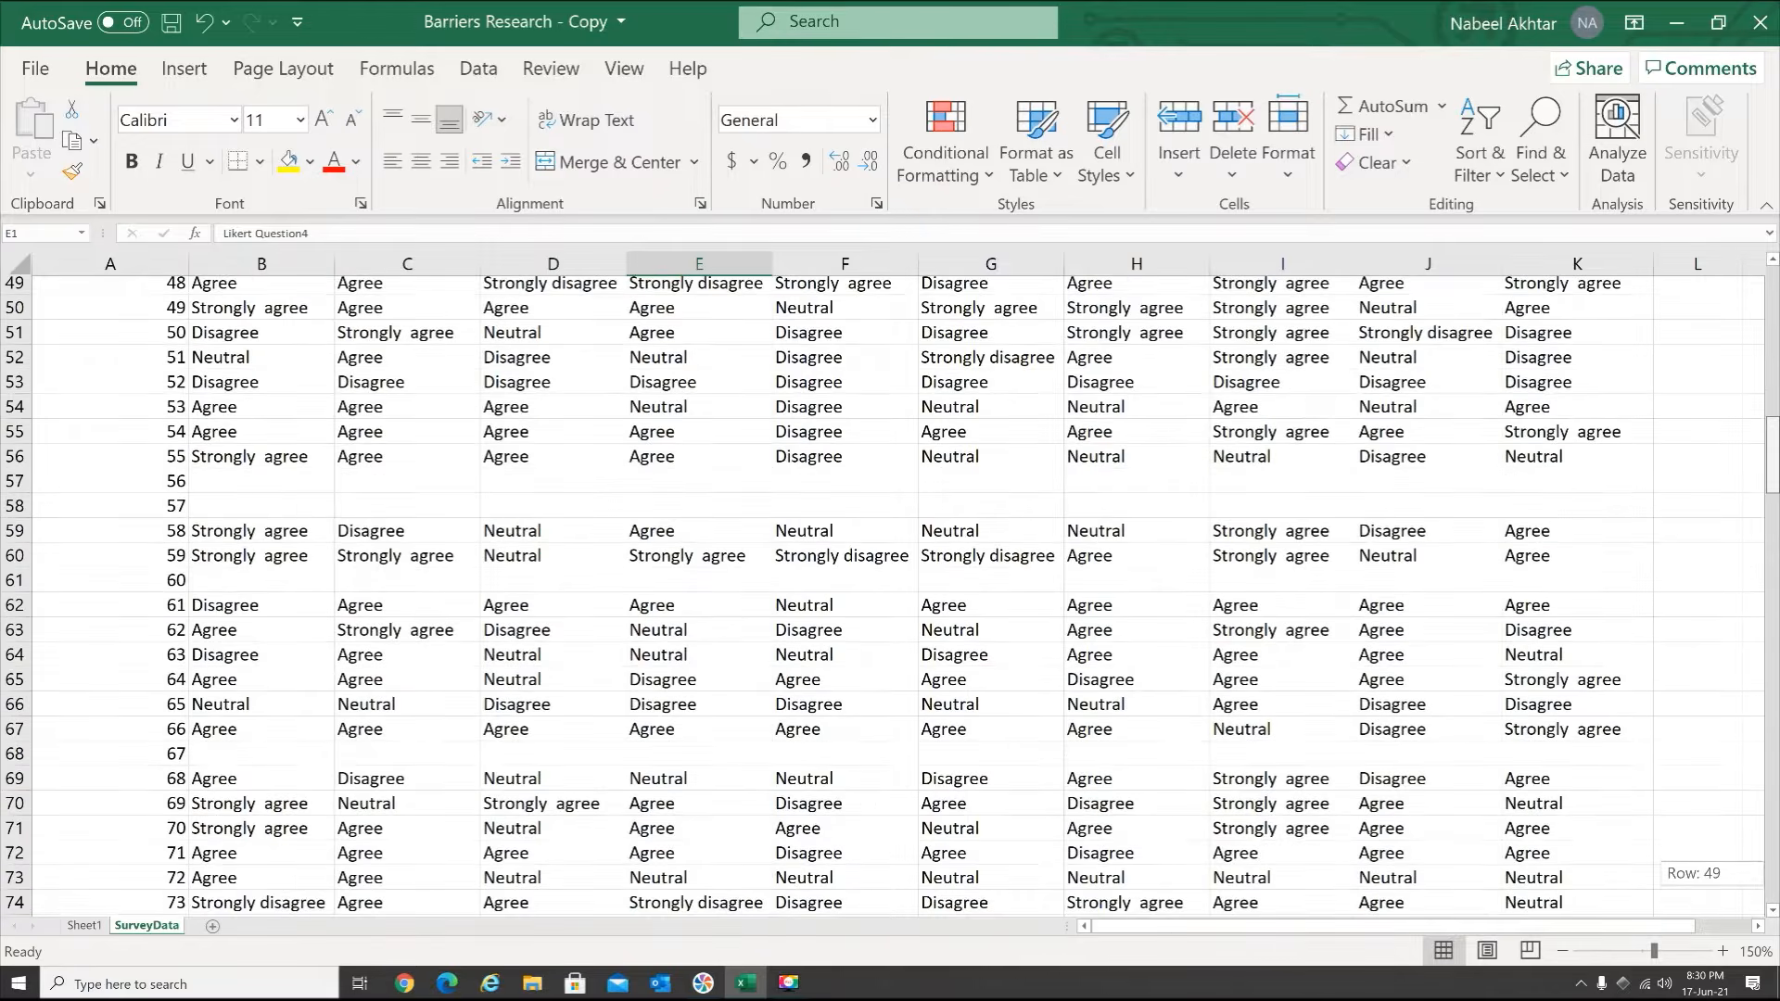
Inspect the blank answers of respondent 56 in row 57 and the responses in the rows below
left_click(295, 492)
scroll(588, 610, "down", 6)
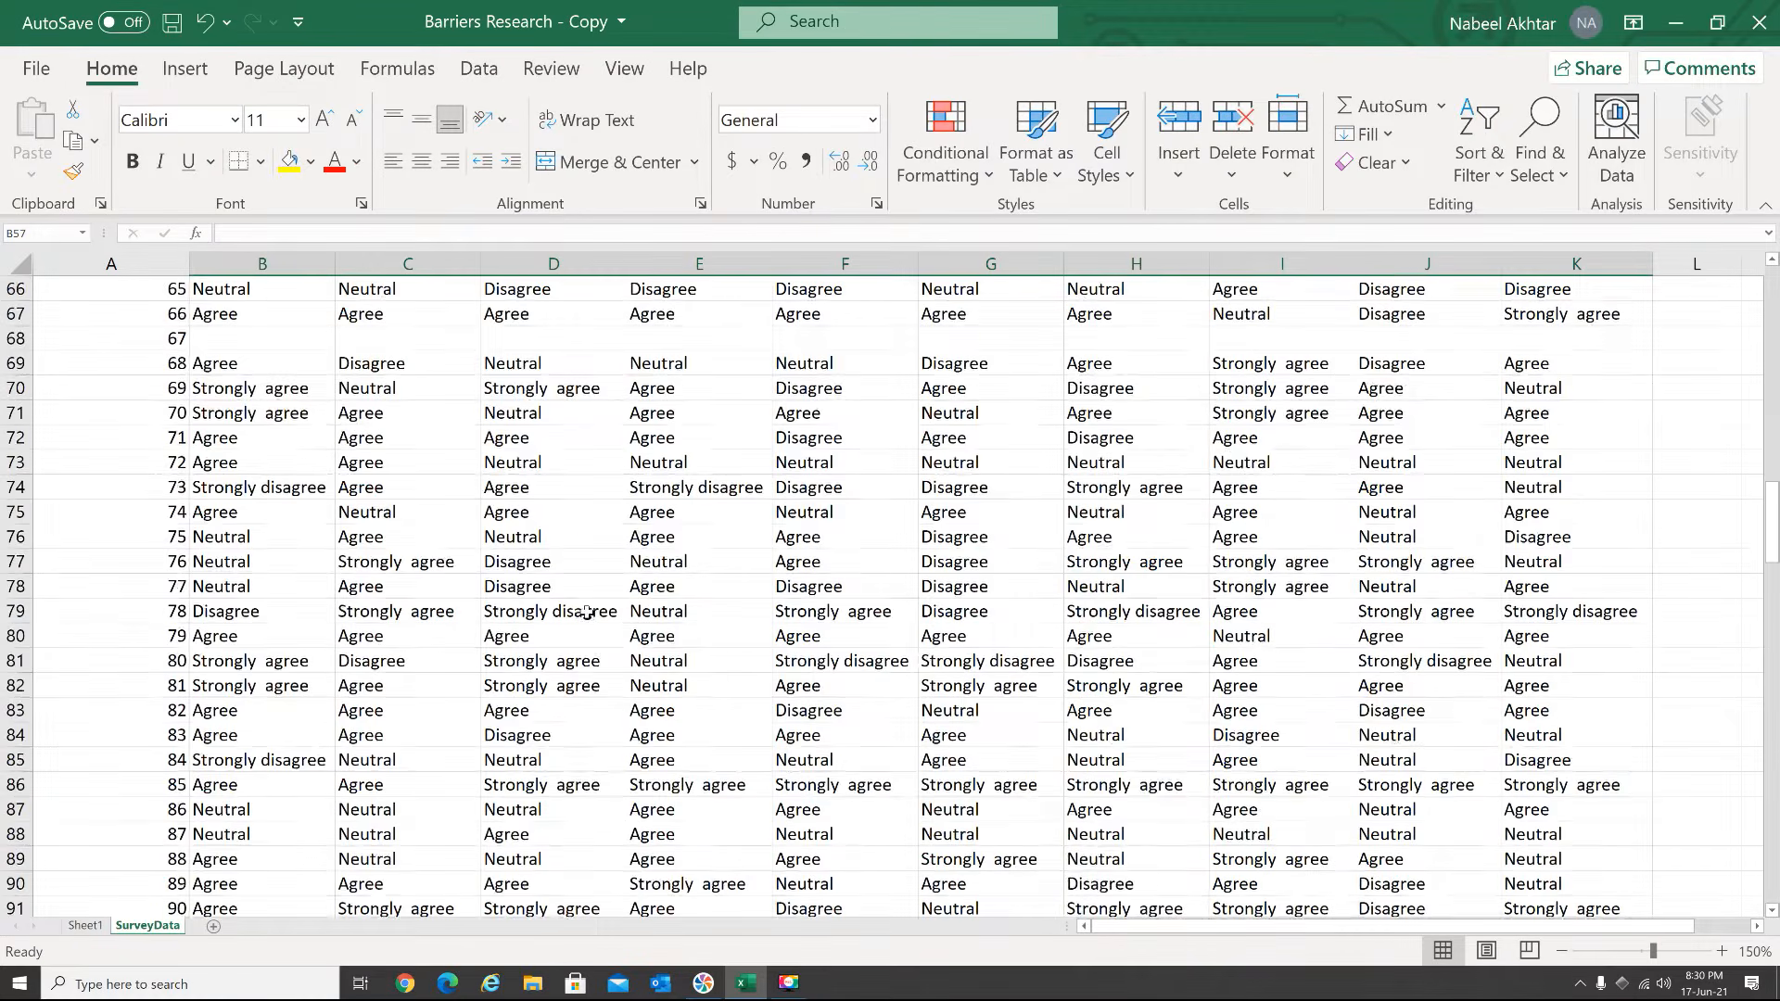
scroll(588, 613, "down", 1)
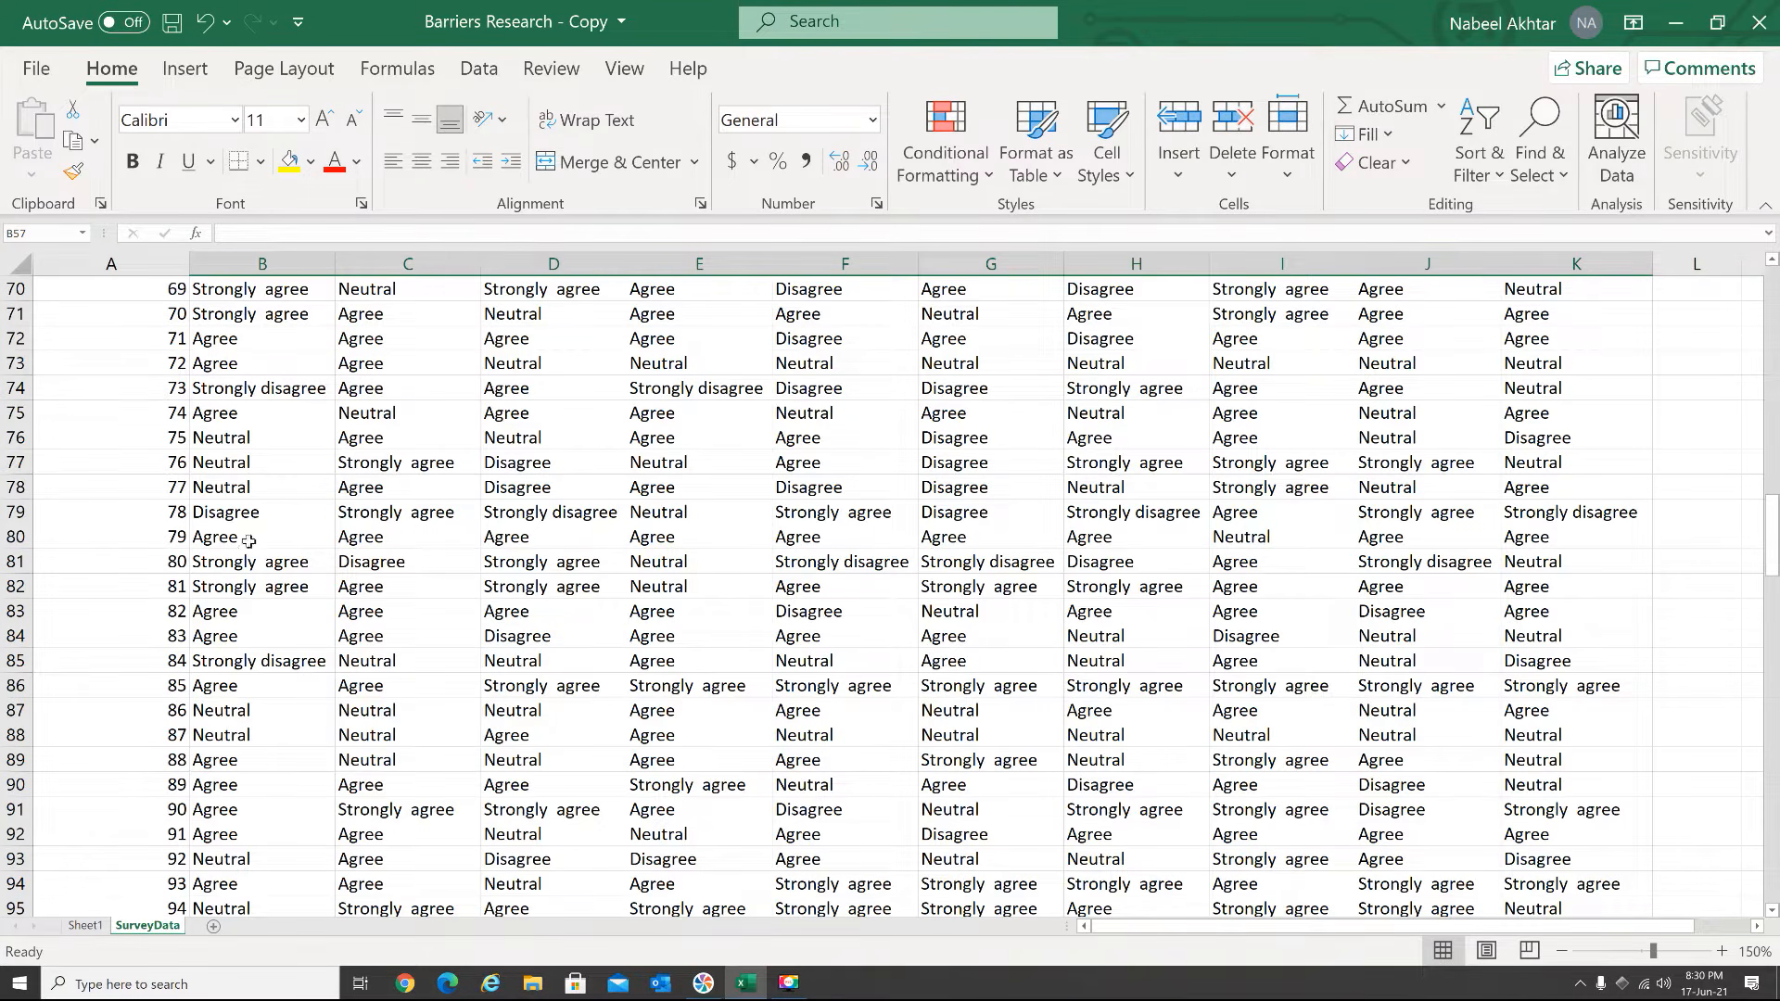
left_click(264, 586)
Enter the summary label "Strongly Agree" in A198, below the last respondent's row
left_click_drag(1773, 510, 1771, 861)
left_click(277, 864)
key("Down")
key("Down")
key("Down")
key("Down")
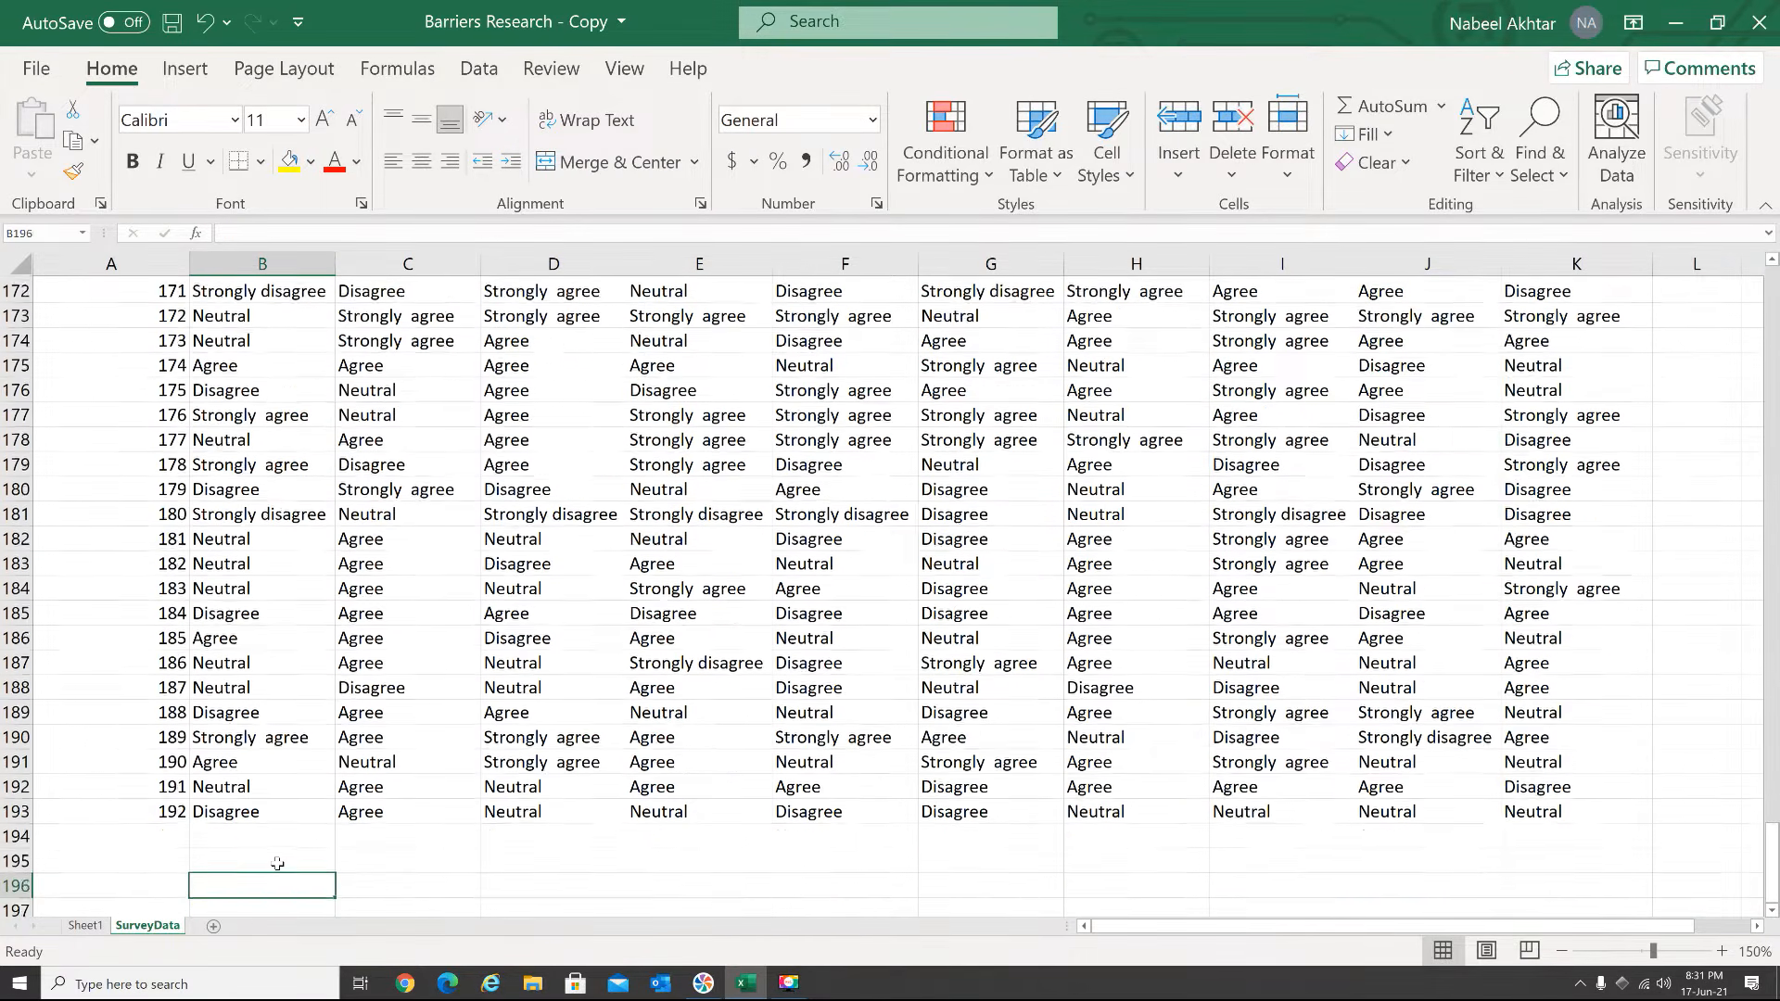
key("Down")
key("Down")
key("Left")
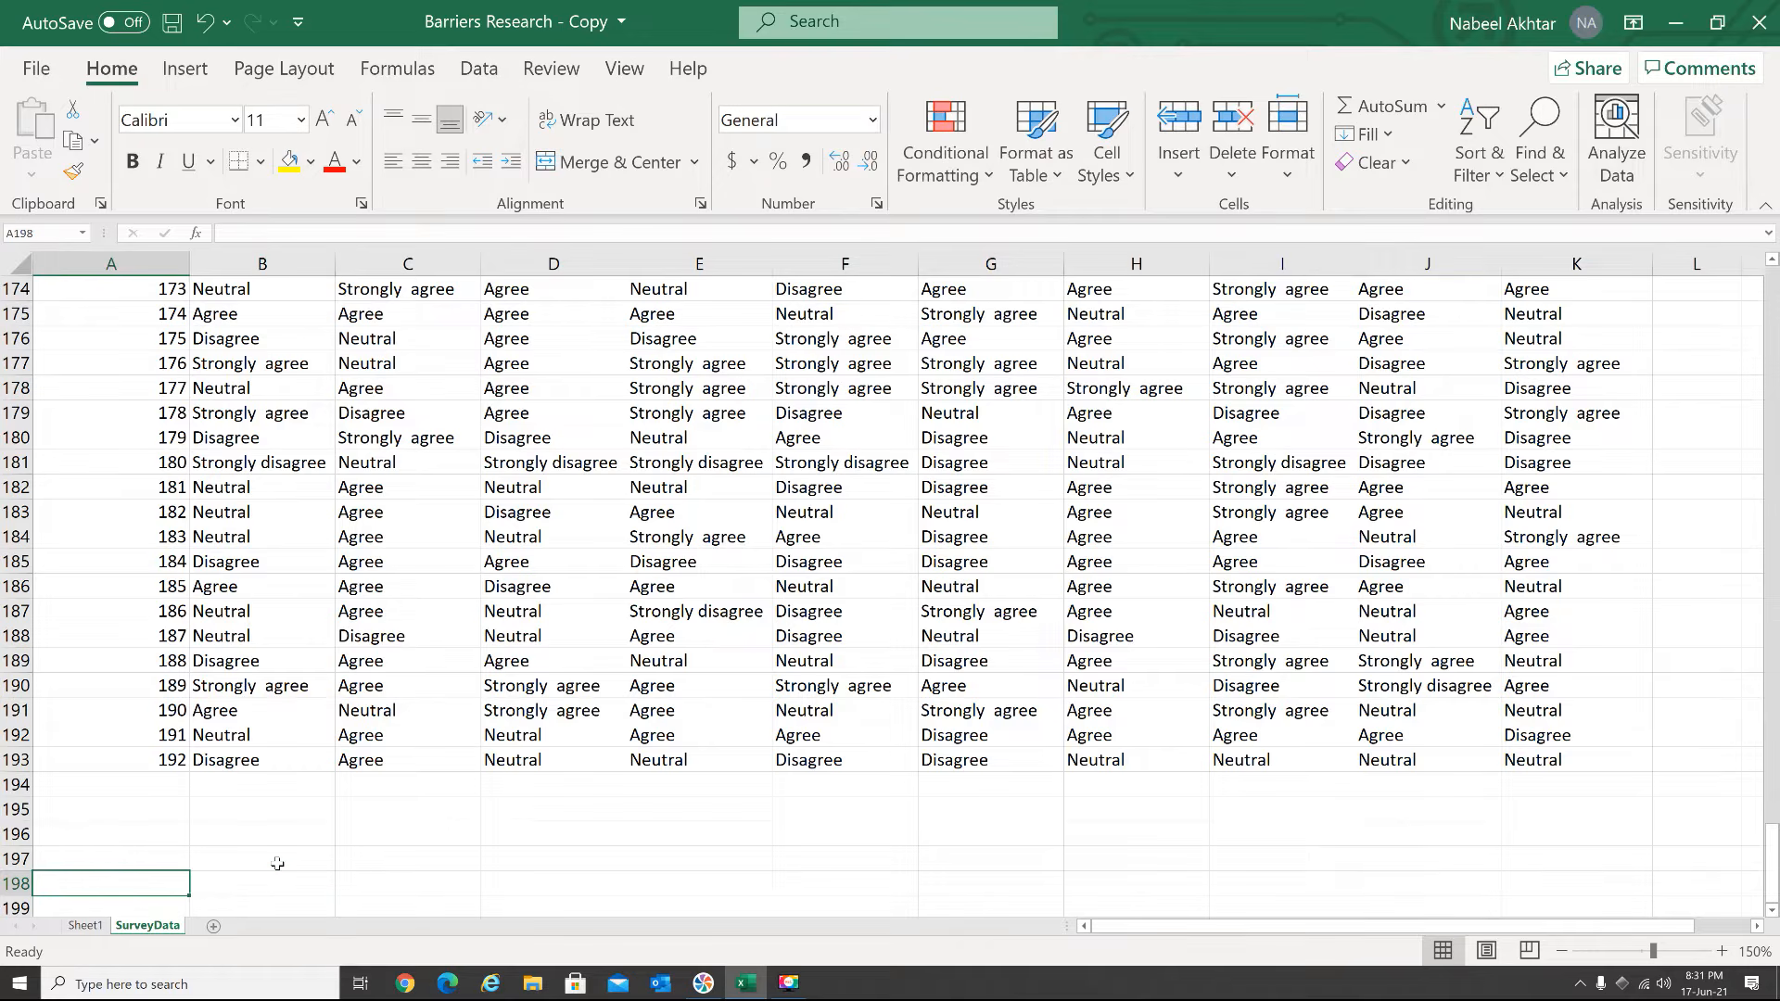
type("Strongl")
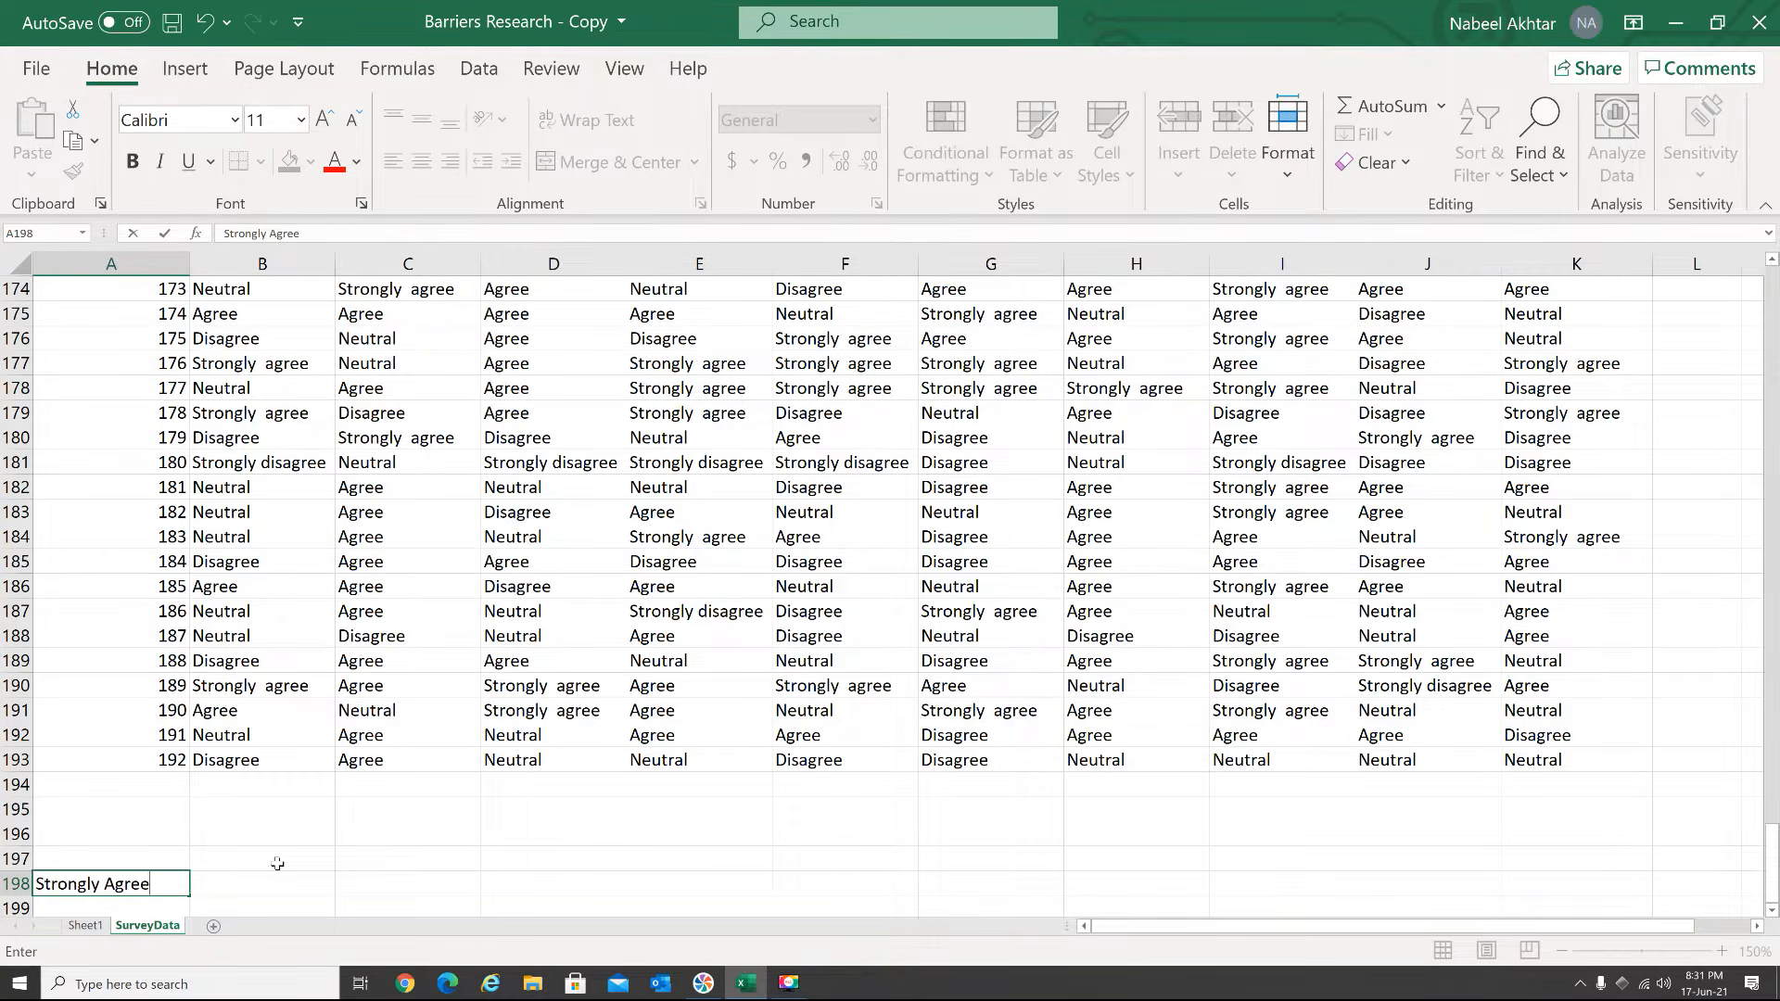
type("y Agree")
key("Return")
Add the labels "Agree" in A199, "Neutral" in A200 and "Disagree" in A201
type("Agree")
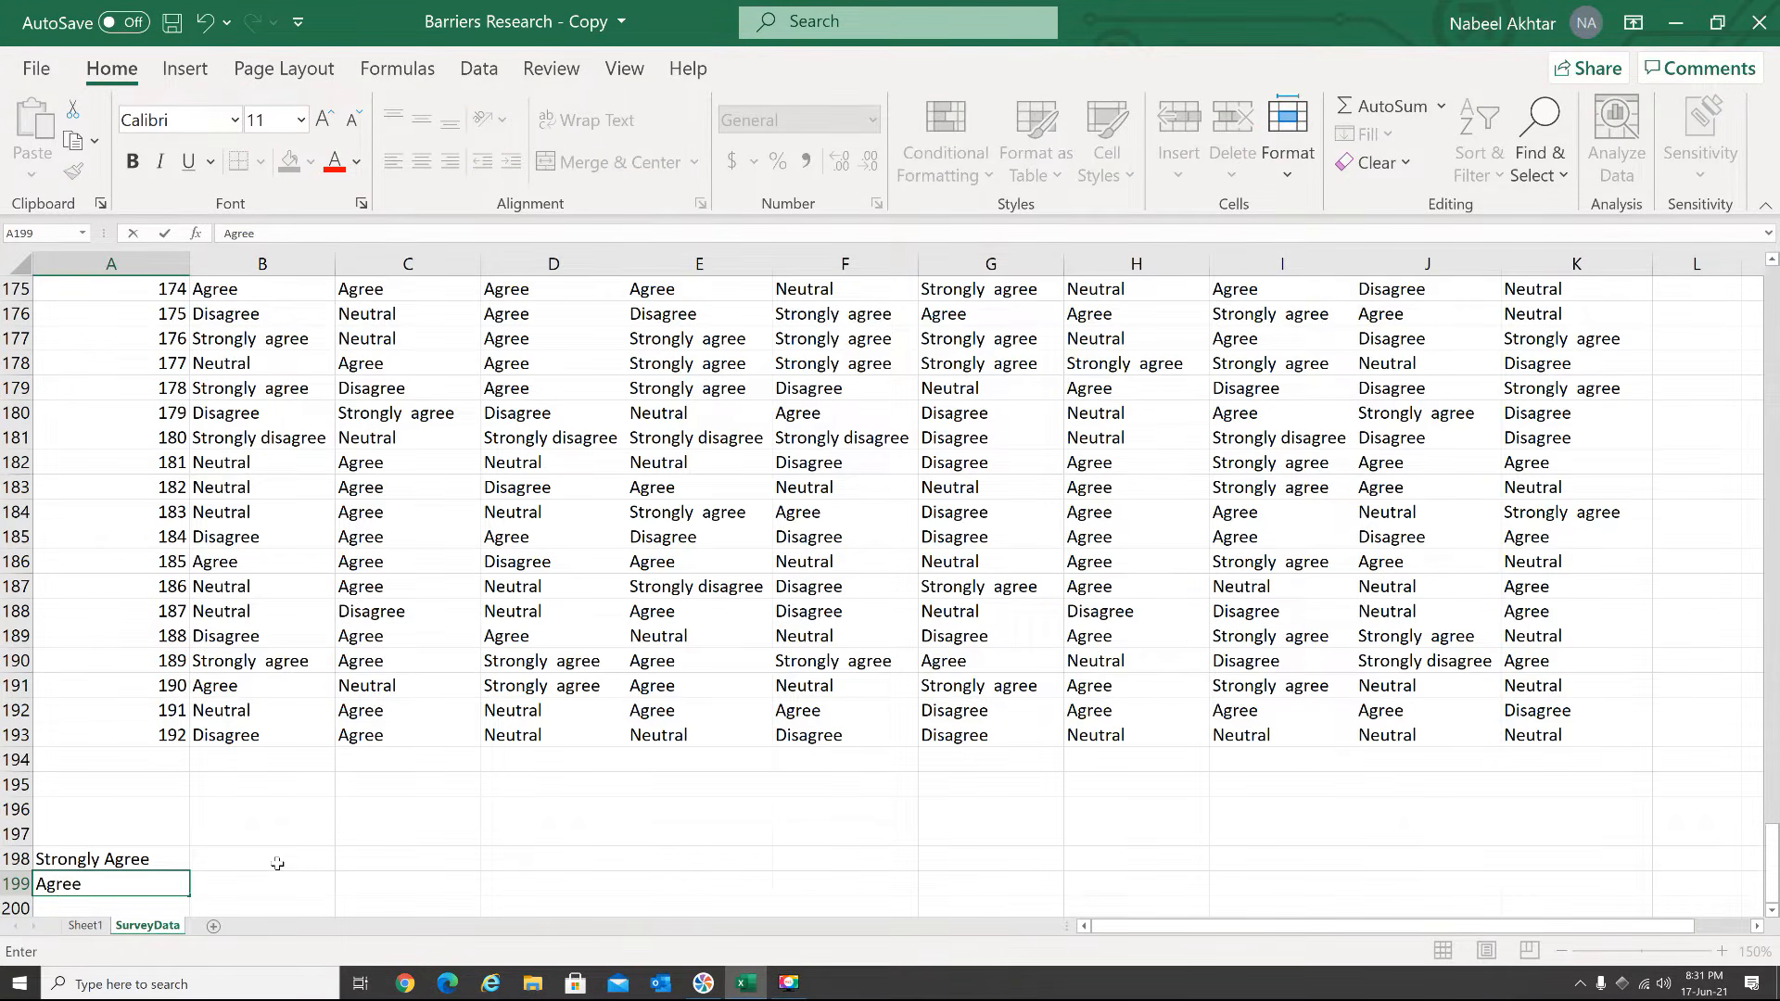
key("Return")
type("N")
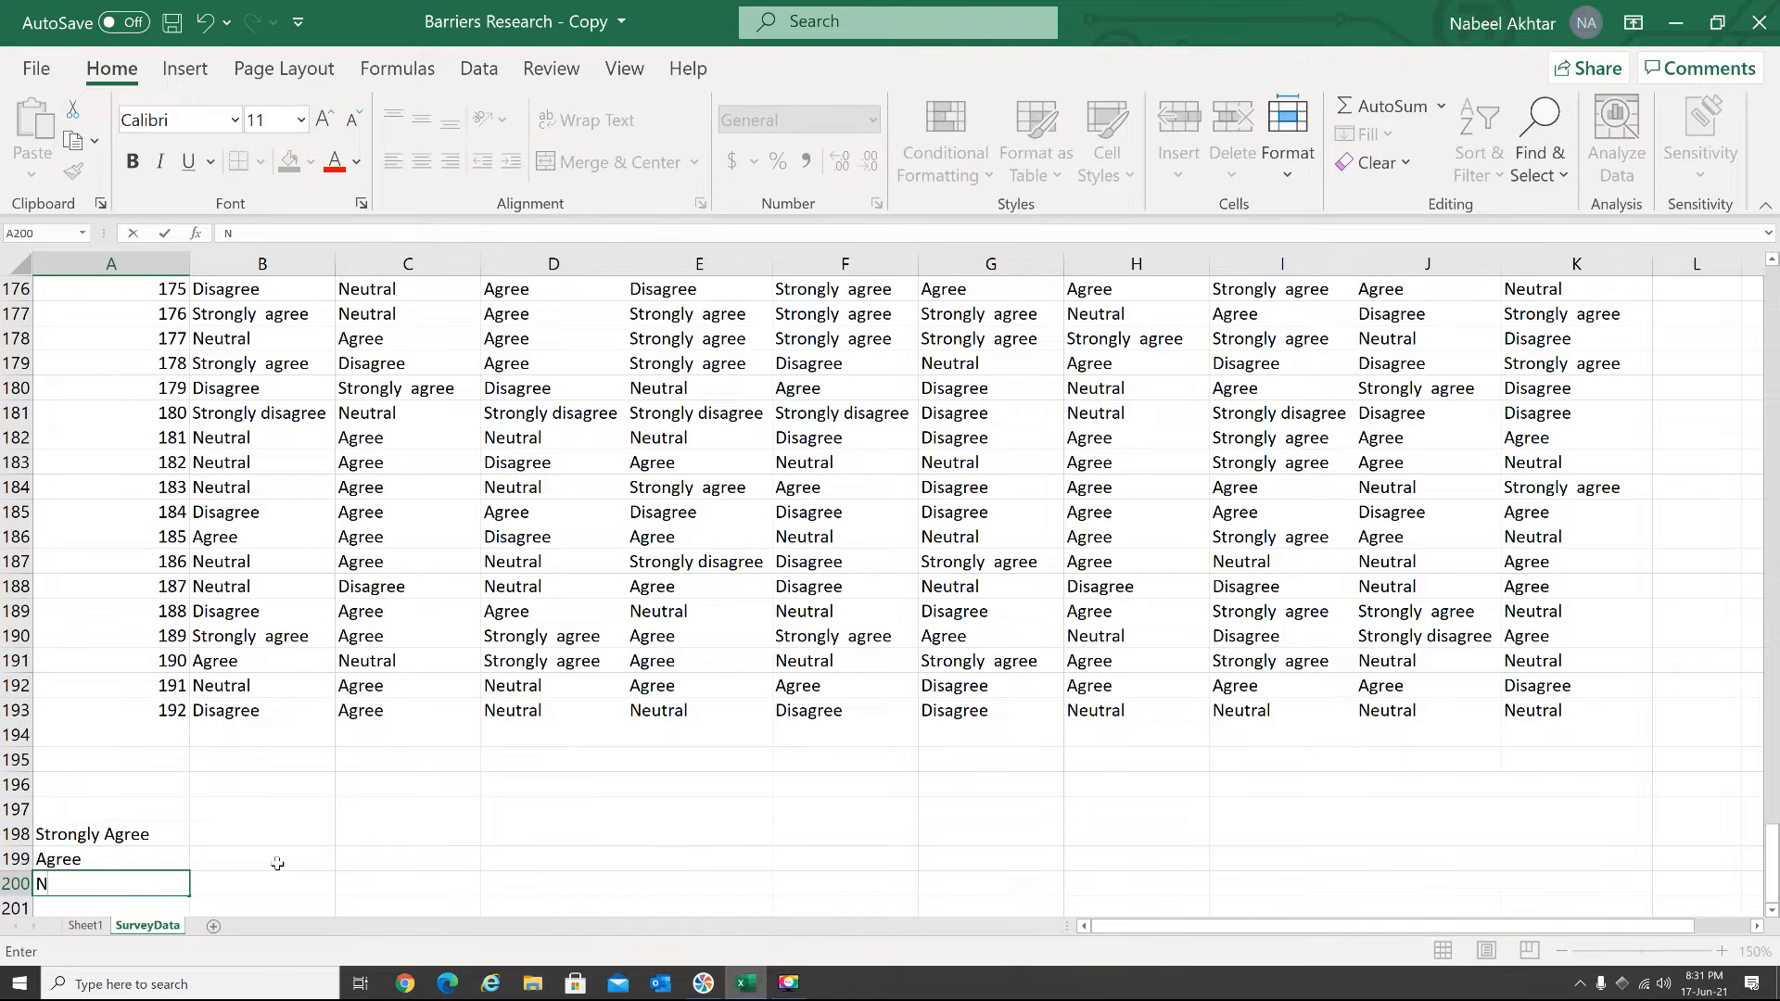
type("eutral")
key("Return")
type("Dis")
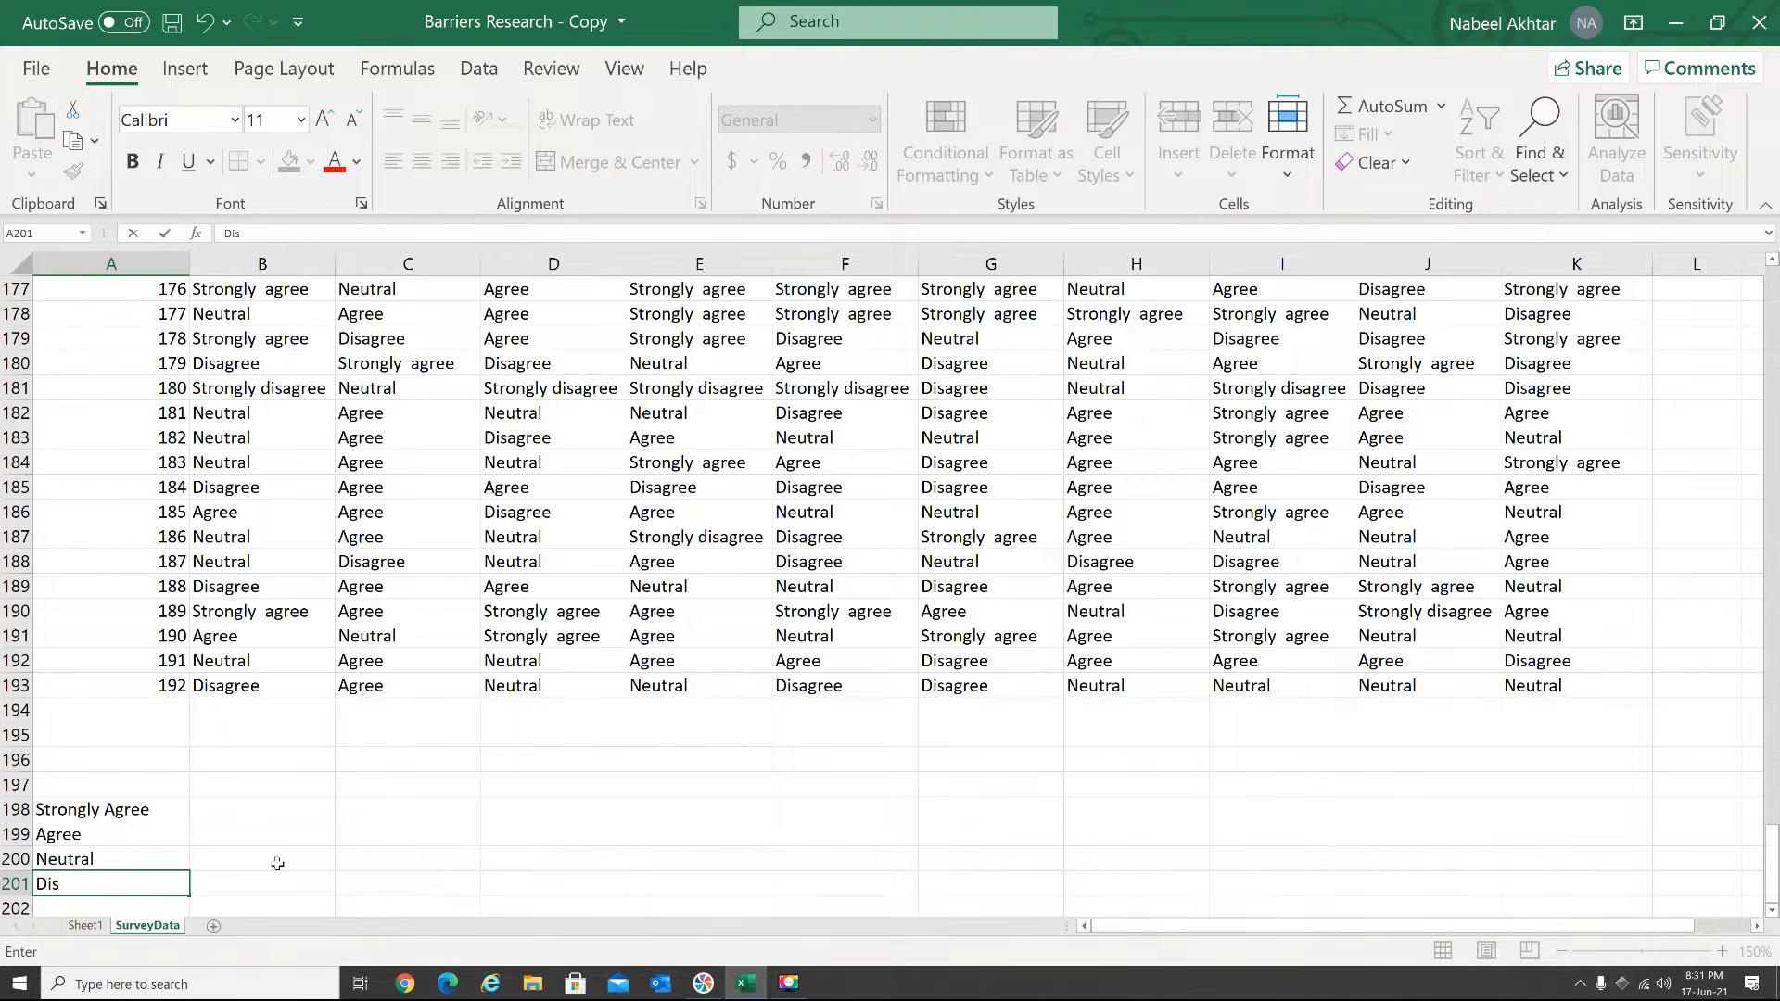
type("agree")
key("Return")
Complete the label list with "Strongly Disagree" in A202 and "Blanks" in A203
type("S")
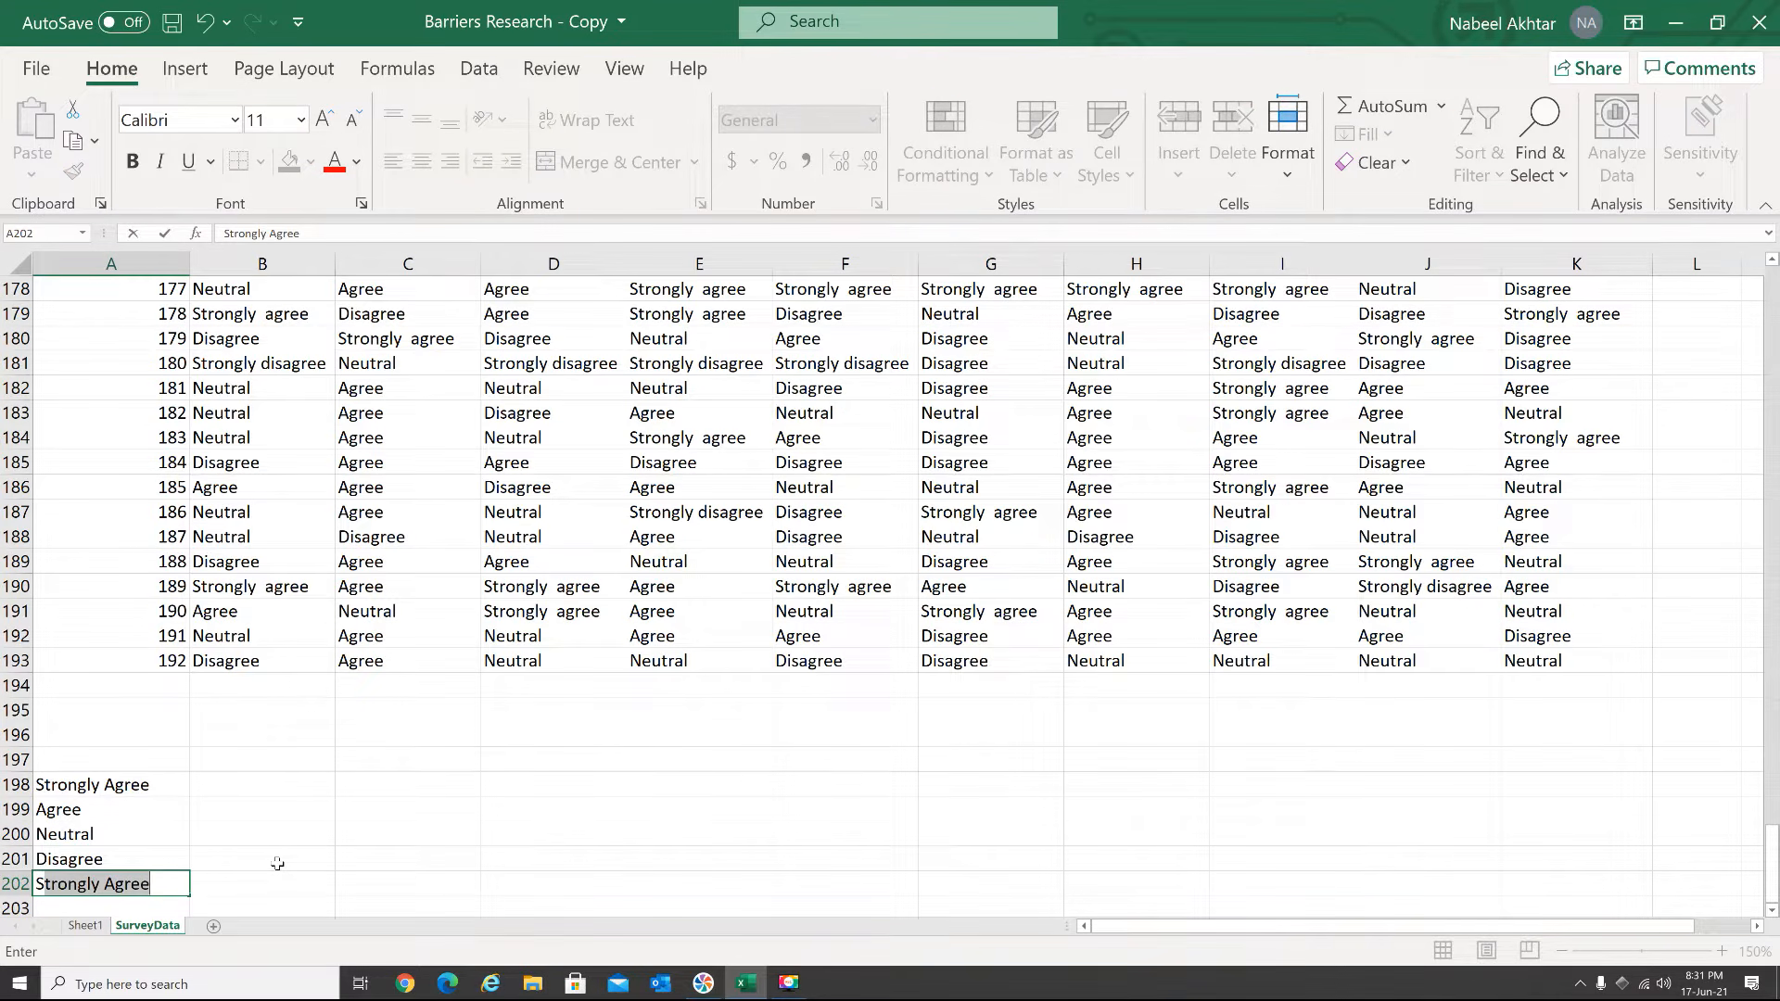
type("trongly Disagree")
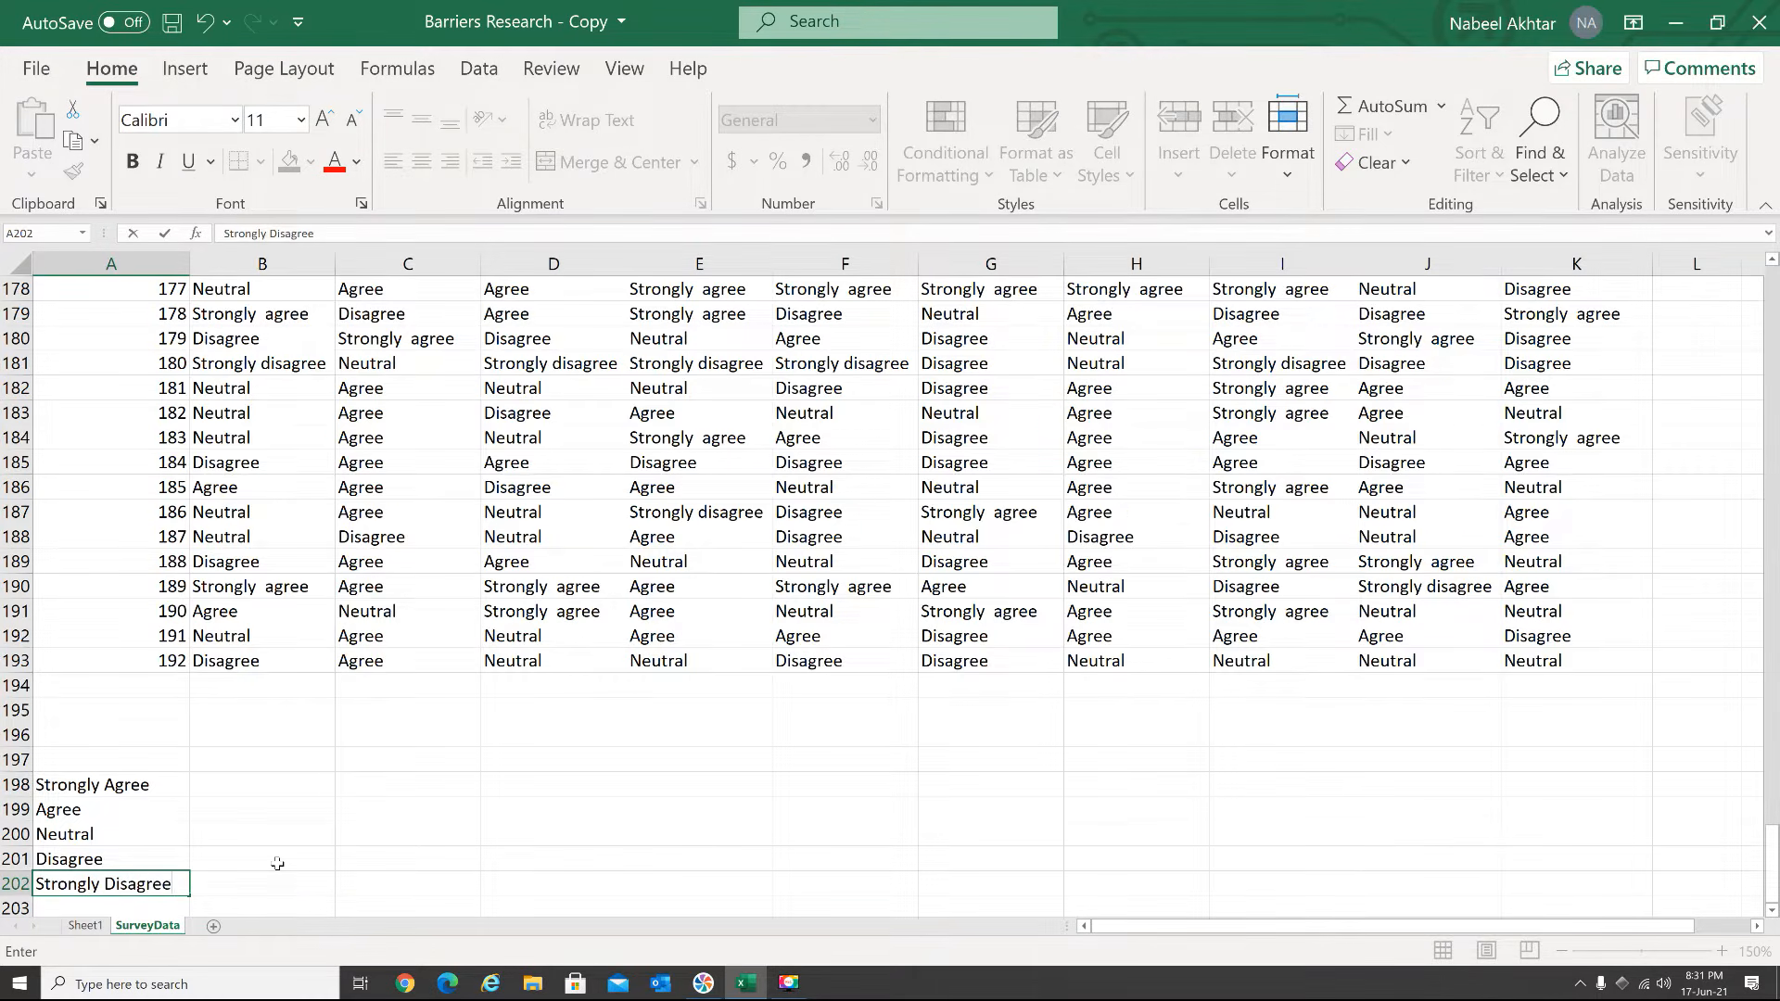
key("Return")
type("B")
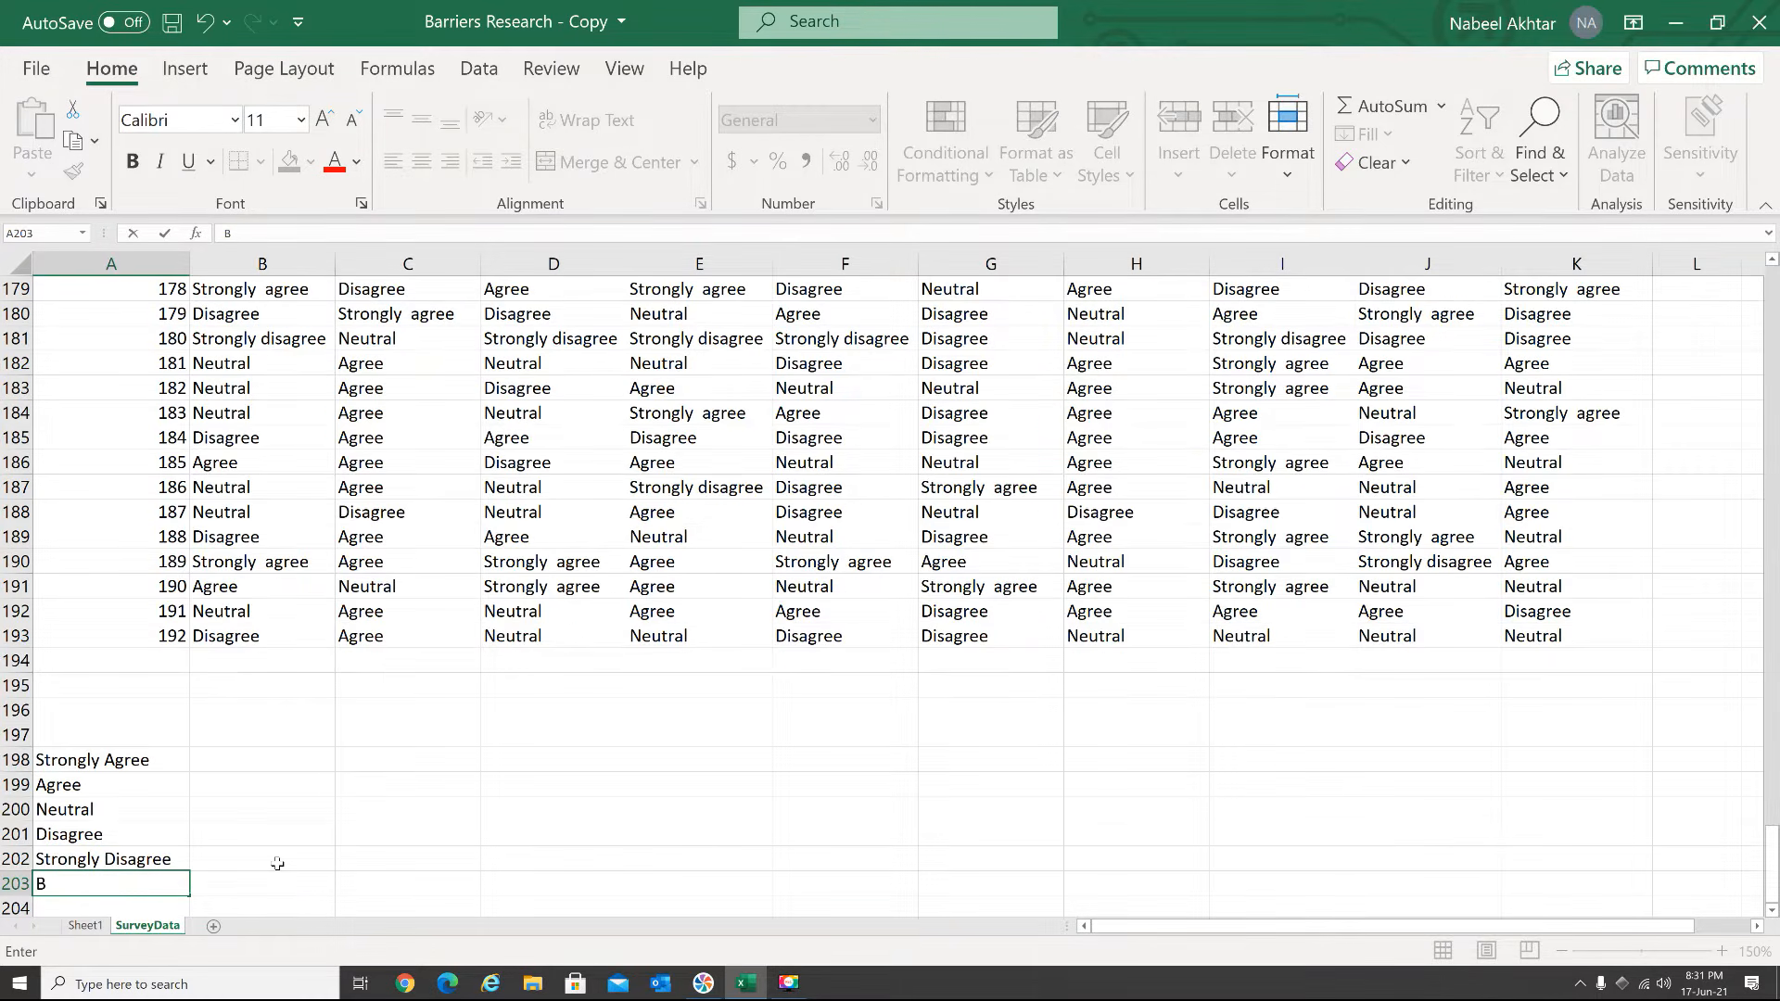
type("lanks")
key("Return")
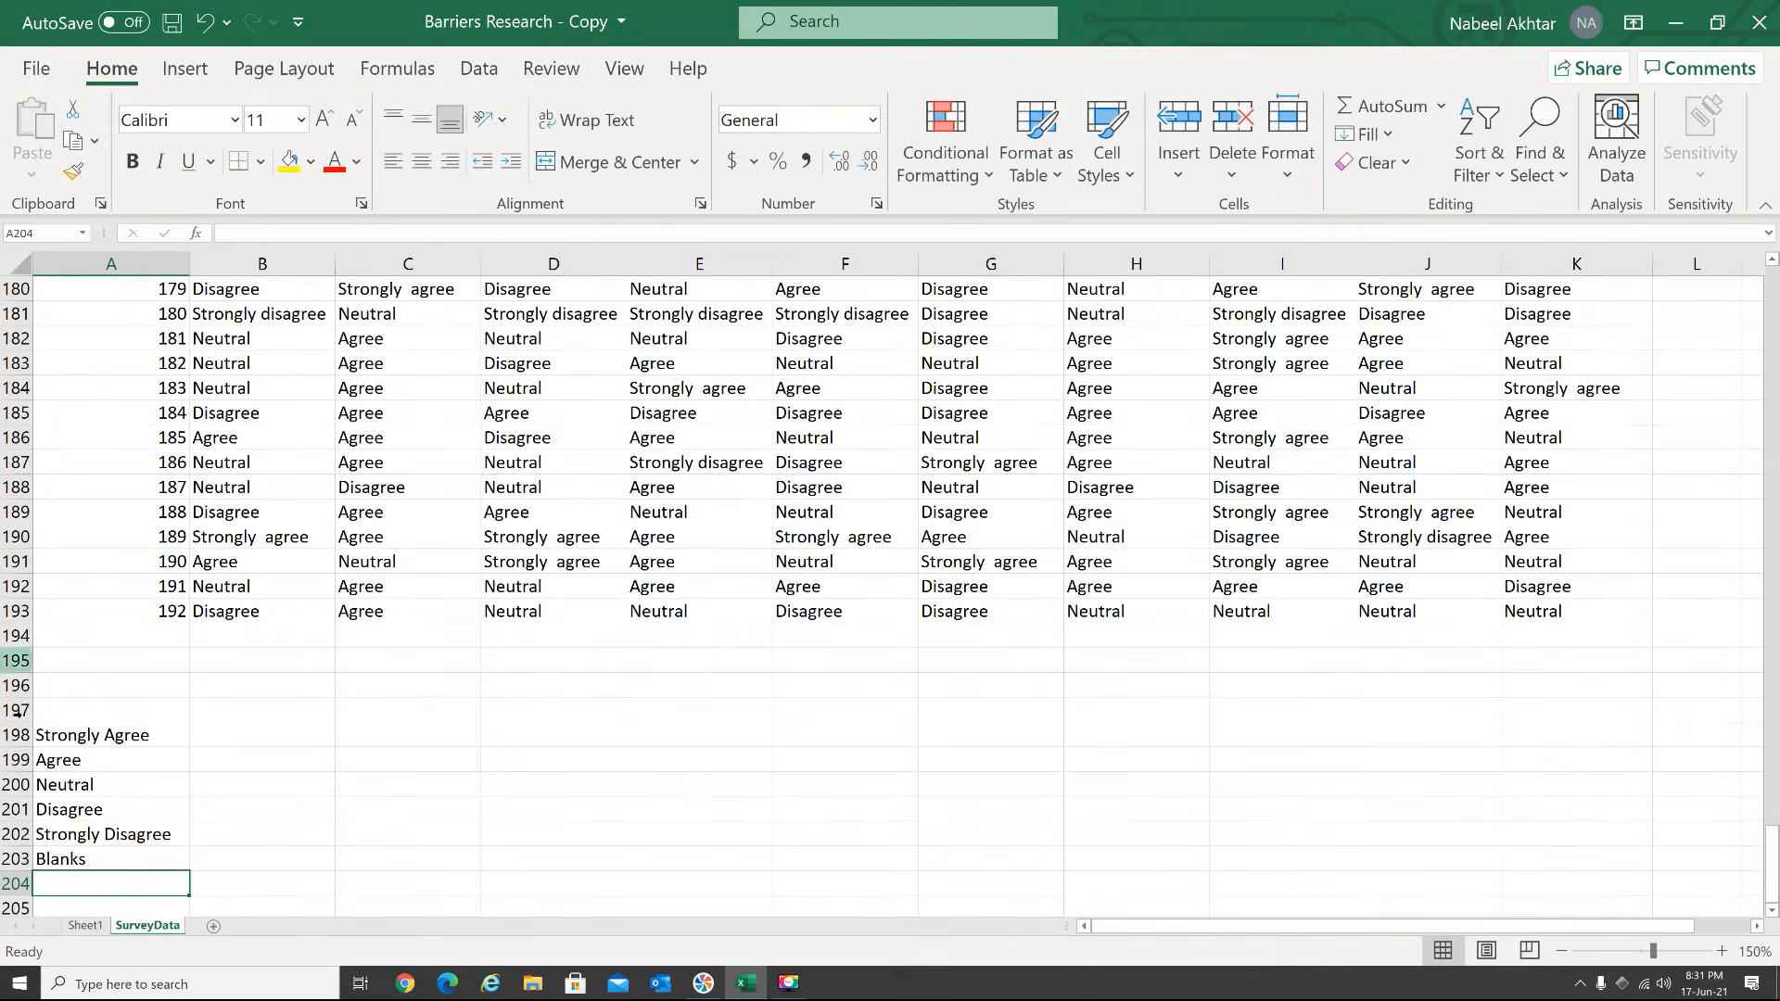
Count the Question 1 "strongly agree" answers in B198 with =COUNTIF(B2:B193,"strongly agree")
key("Up")
key("Up")
key("Up")
key("Up")
key("Up")
key("Up")
key("Right")
type("=cou")
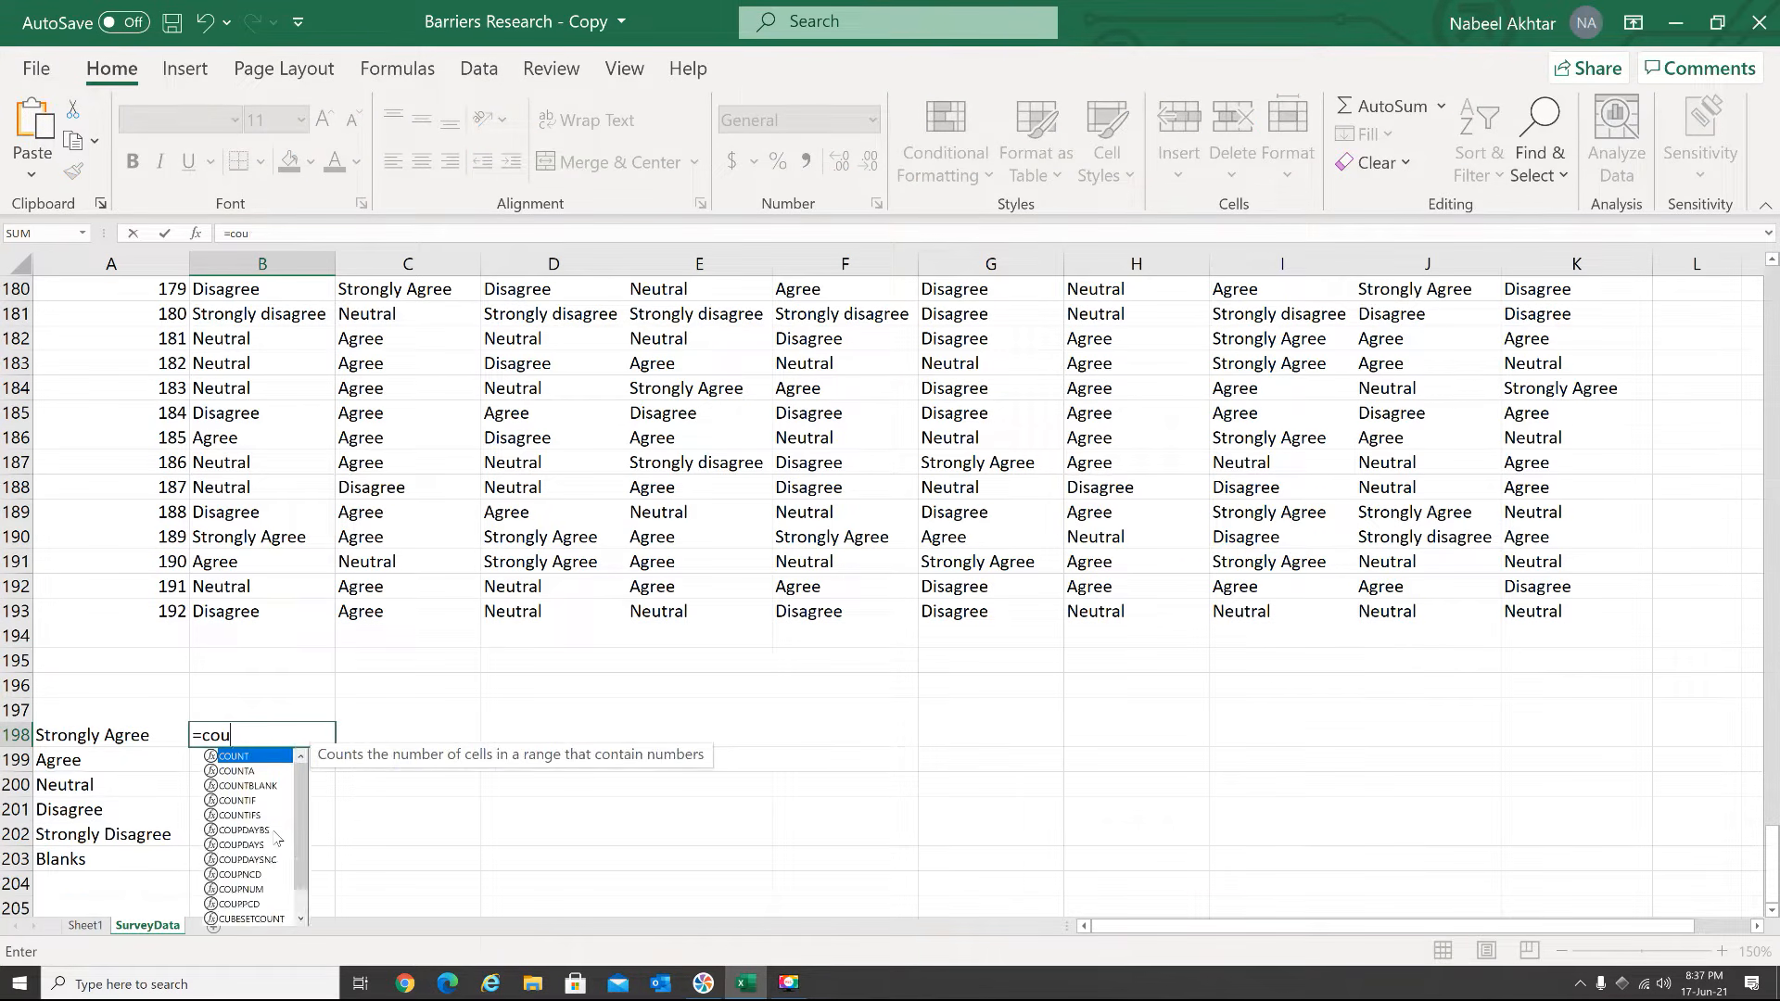
type("ntif(")
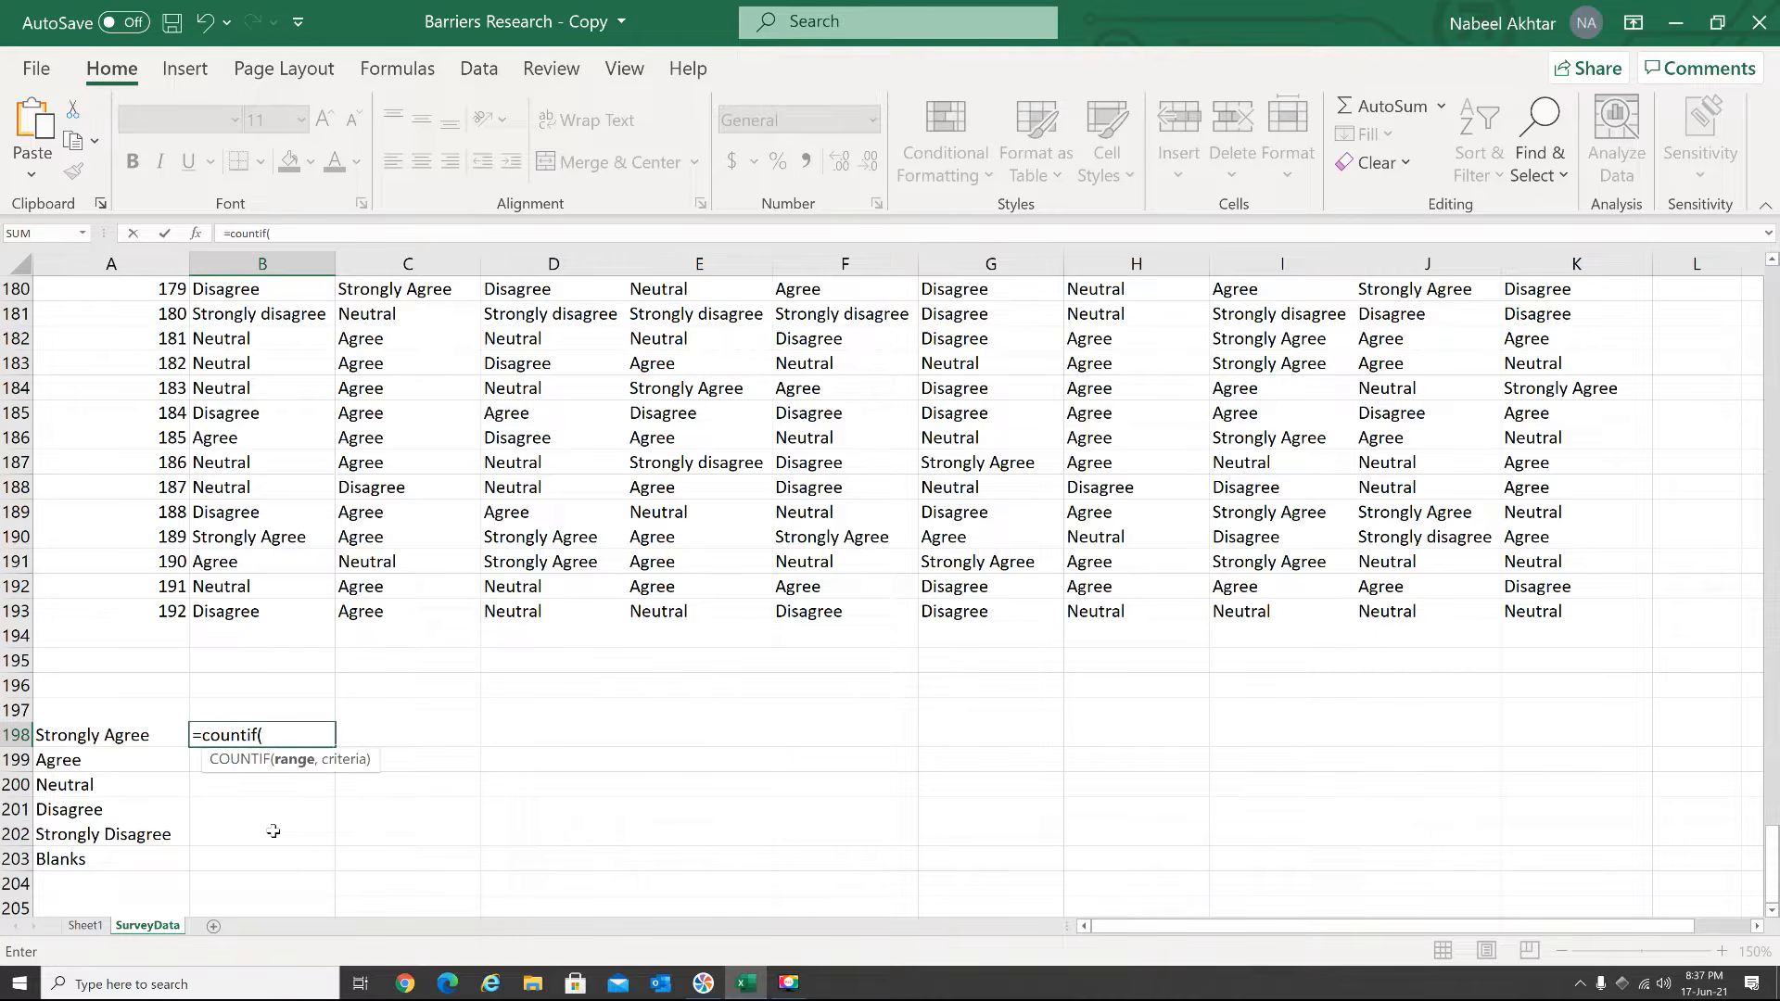
left_click_drag(240, 607, 204, 315)
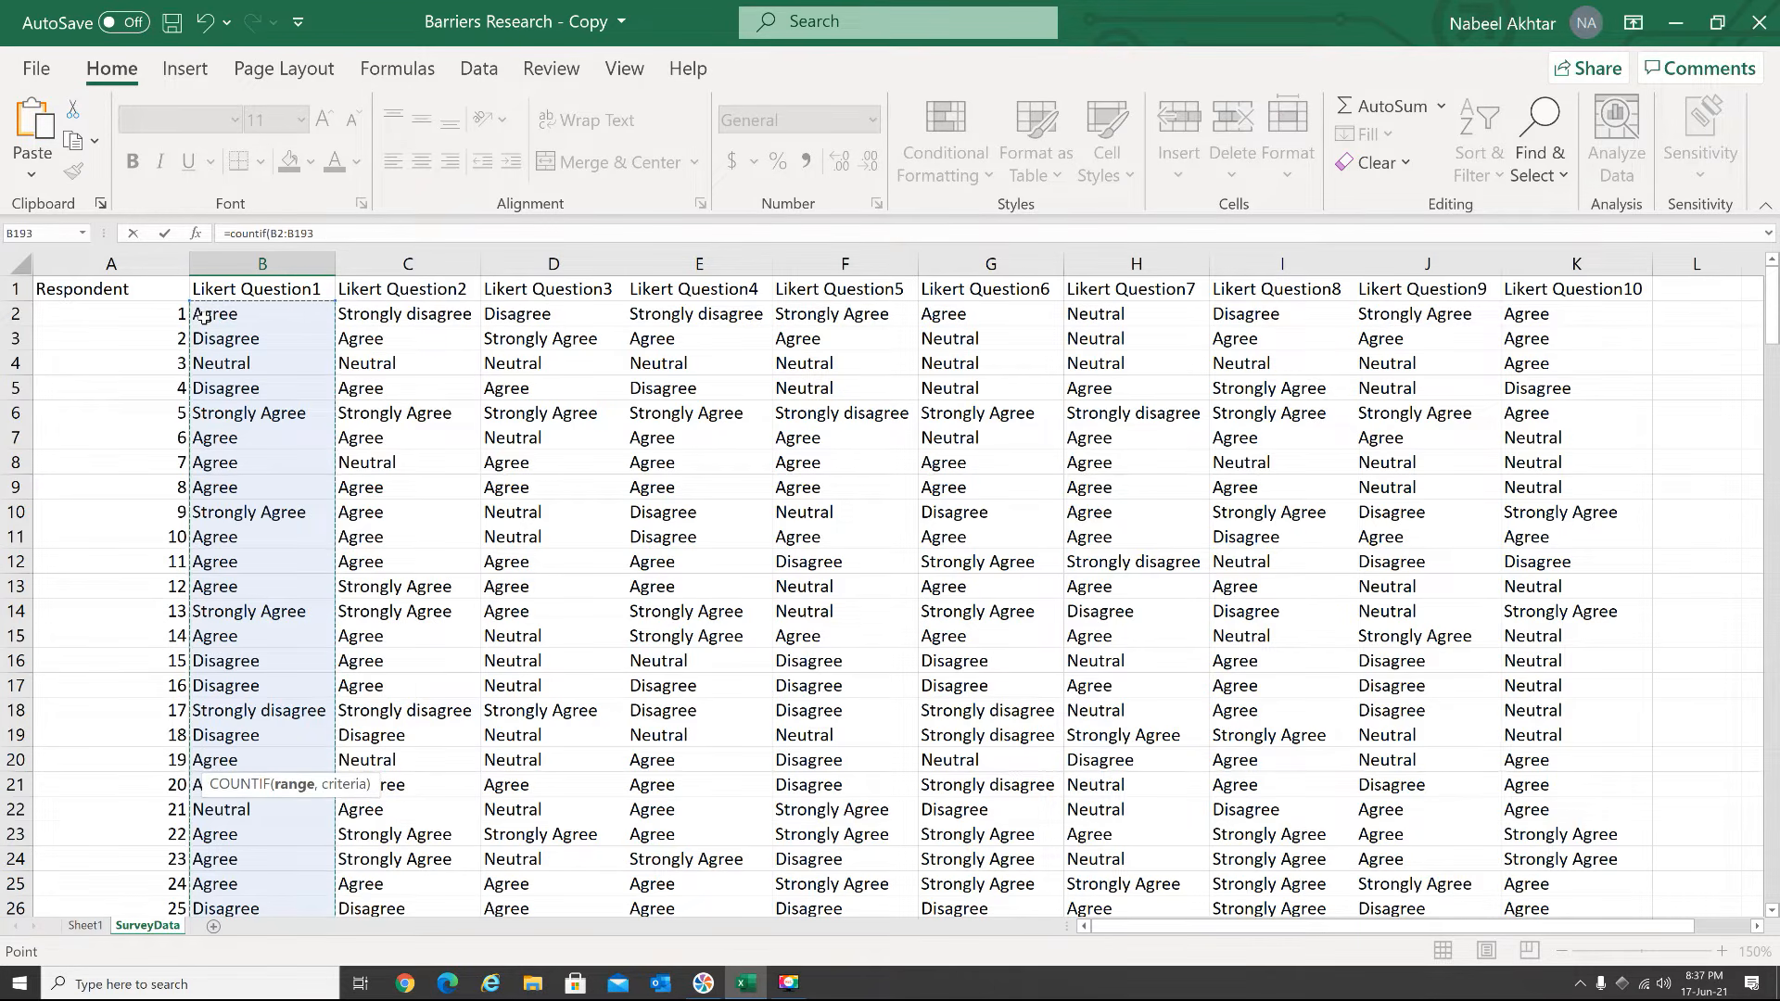
type(",\"strongly agr")
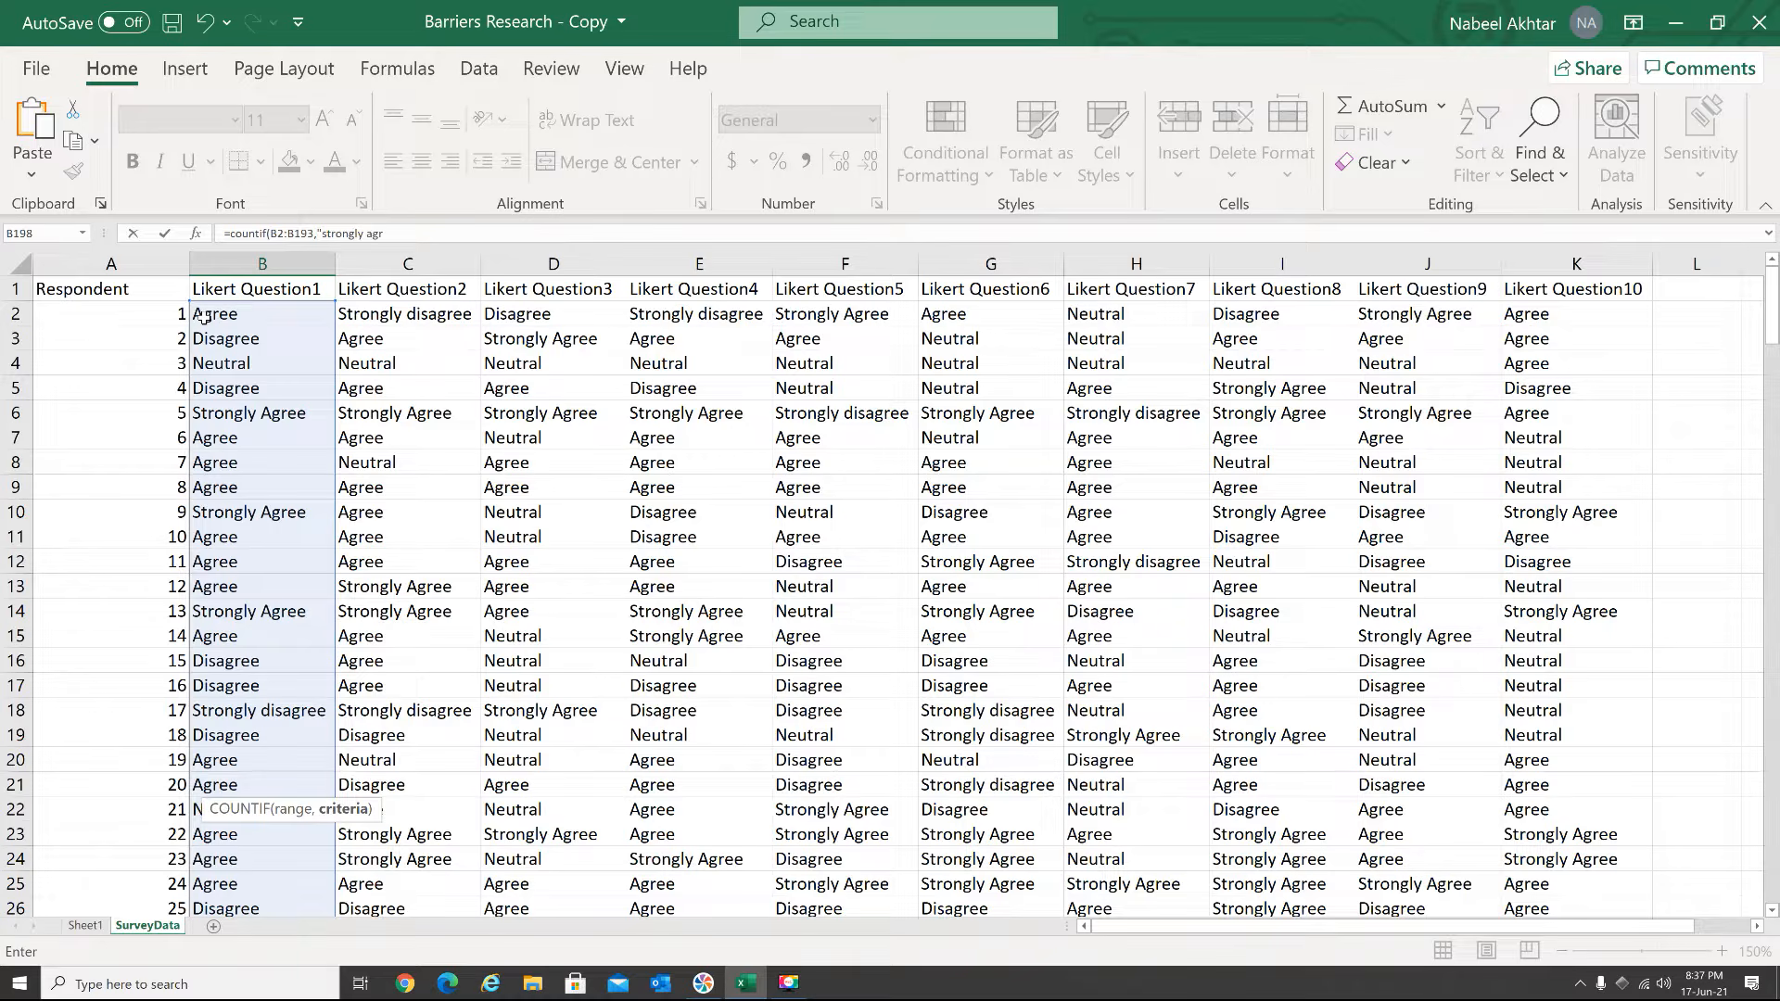
type(")")
key("Return")
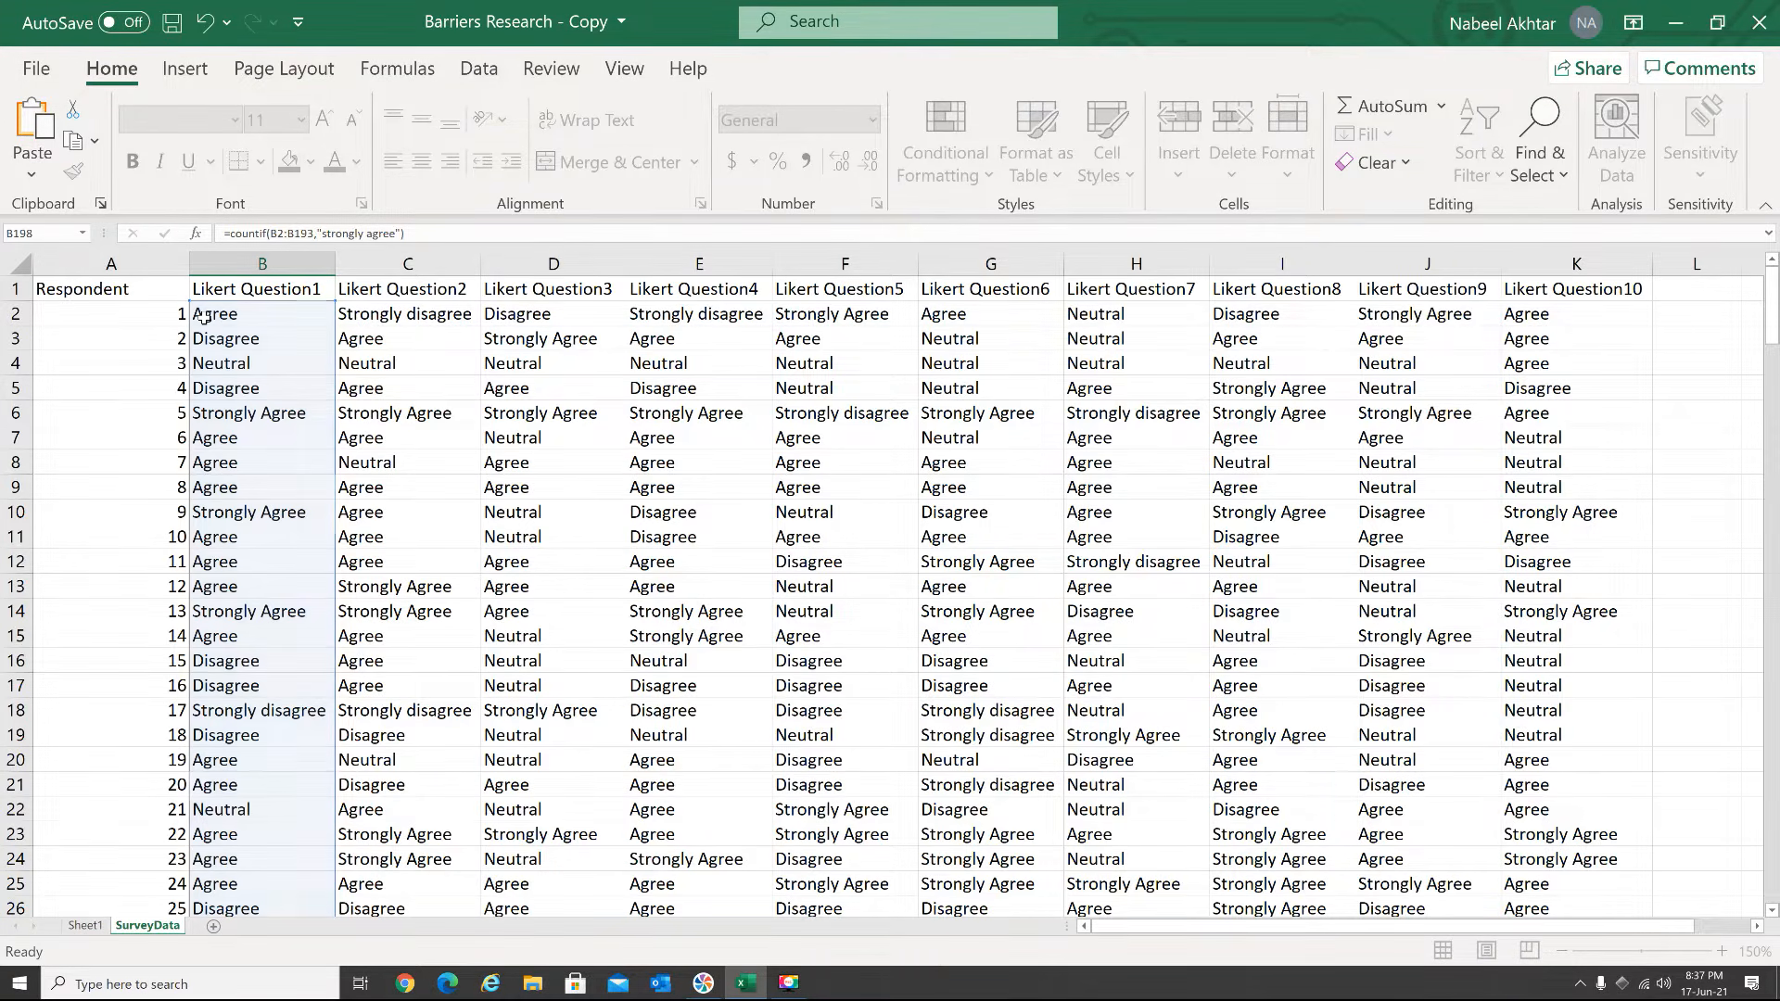
scroll(304, 786, "down", 2)
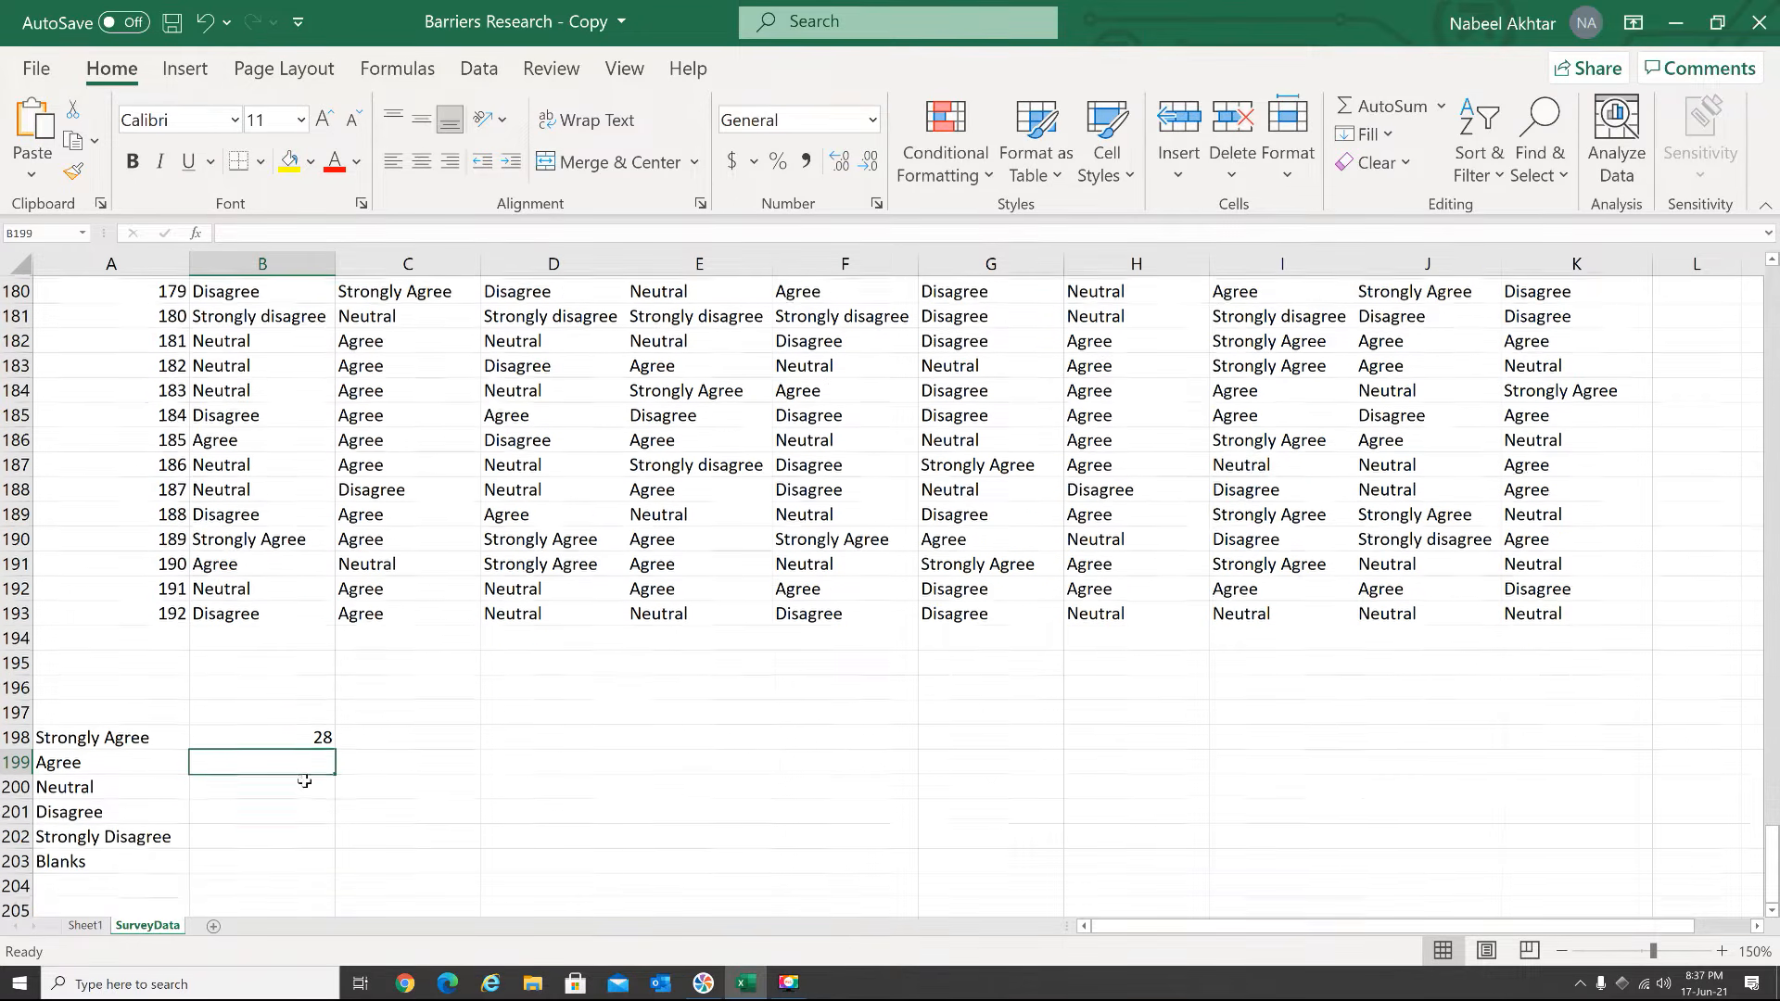
left_click(269, 732)
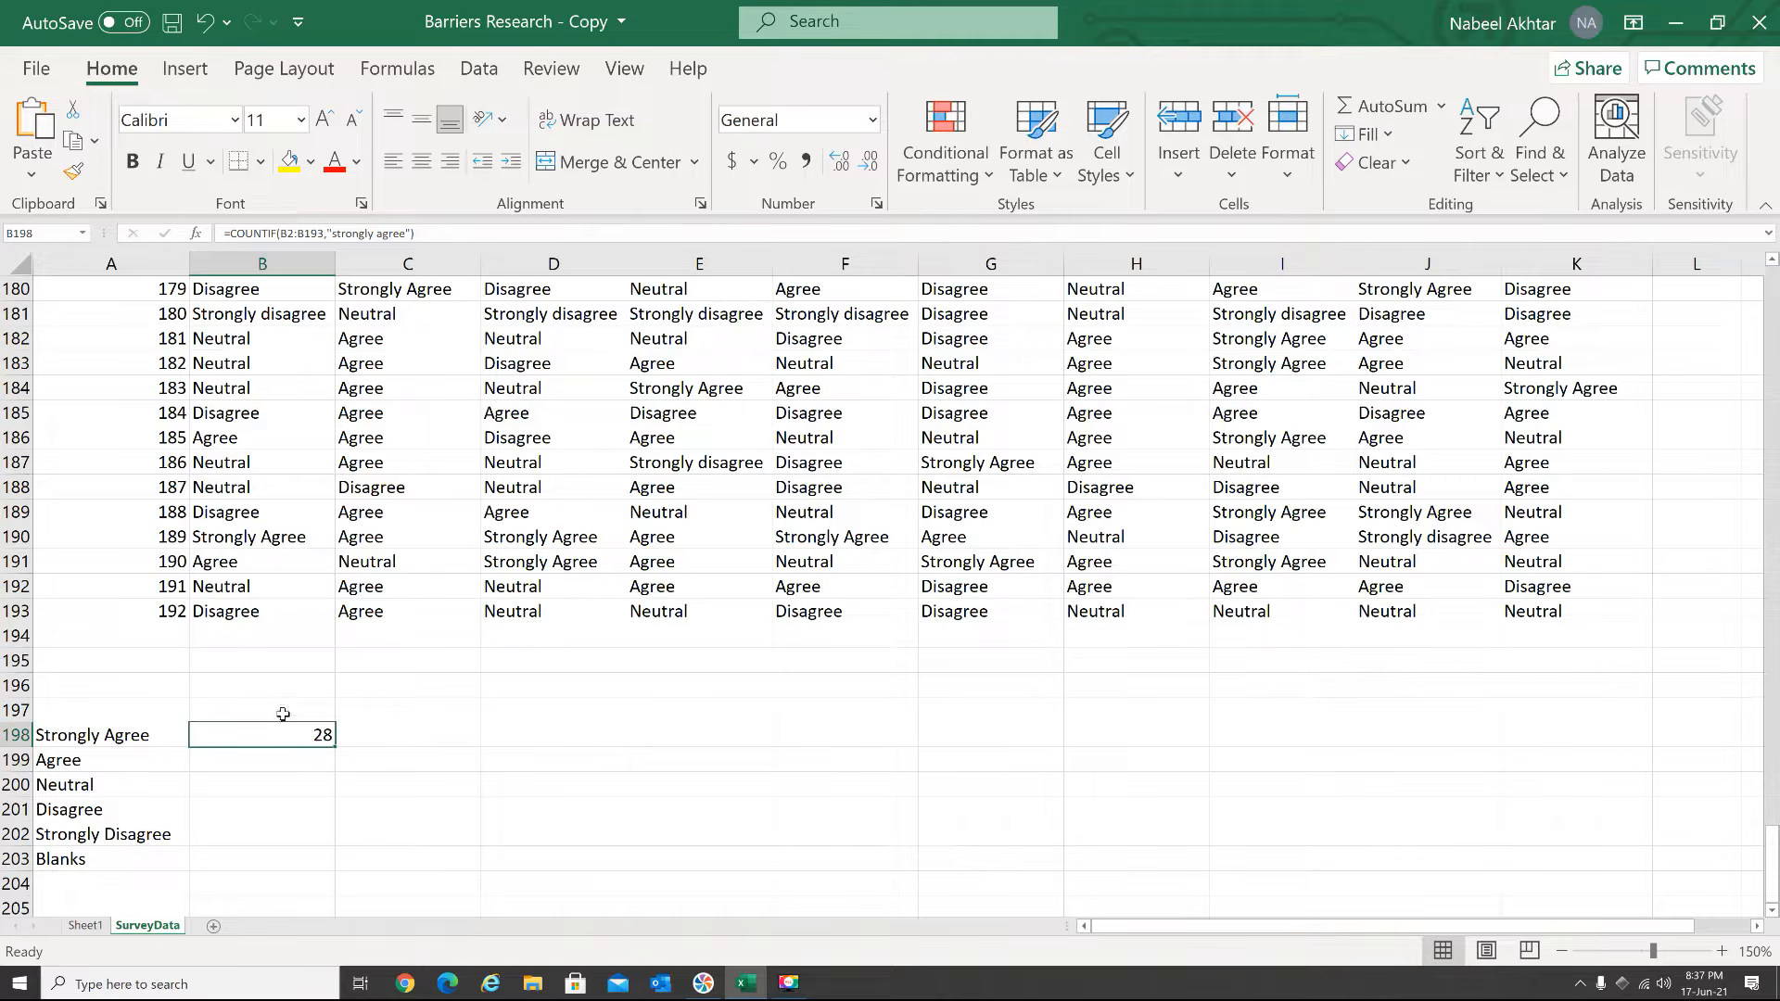
left_click(233, 759)
left_click(238, 784)
left_click(243, 807)
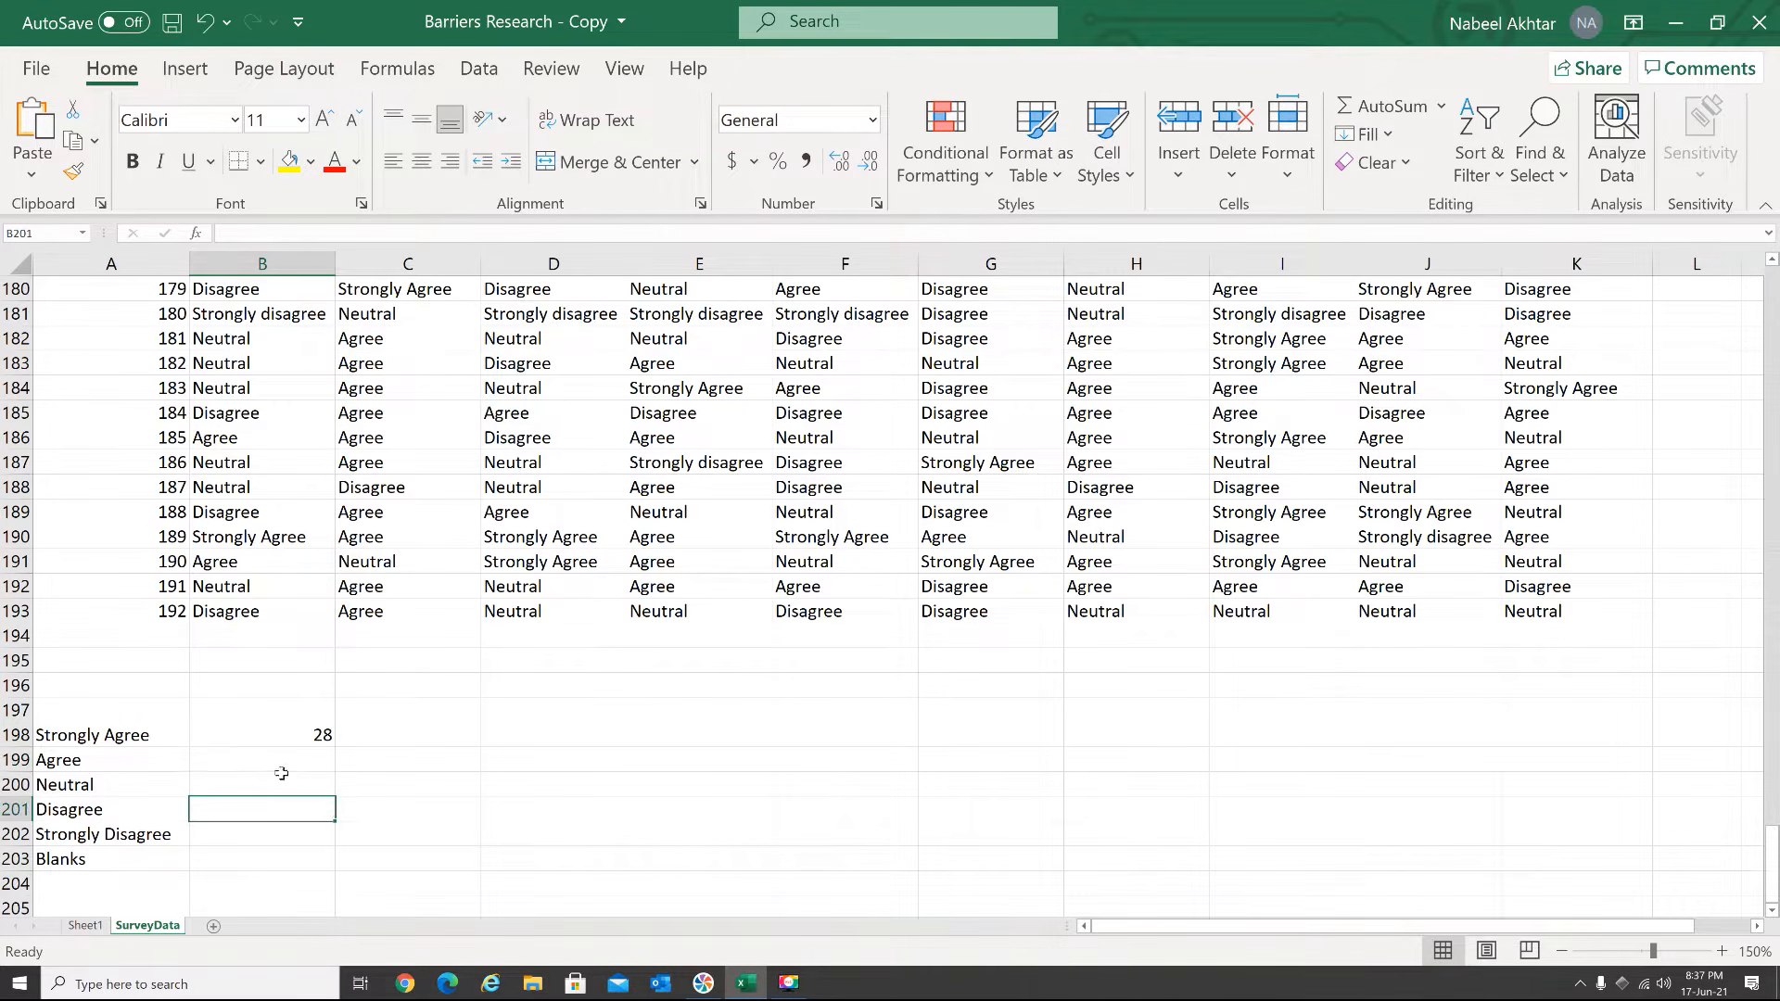
left_click(271, 836)
left_click_drag(272, 851, 275, 835)
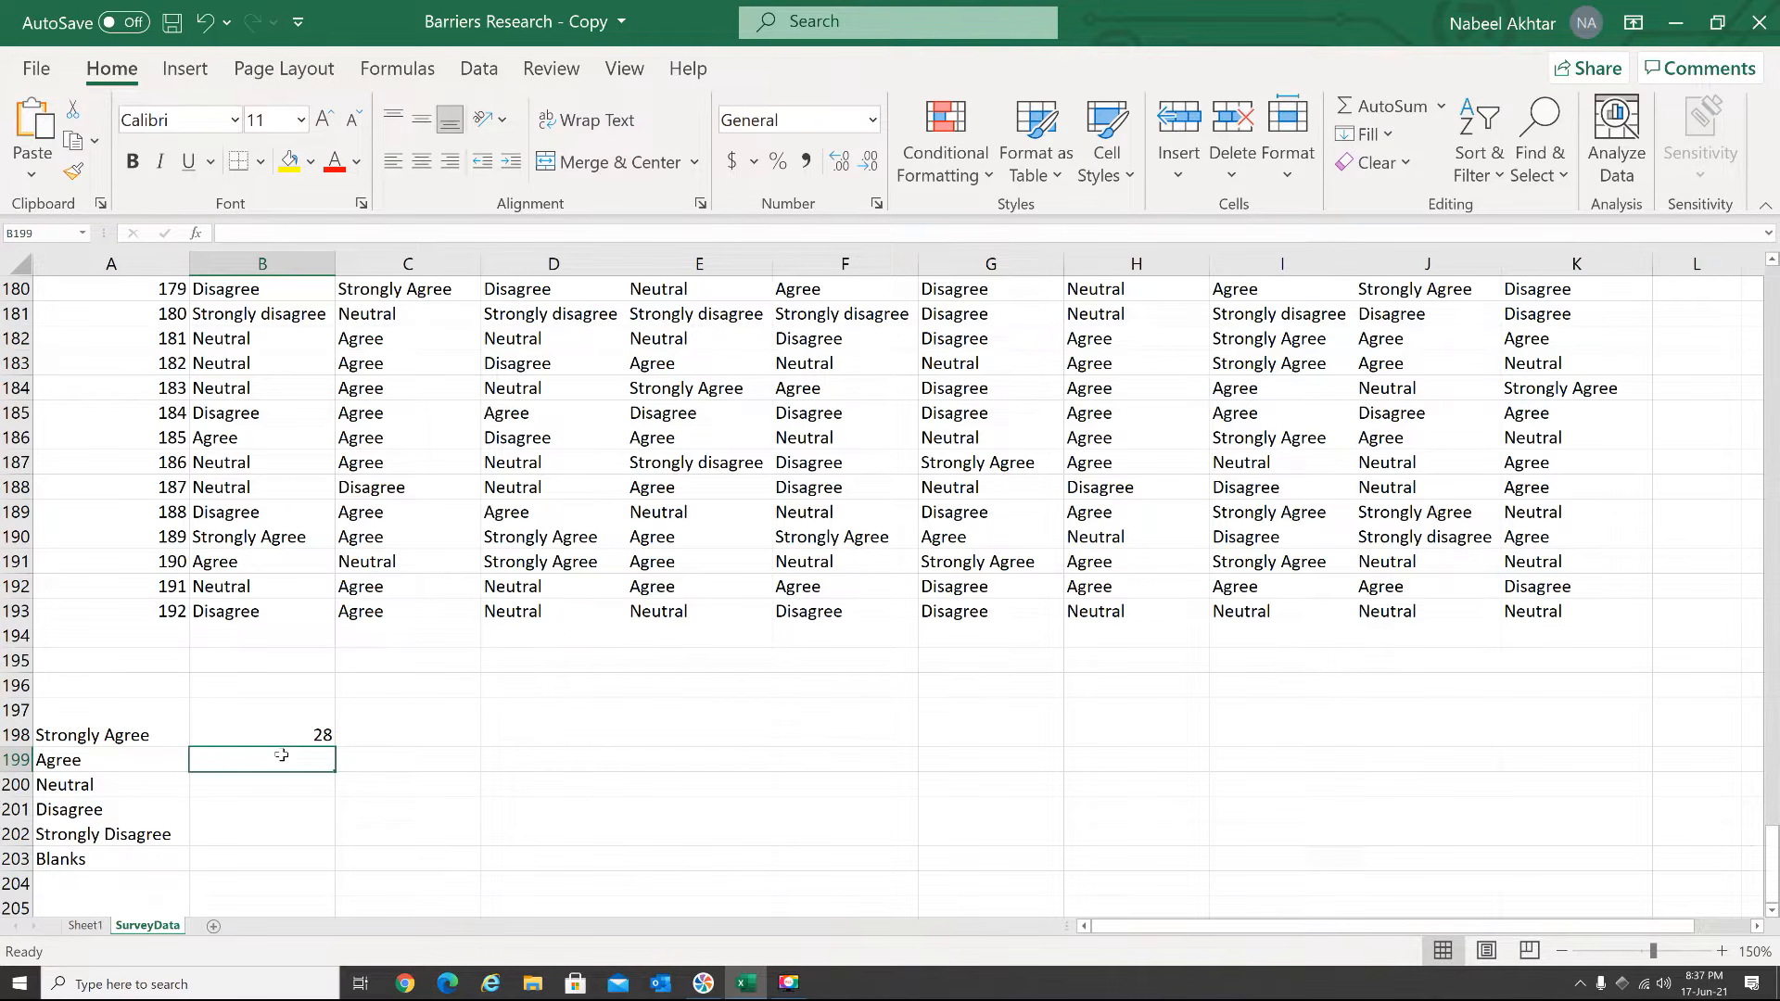
Count the Question 1 "Agree" answers in B199 with =COUNTIF(B2:B193,"Agree")
type("=coun")
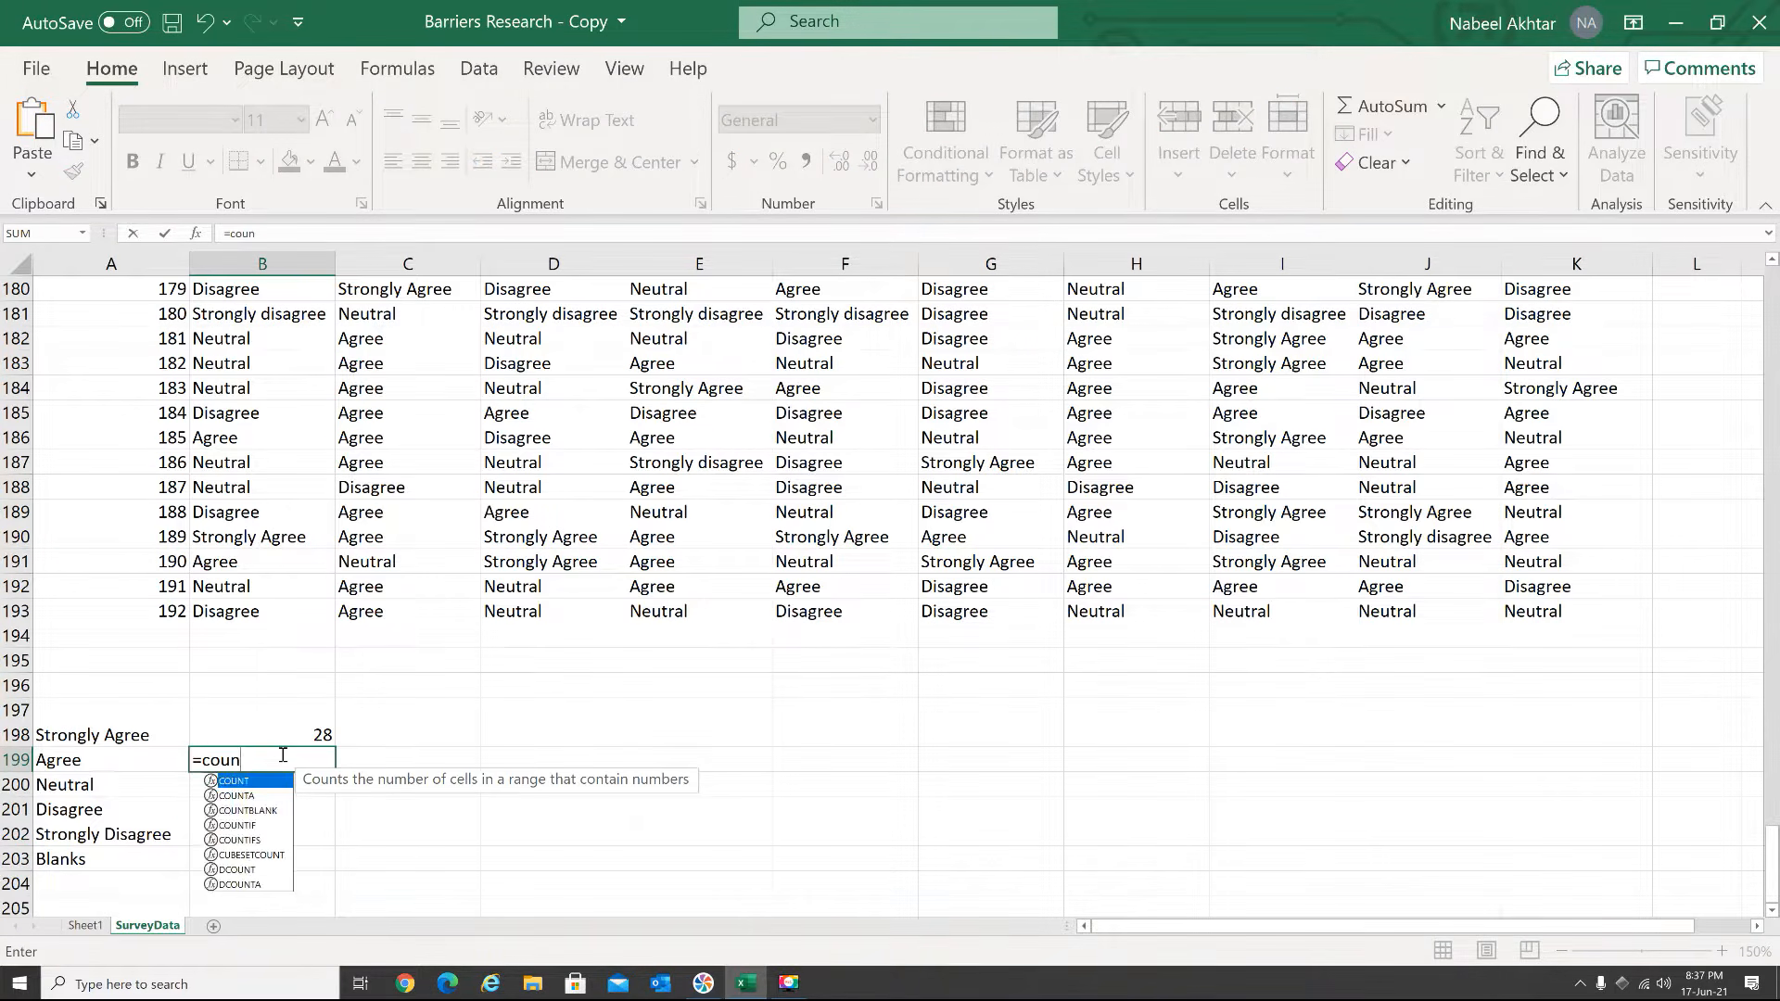
type("tif(")
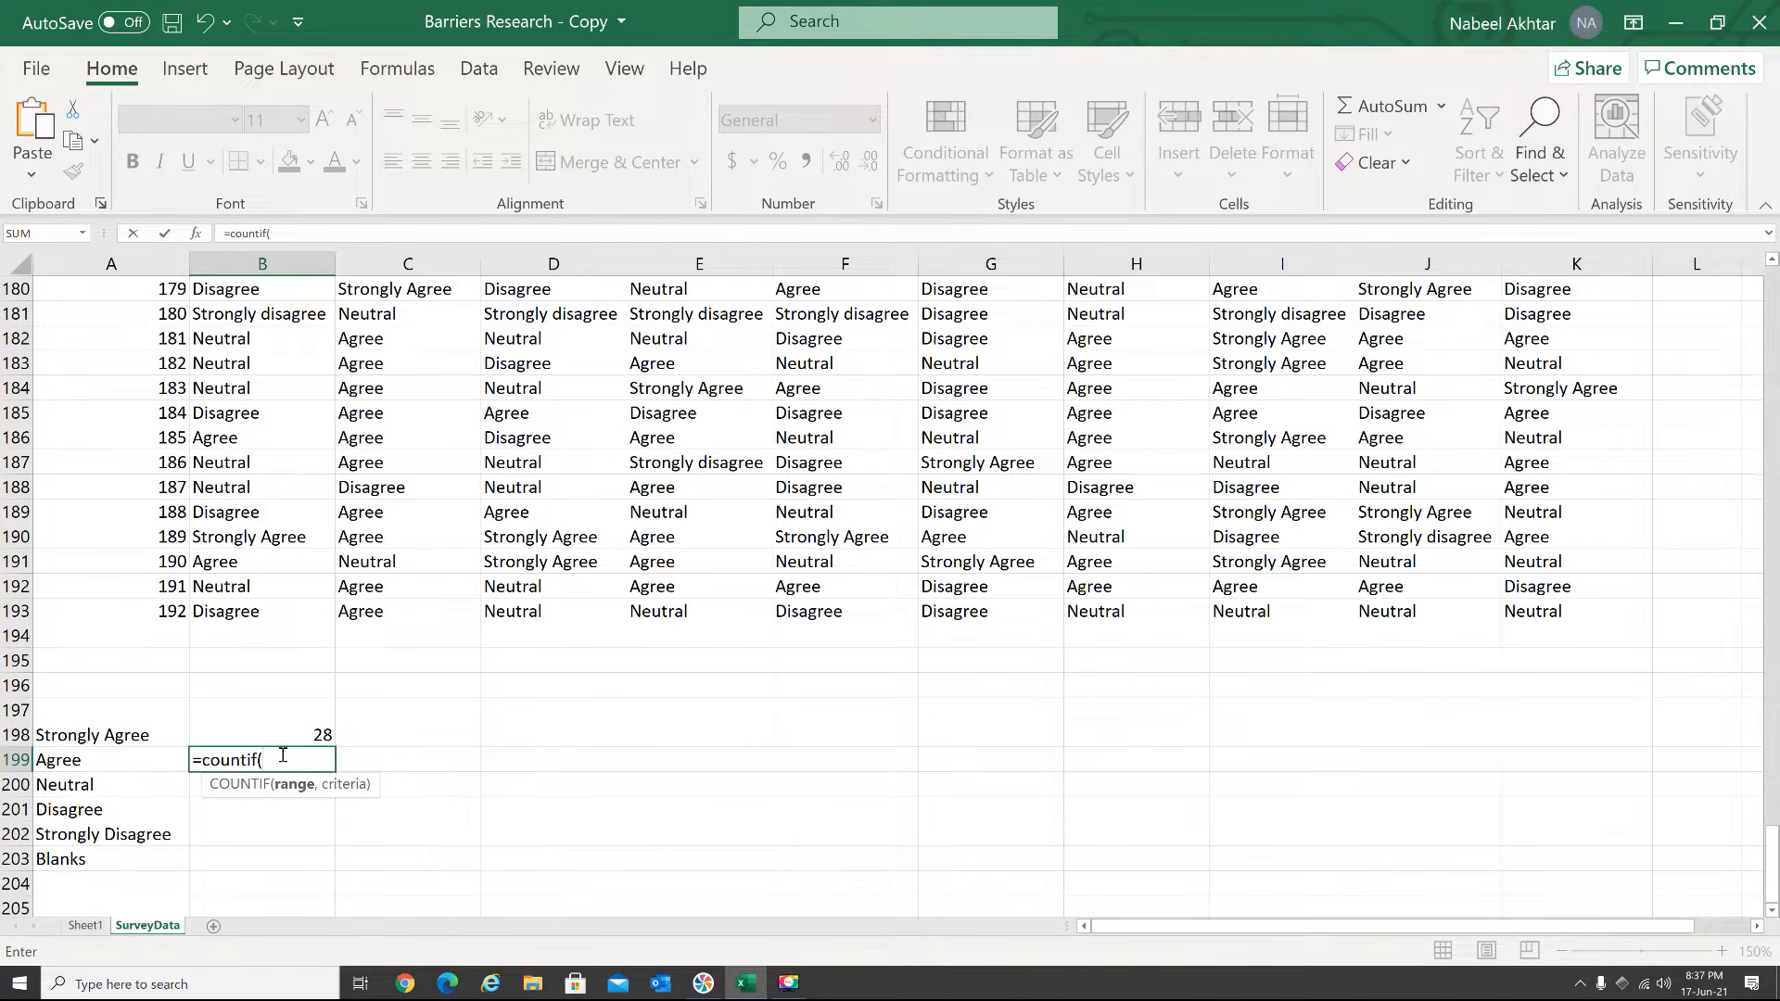
left_click_drag(244, 608, 219, 309)
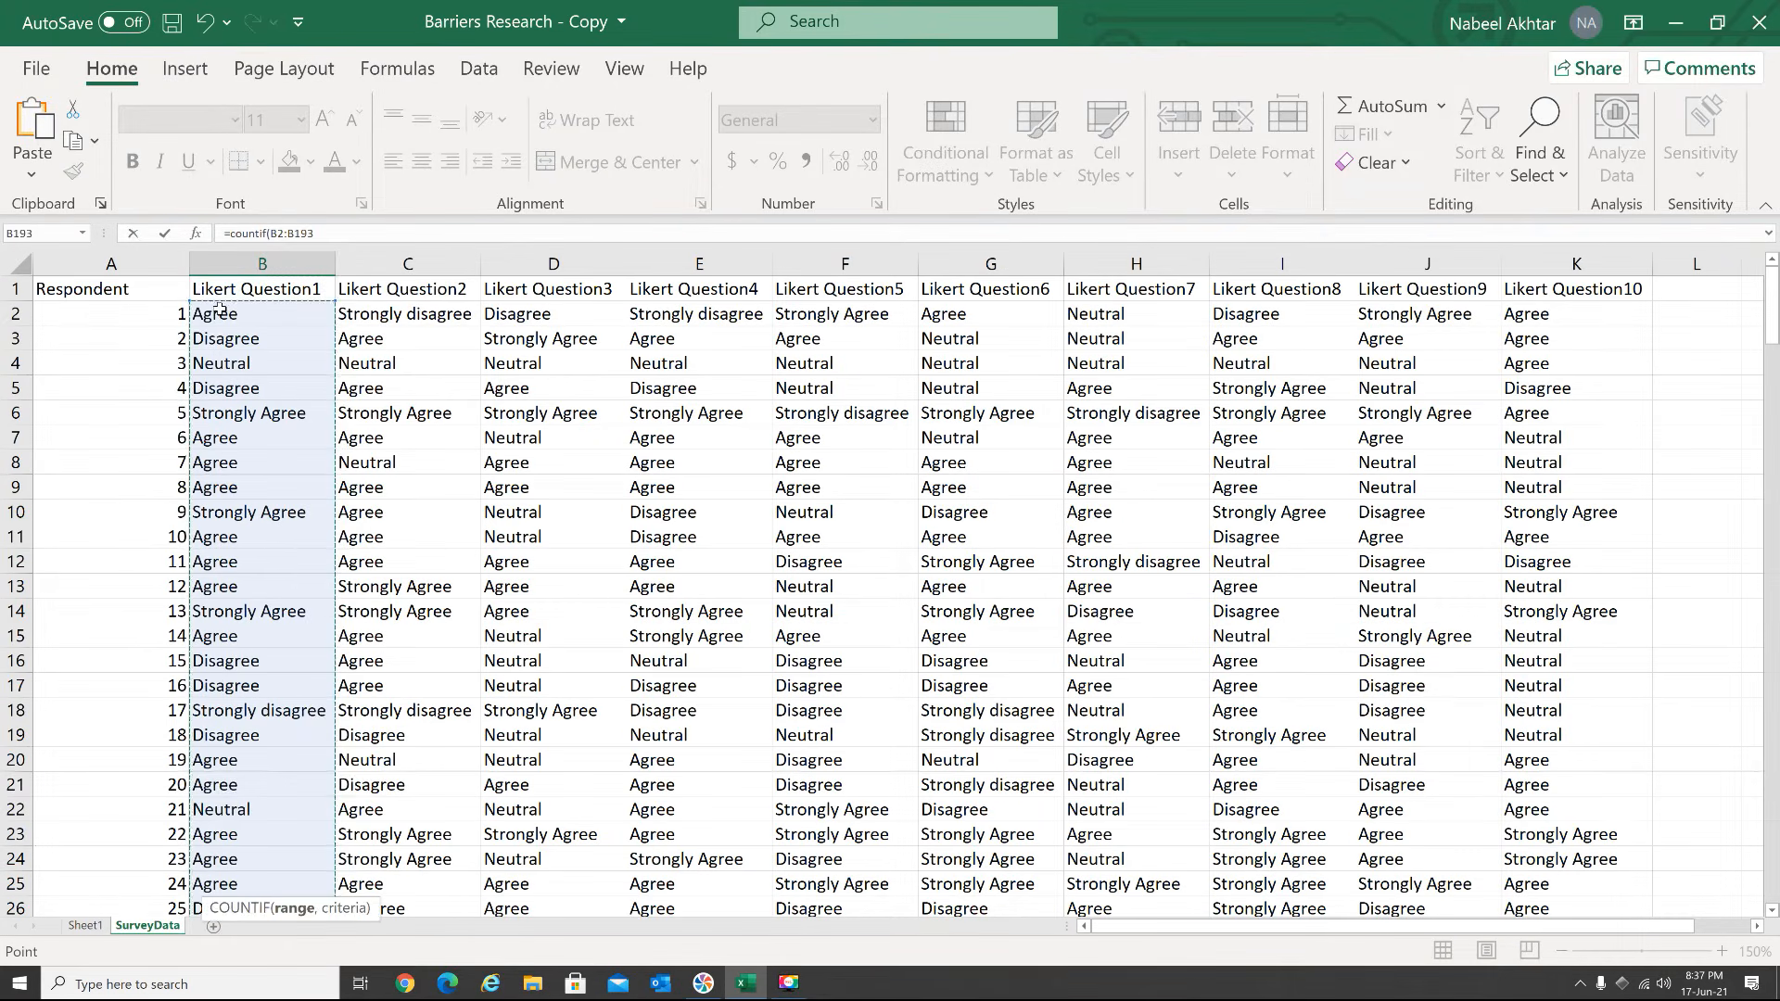
type(",")
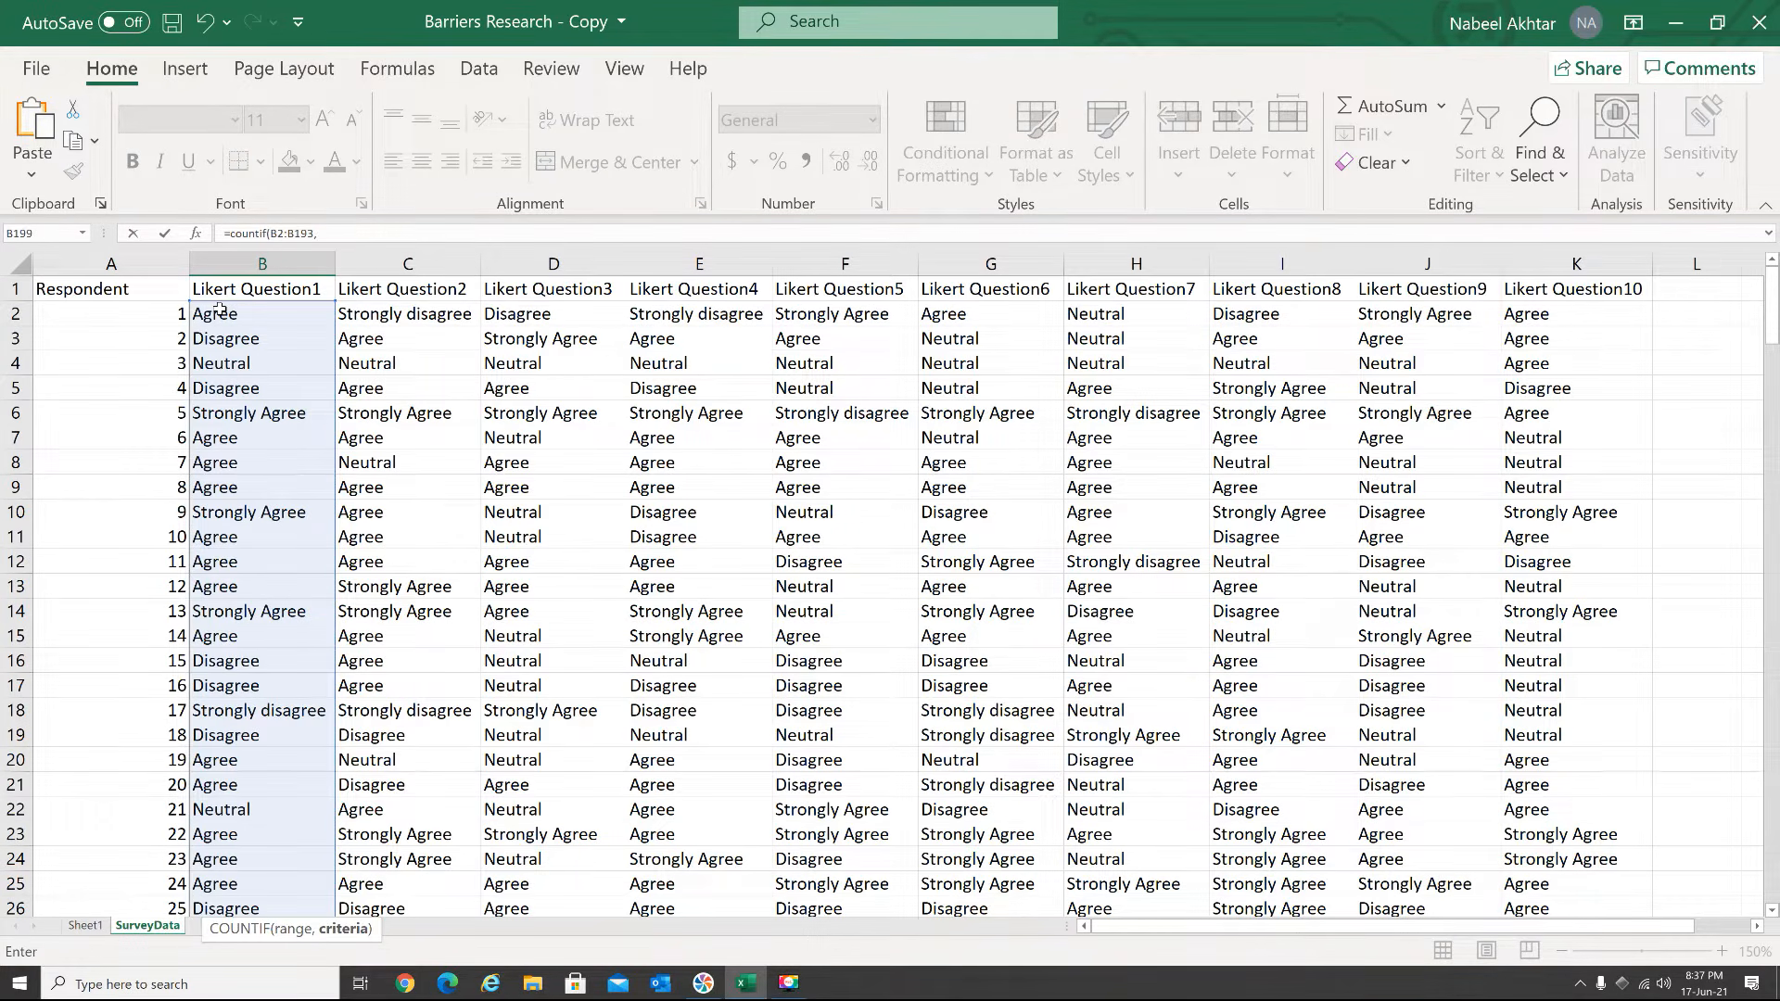
type("ag")
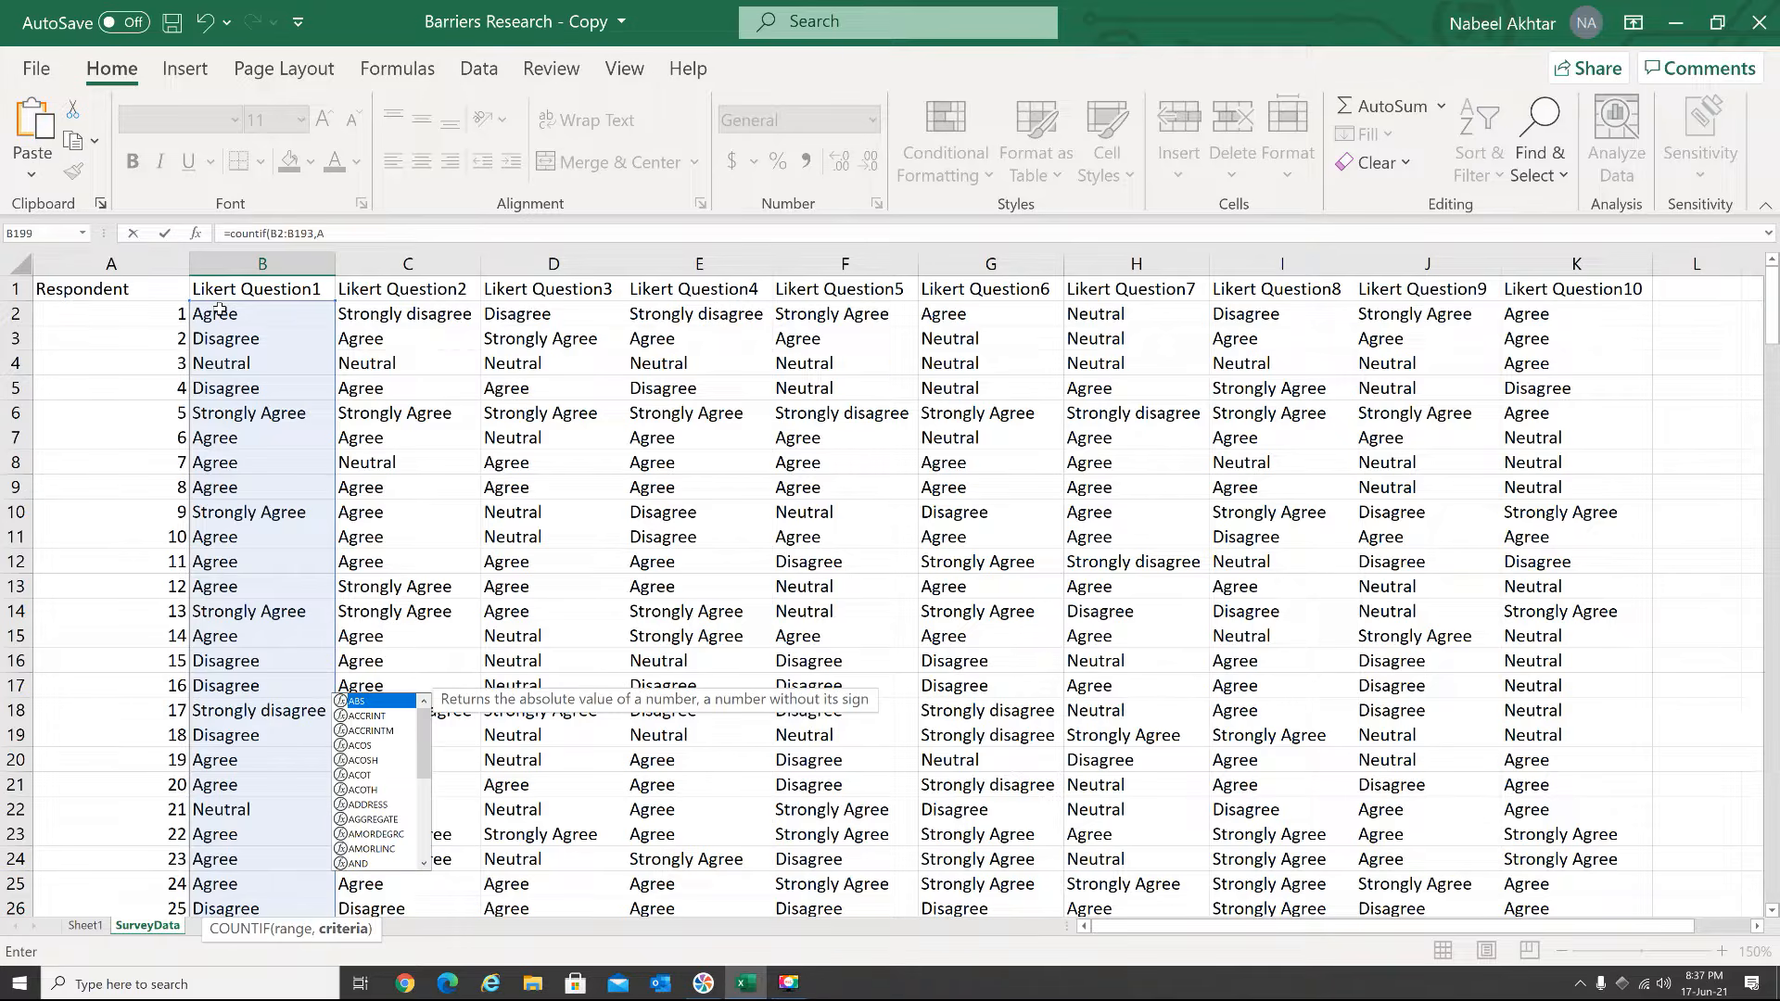
key("BackSpace")
key("BackSpace")
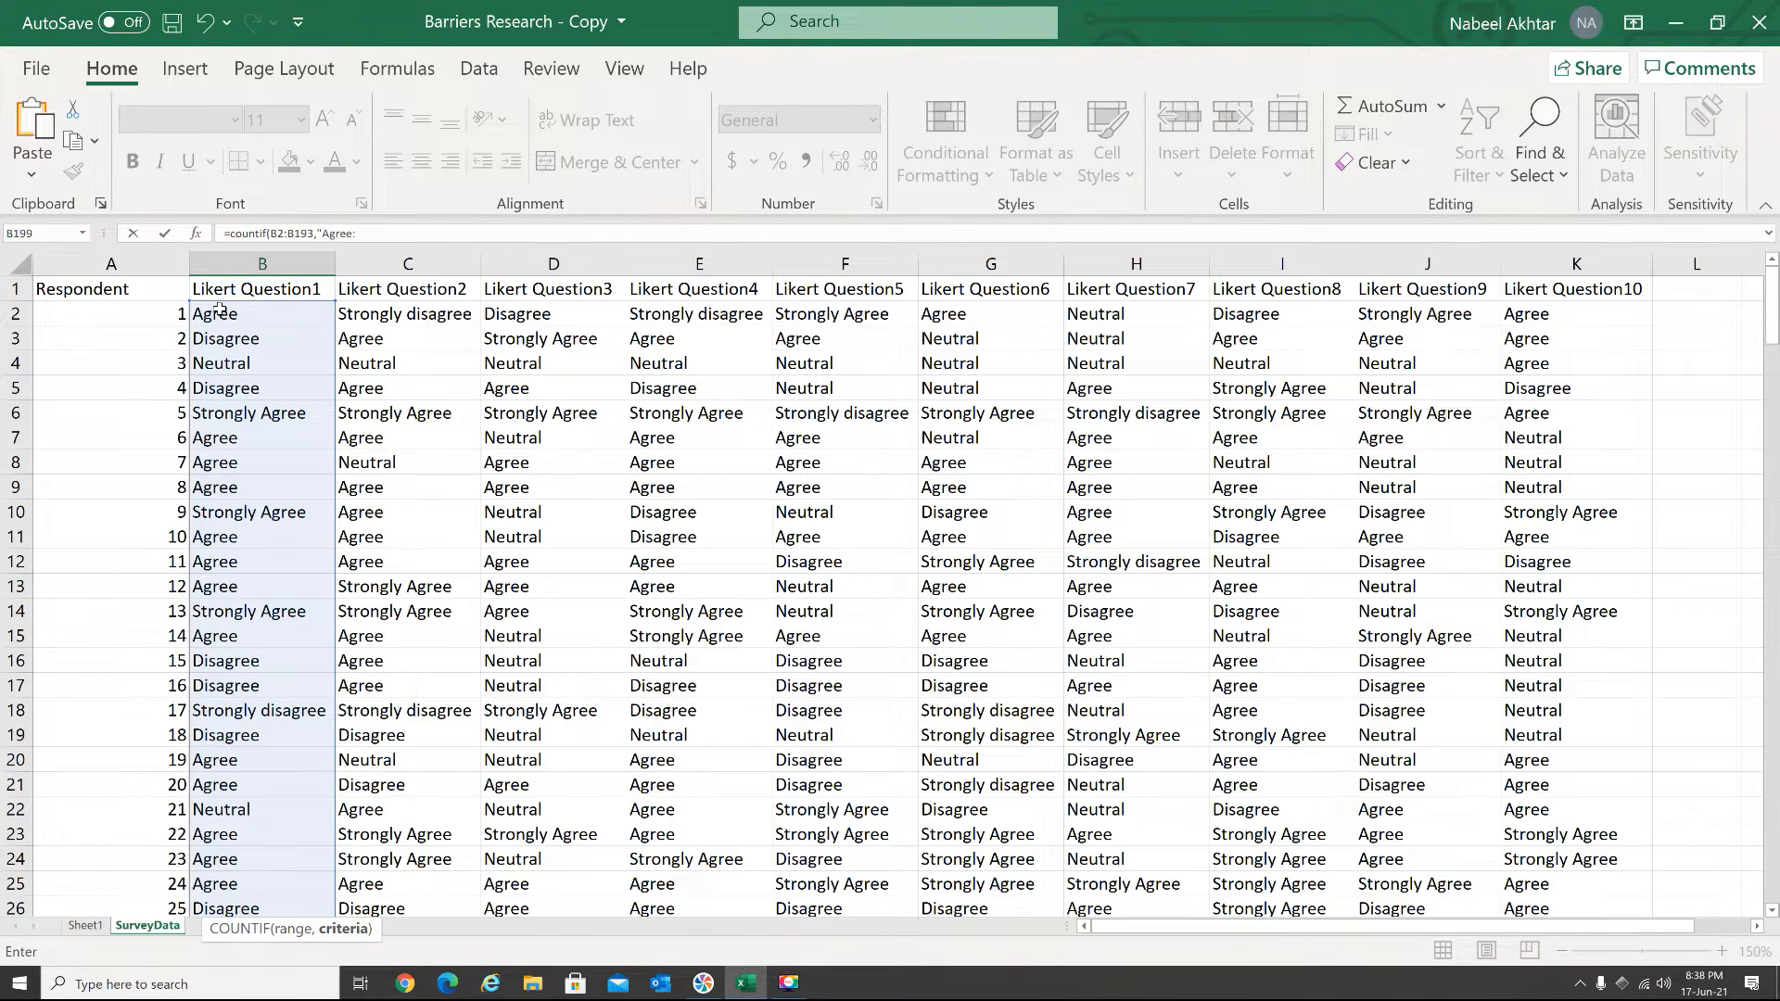
type("\"Agree\")")
key("Return")
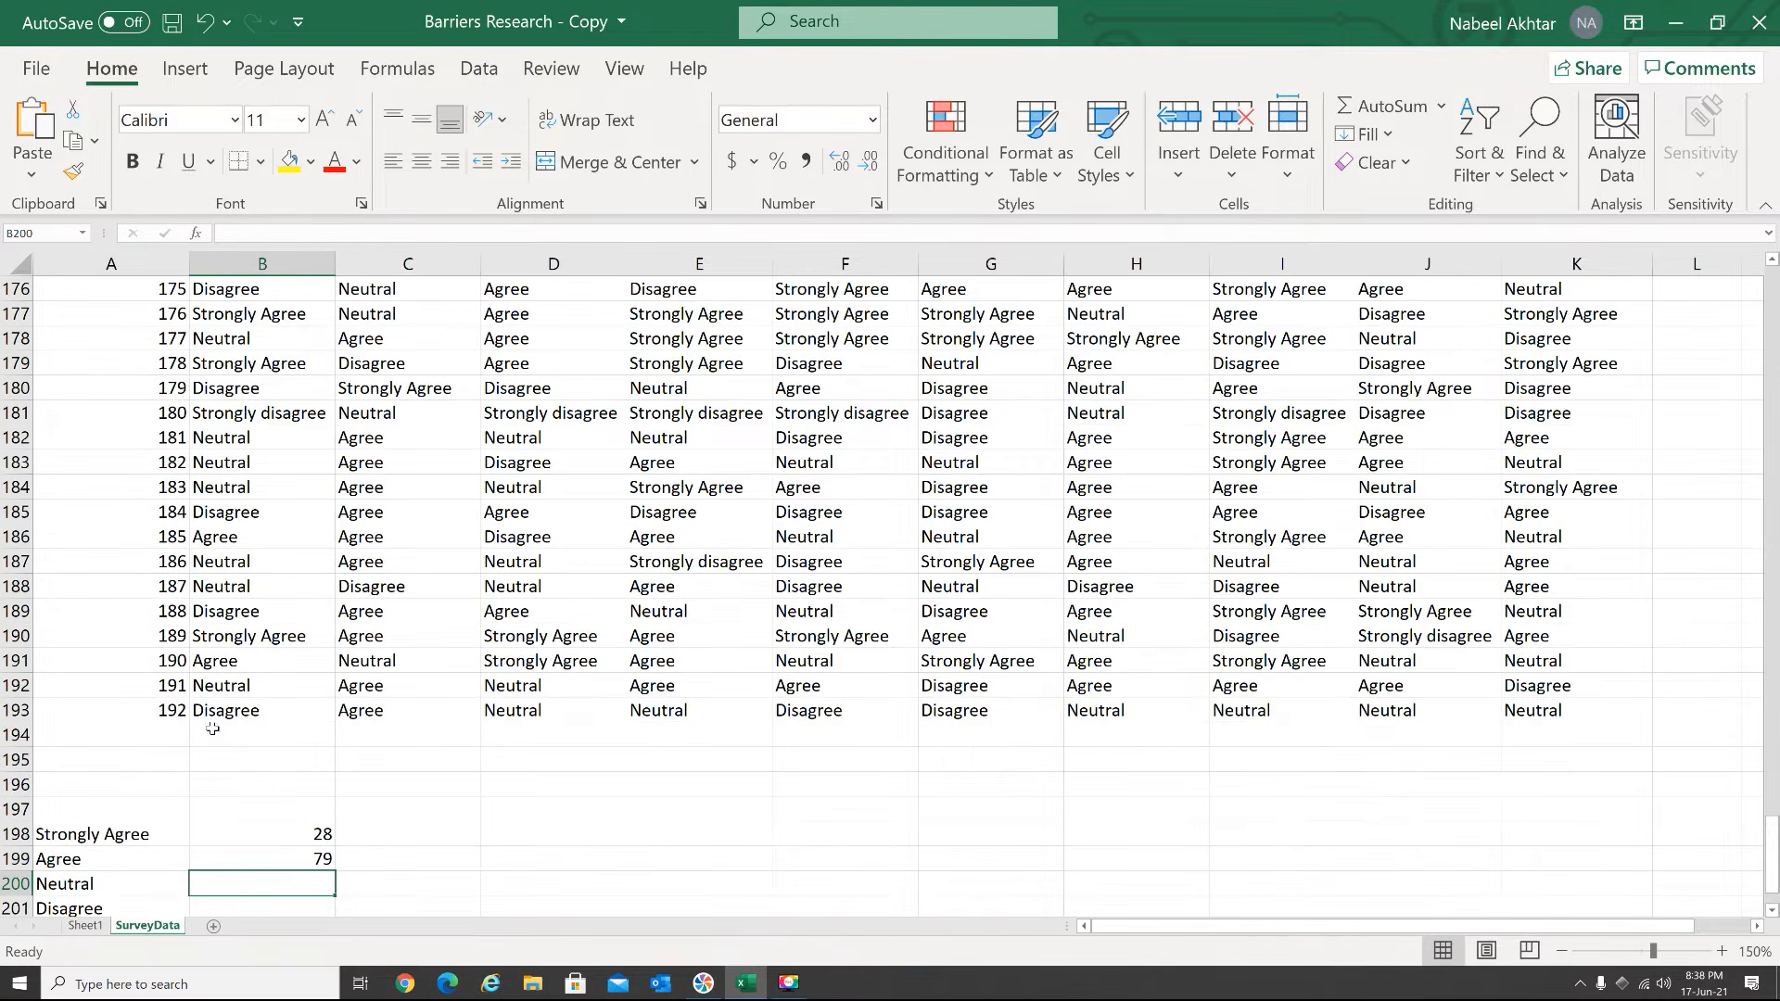
Count the Question 1 "Neutral" answers in B200 with a COUNTIF formula over B2:B193
scroll(247, 824, "down", 1)
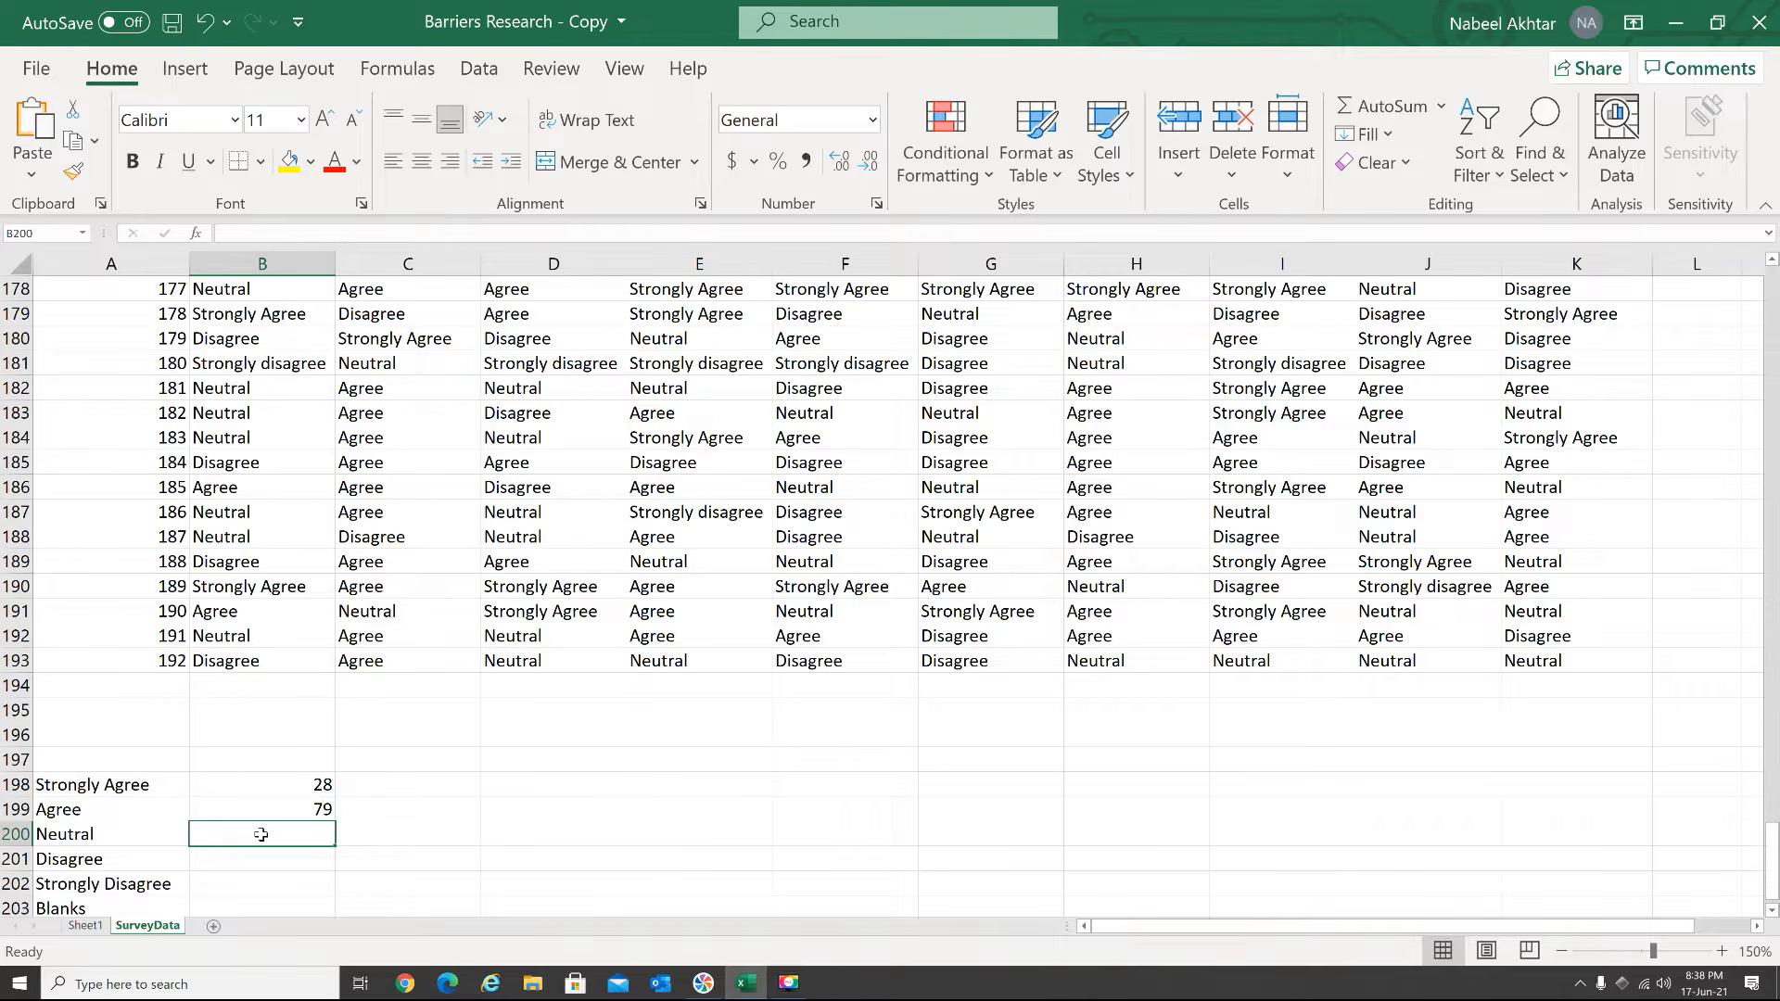
type("=cou")
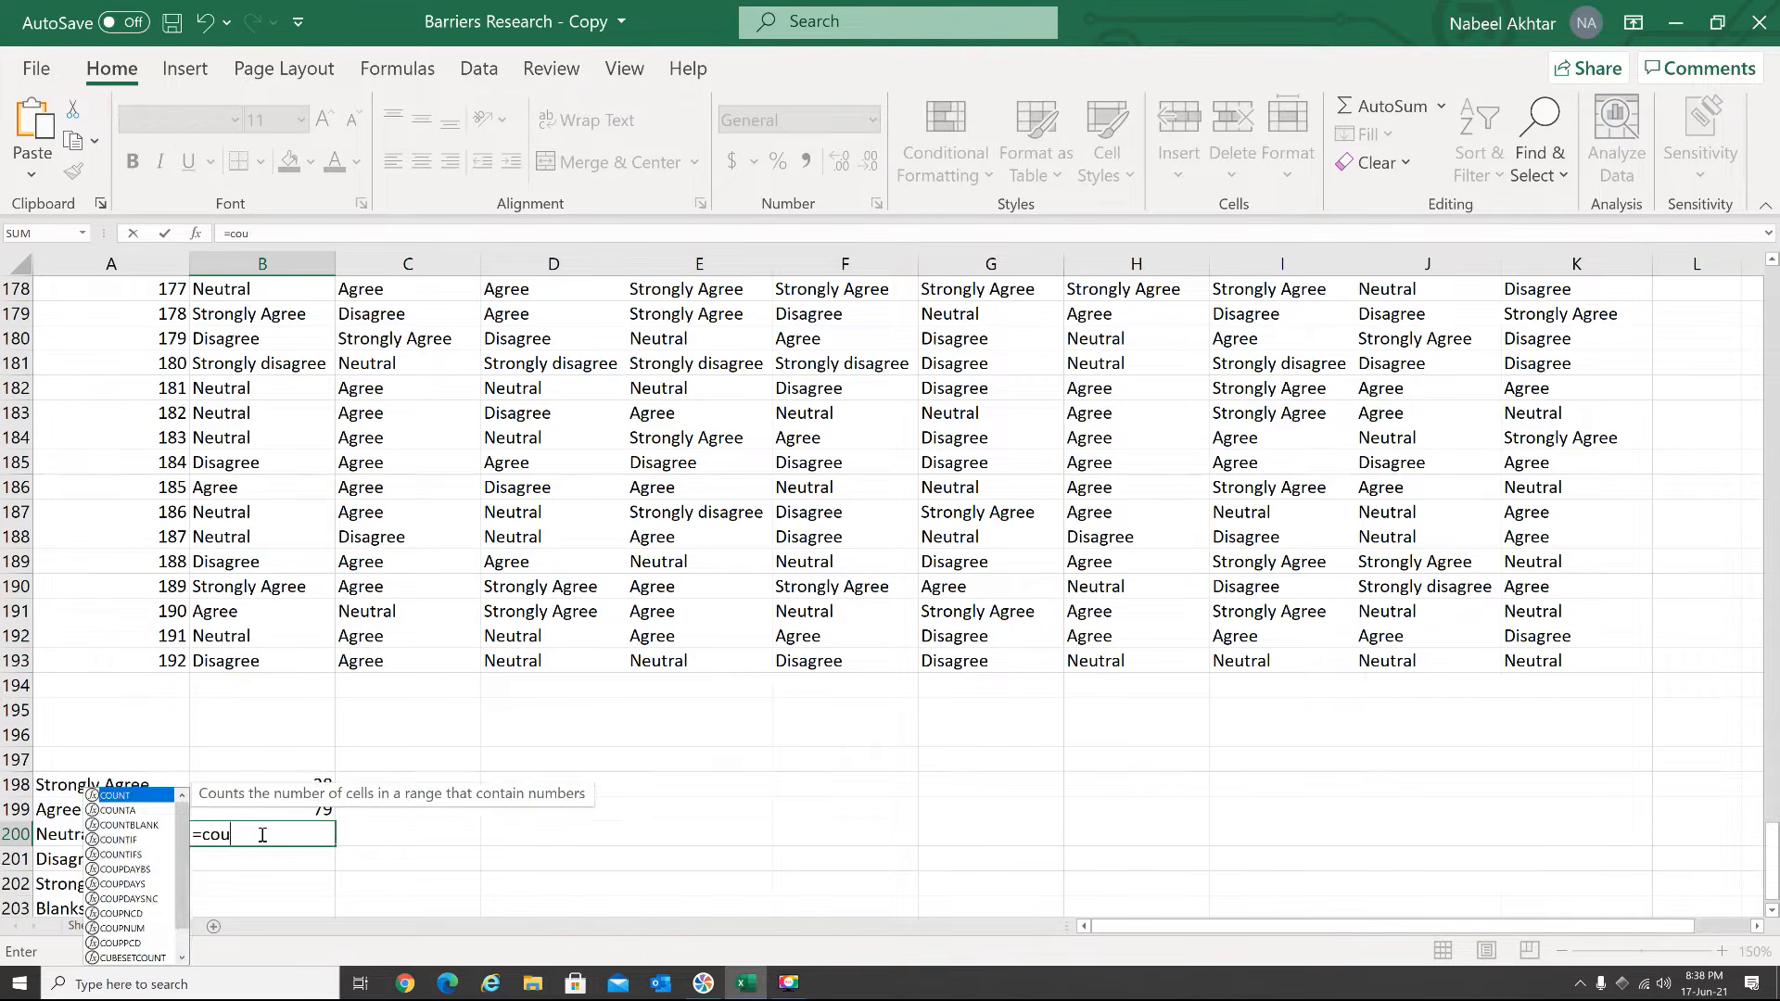
type("ntif(")
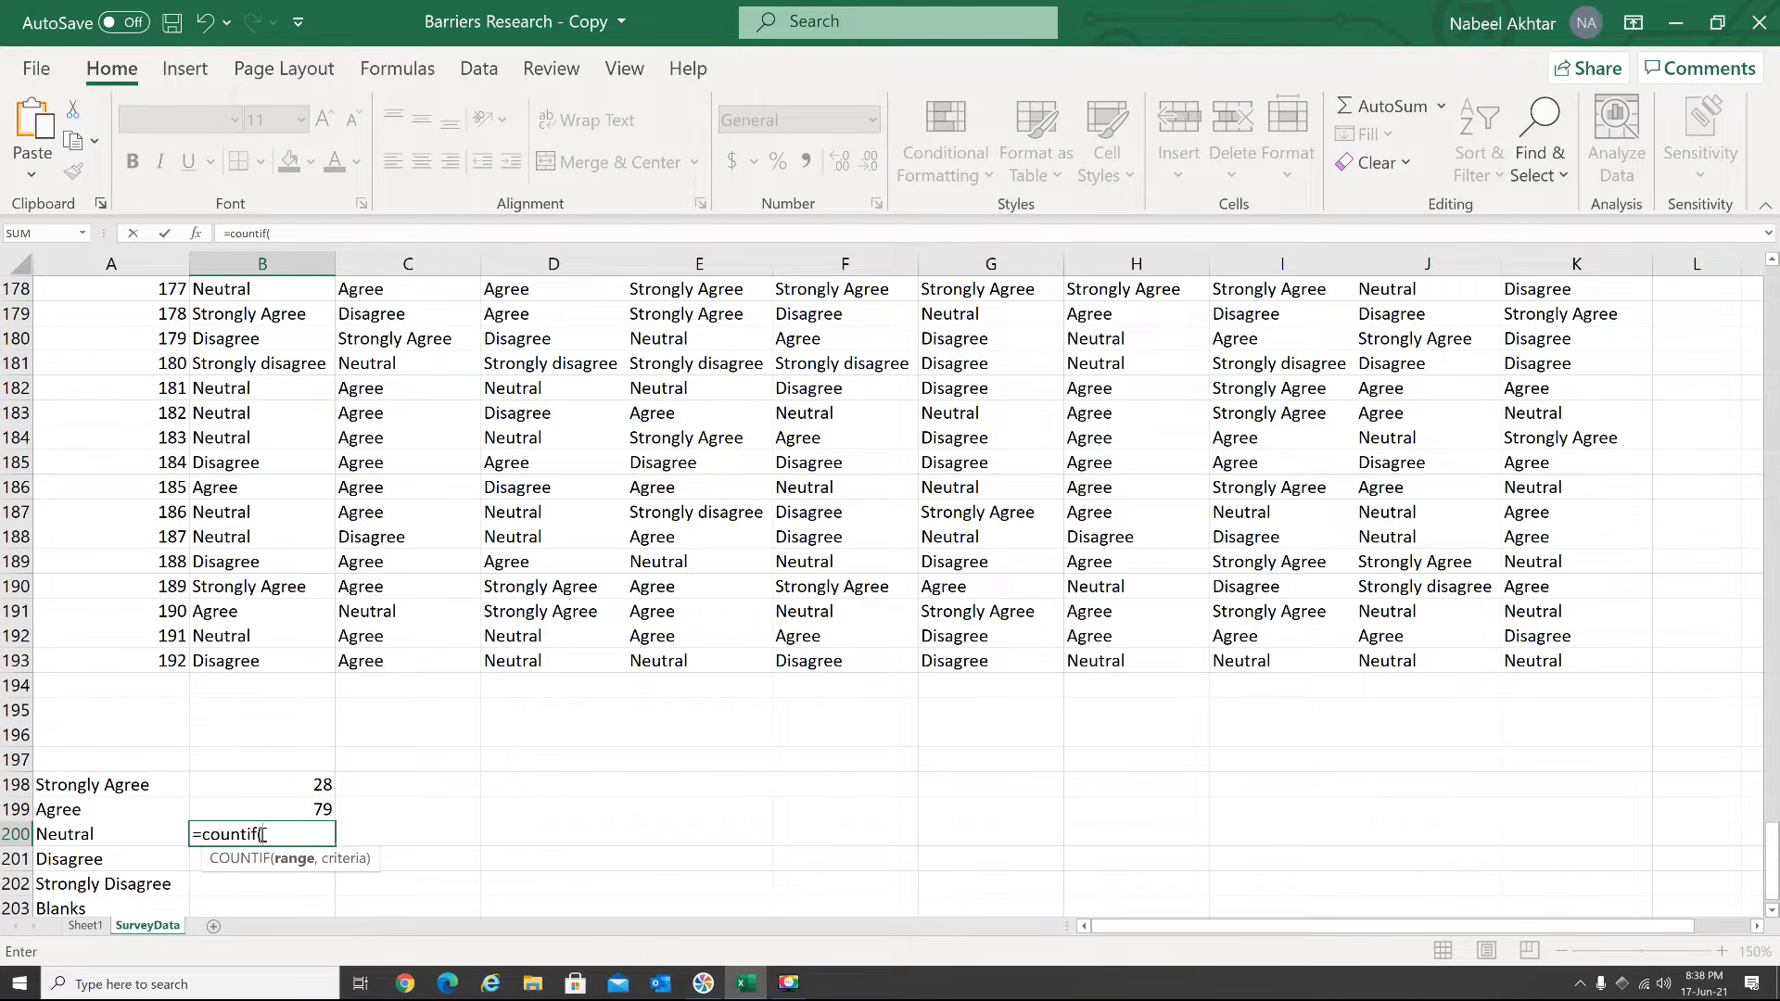
left_click_drag(214, 660, 244, 314)
type(",\"Neutral")
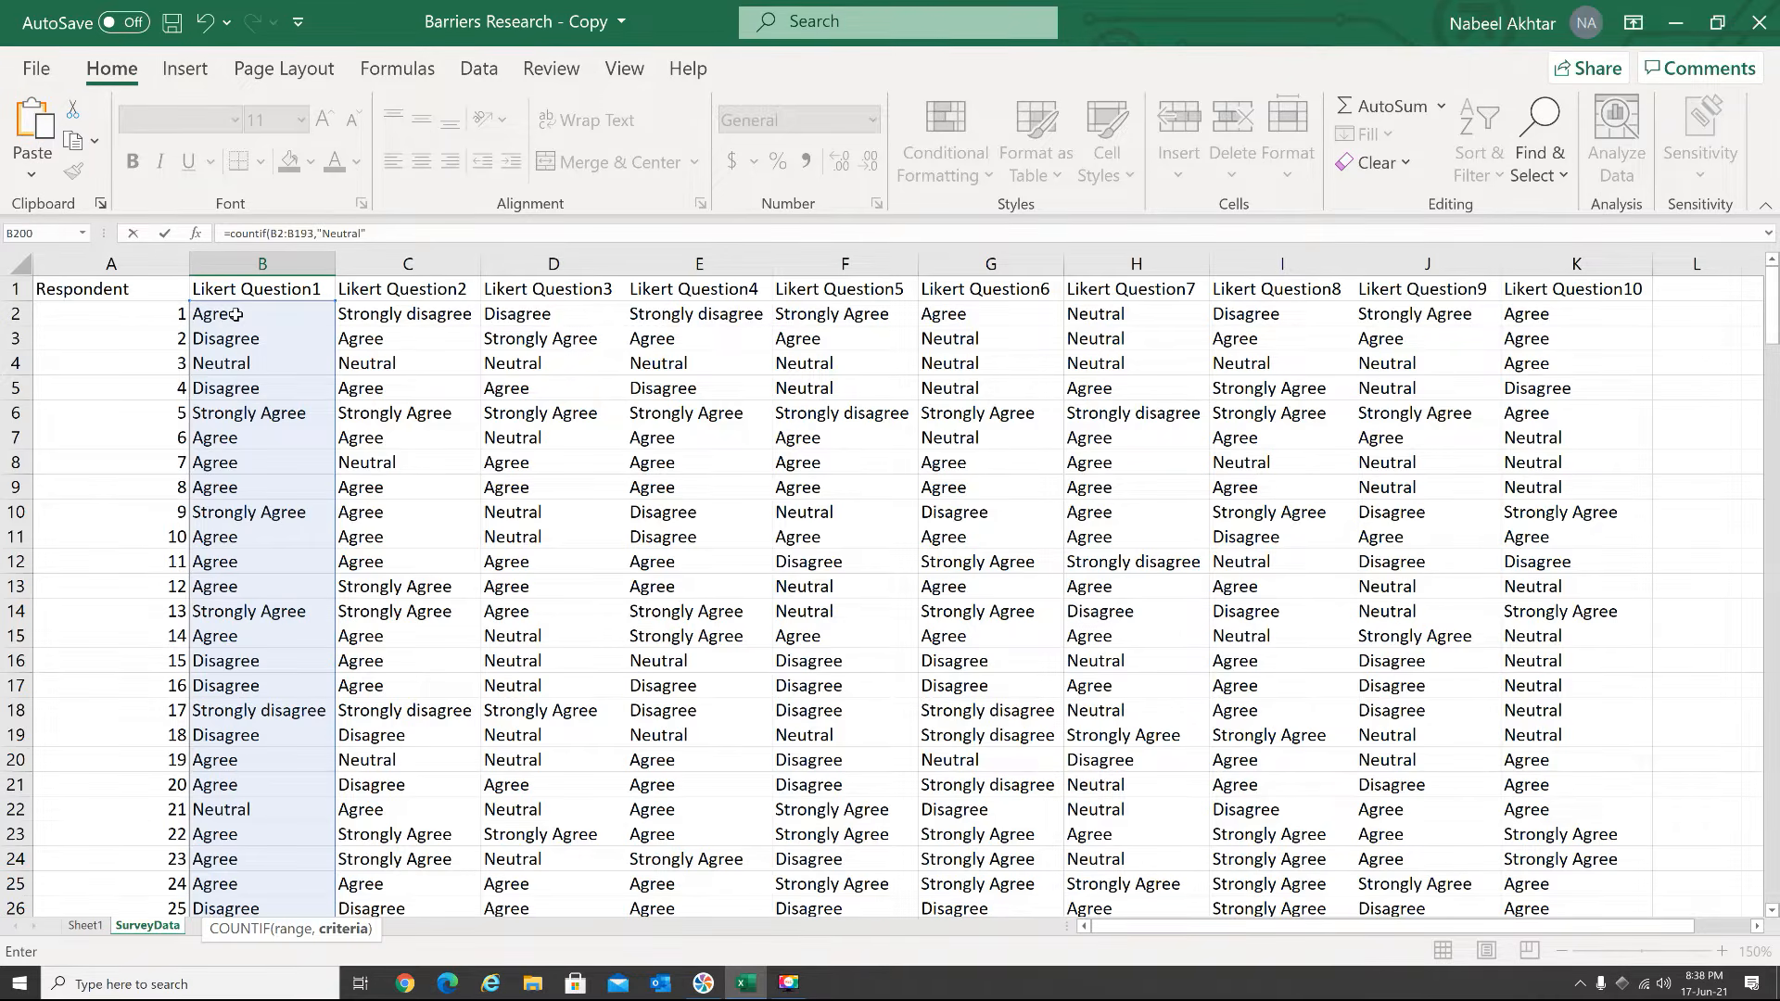
key("Return")
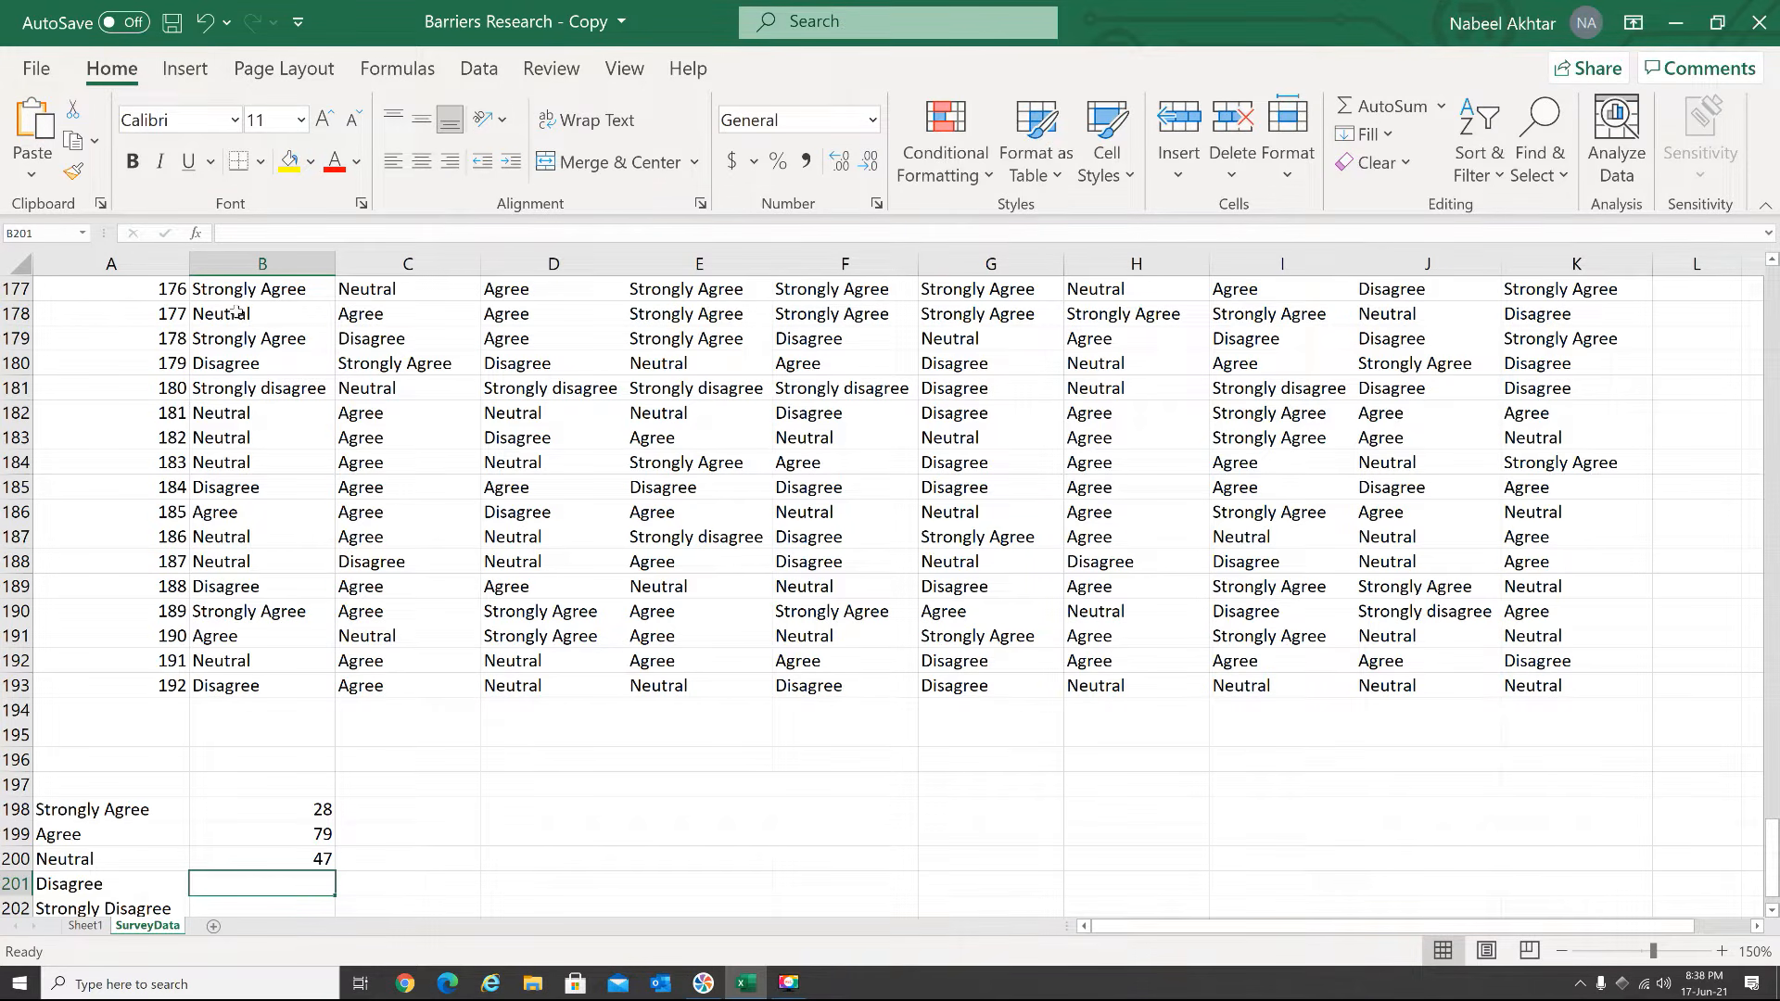
Count the Question 1 "Disagree" answers in B201 with =COUNTIF(B2:B193,"Disagree")
type("=count")
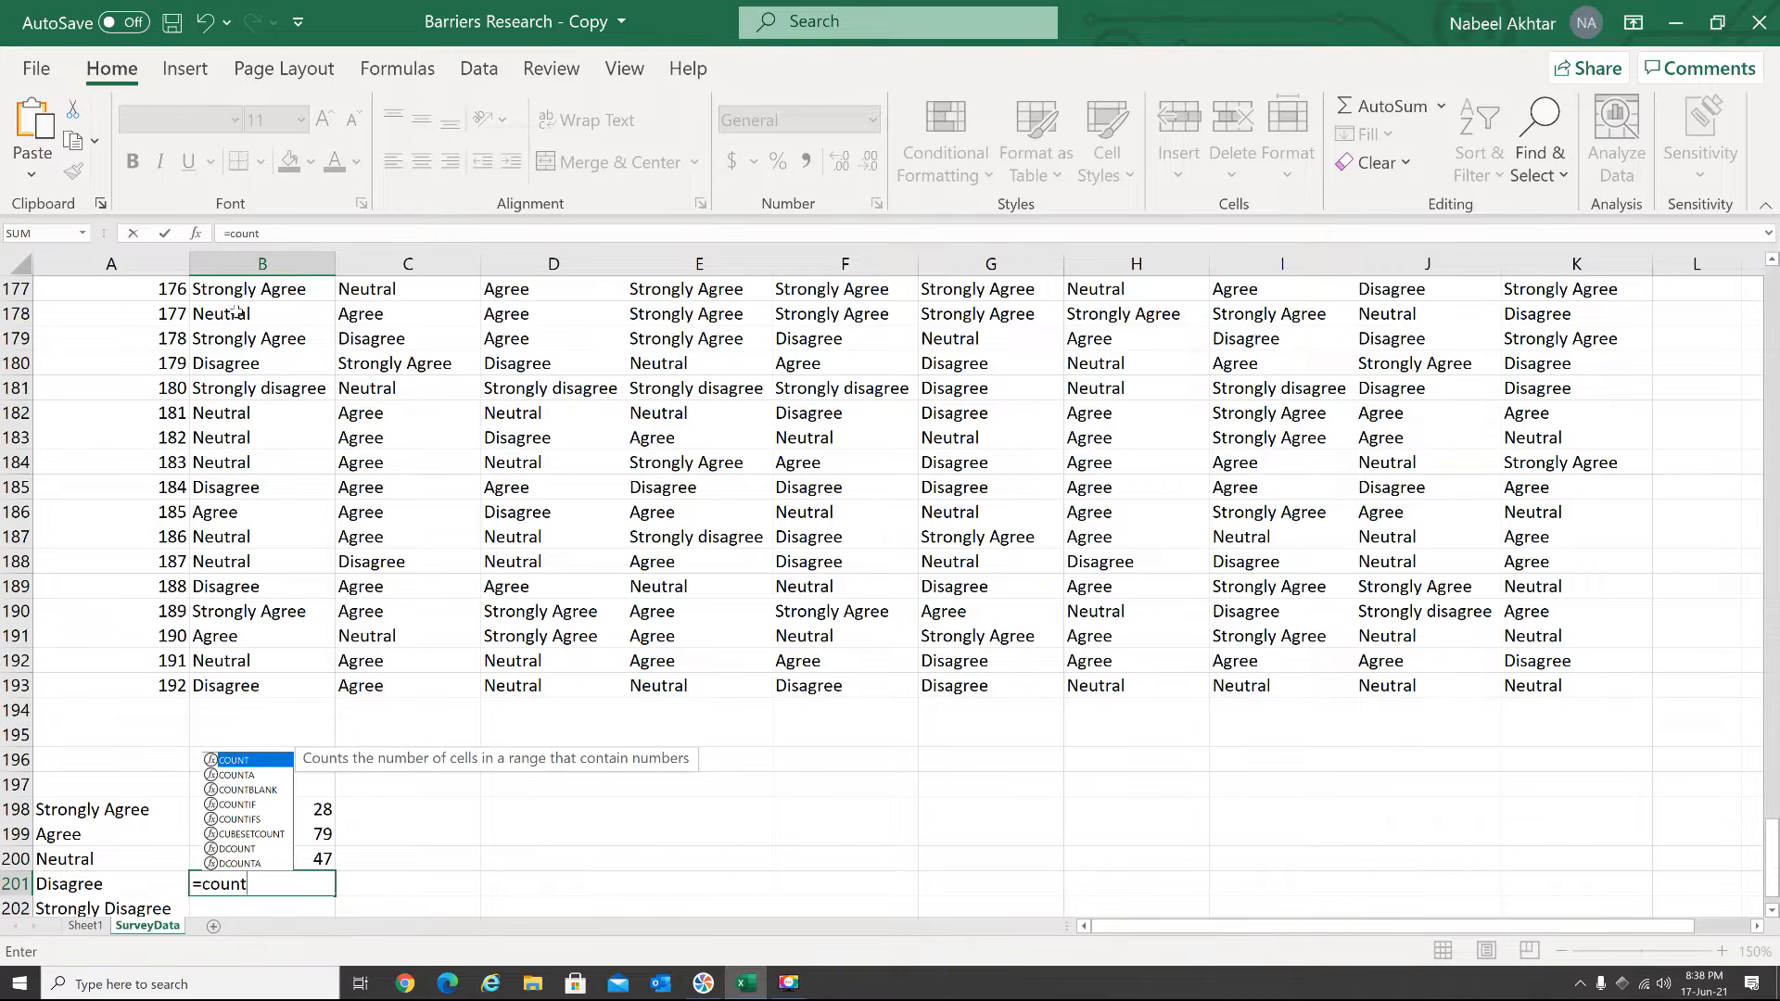
type("if(")
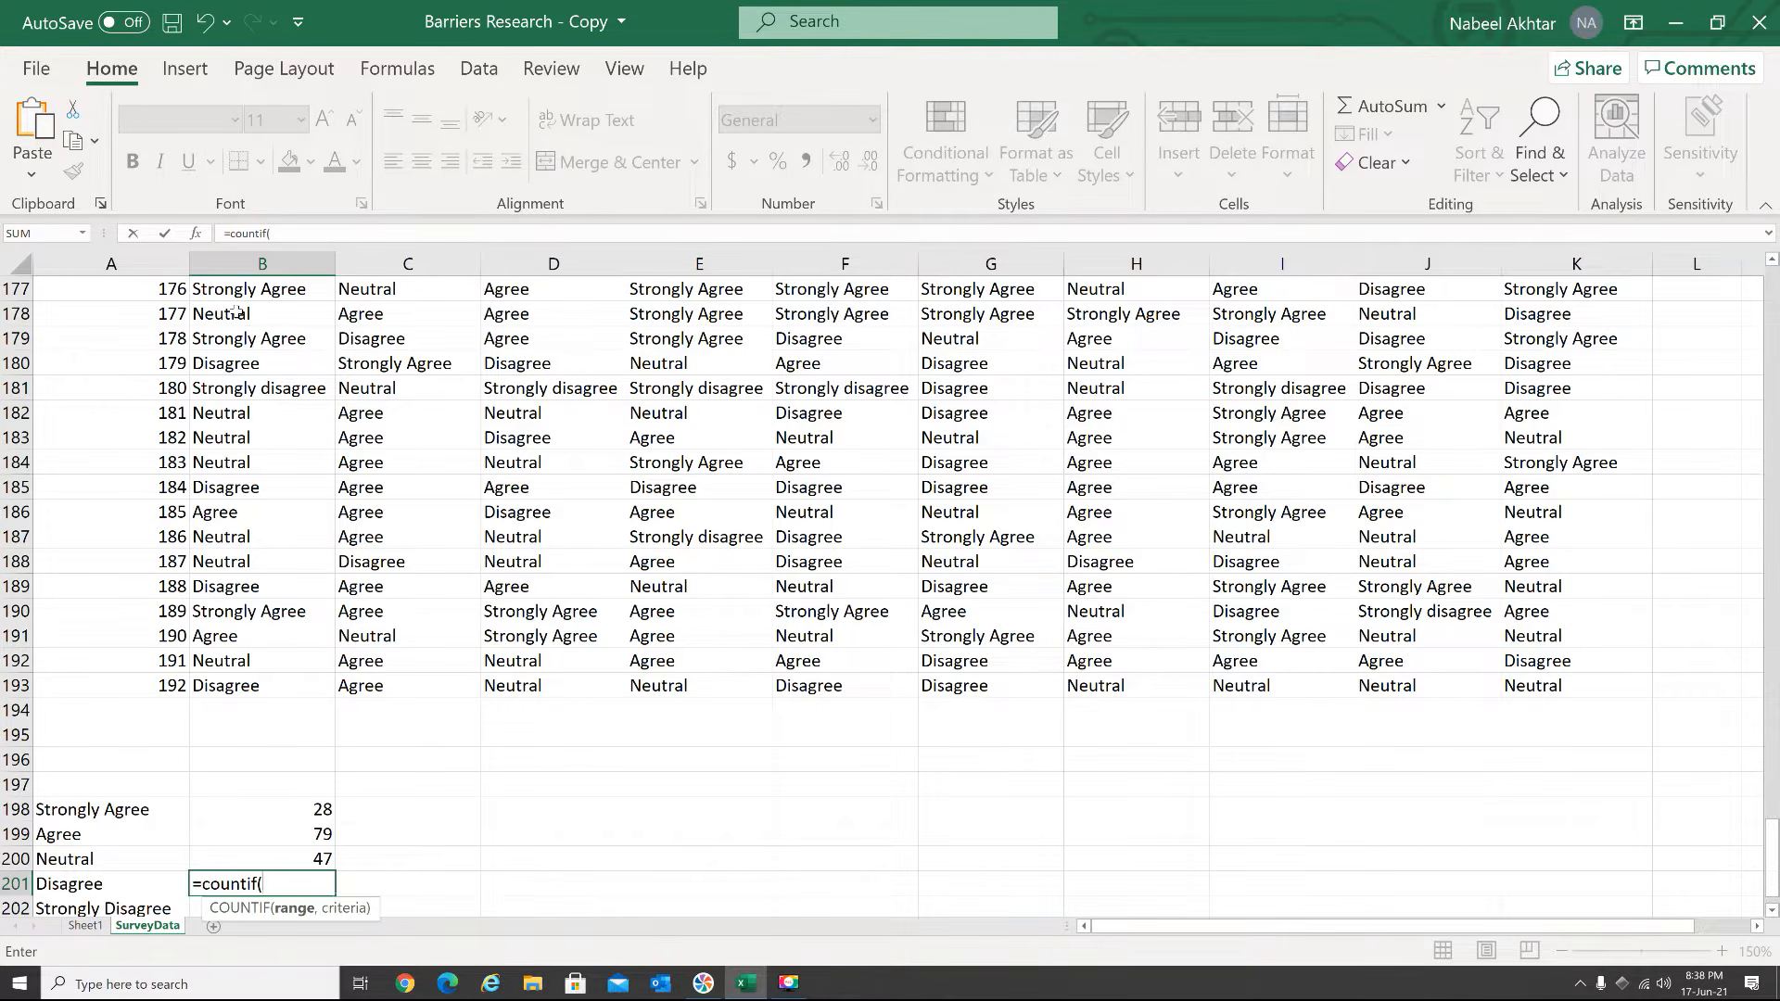
left_click_drag(265, 685, 248, 321)
type(",\"Disagree")
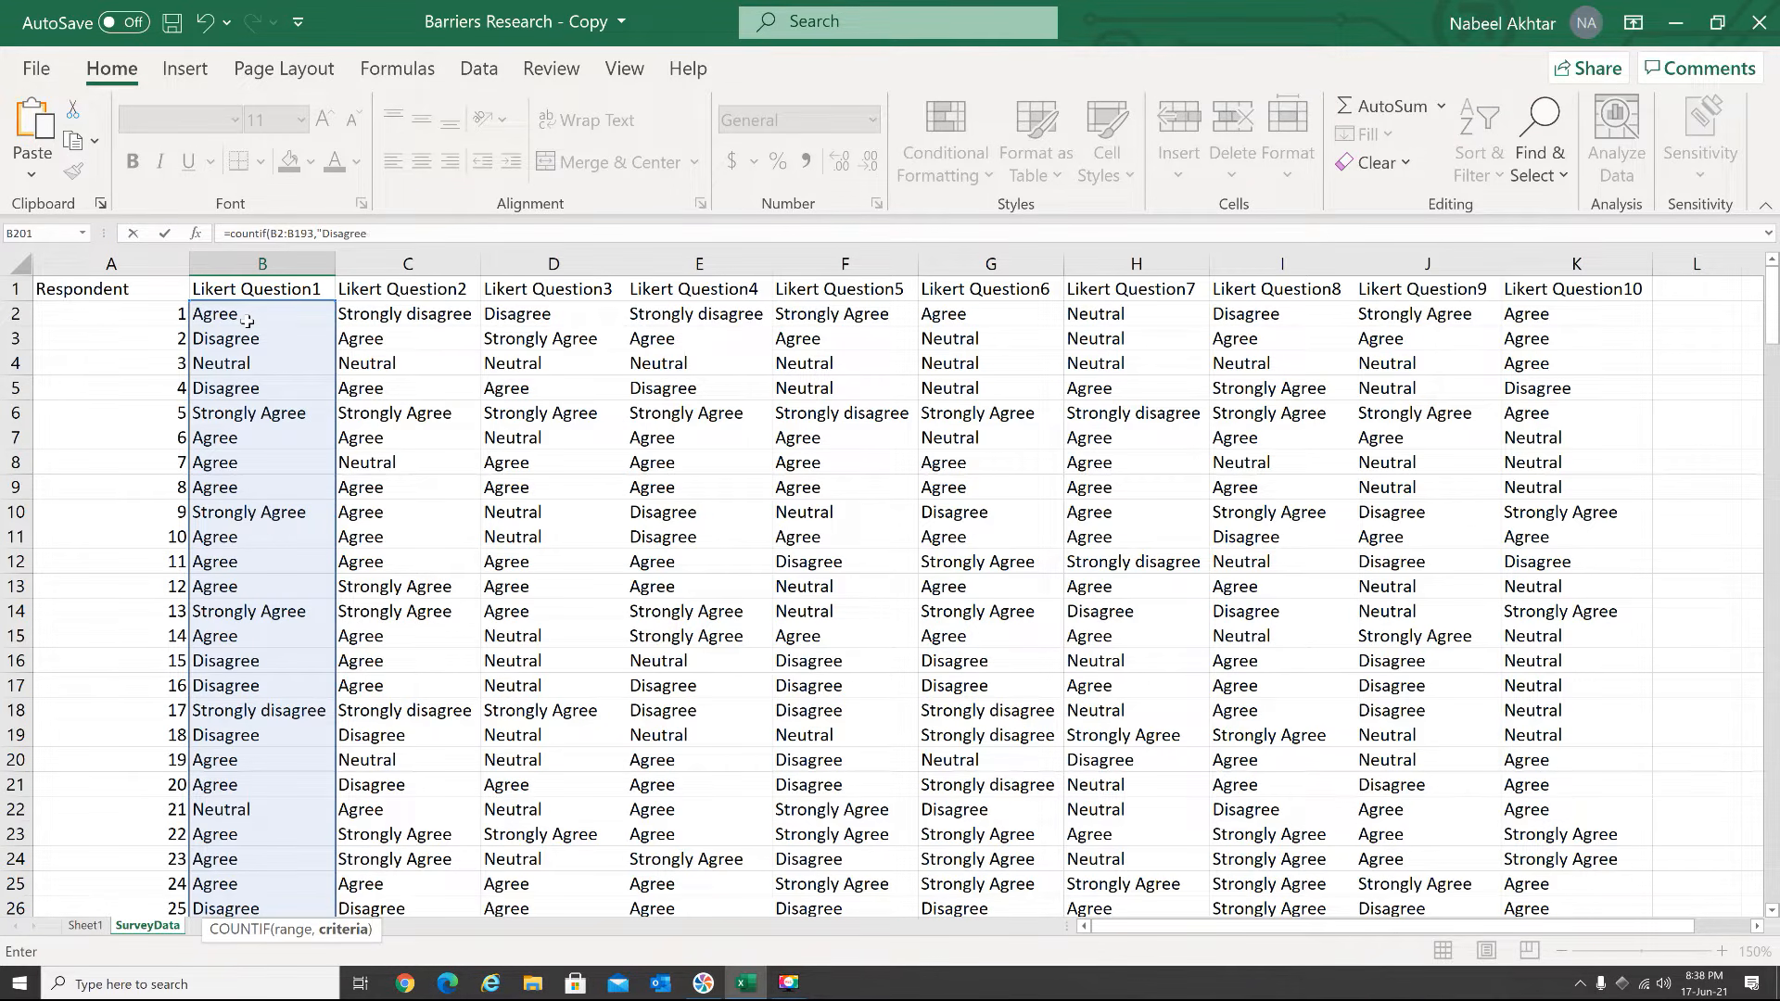
type("\")")
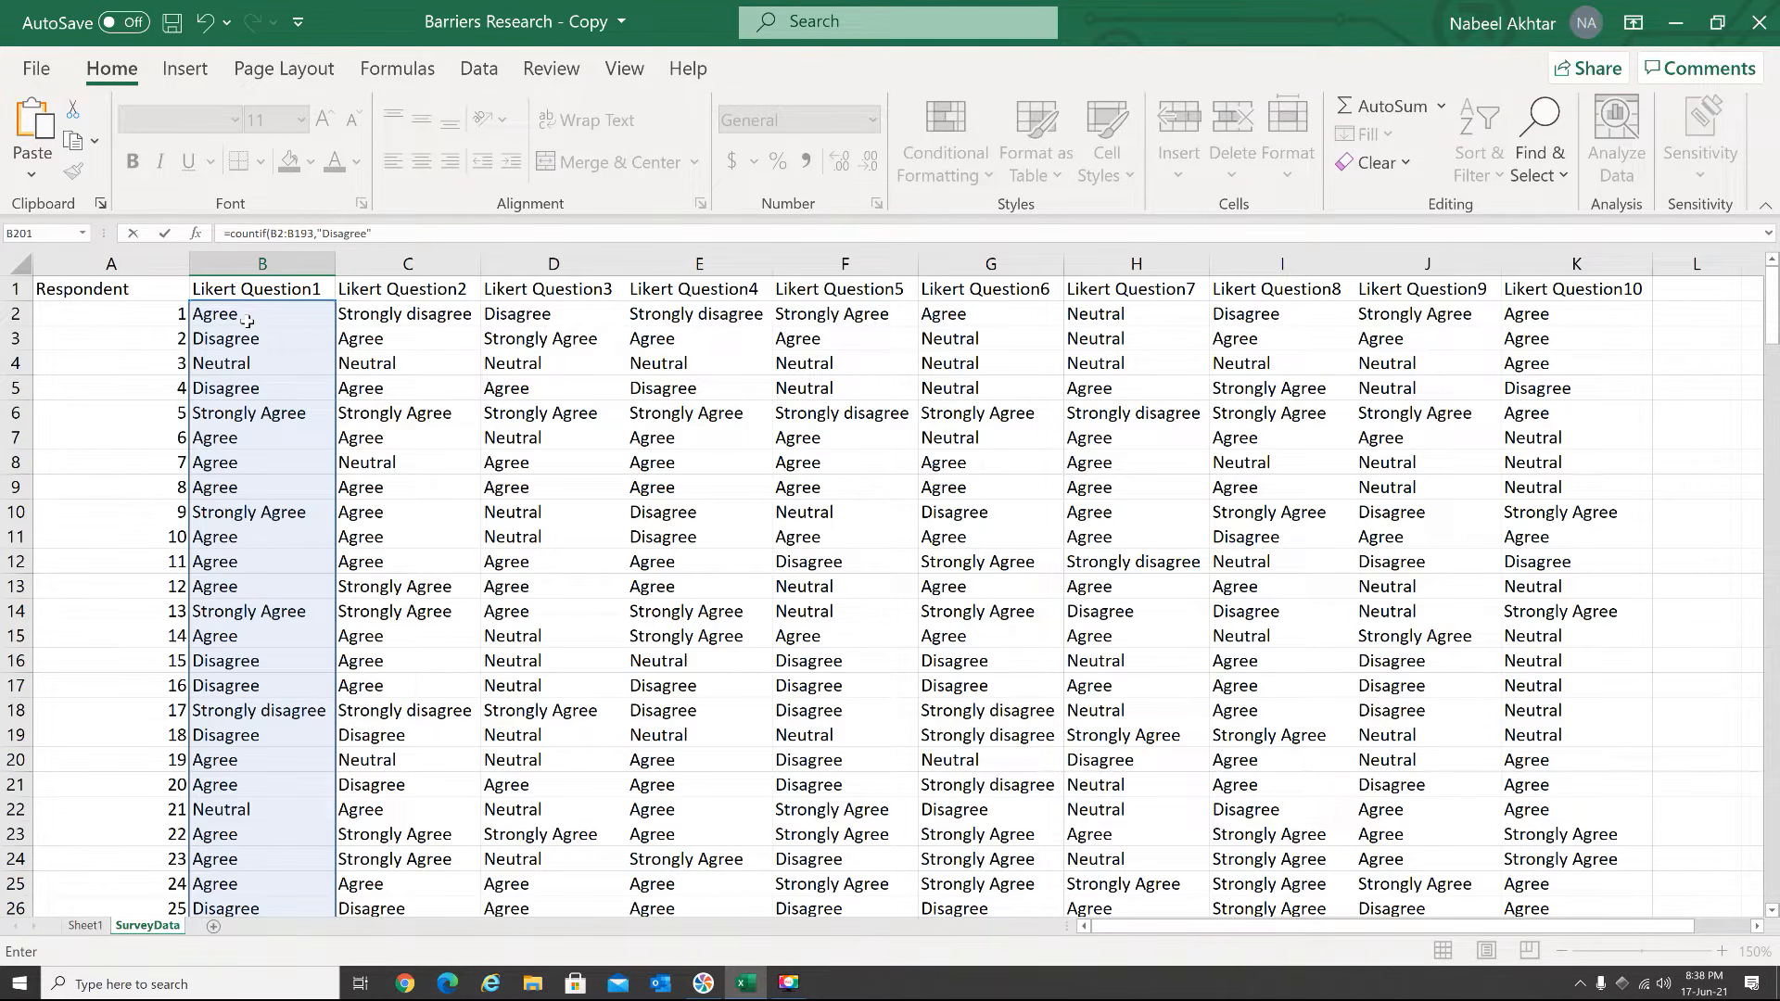
key("Return")
Count the Question 1 "Strongly Disagree" answers in B202 with a COUNTIF formula over B2:B193
scroll(240, 560, "down", 1)
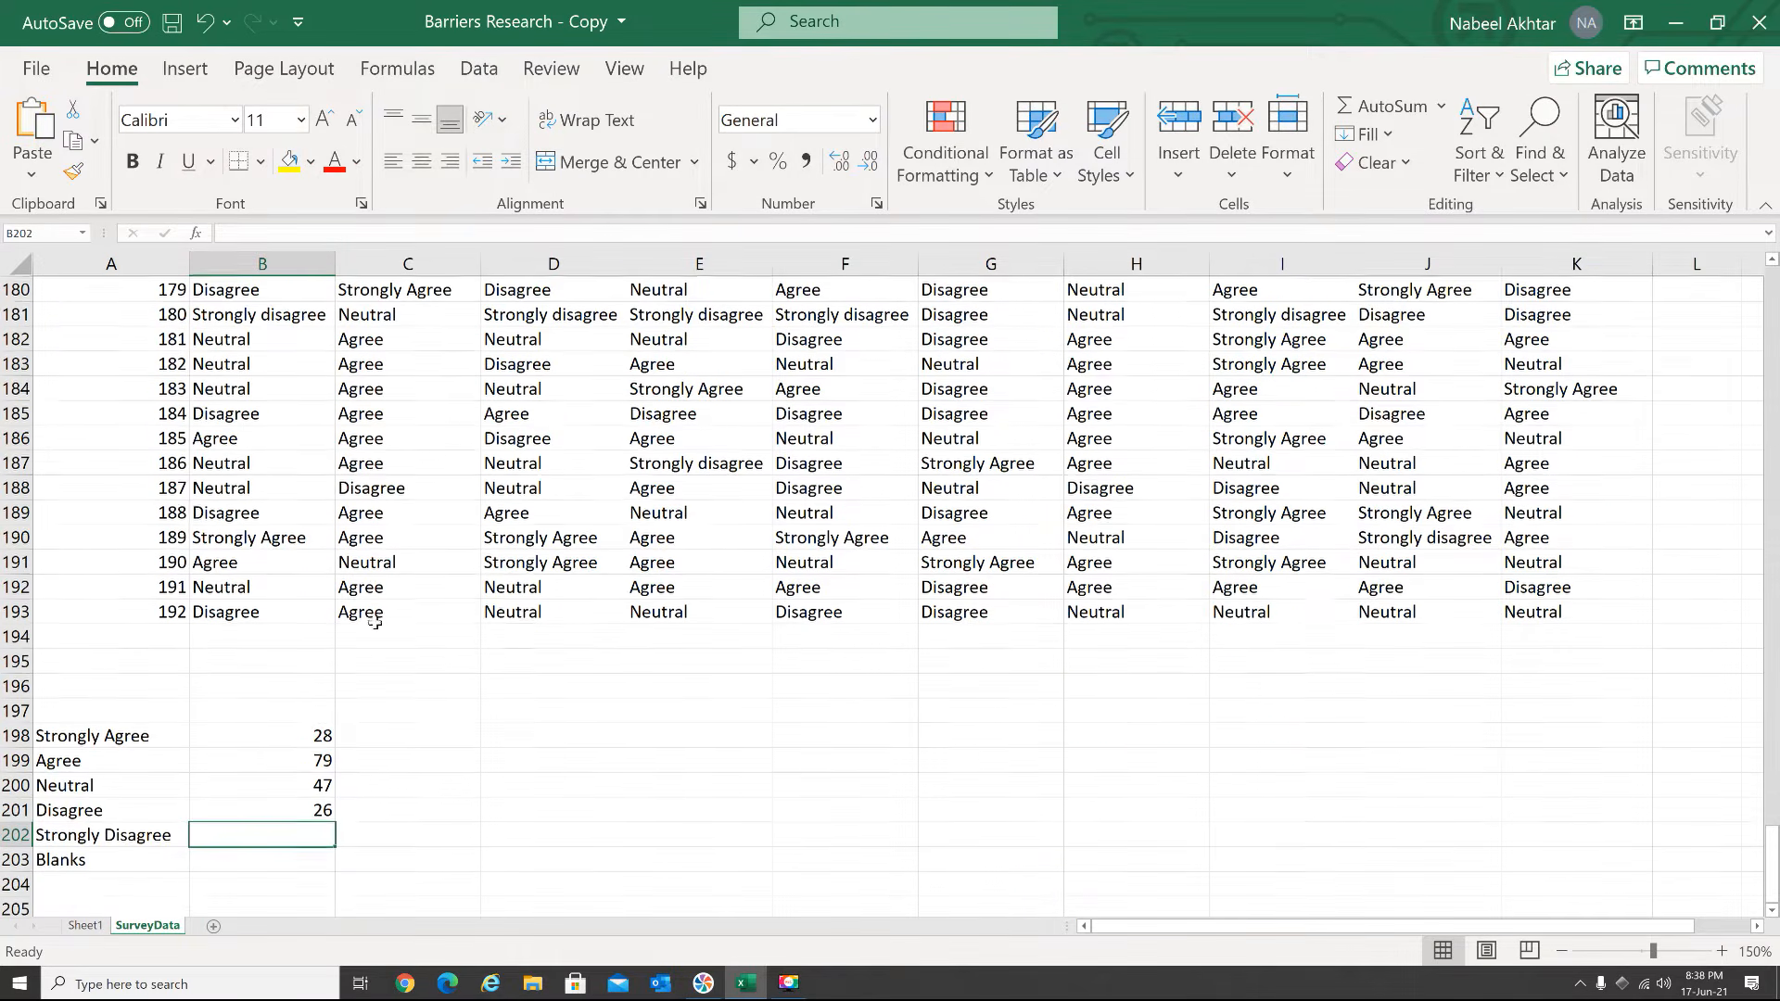
type("=")
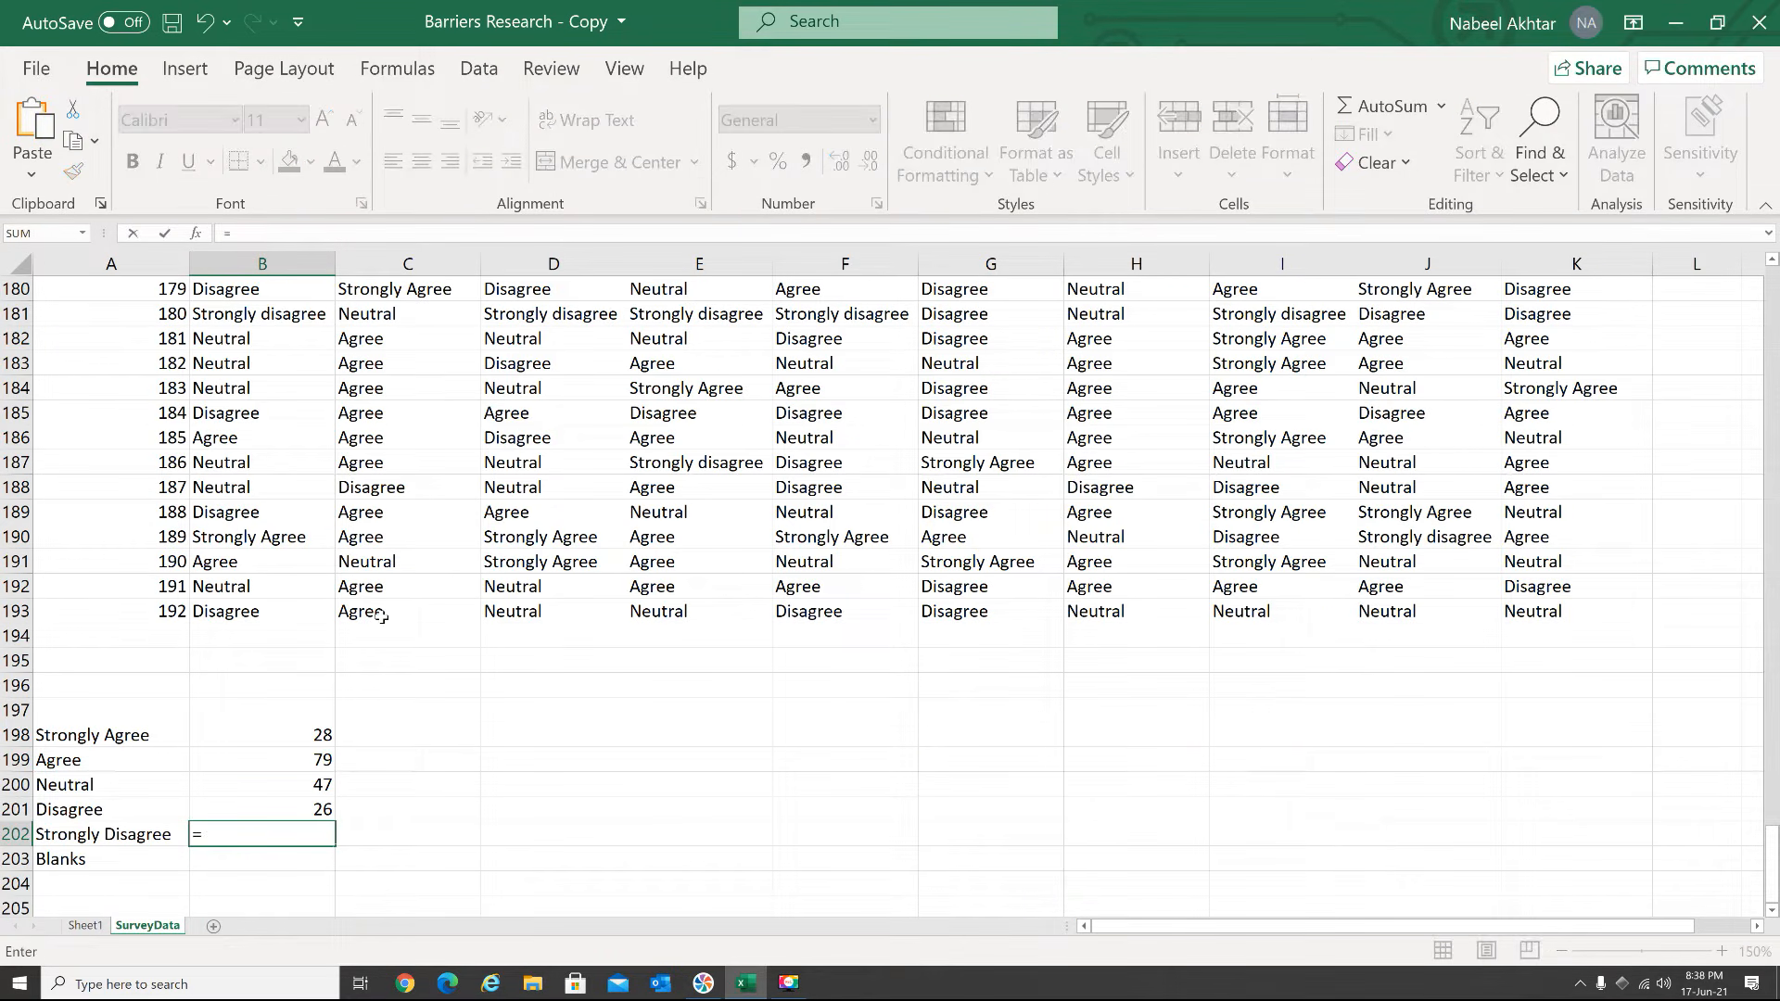
type("count")
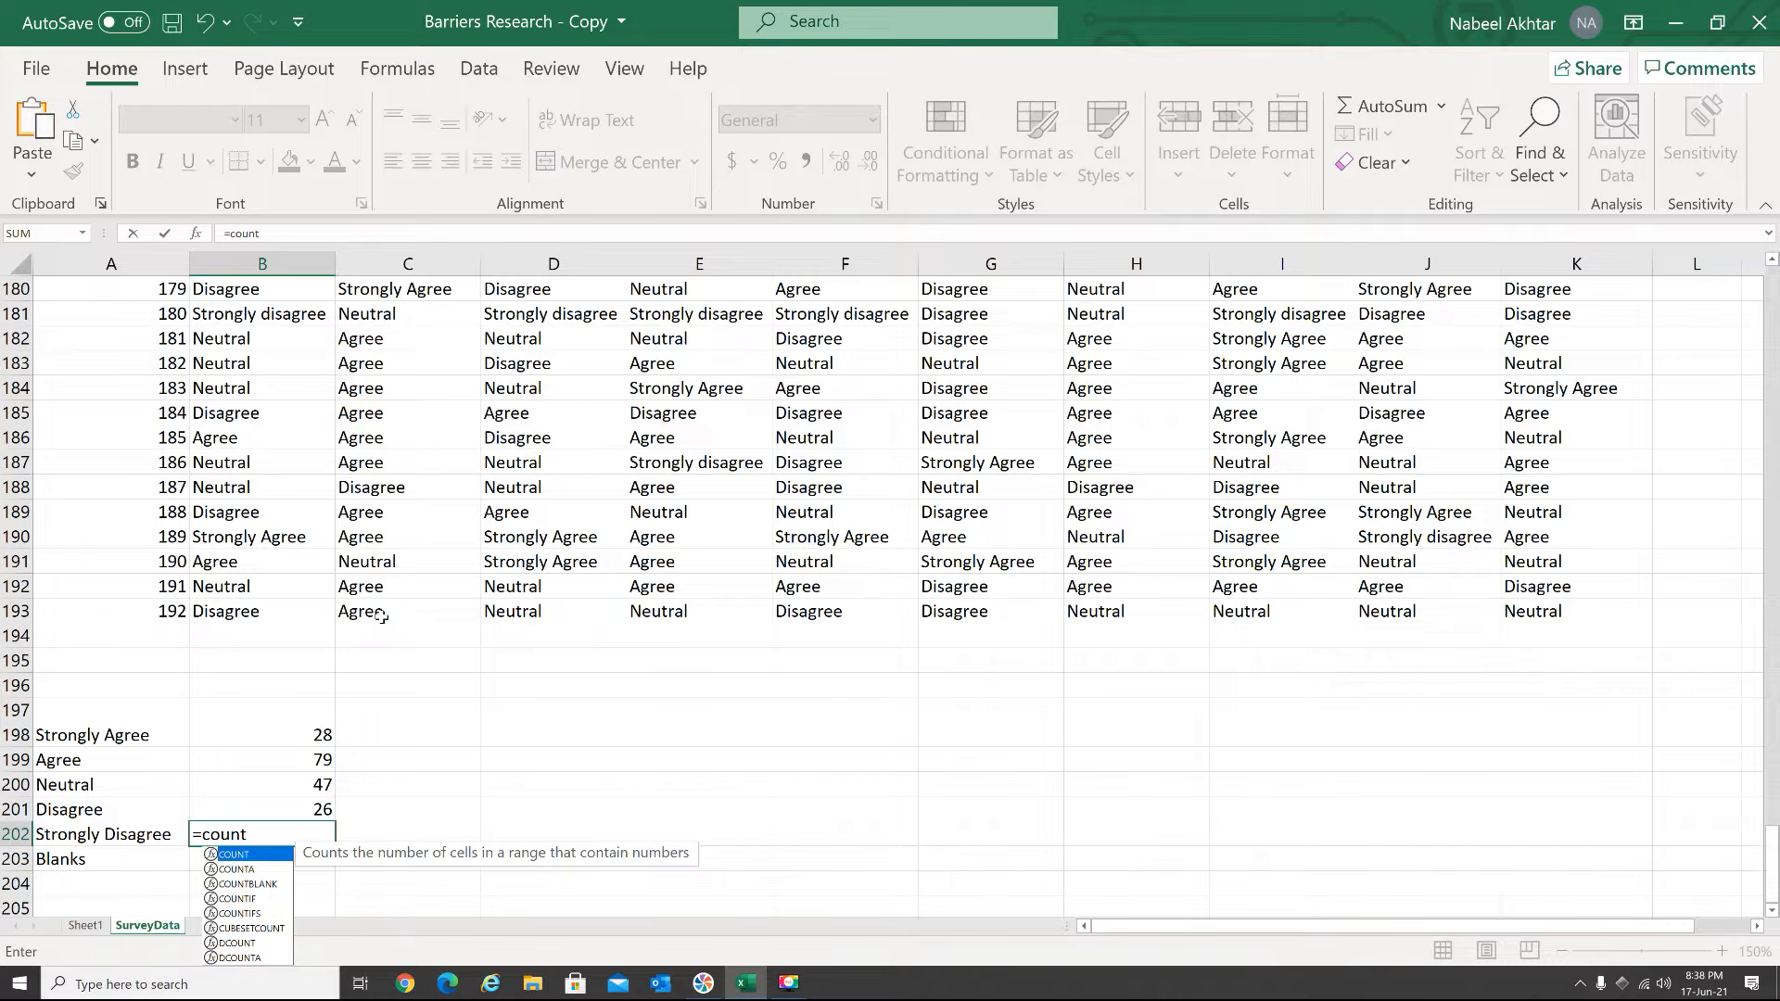
type("if(")
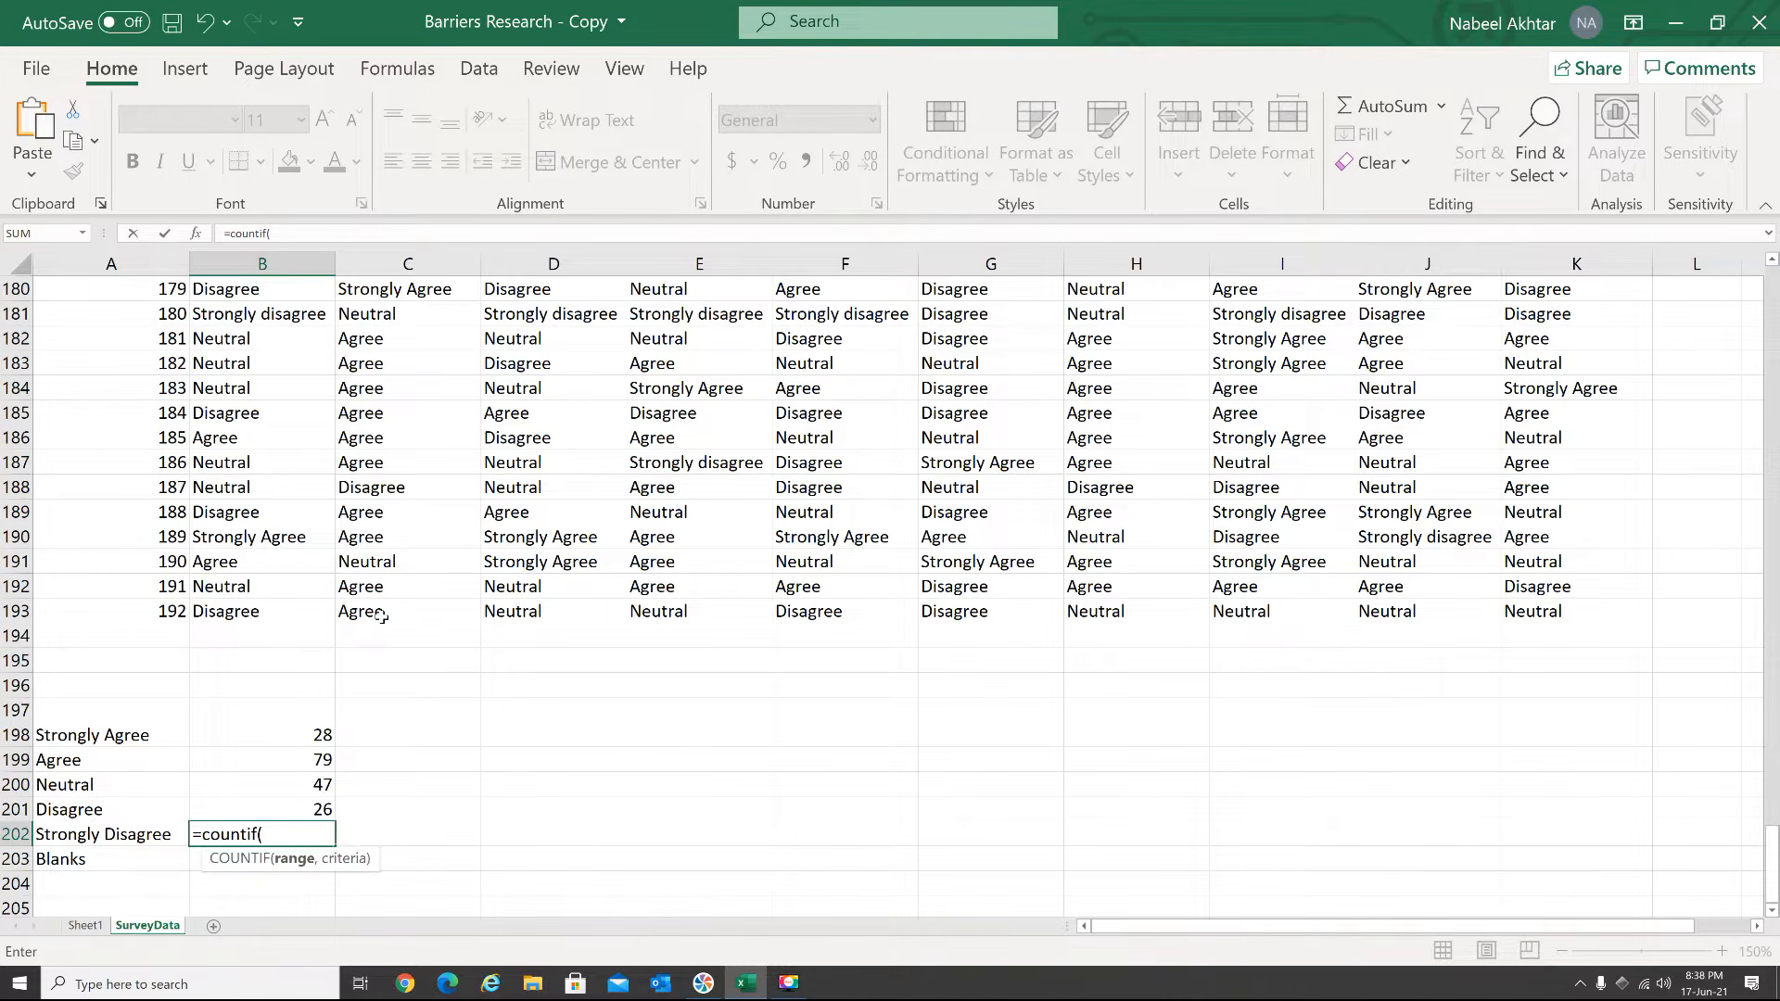
left_click_drag(259, 614, 265, 315)
type(",\"Strongly Disagre")
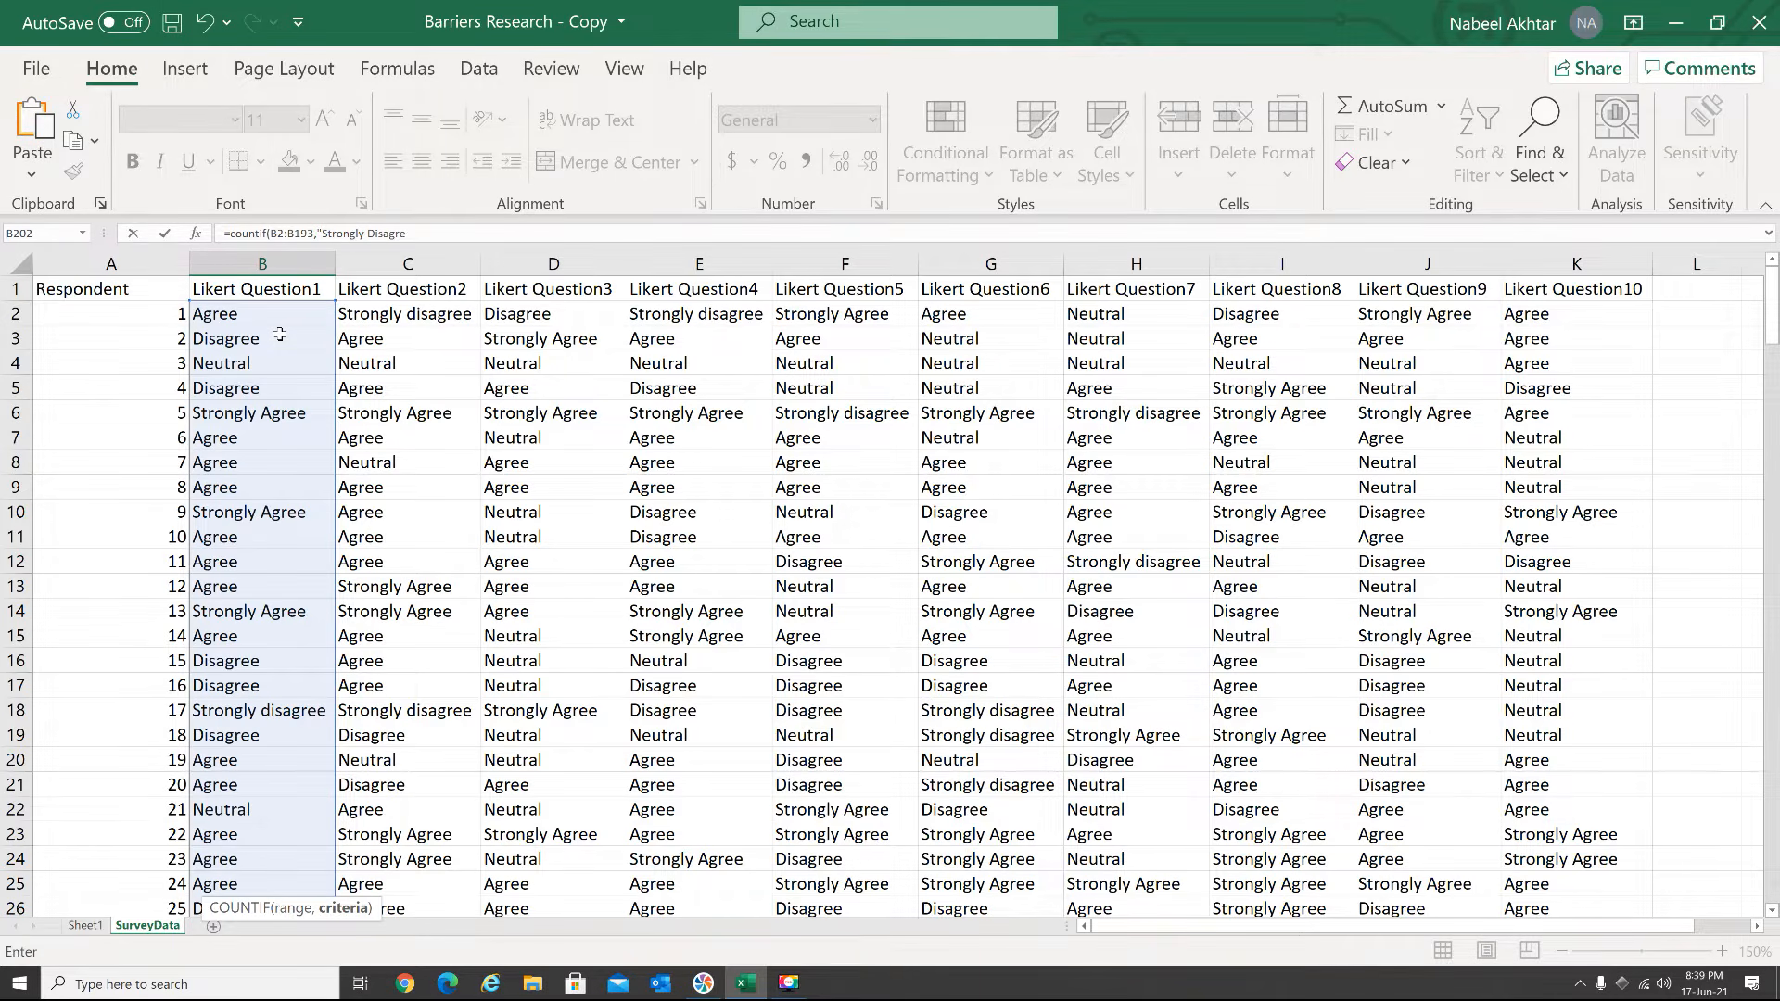
type(")")
key("Return")
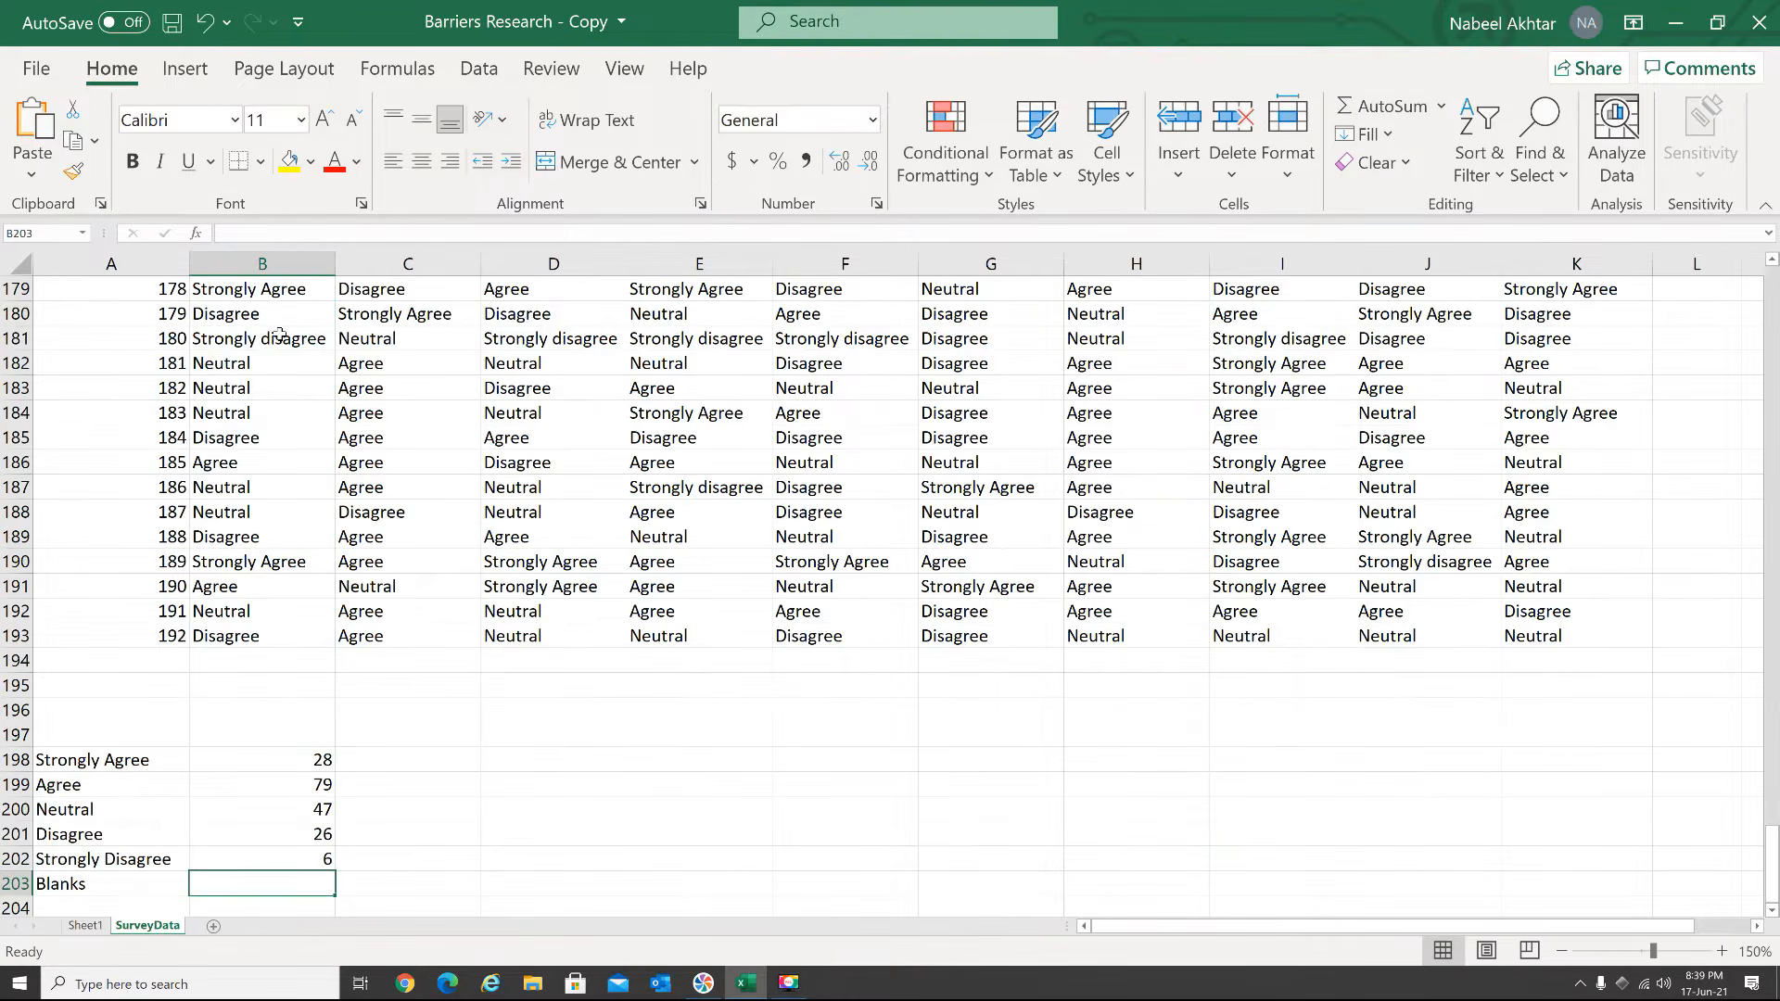
Count the unanswered Question 1 cells in B203 with =COUNTBLANK(B2:B193)
type("=")
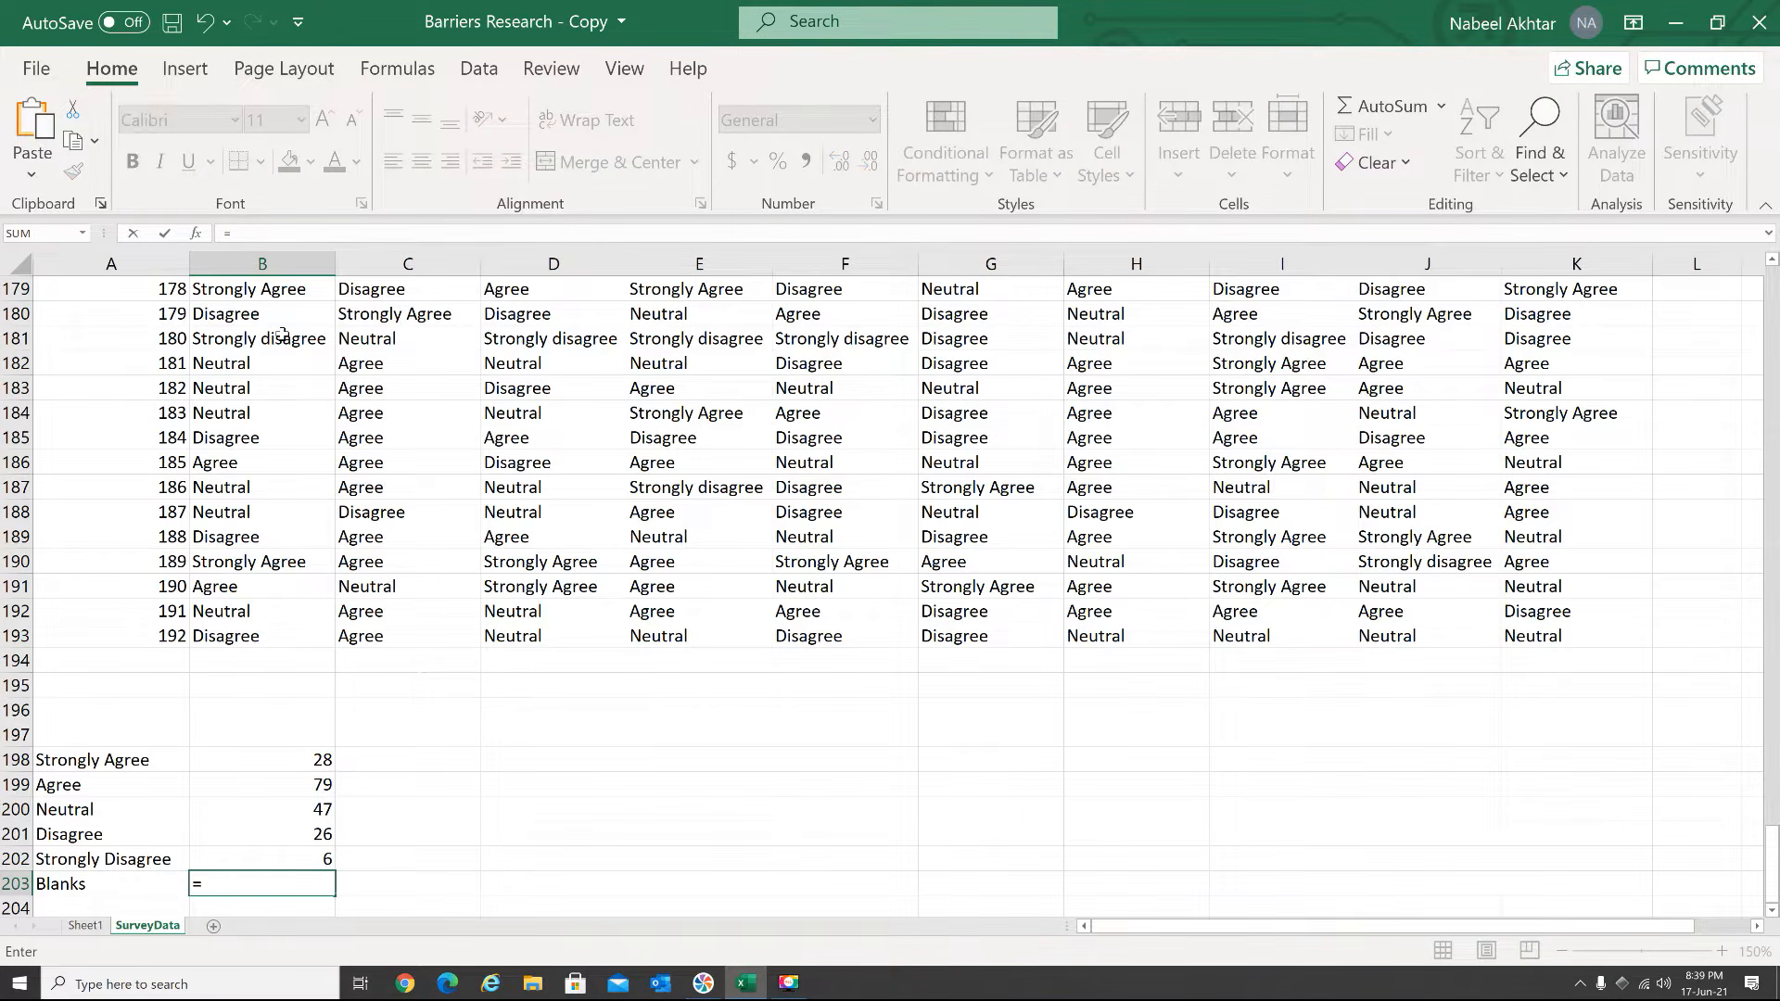
type("coun")
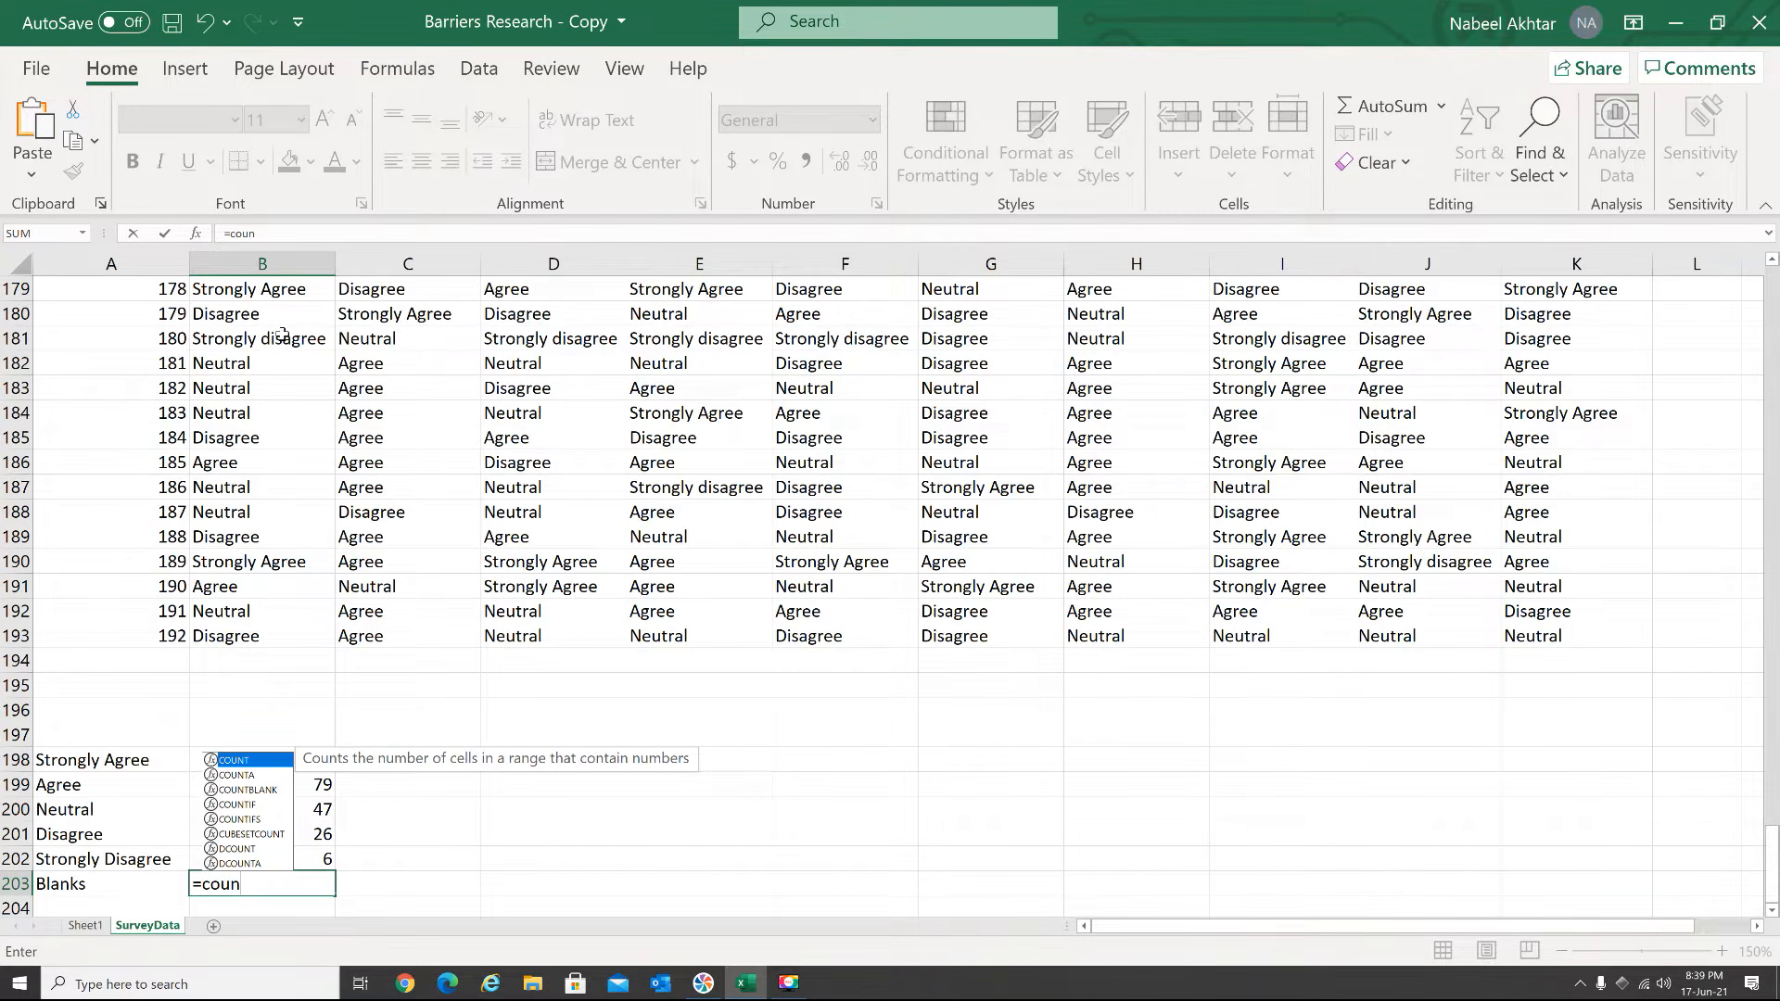
key("Down")
key("Down")
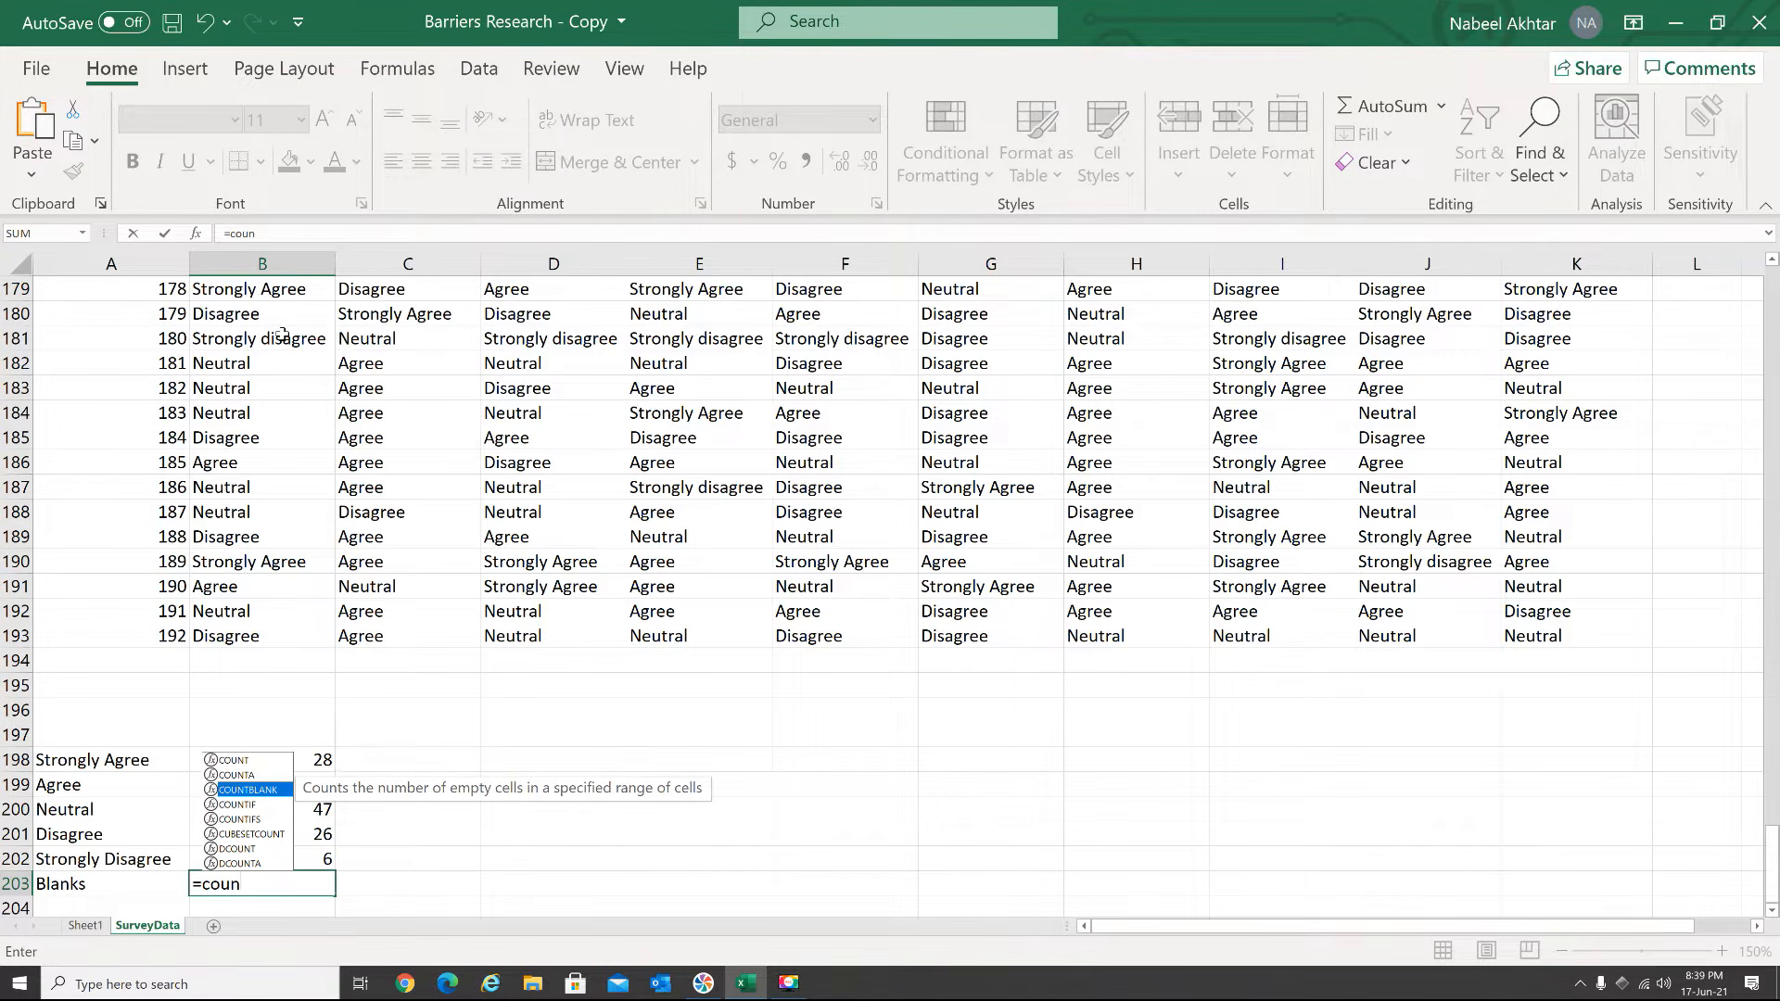
key("Tab")
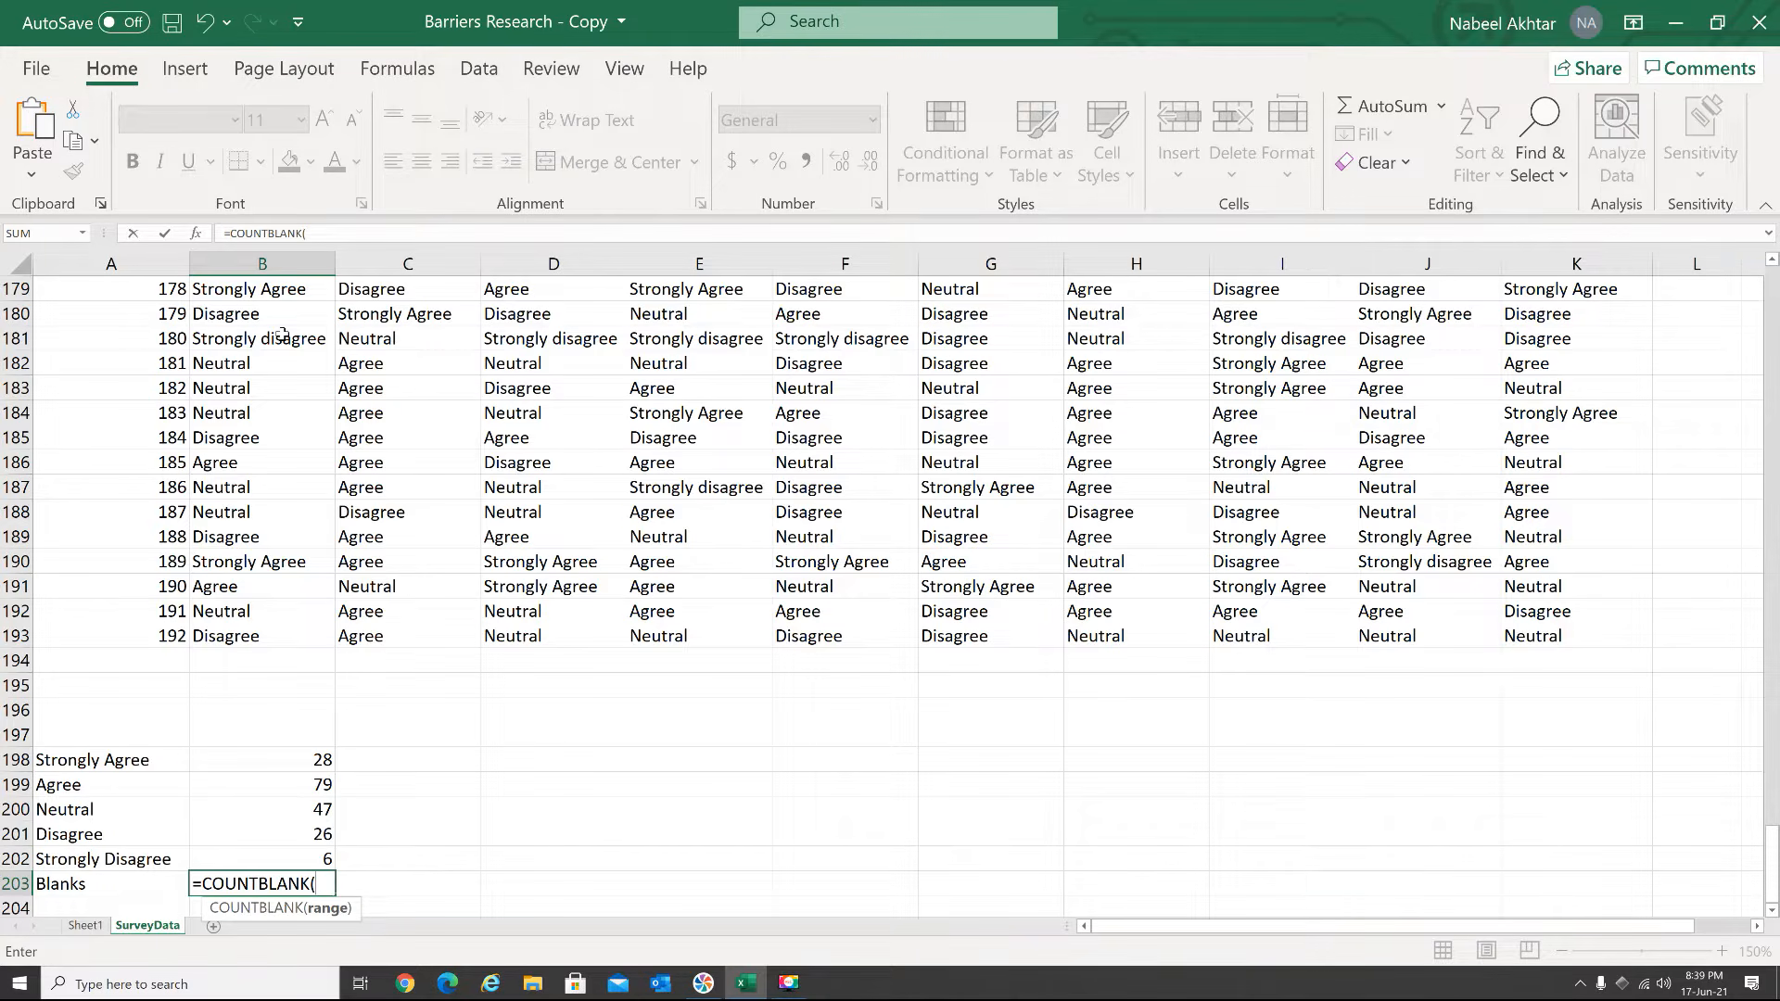
left_click(247, 632)
left_click_drag(247, 631, 242, 311)
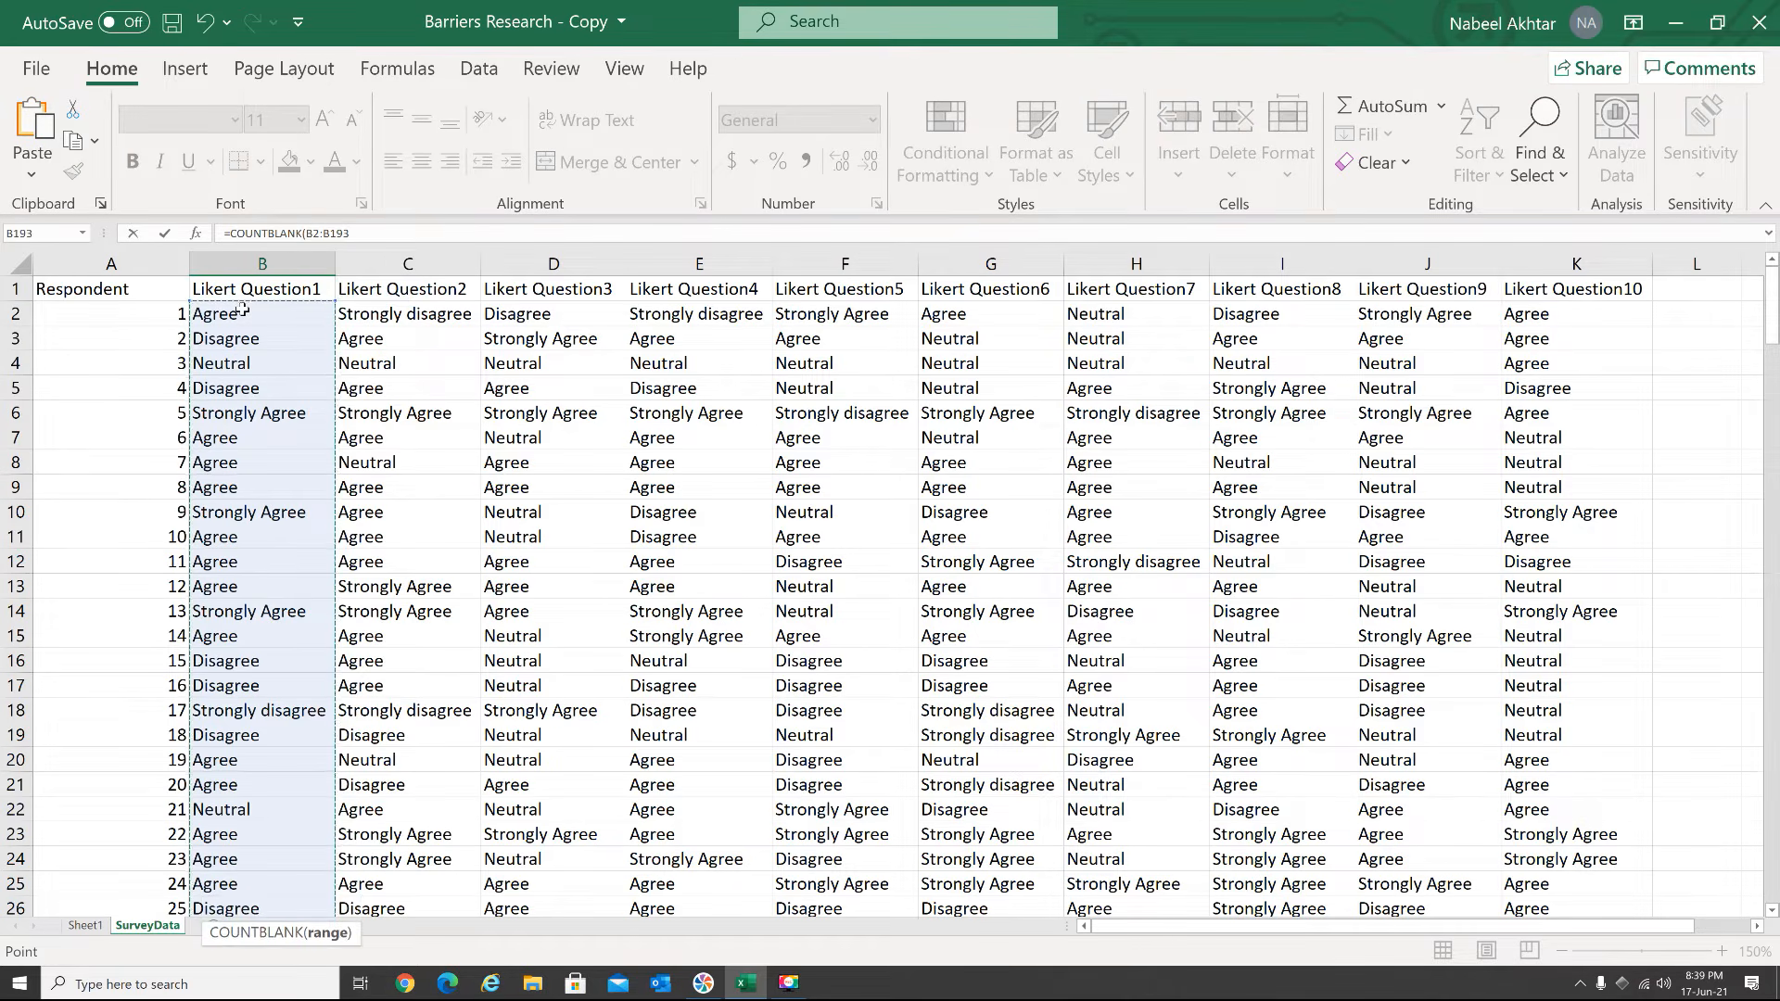
type(")")
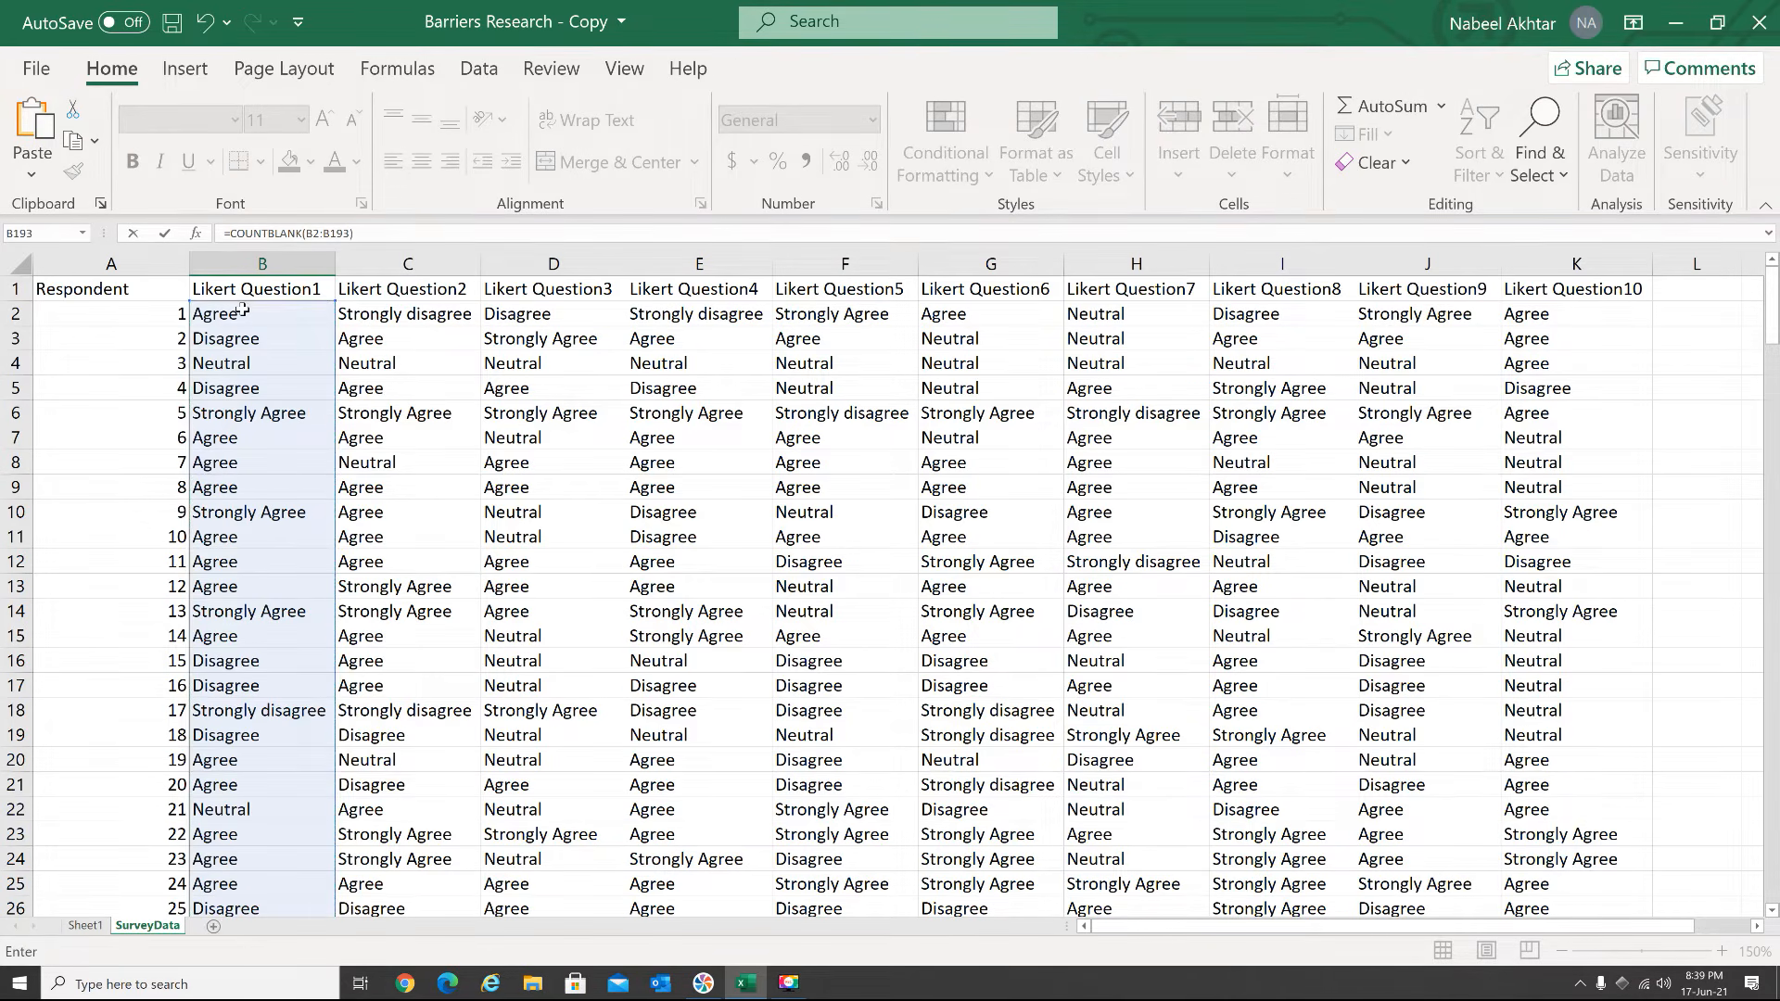
key("Return")
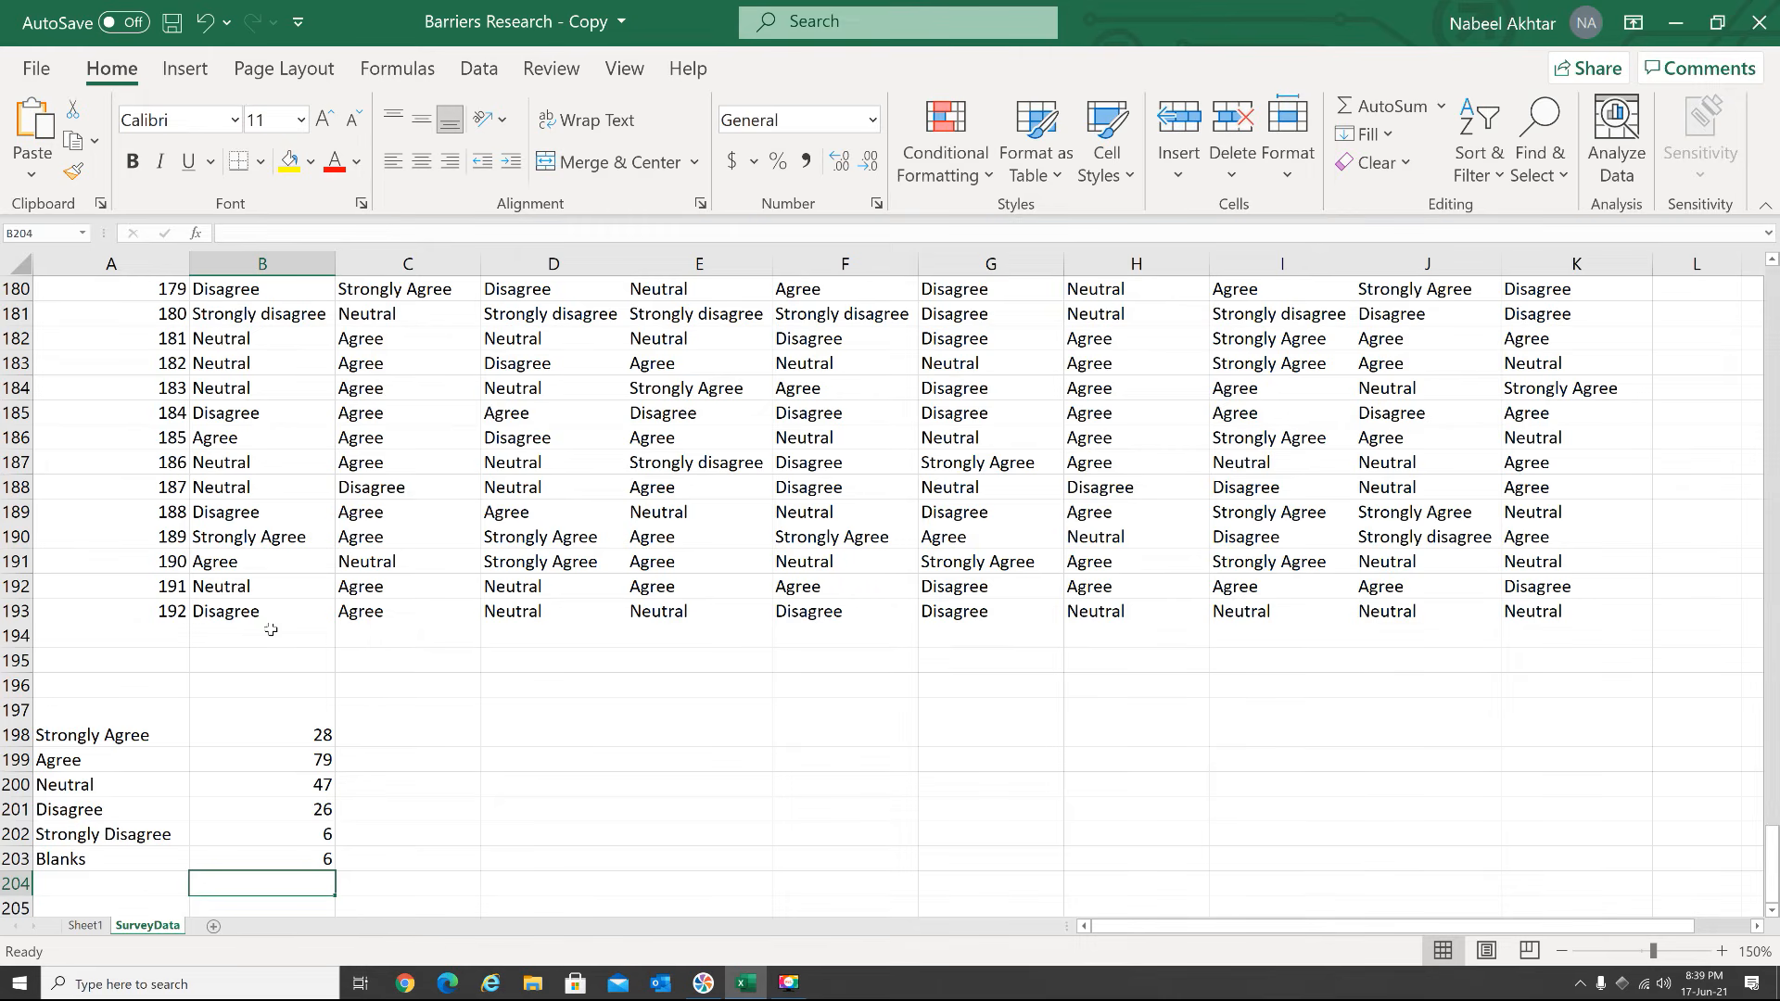
Label A204 "Total" and sum the Question 1 counts in B204 with =SUM(B198:B203)
scroll(278, 619, "down", 2)
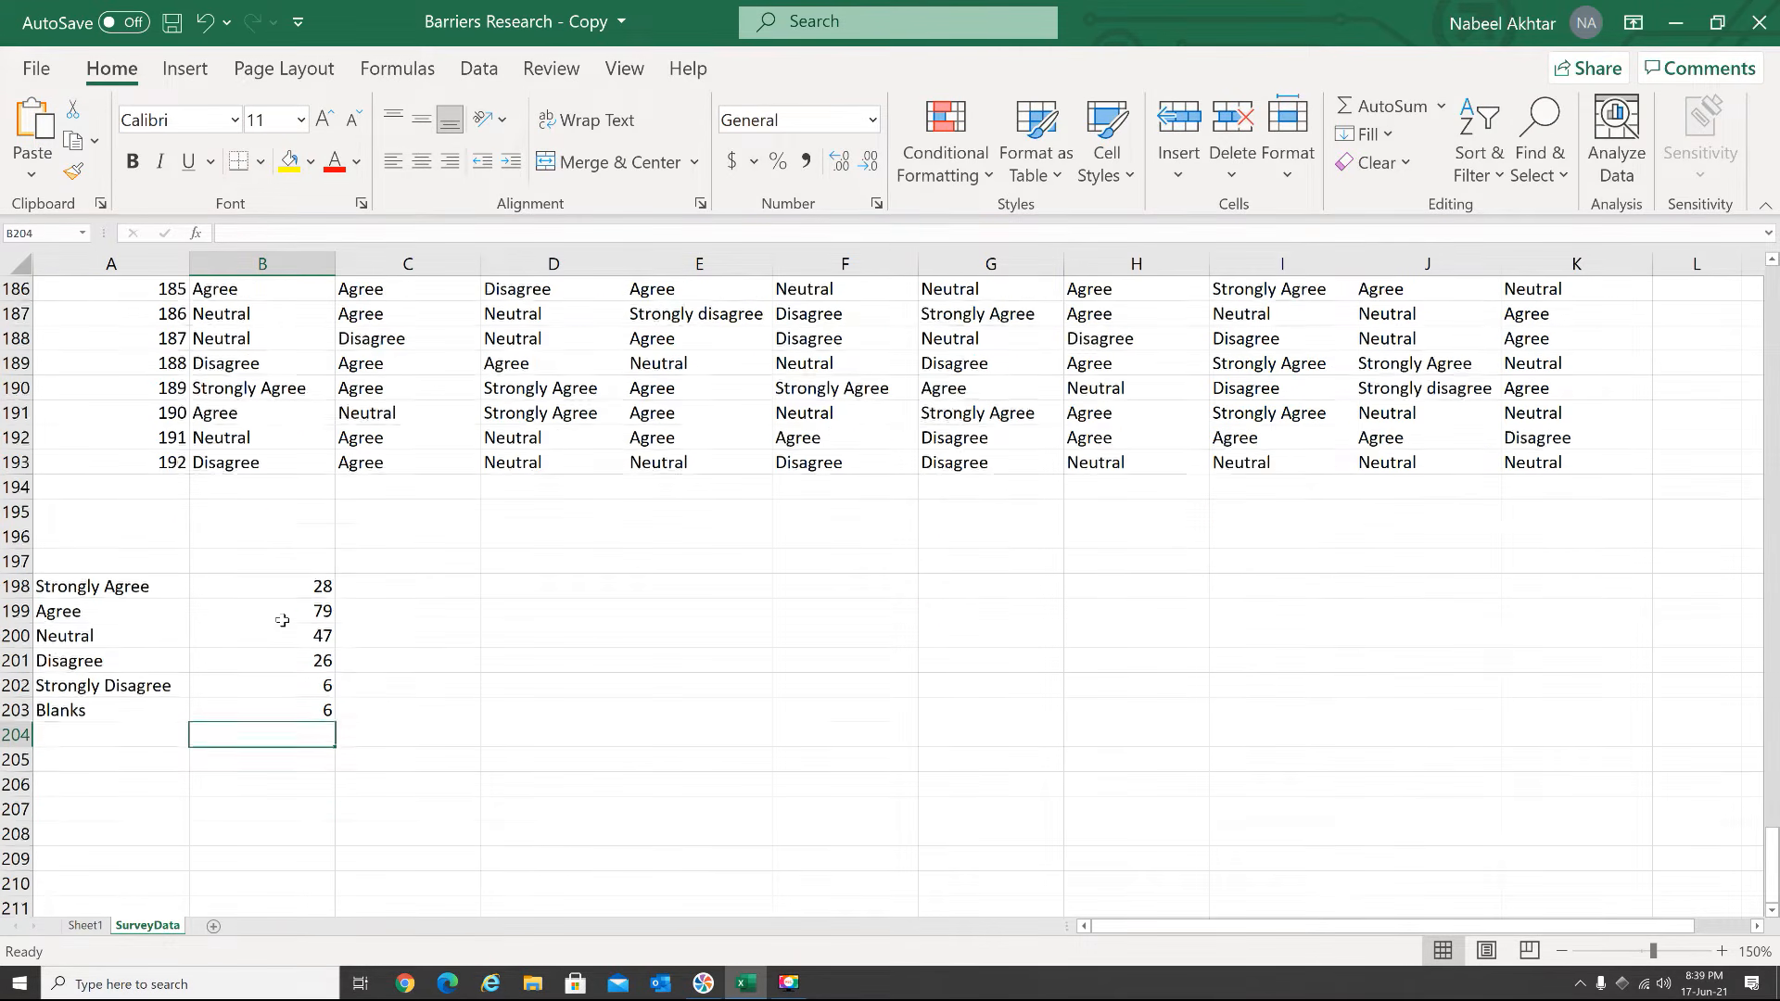
scroll(282, 620, "down", 1)
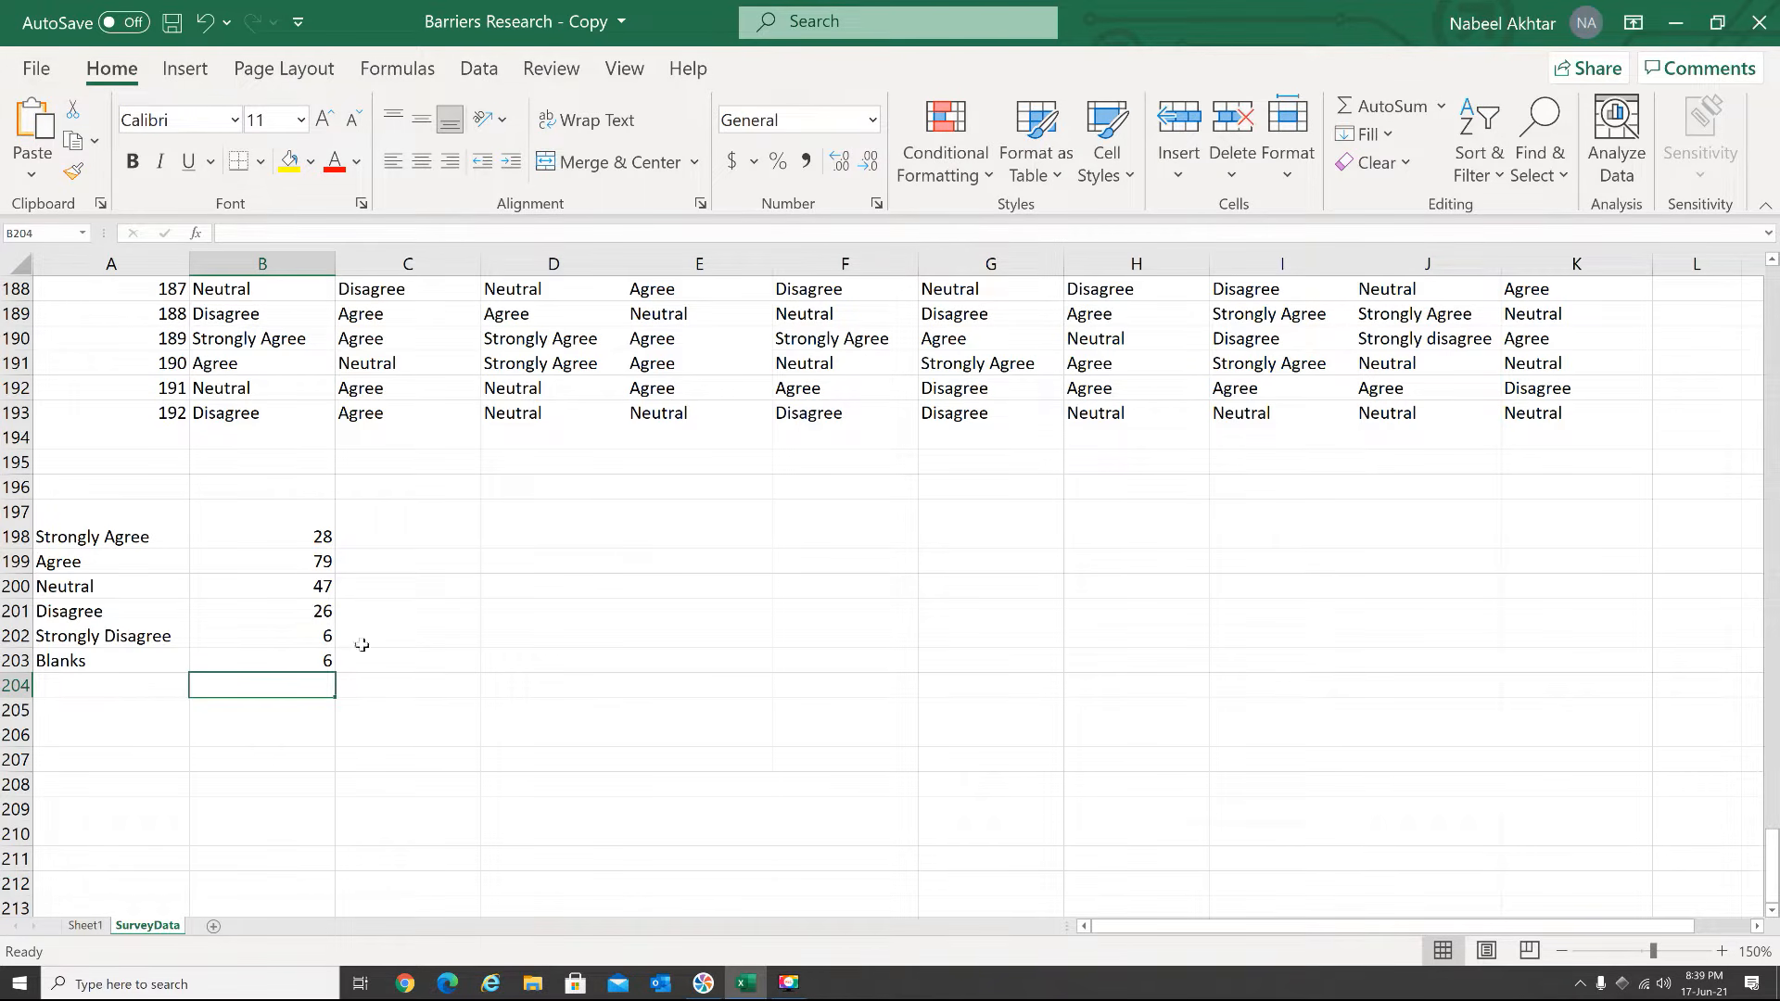
left_click(102, 689)
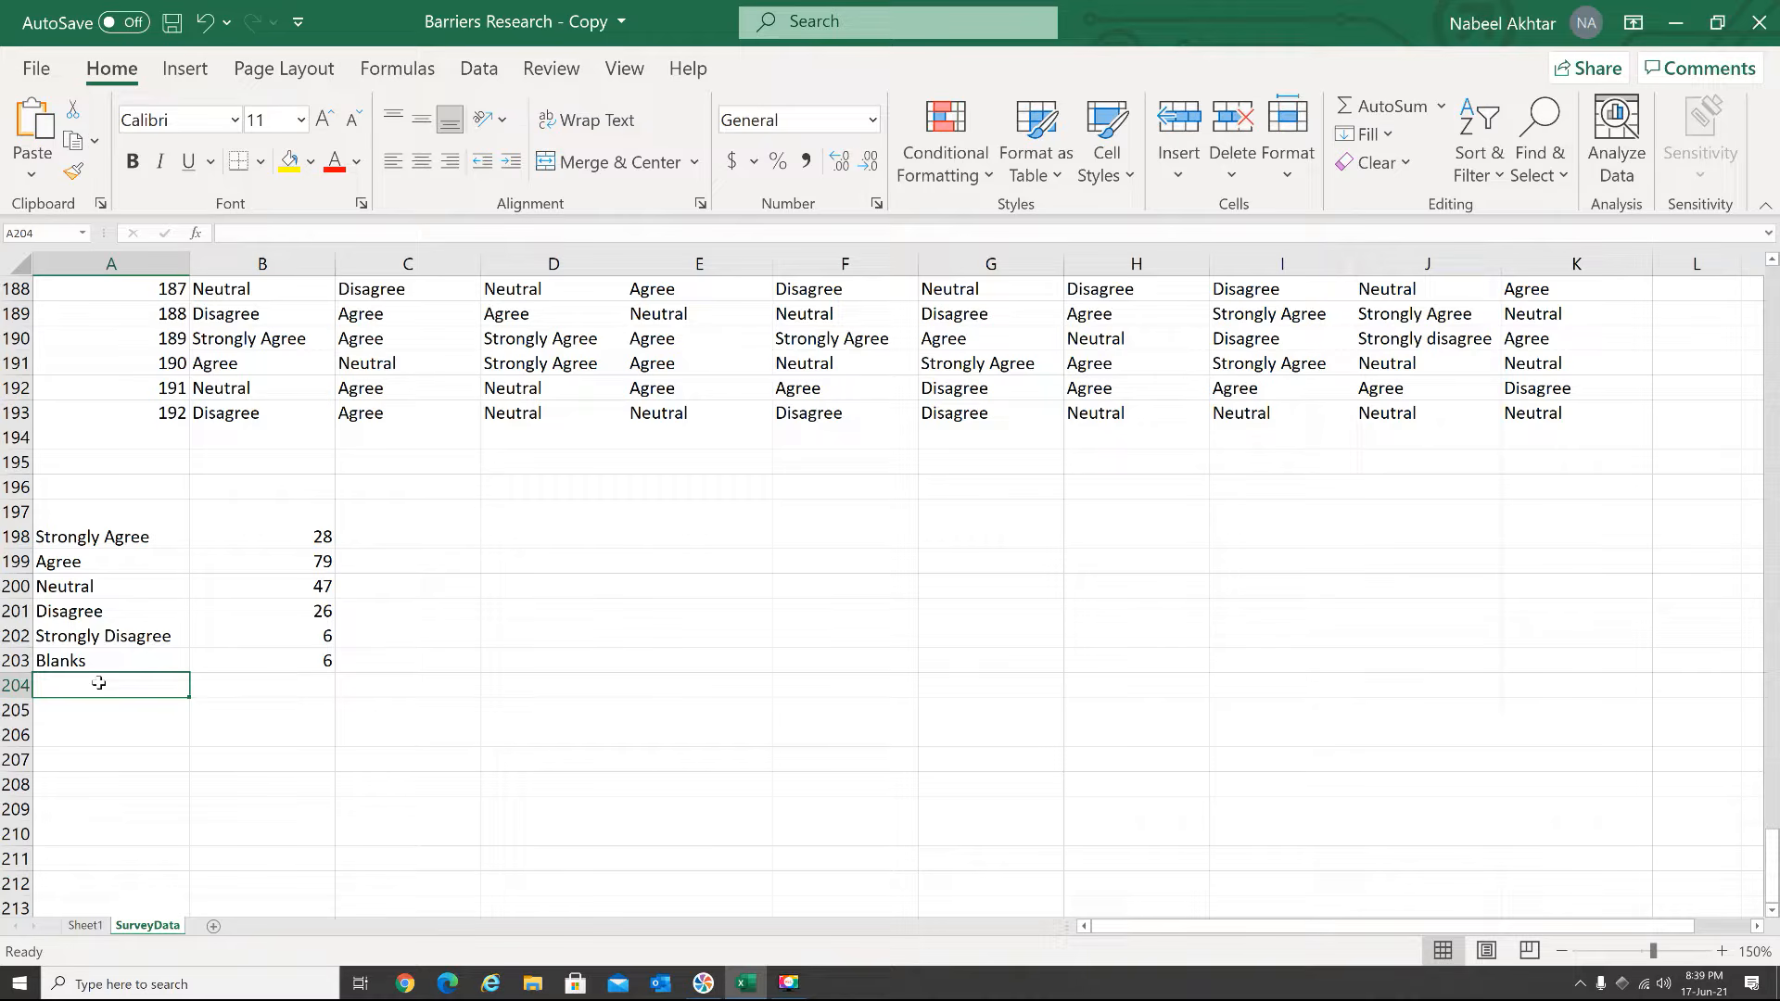
type("Total")
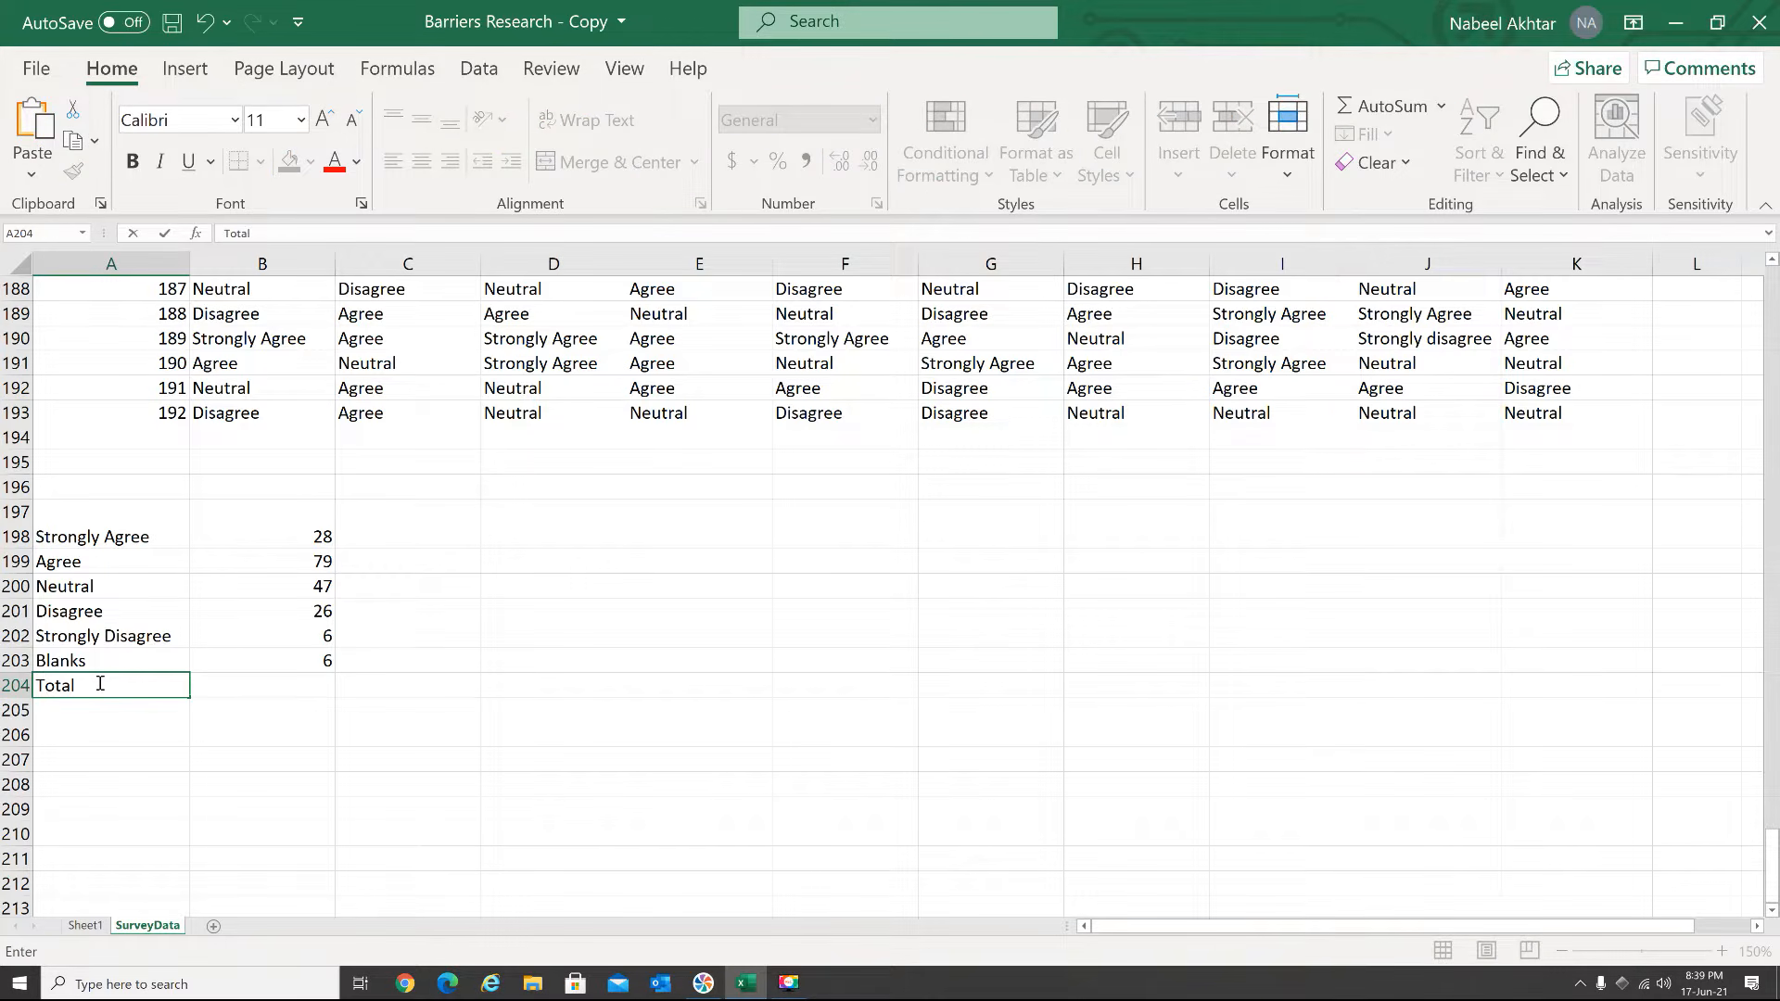
key("Tab")
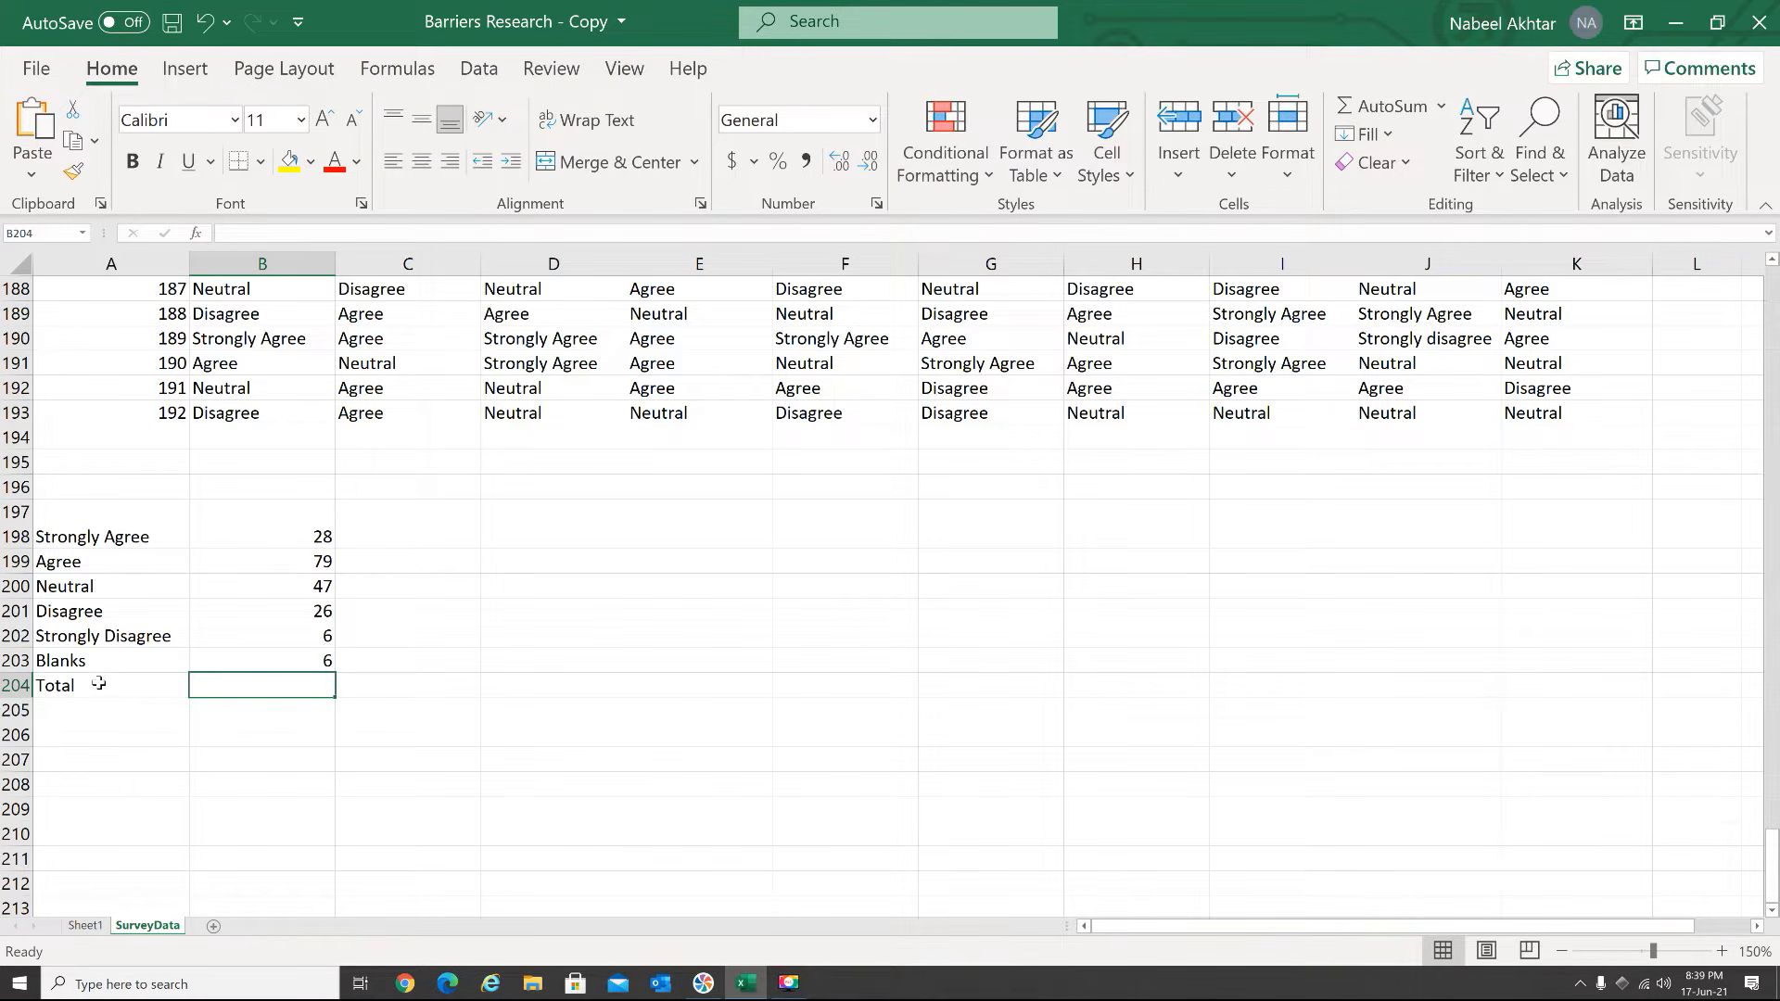
left_click(416, 74)
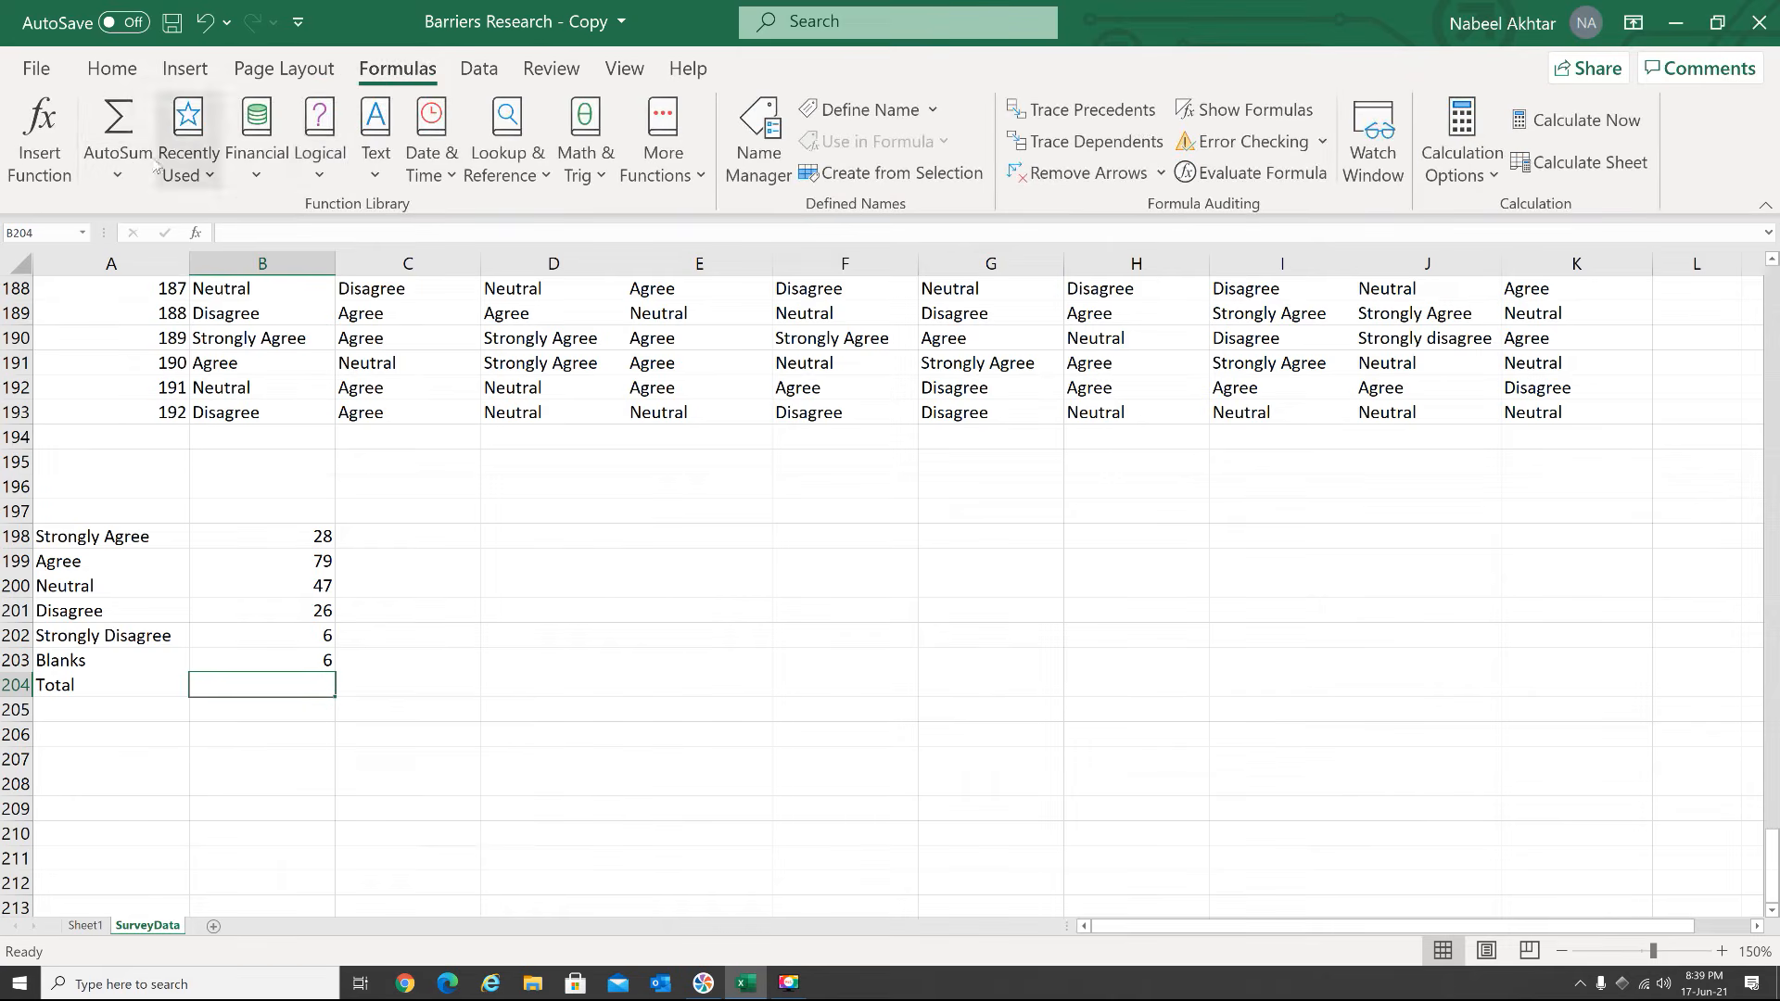
left_click(118, 172)
left_click(135, 208)
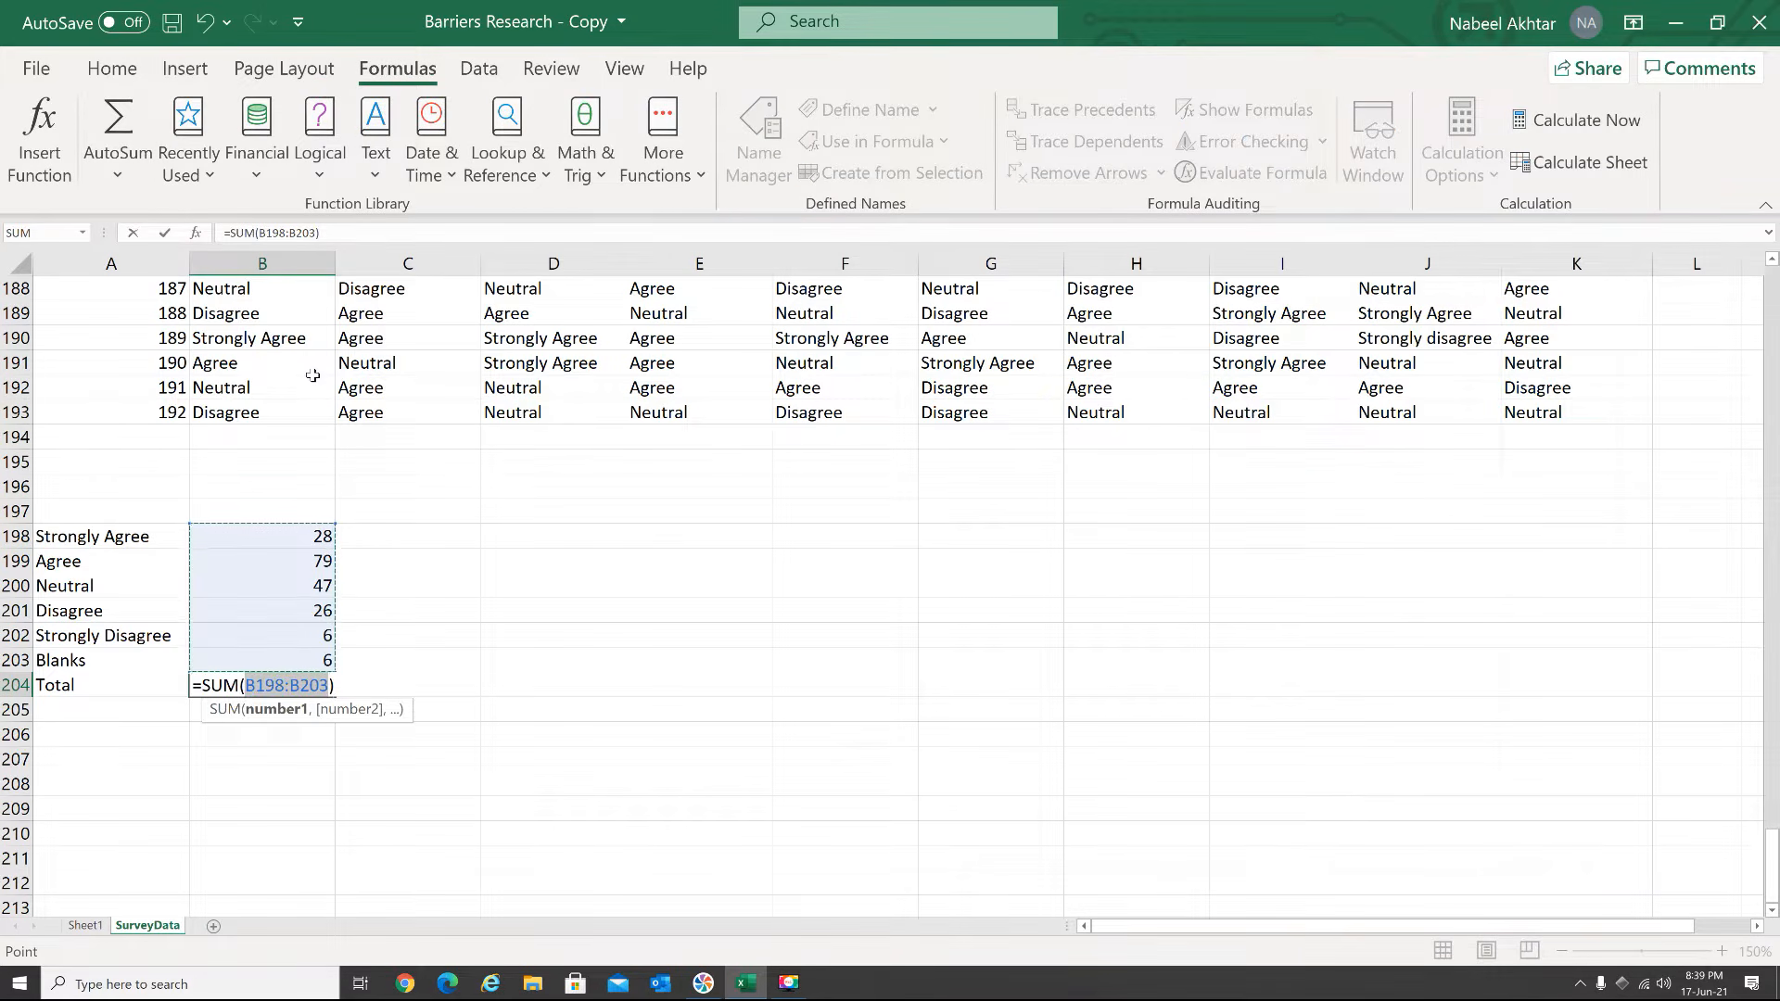
key("Return")
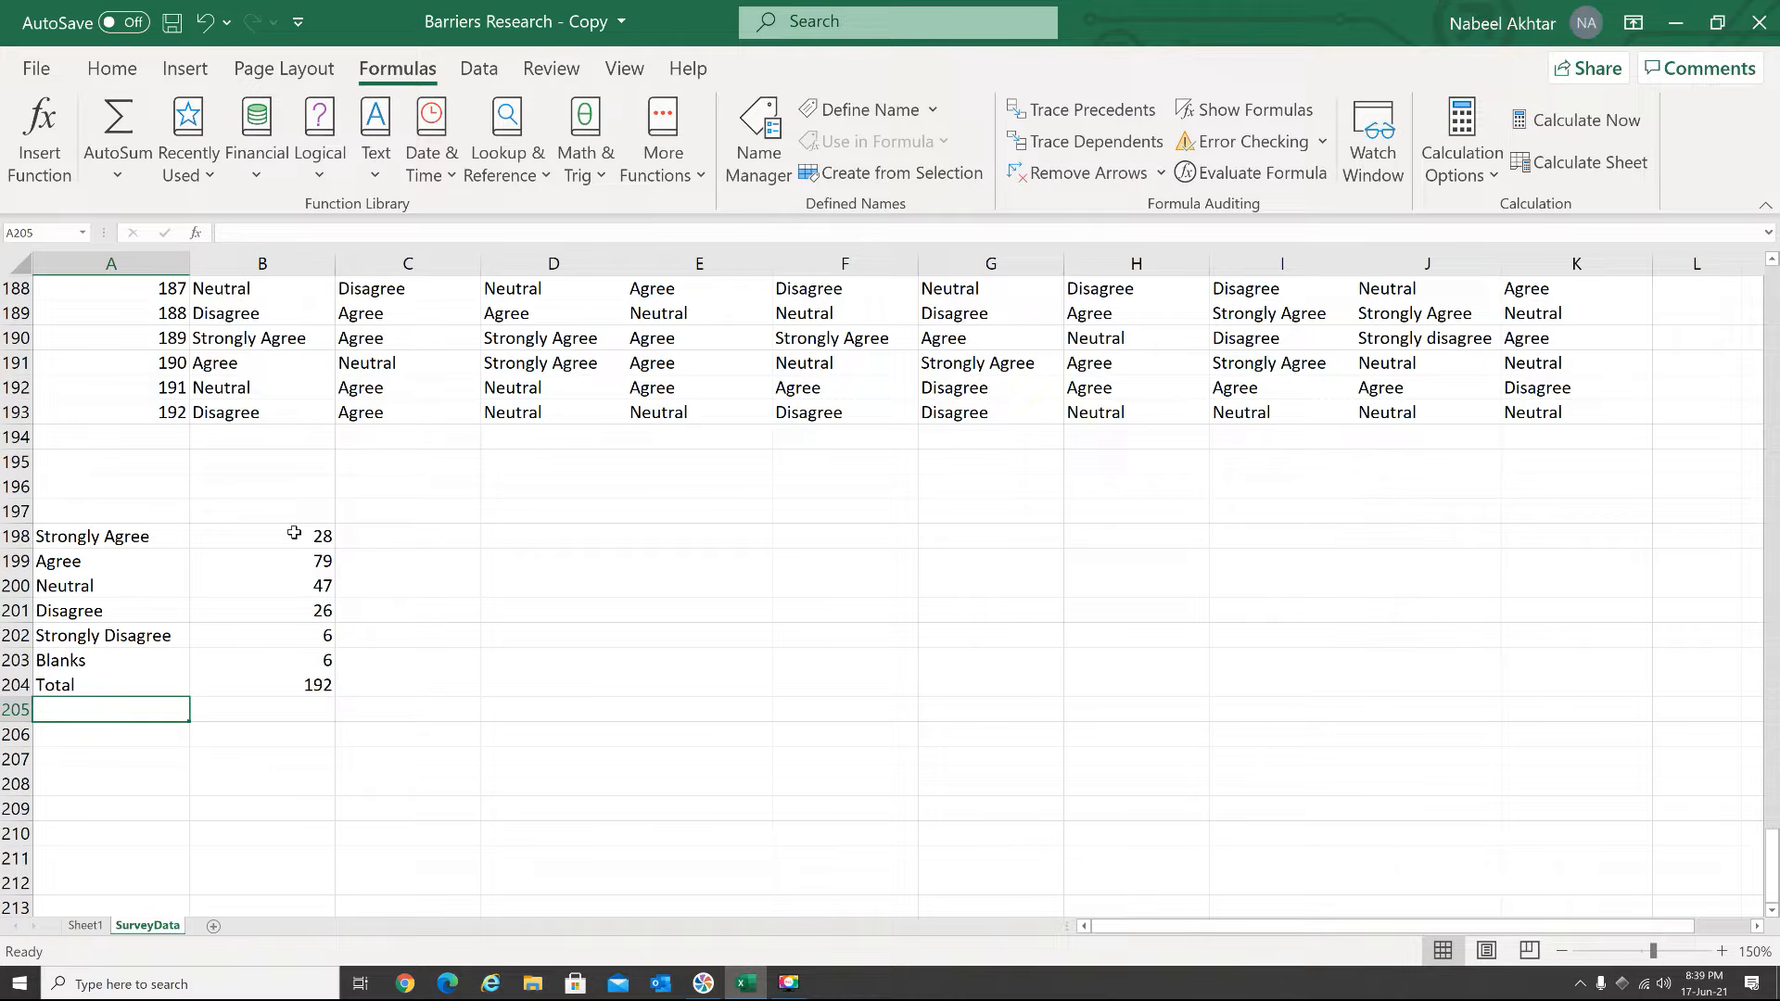
Fill the Question 1 formulas in B198:B204 across through column K and check the resulting counts for the first three questions
left_click_drag(294, 532, 1610, 704)
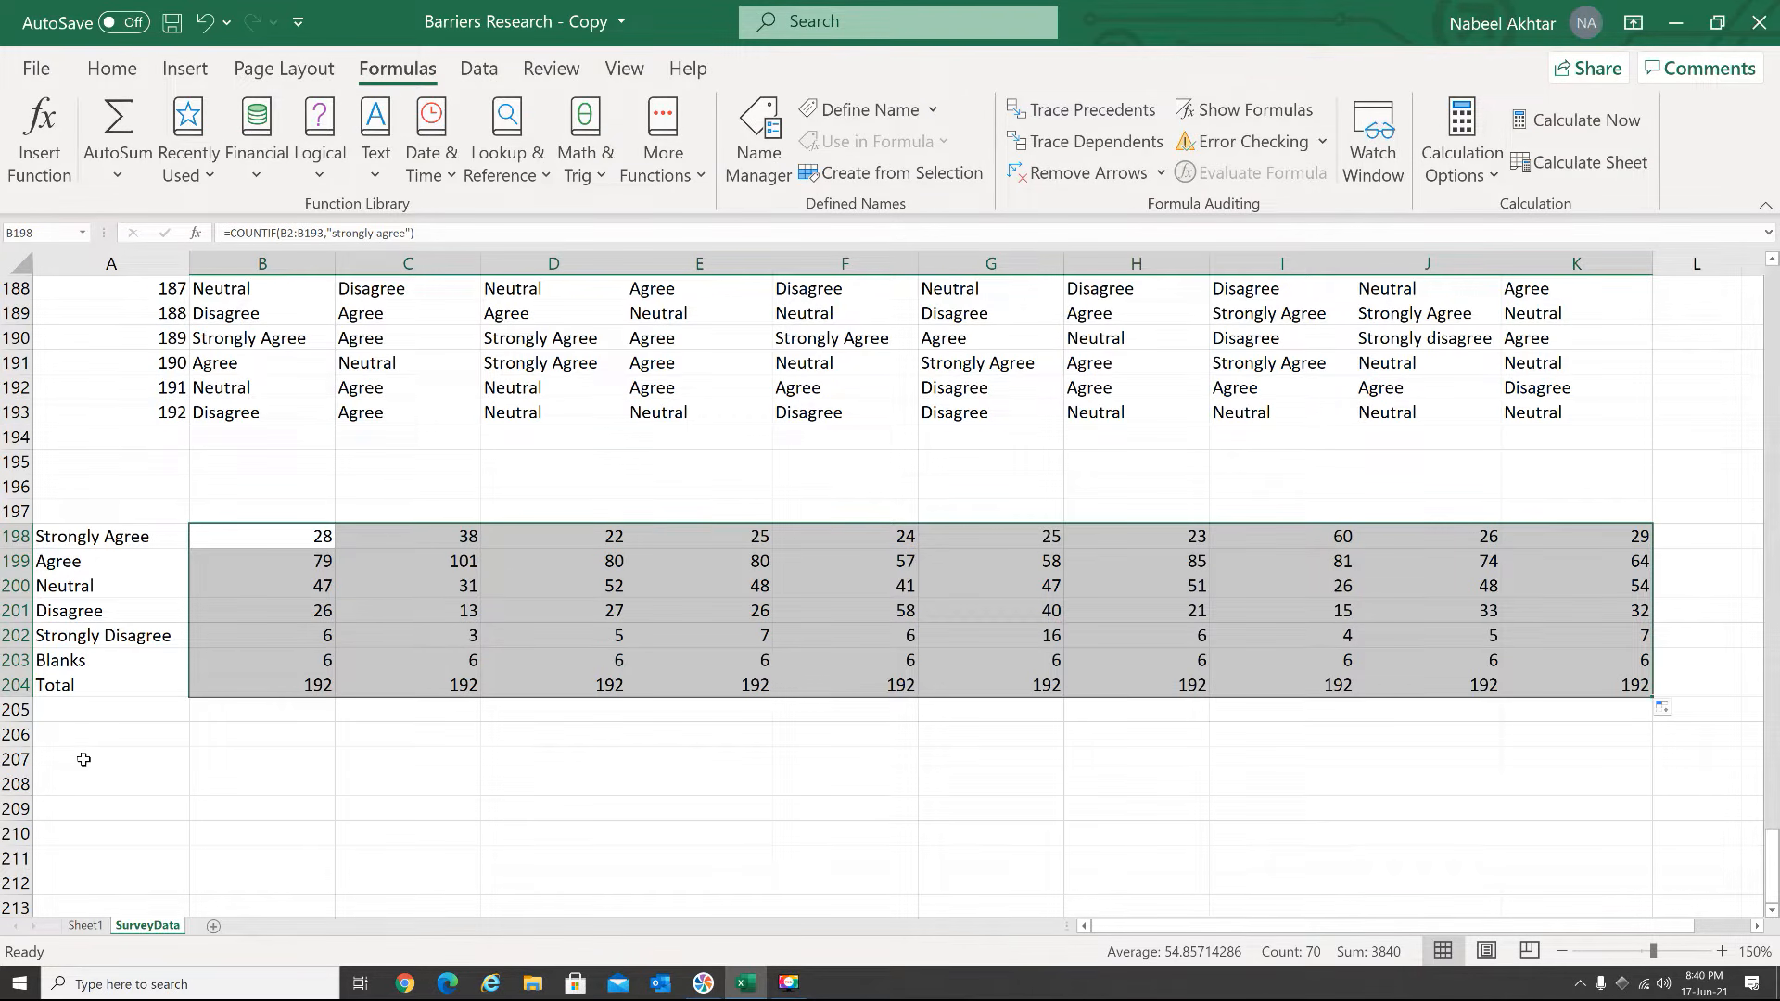
left_click_drag(288, 535, 309, 657)
left_click_drag(421, 533, 431, 661)
left_click_drag(554, 535, 568, 660)
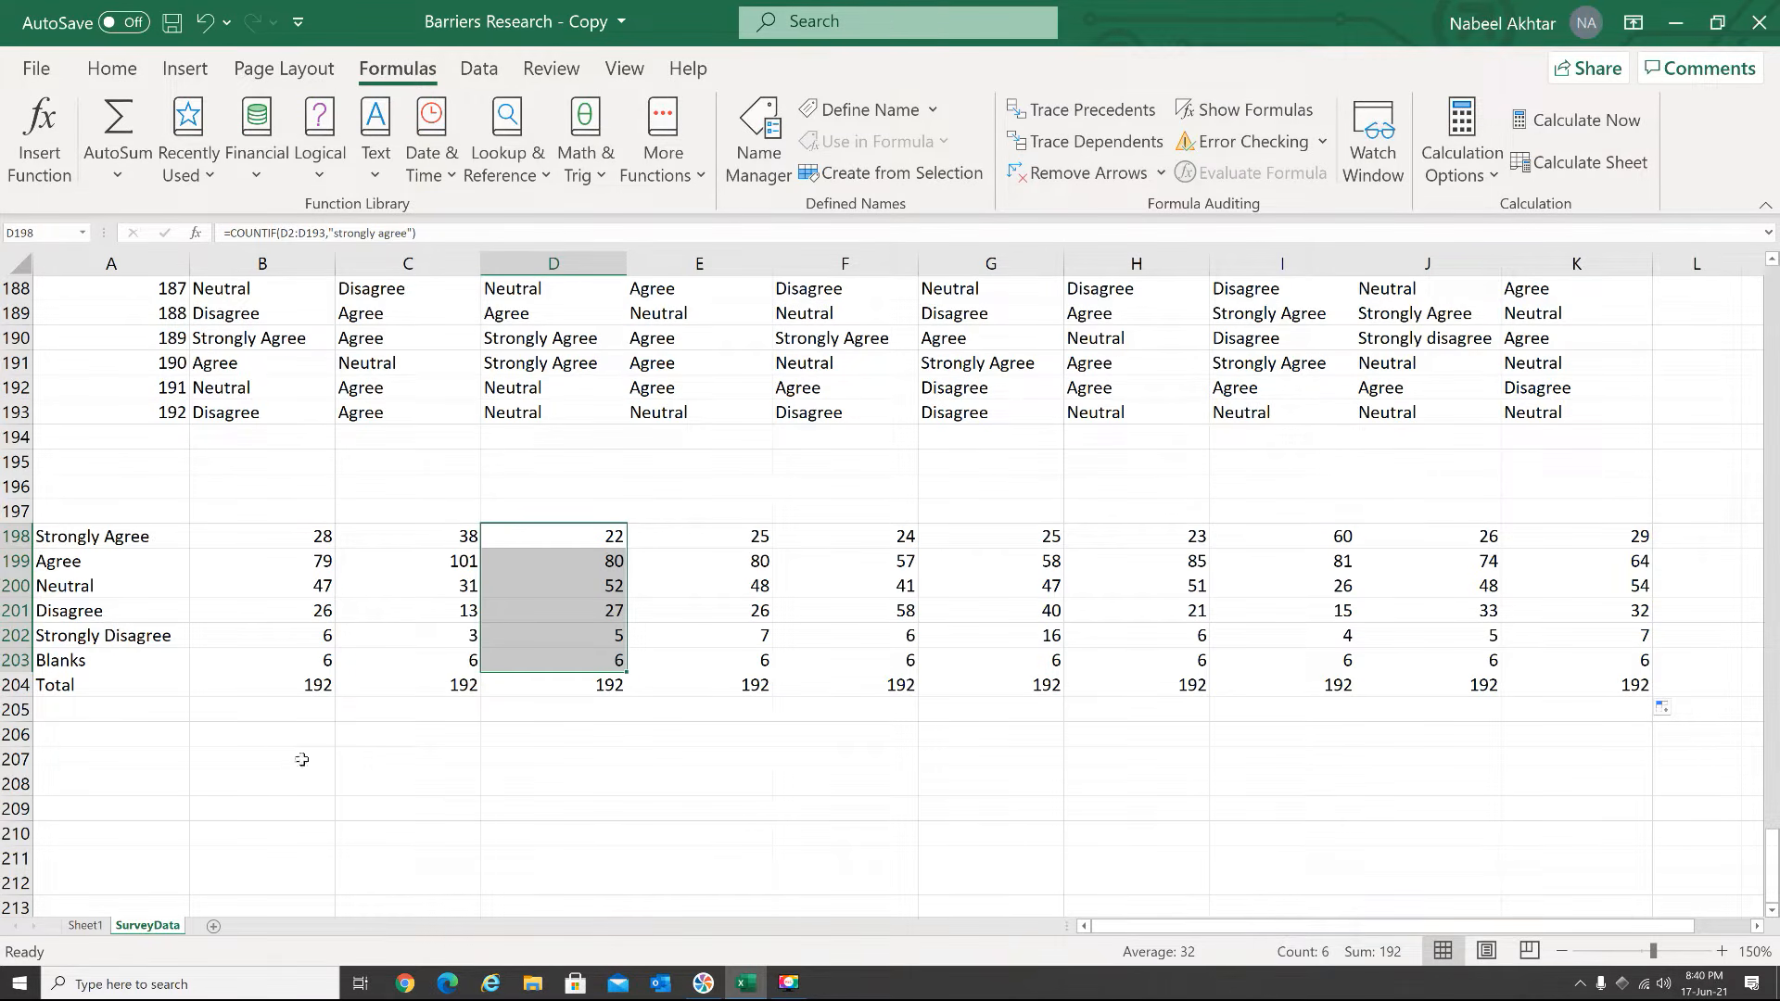
Copy the category labels in A198:A204, including Total, to a second block starting at A208
left_click_drag(79, 536, 80, 684)
key("ctrl+c")
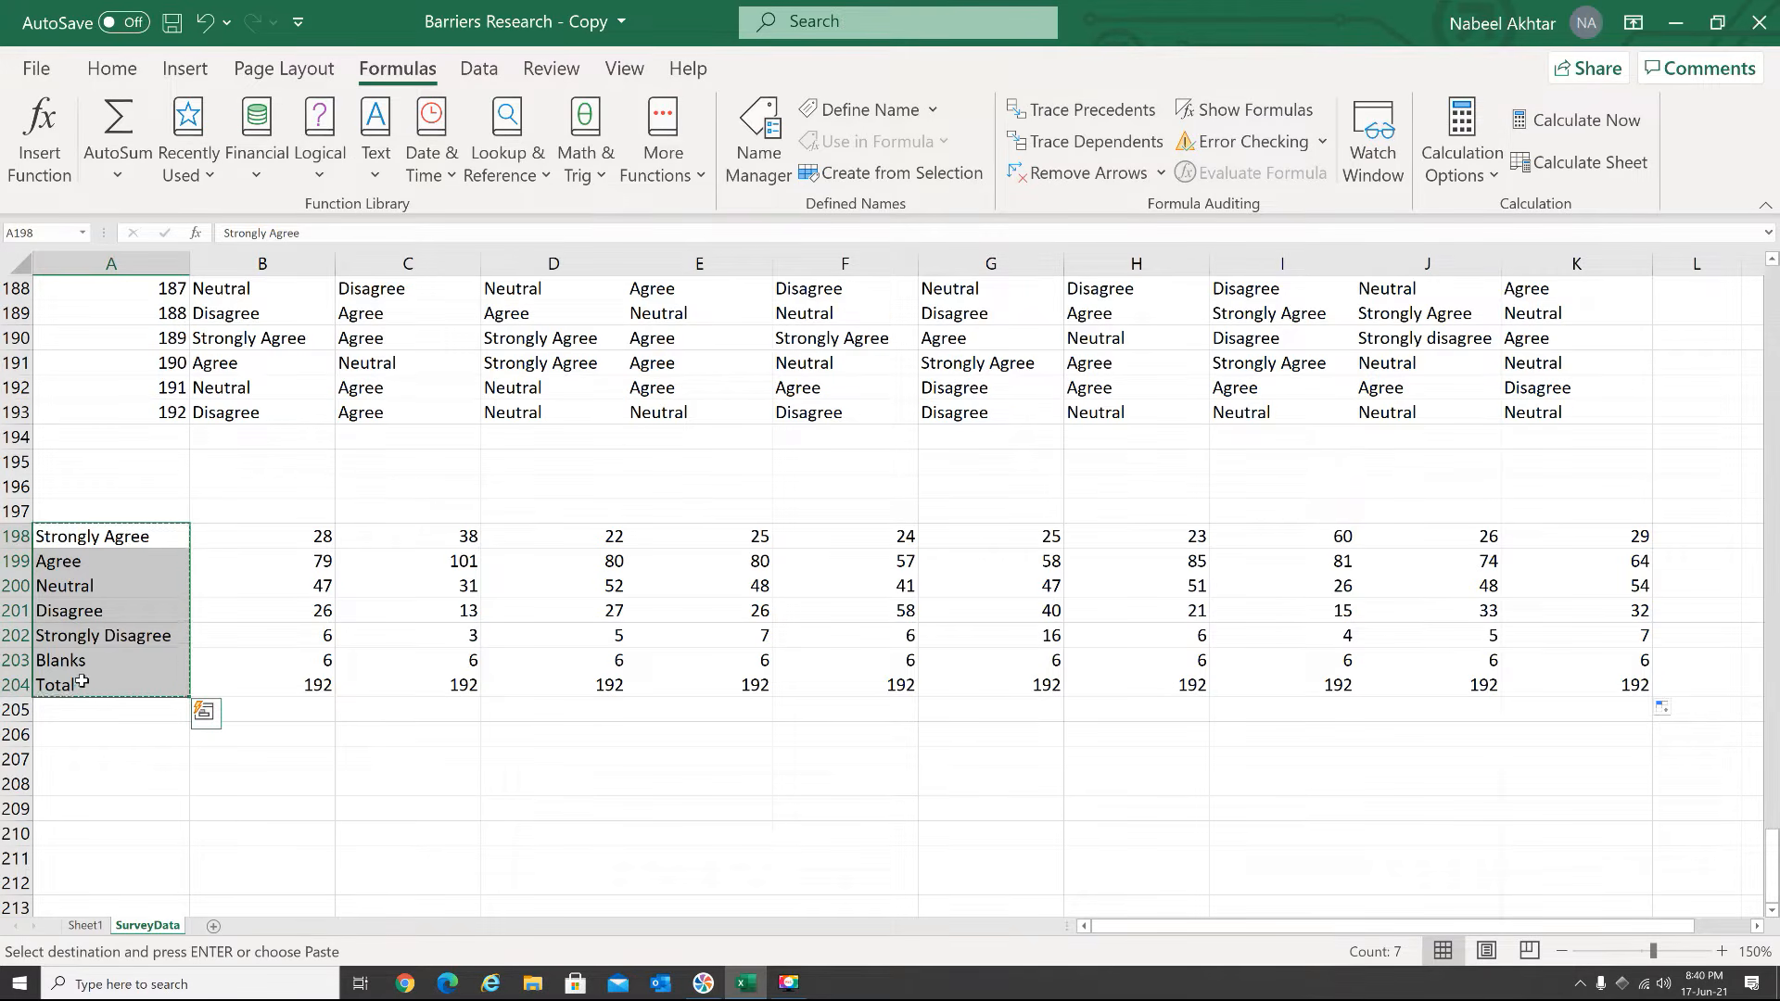
left_click(75, 784)
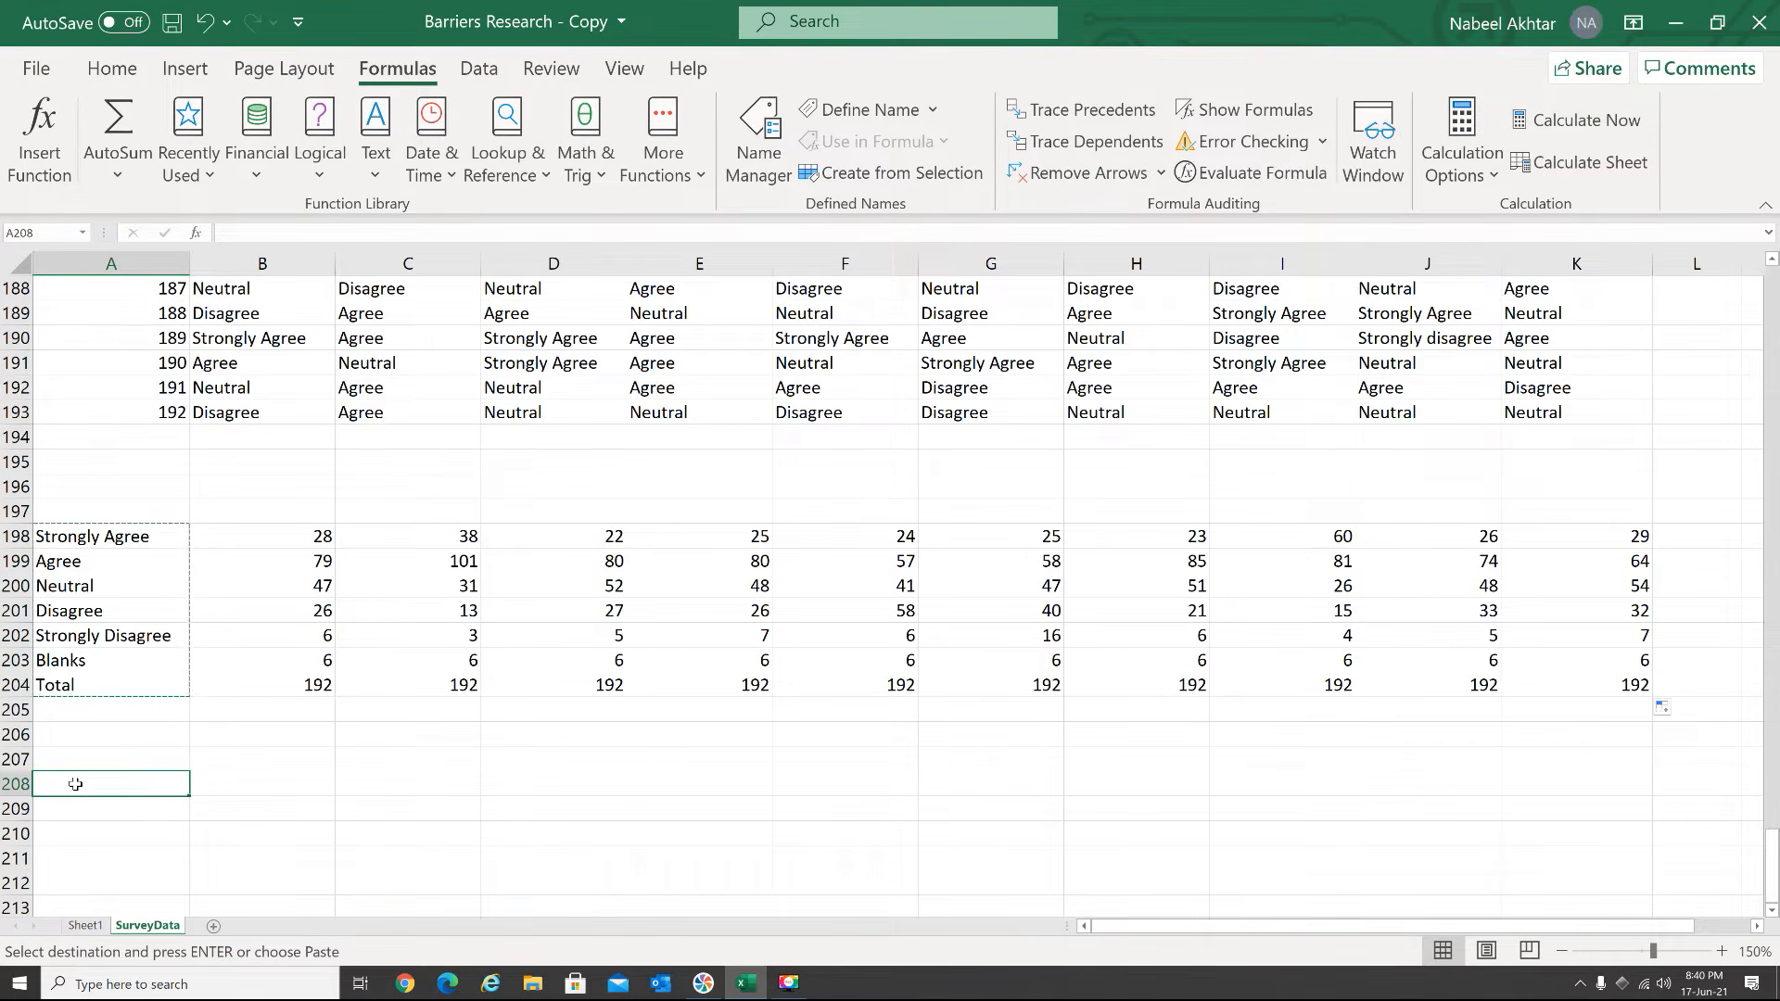
key("ctrl+v")
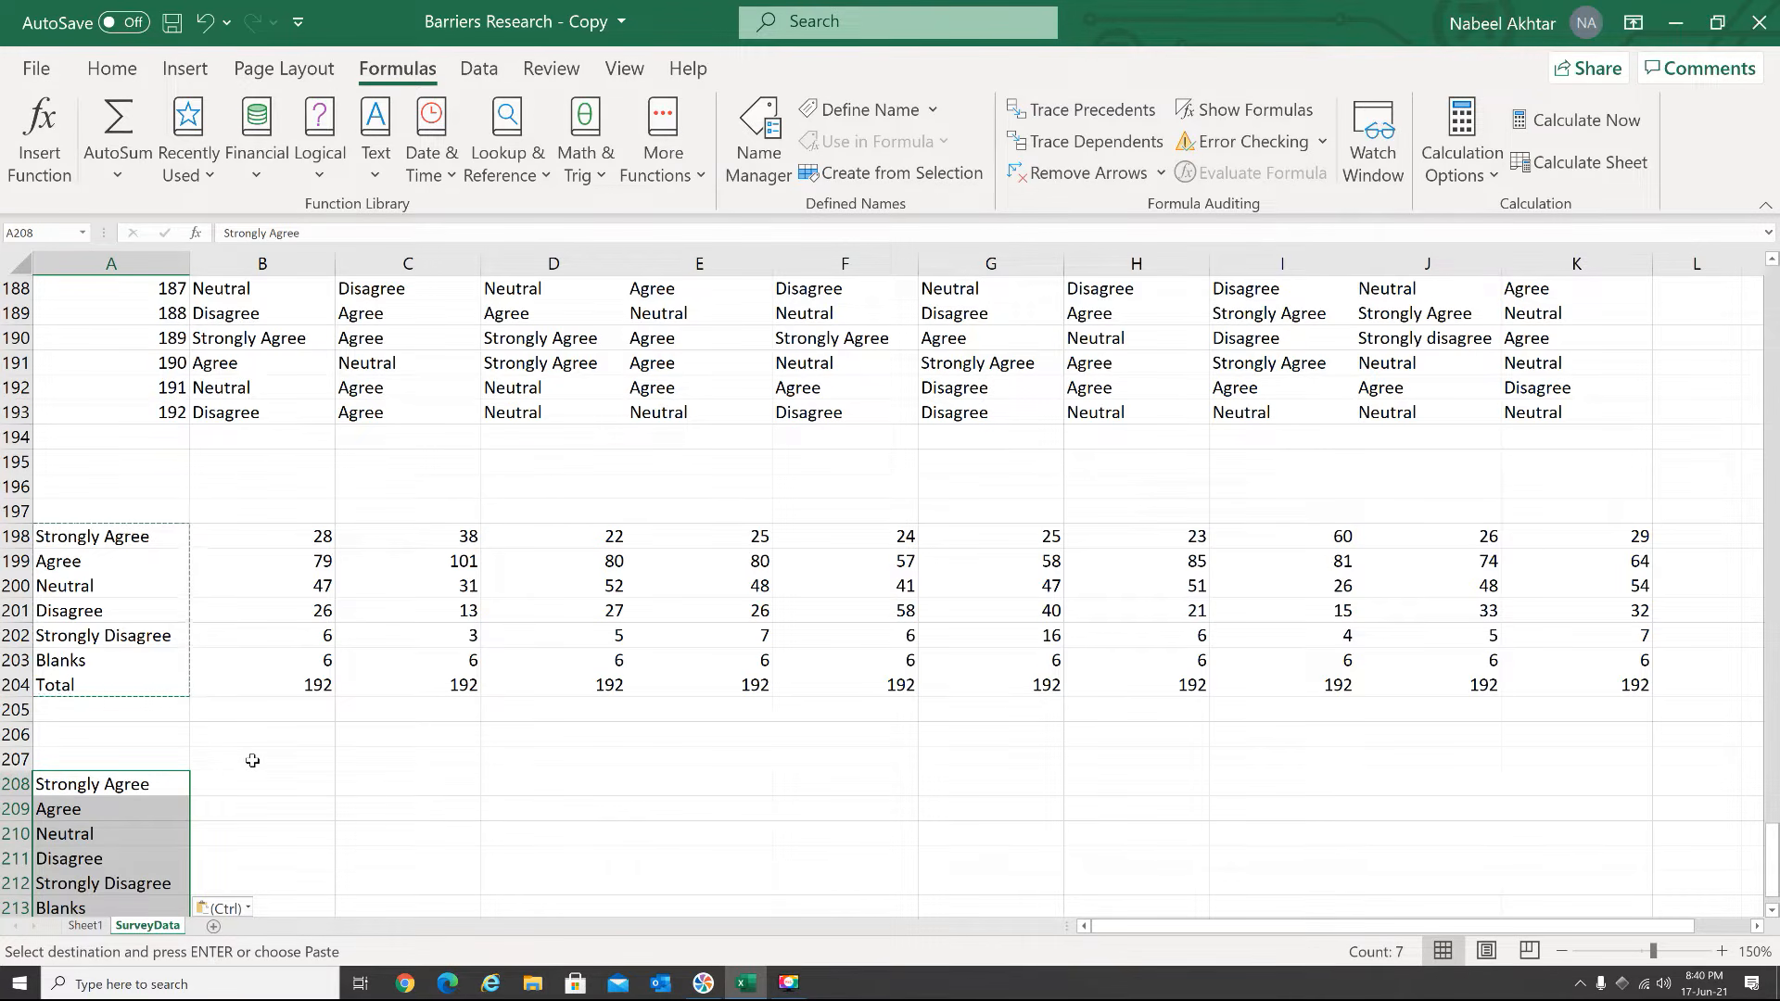
Calculate the Question 1 Strongly Agree percentage in B208 with =(B198/B204)*100
left_click(252, 762)
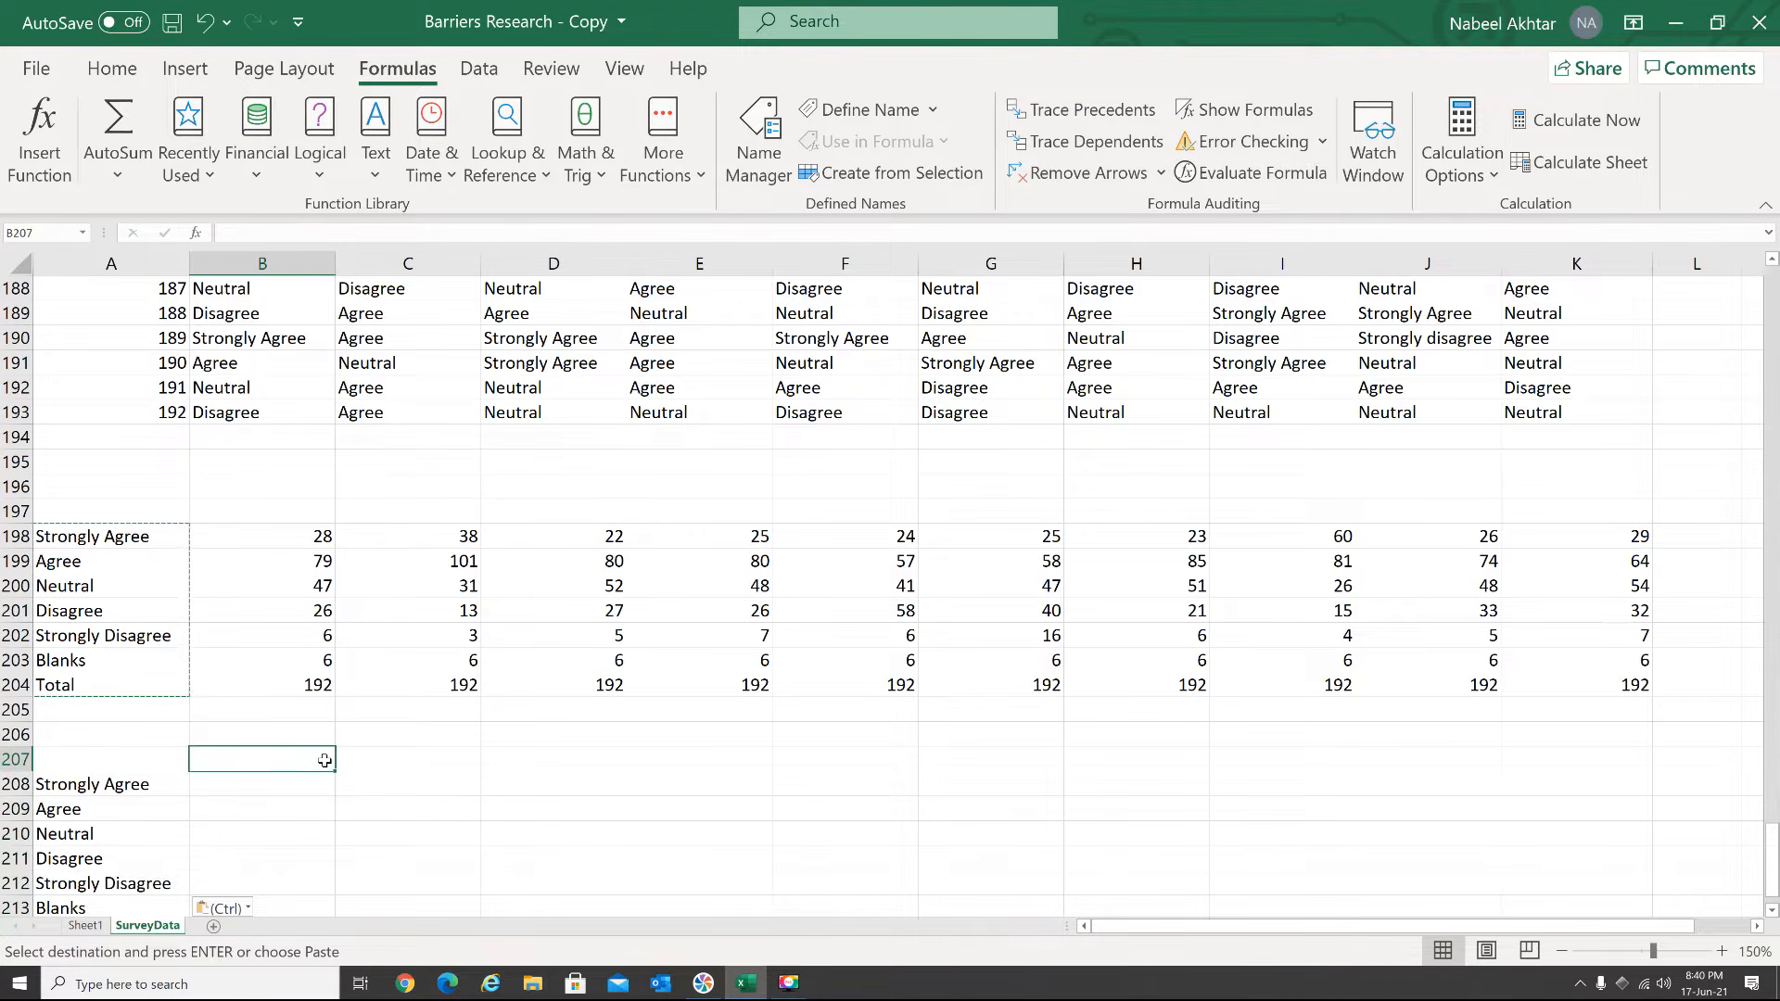
left_click(262, 784)
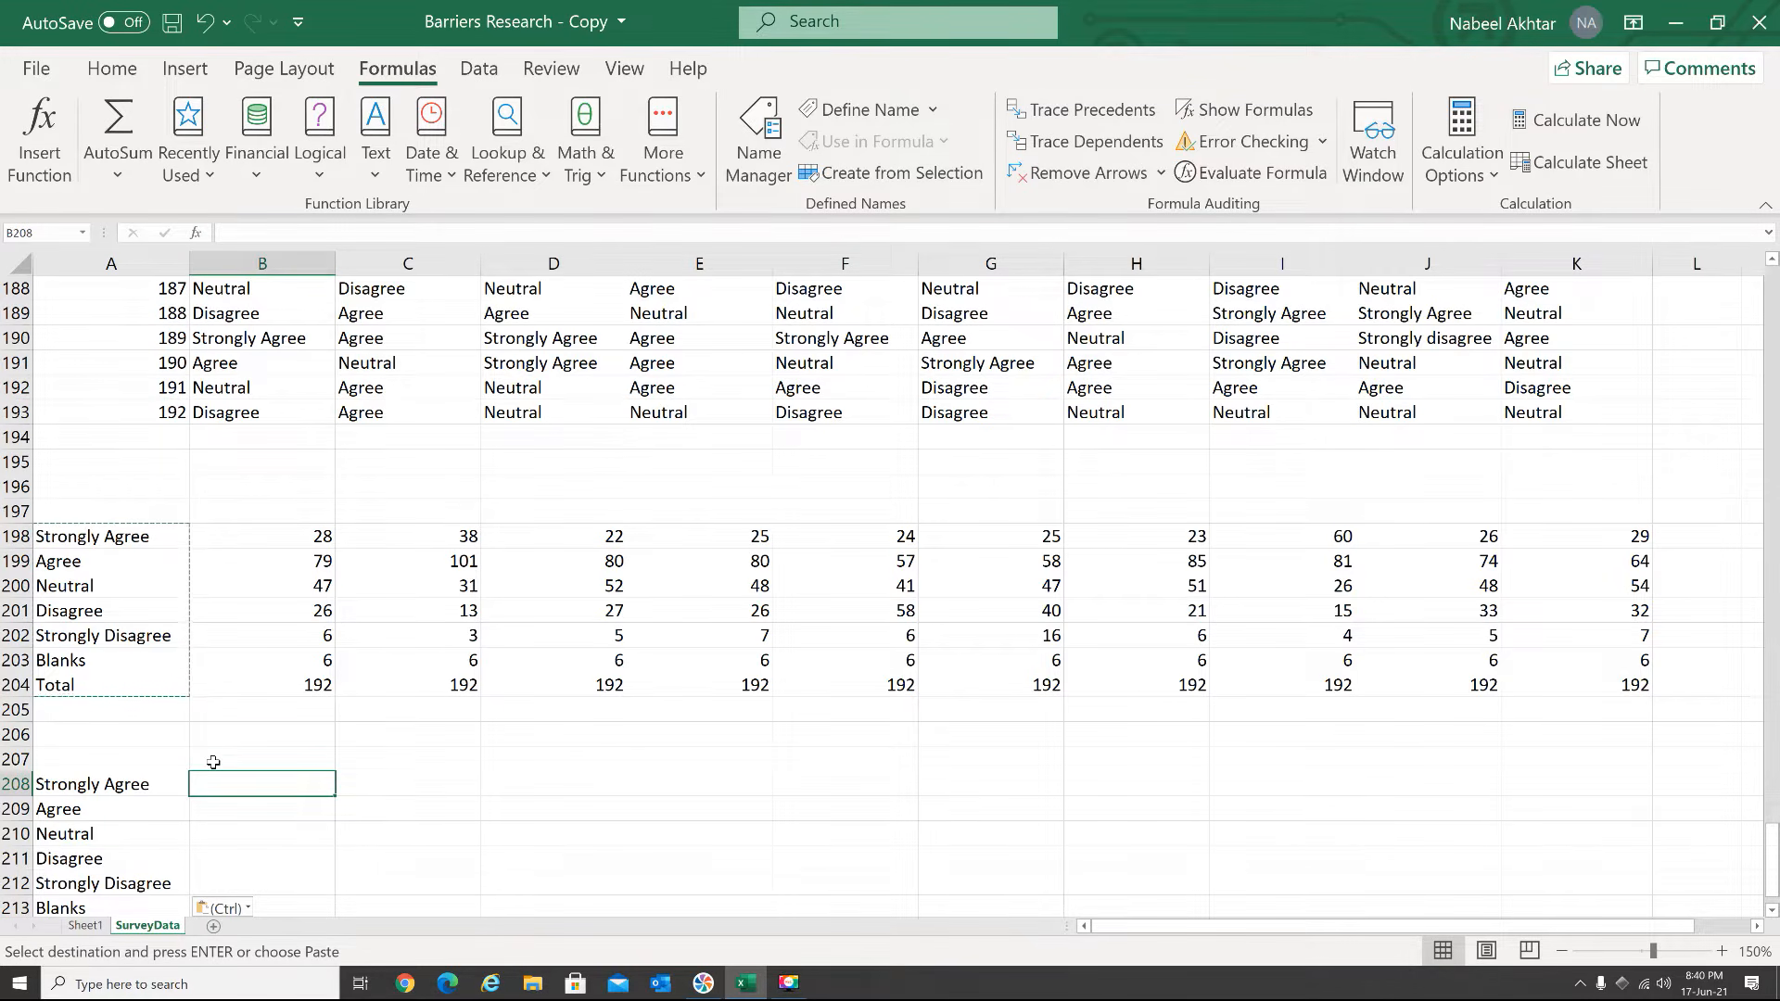
type("=")
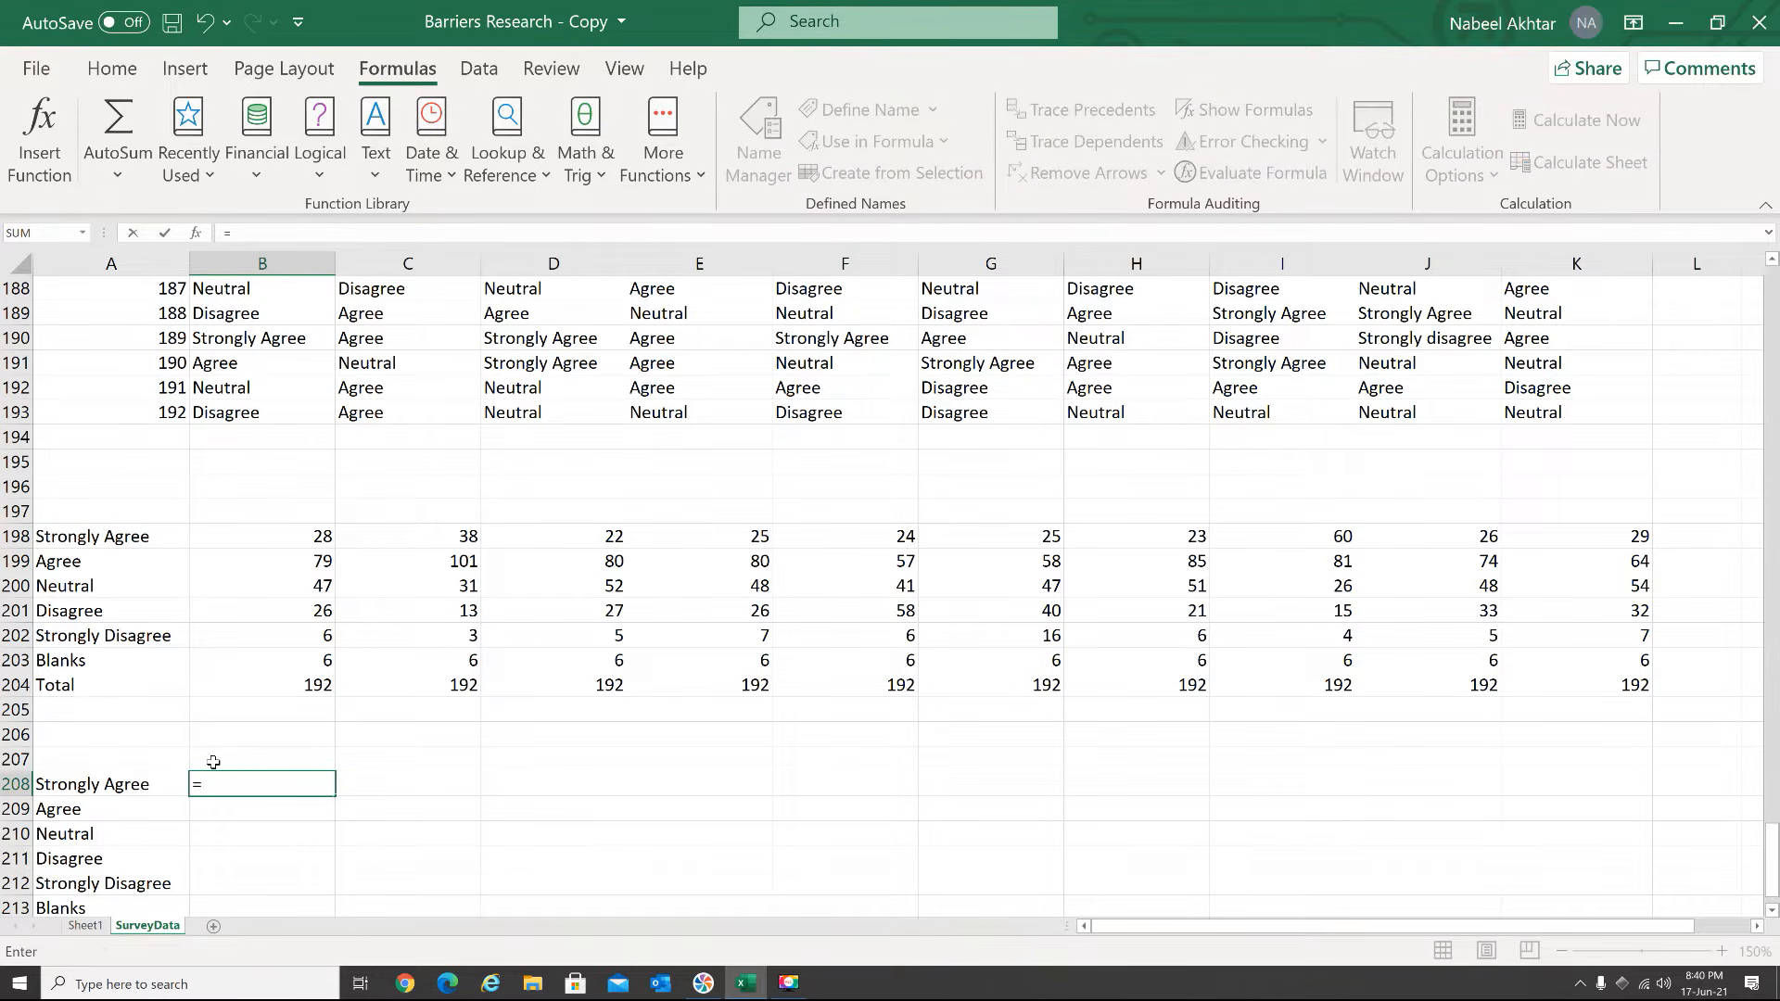
type("count")
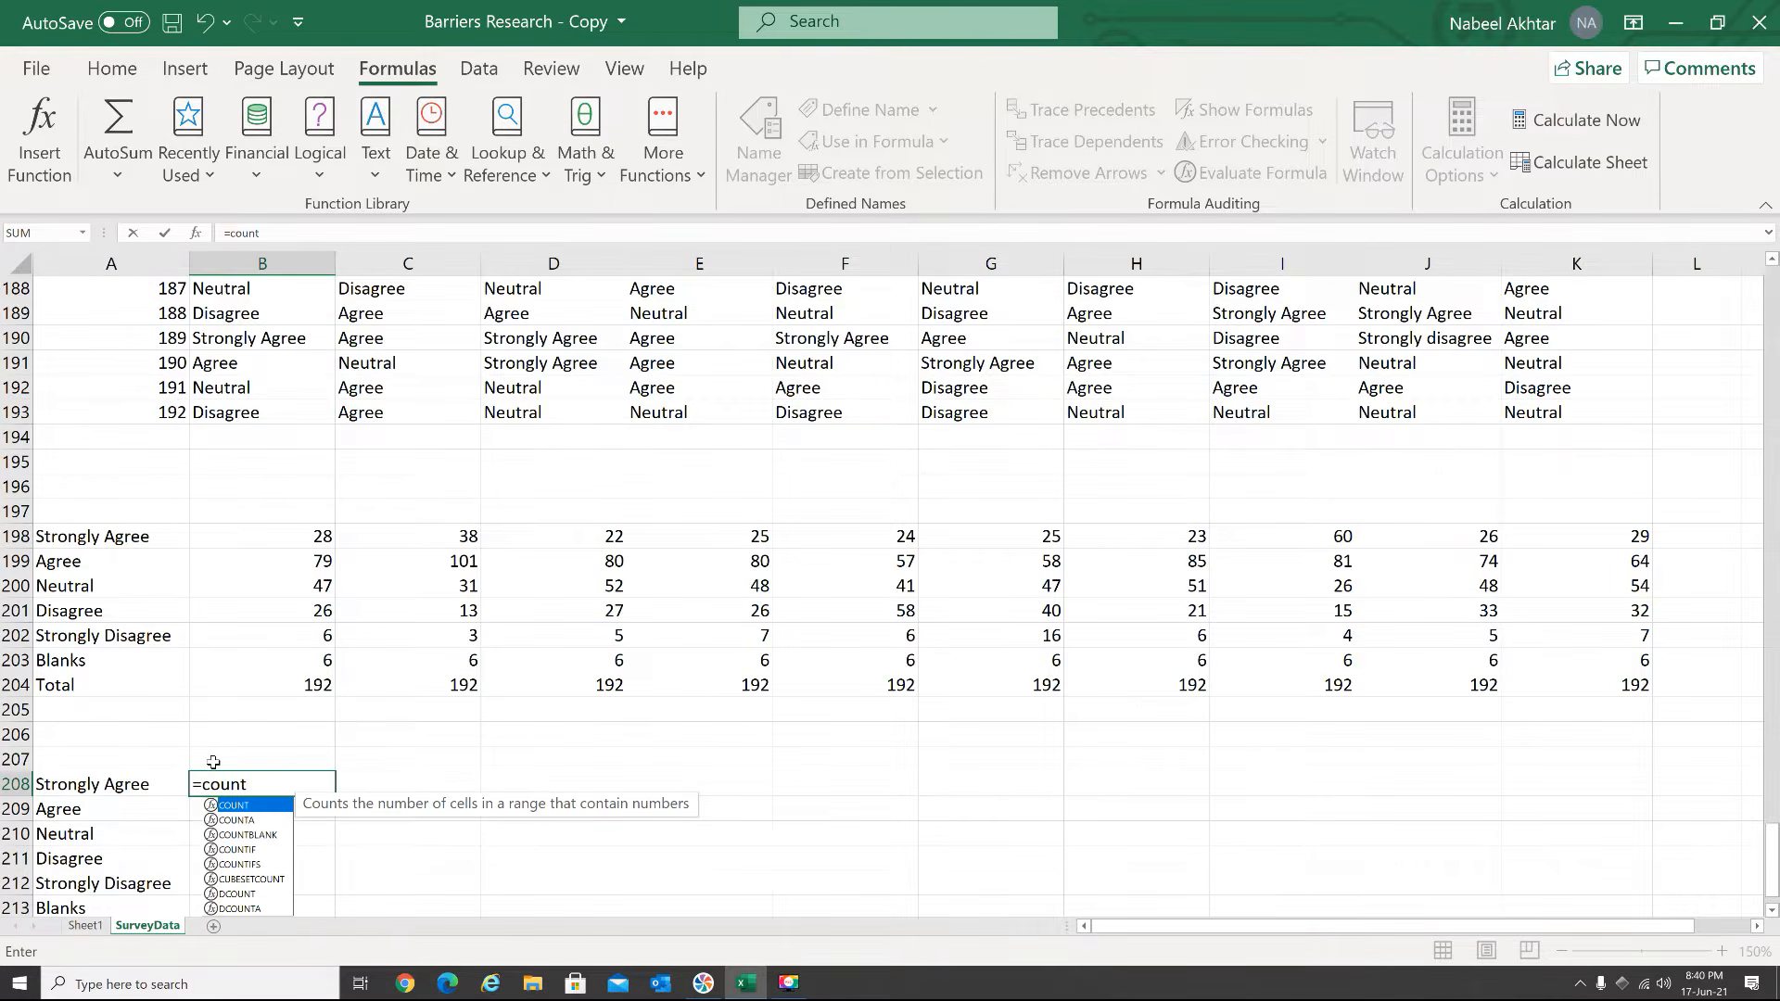
key("BackSpace")
key("BackSpace")
key("BackSpace")
key("BackSpace")
key("BackSpace")
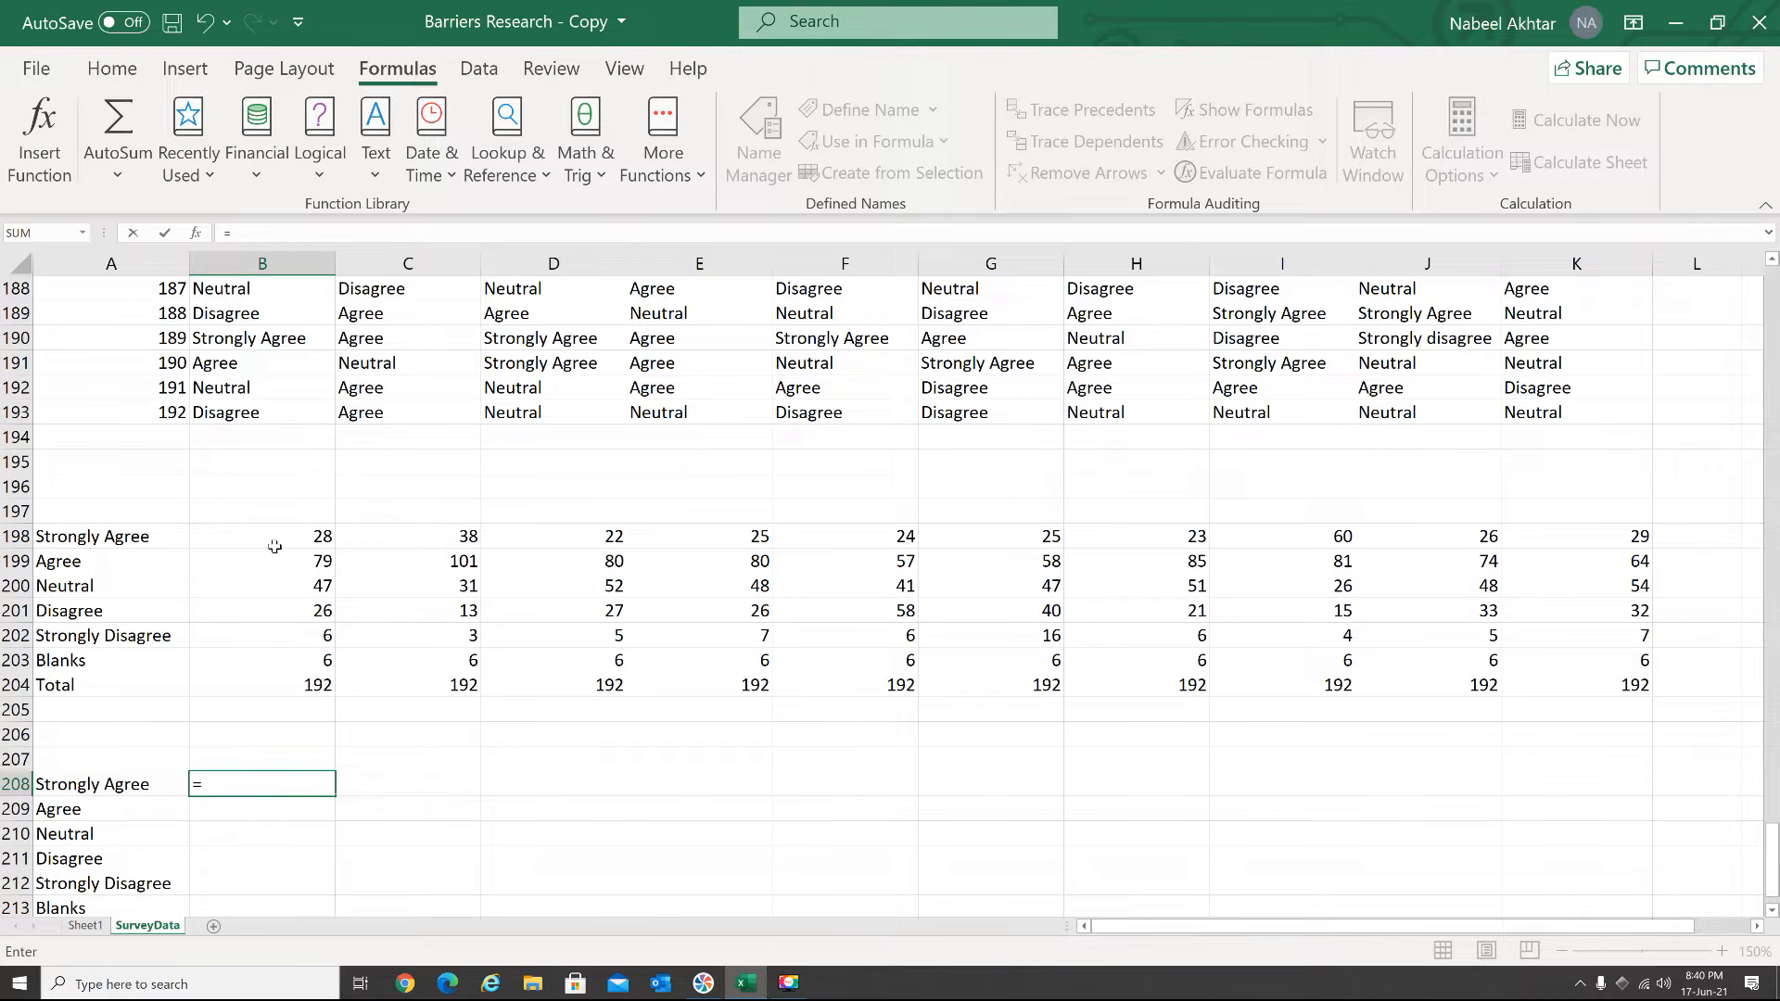
type("(")
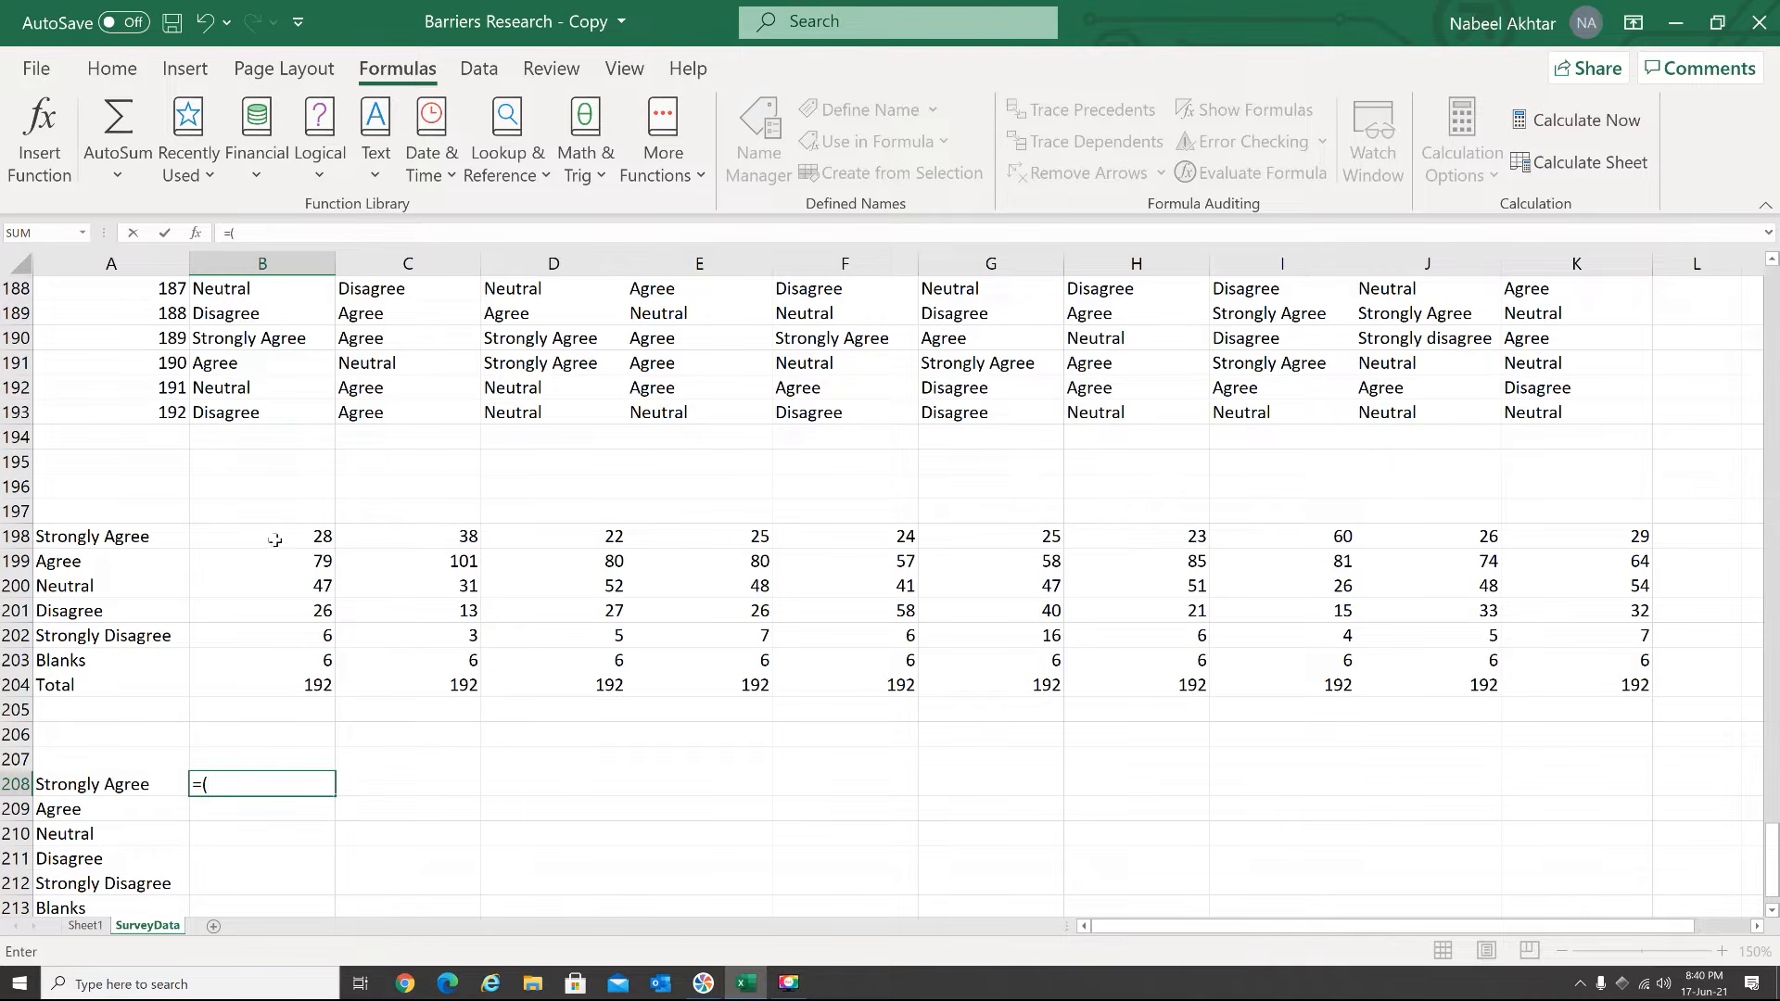
left_click(271, 536)
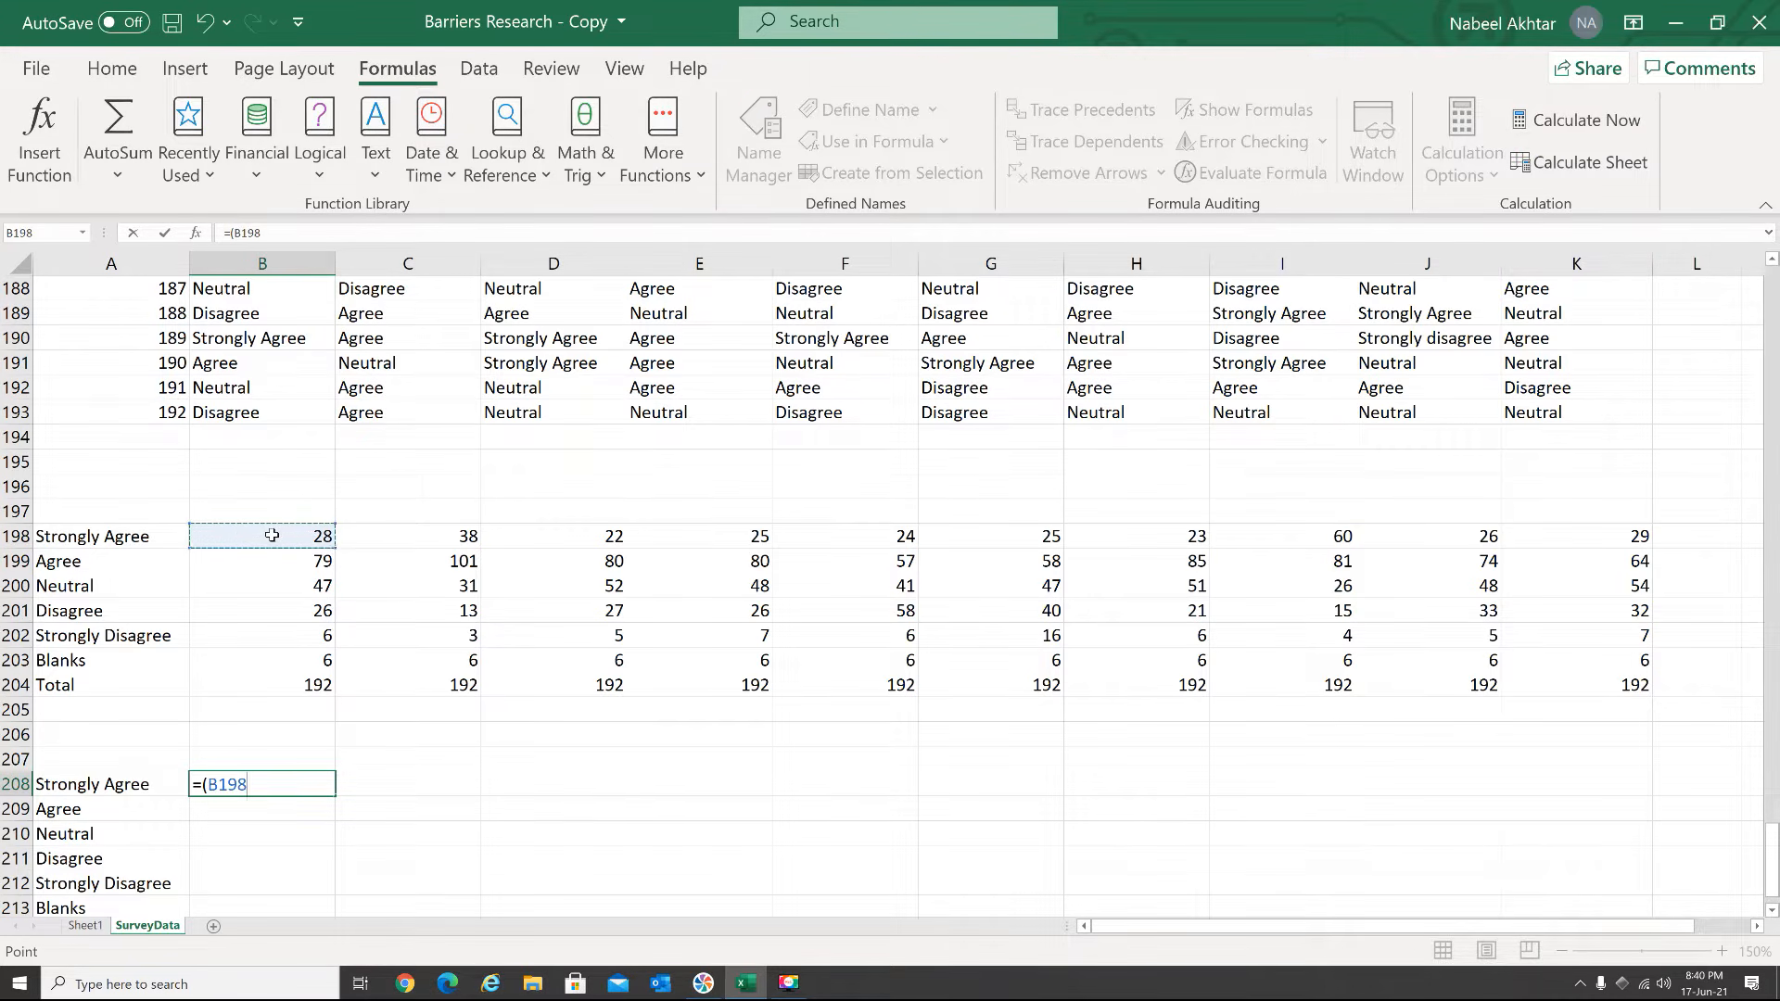
type("/")
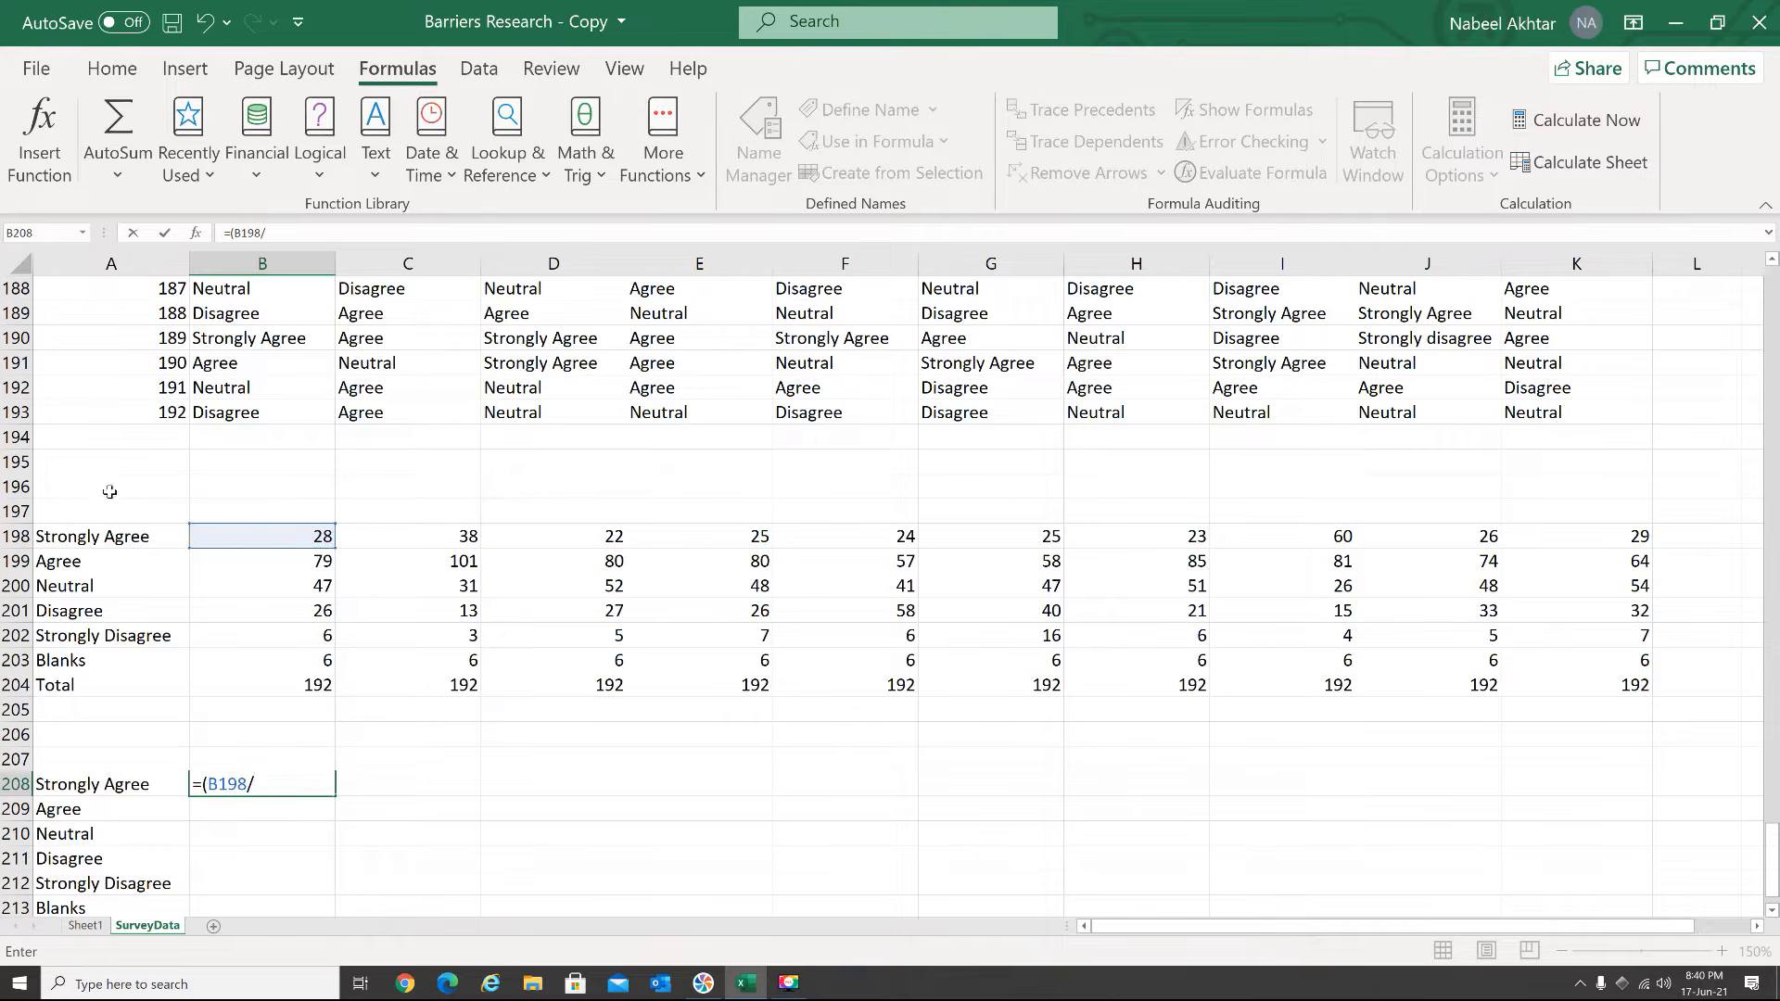
left_click(301, 686)
type(")")
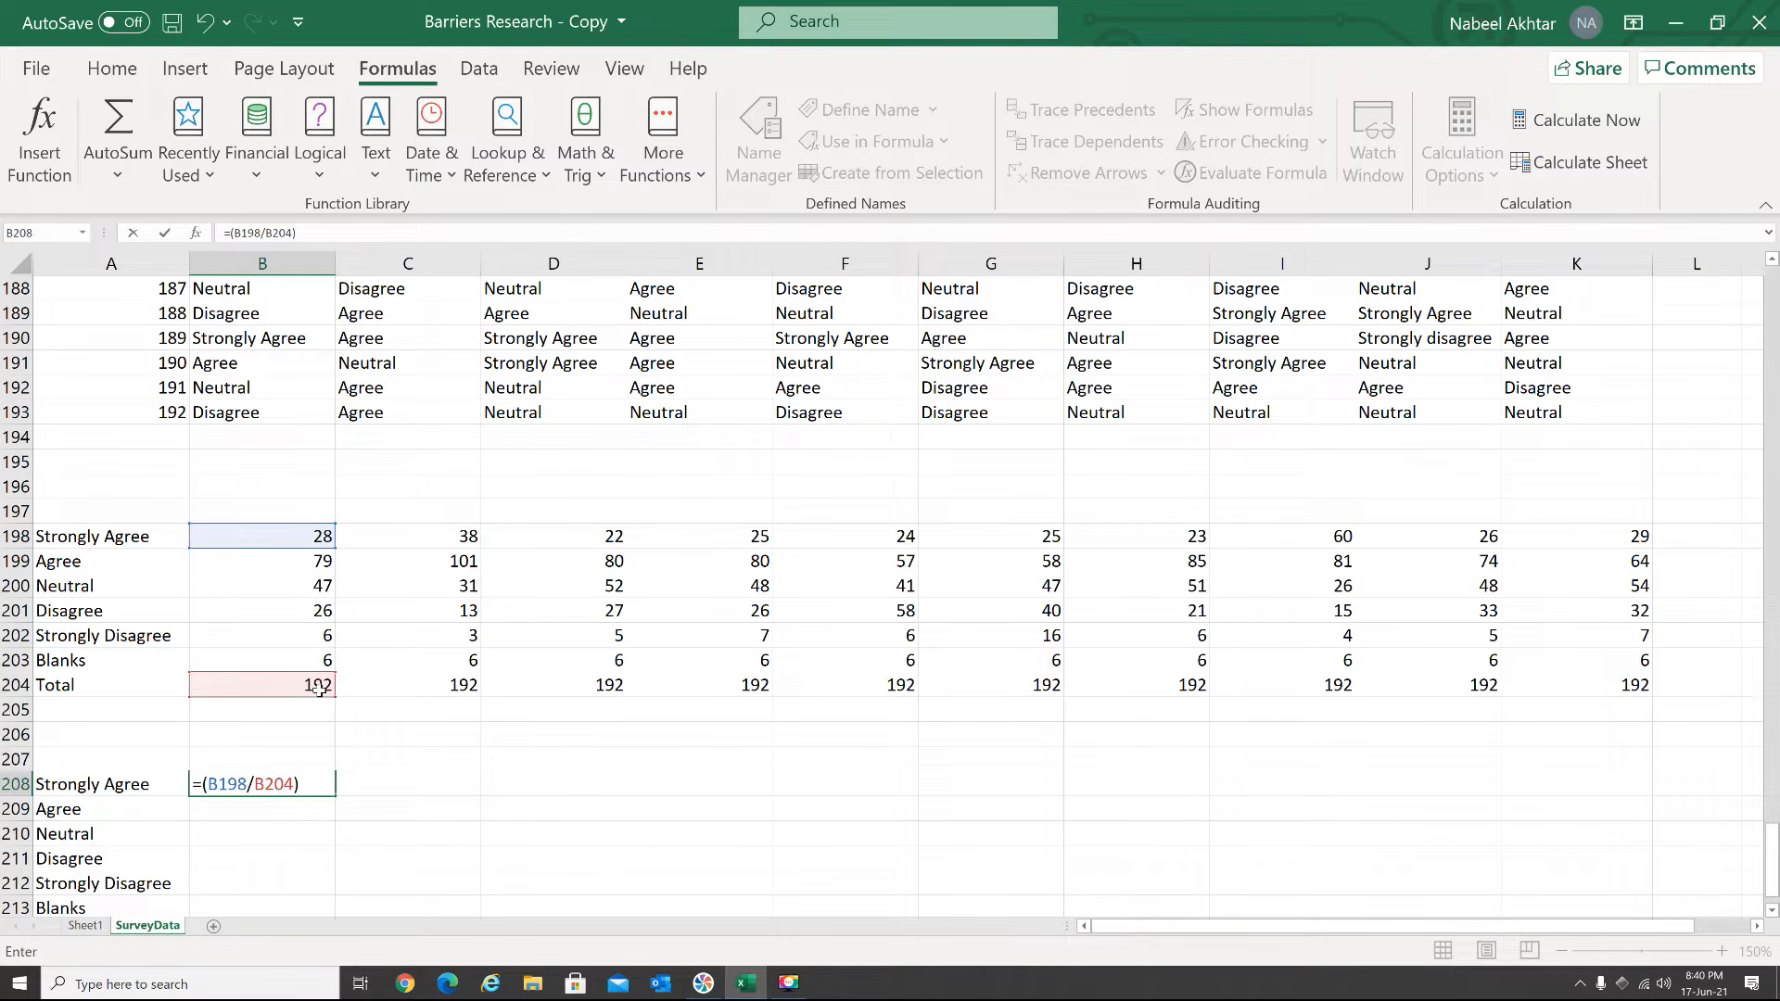
type("*100")
key("Return")
Lock the total's row in the B208 formula so it reads =(B198/B$204)*100
left_click(279, 790)
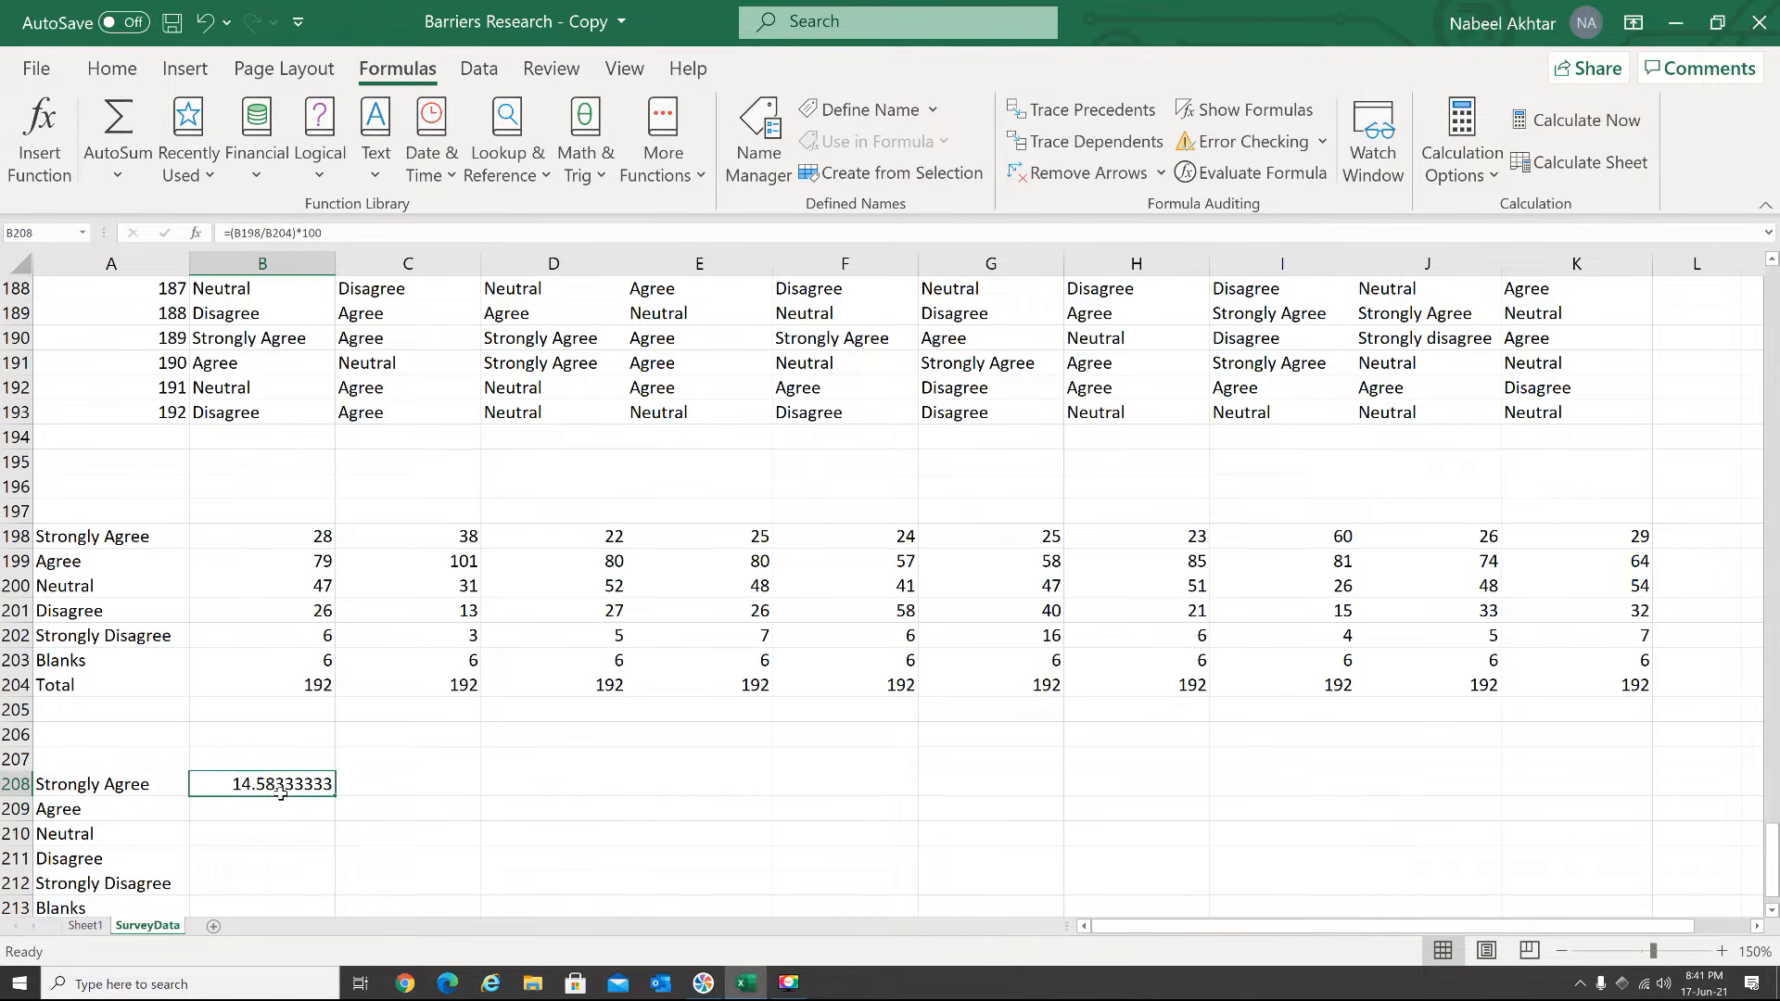
left_click(273, 233)
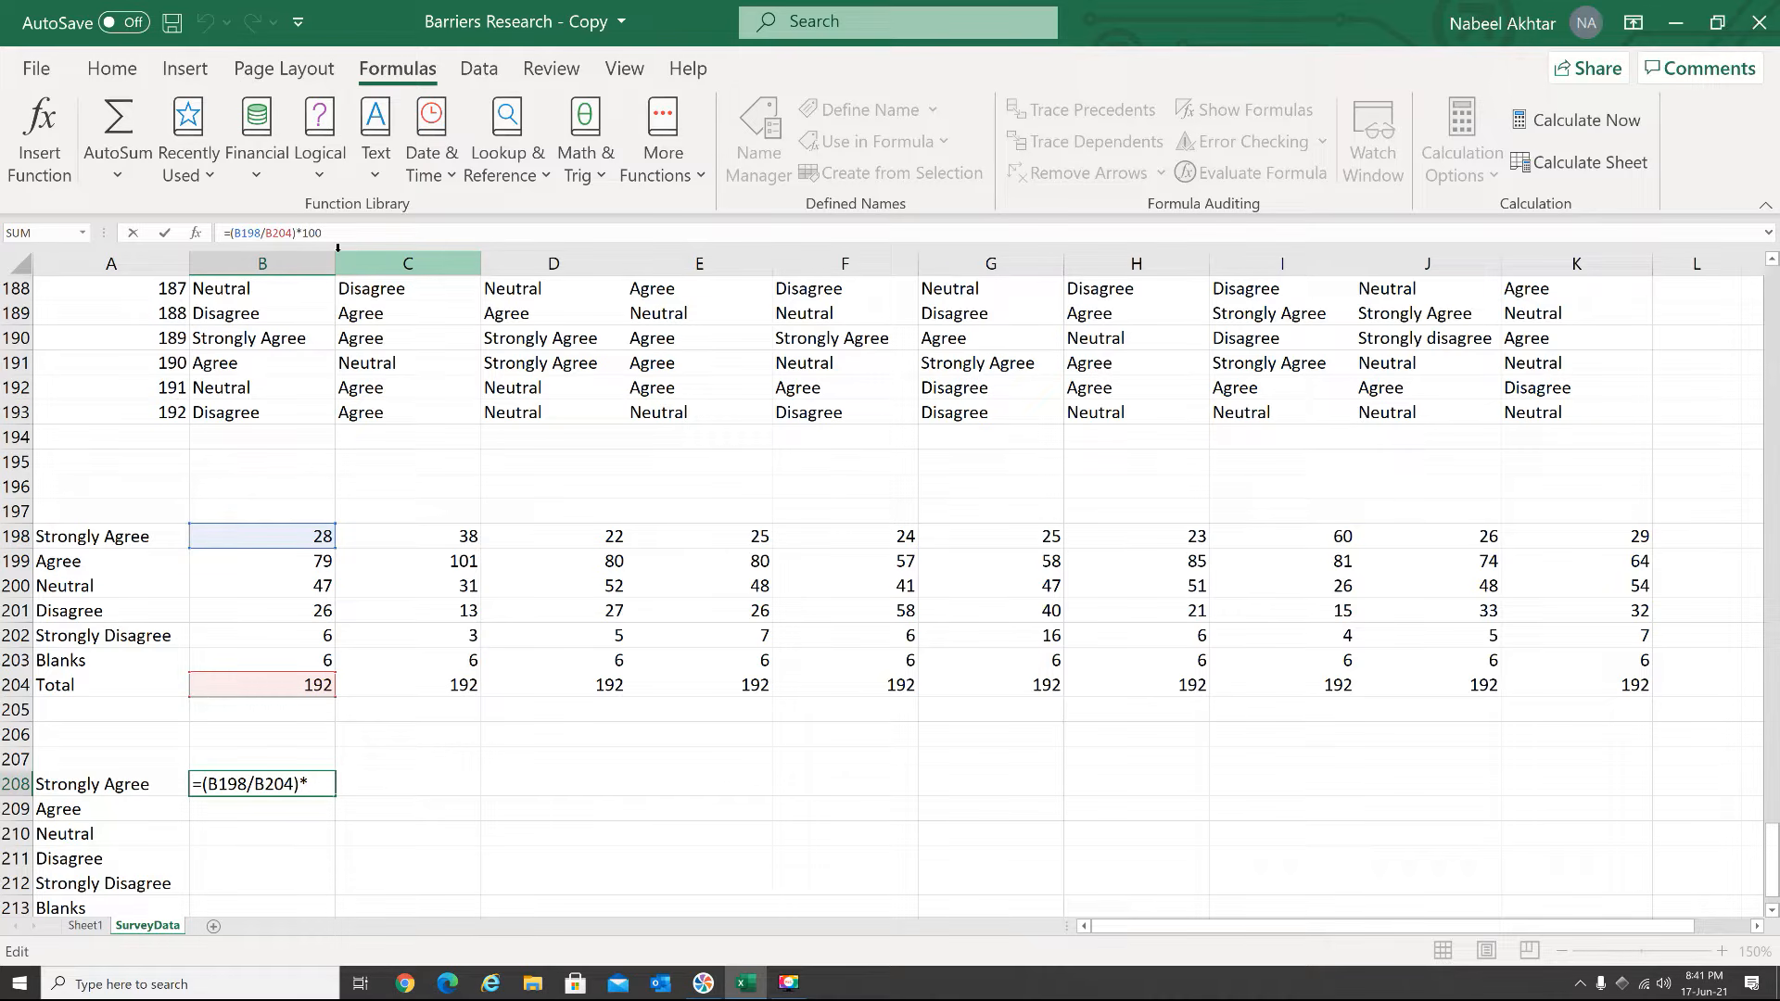
type("$")
key("Return")
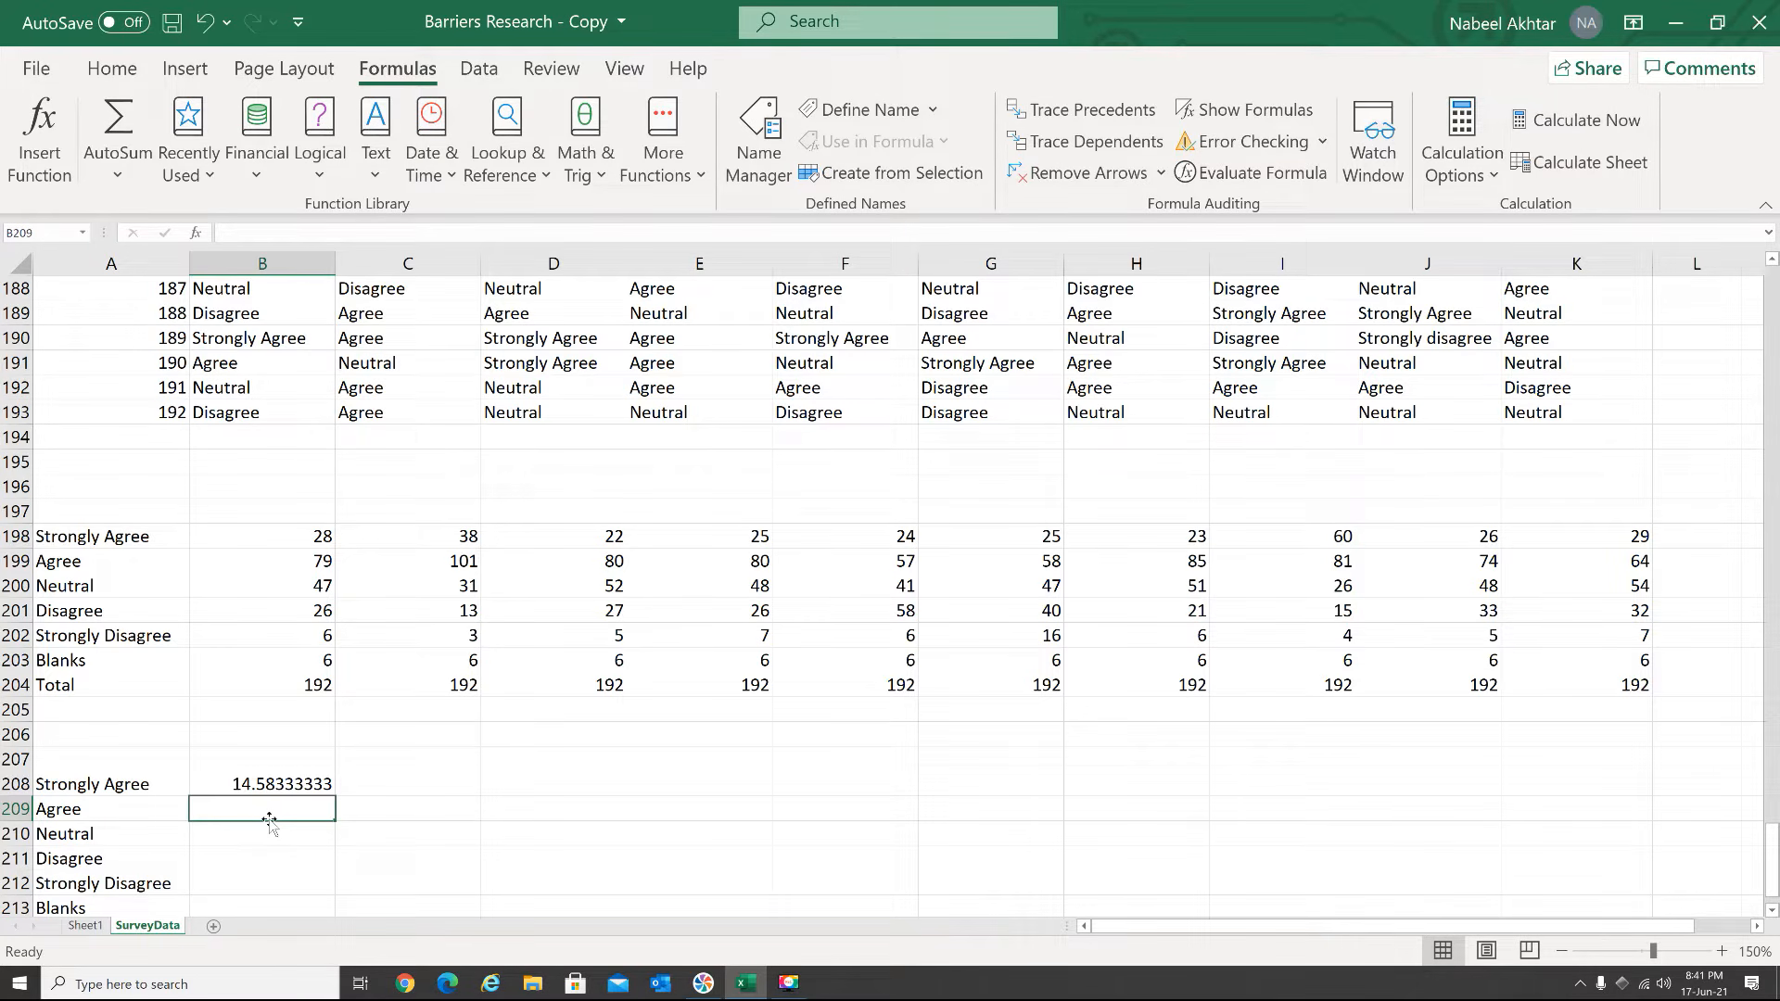
Fill the B208 percentage formula down through the Blanks row in B213
left_click(281, 785)
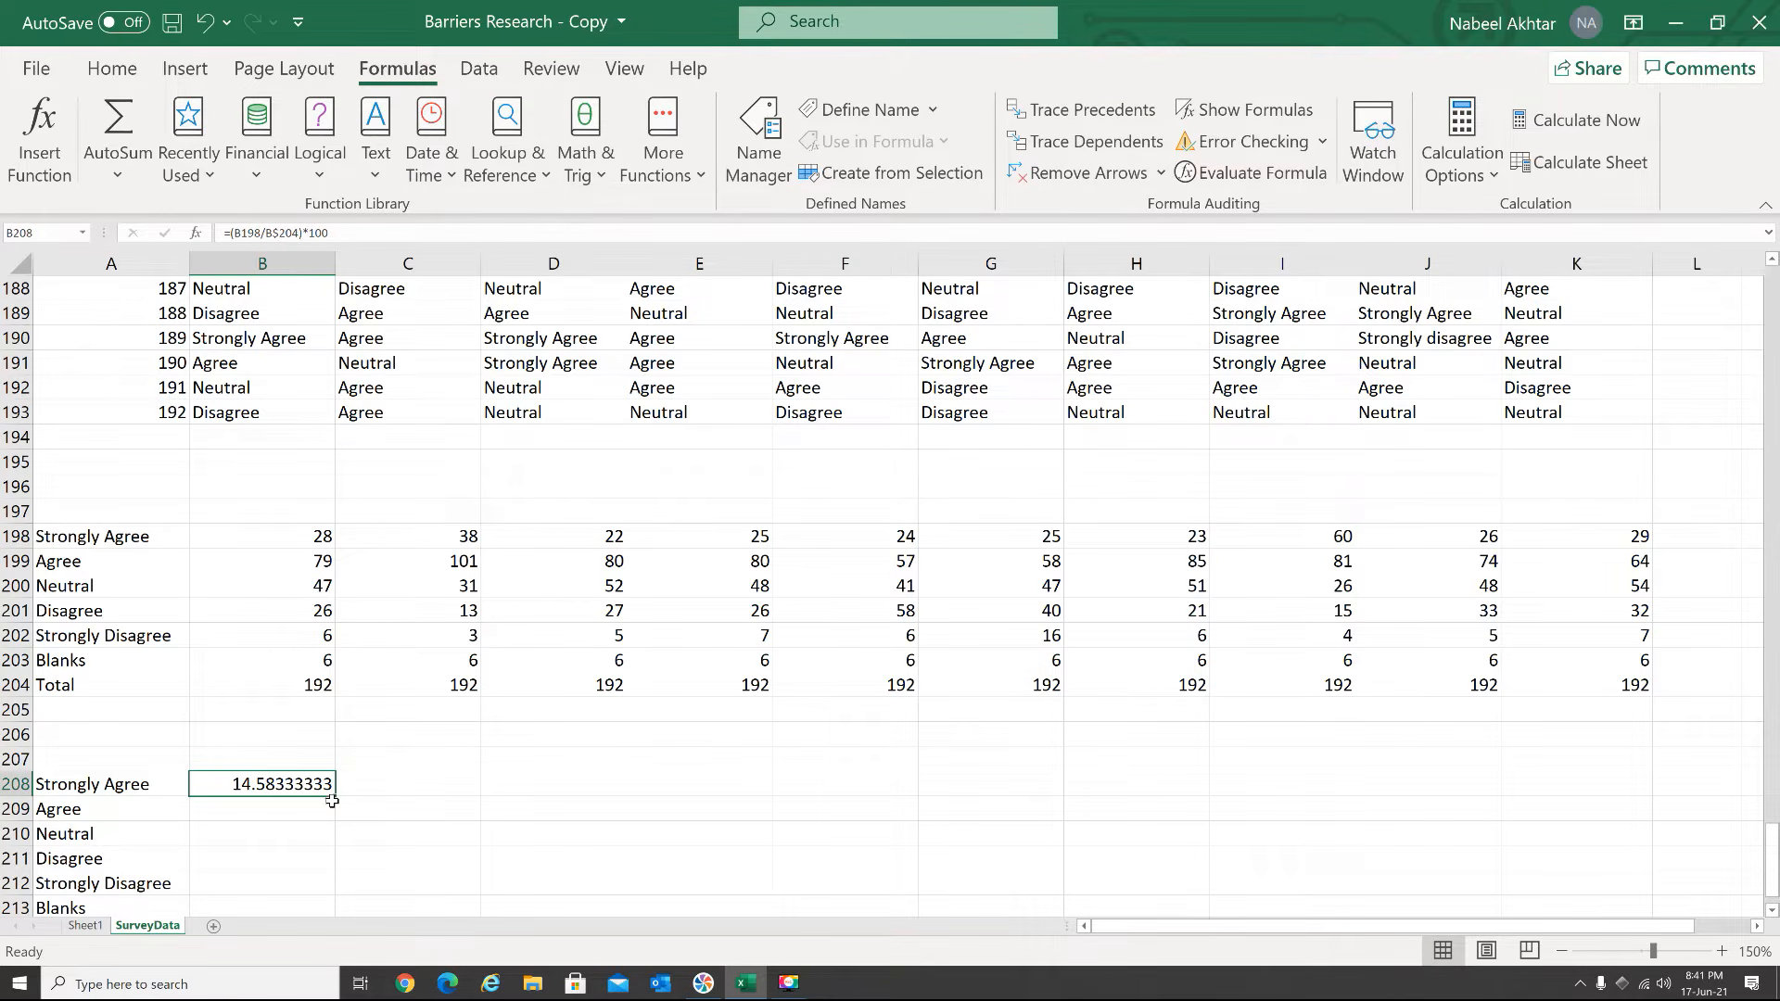
left_click_drag(336, 796, 340, 913)
scroll(409, 844, "down", 2)
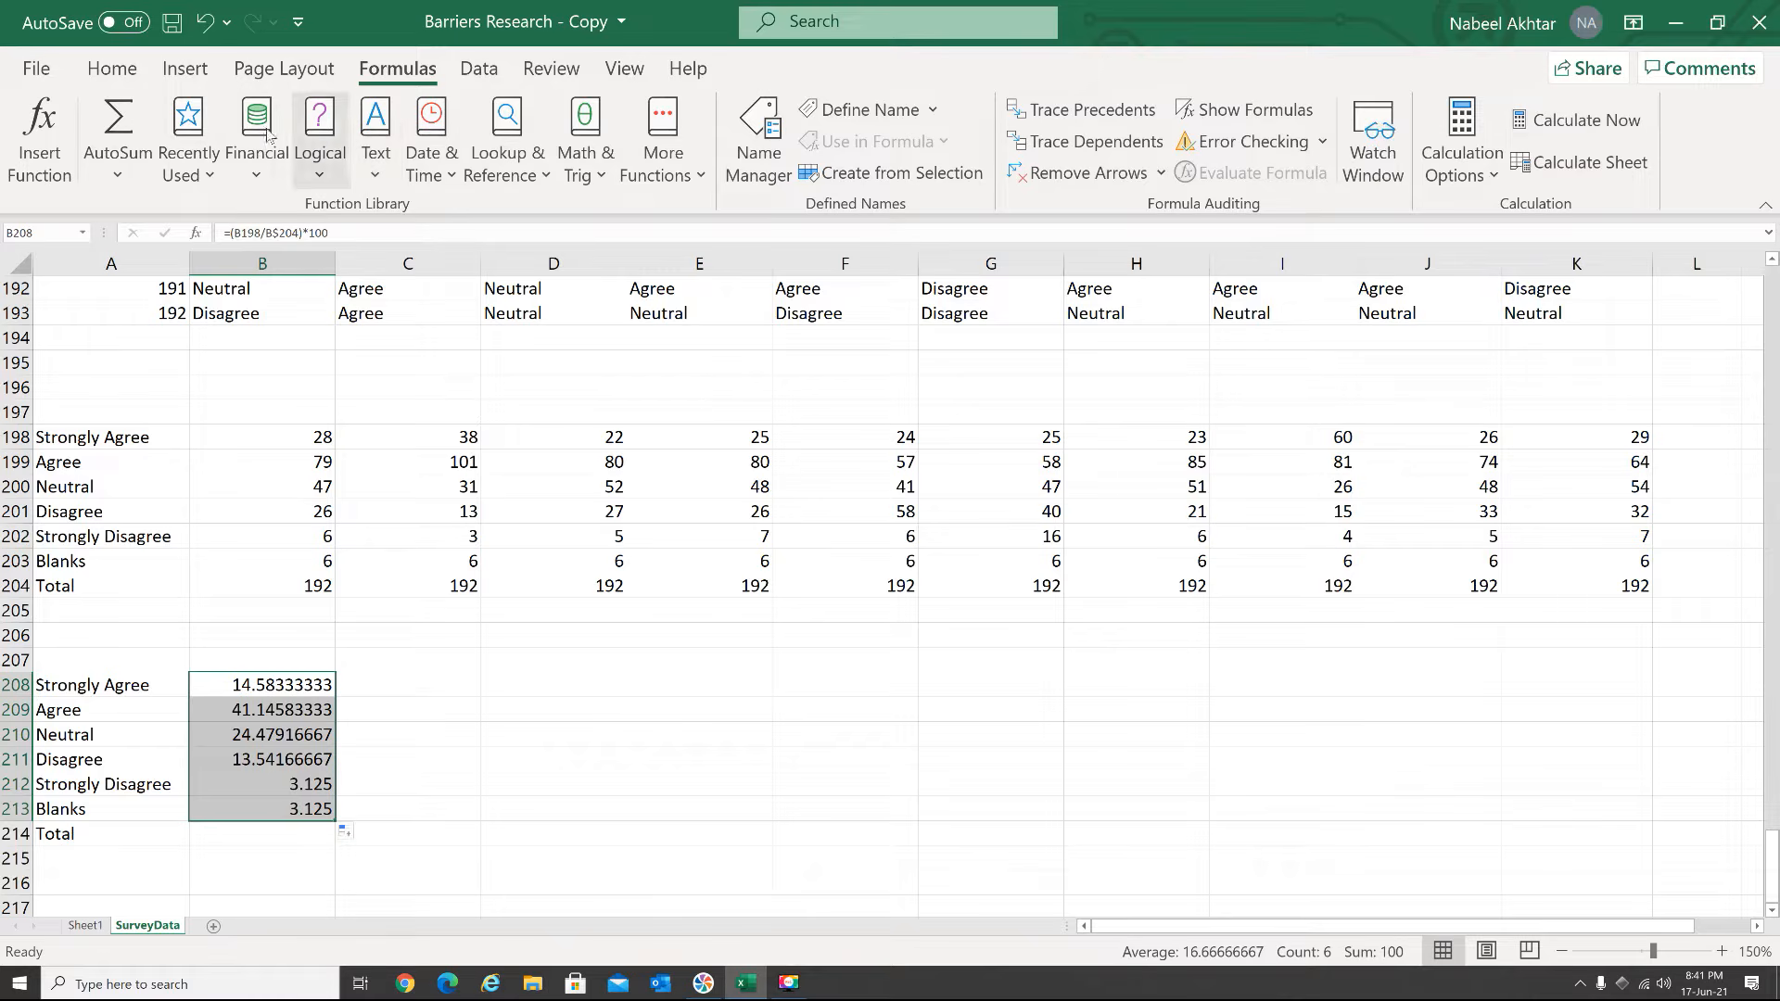
Reduce the Question 1 percentages in B208:B213 to whole numbers with no decimal places
left_click(112, 69)
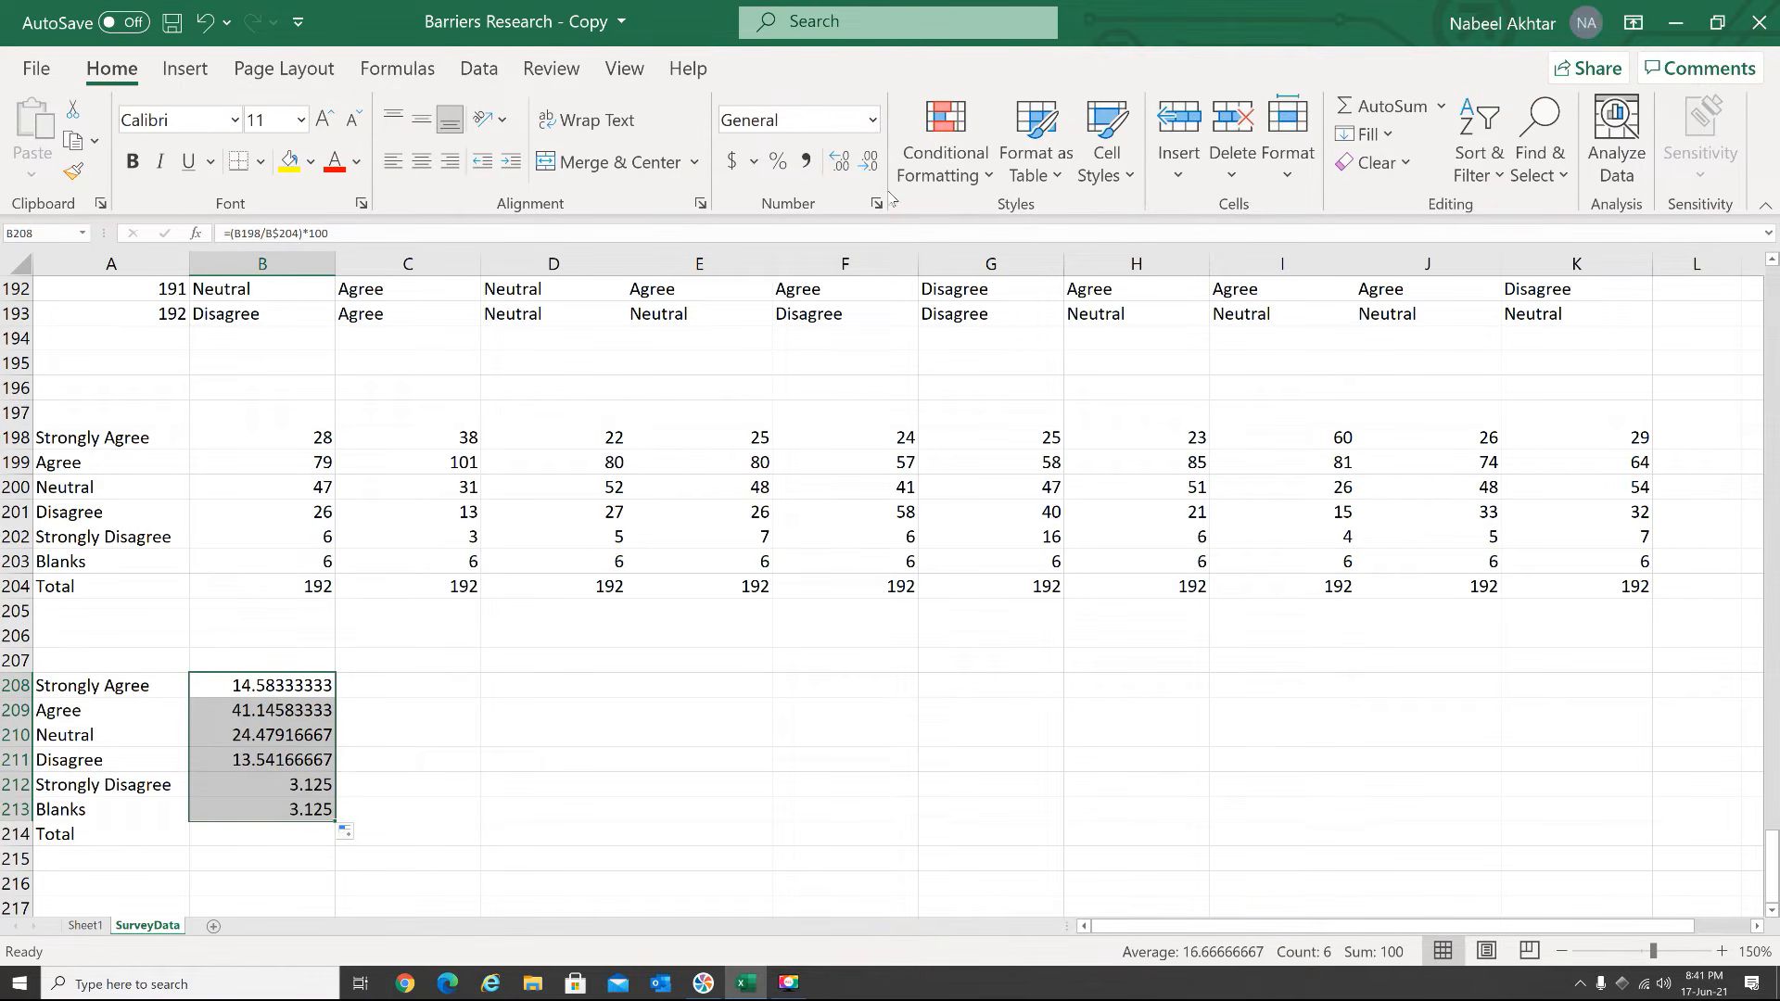
left_click(868, 167)
left_click(868, 167)
left_click(868, 167)
left_click(868, 167)
left_click(868, 167)
left_click(868, 167)
left_click(868, 167)
left_click(867, 167)
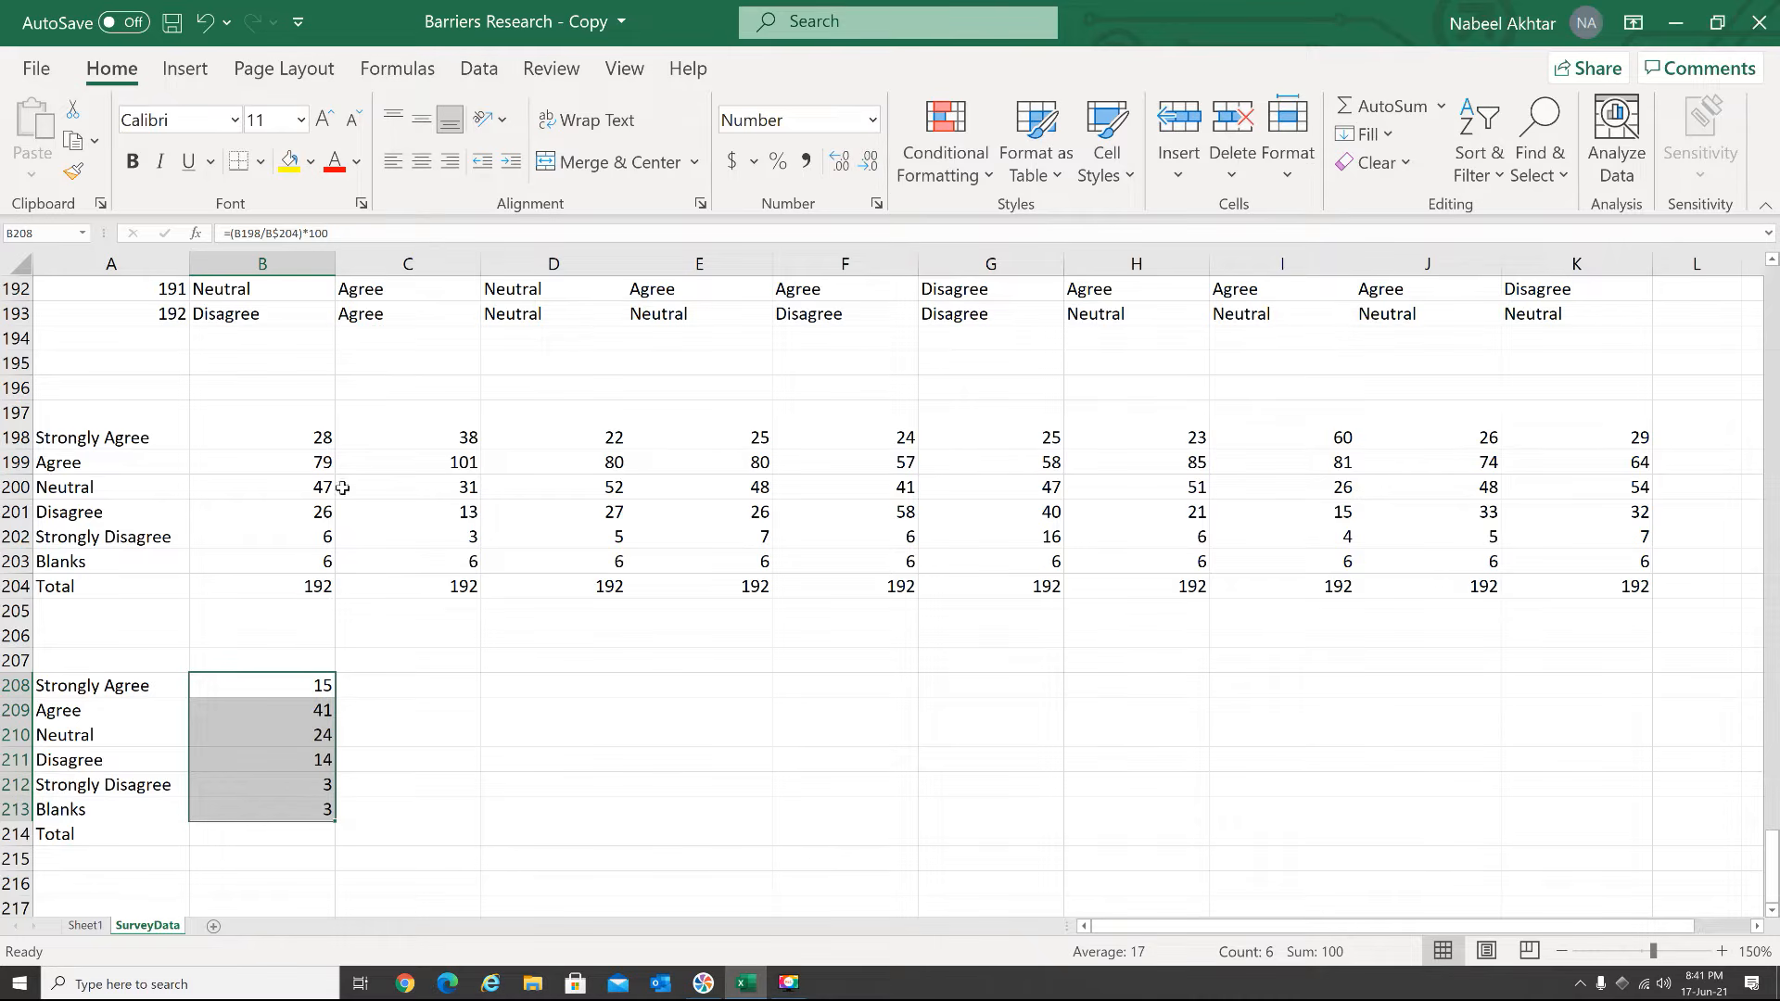
Total the Question 1 percentages in B214 with =SUM(B208:B213), and fill B208:B214 across through column K
left_click(298, 836)
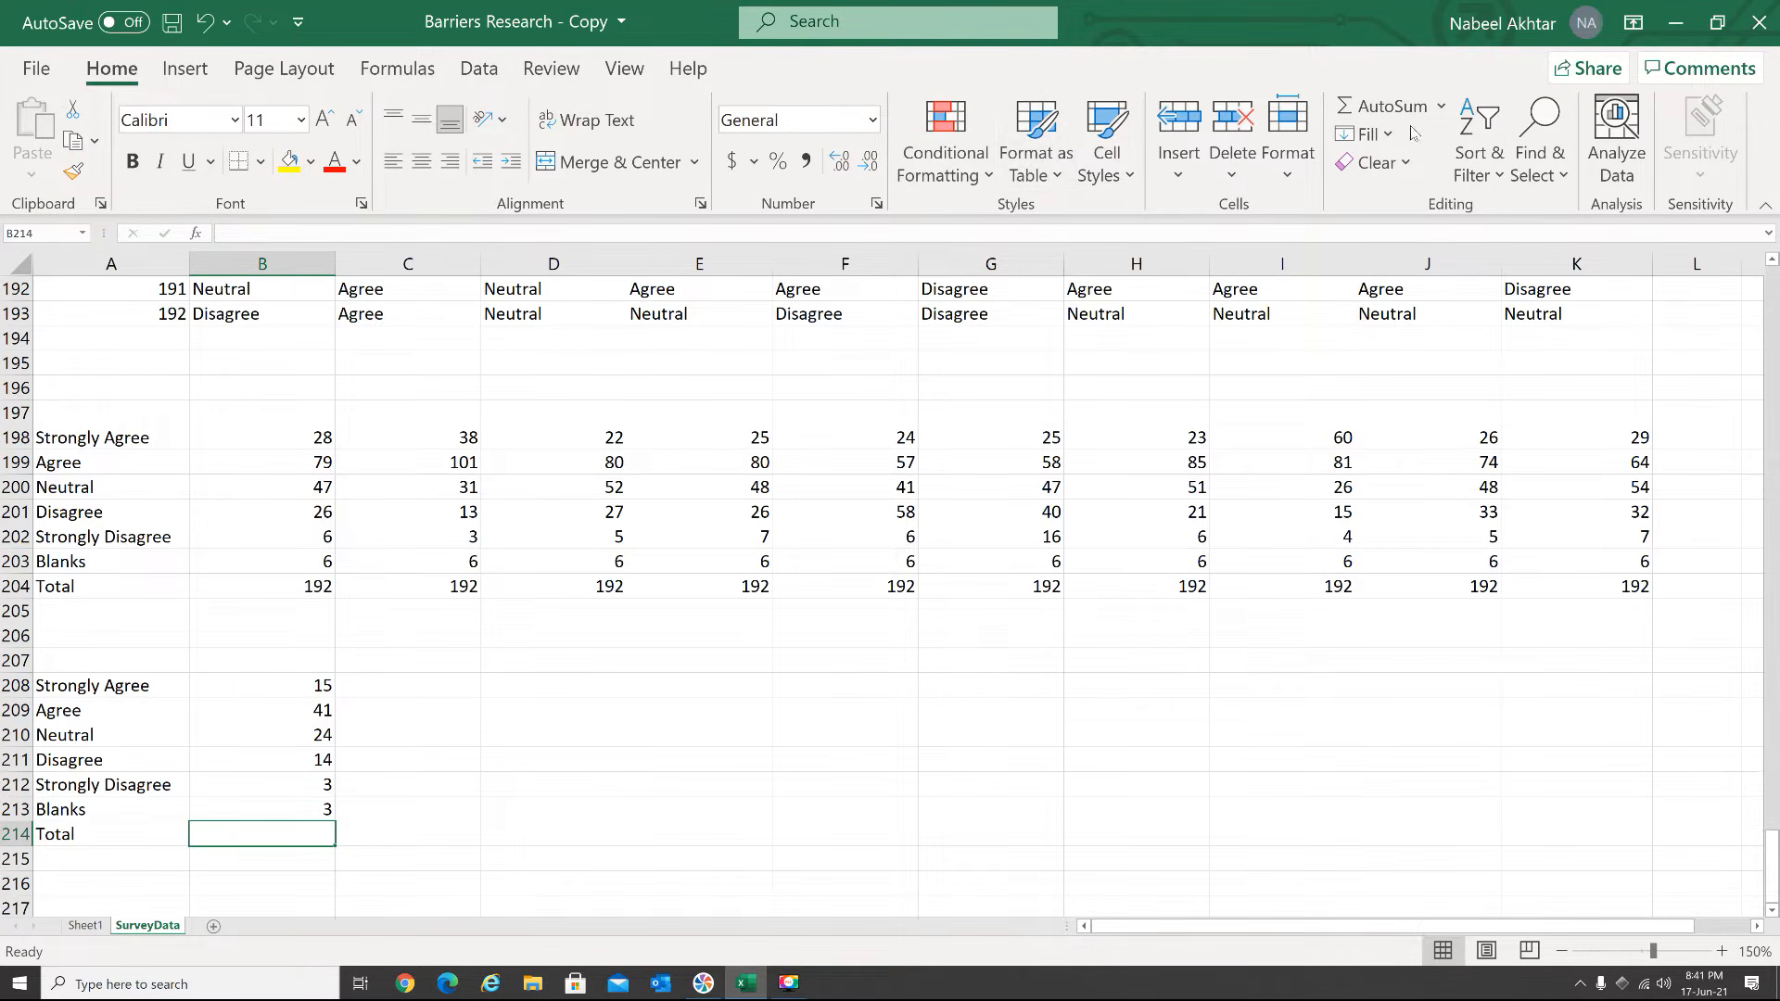
left_click(1371, 109)
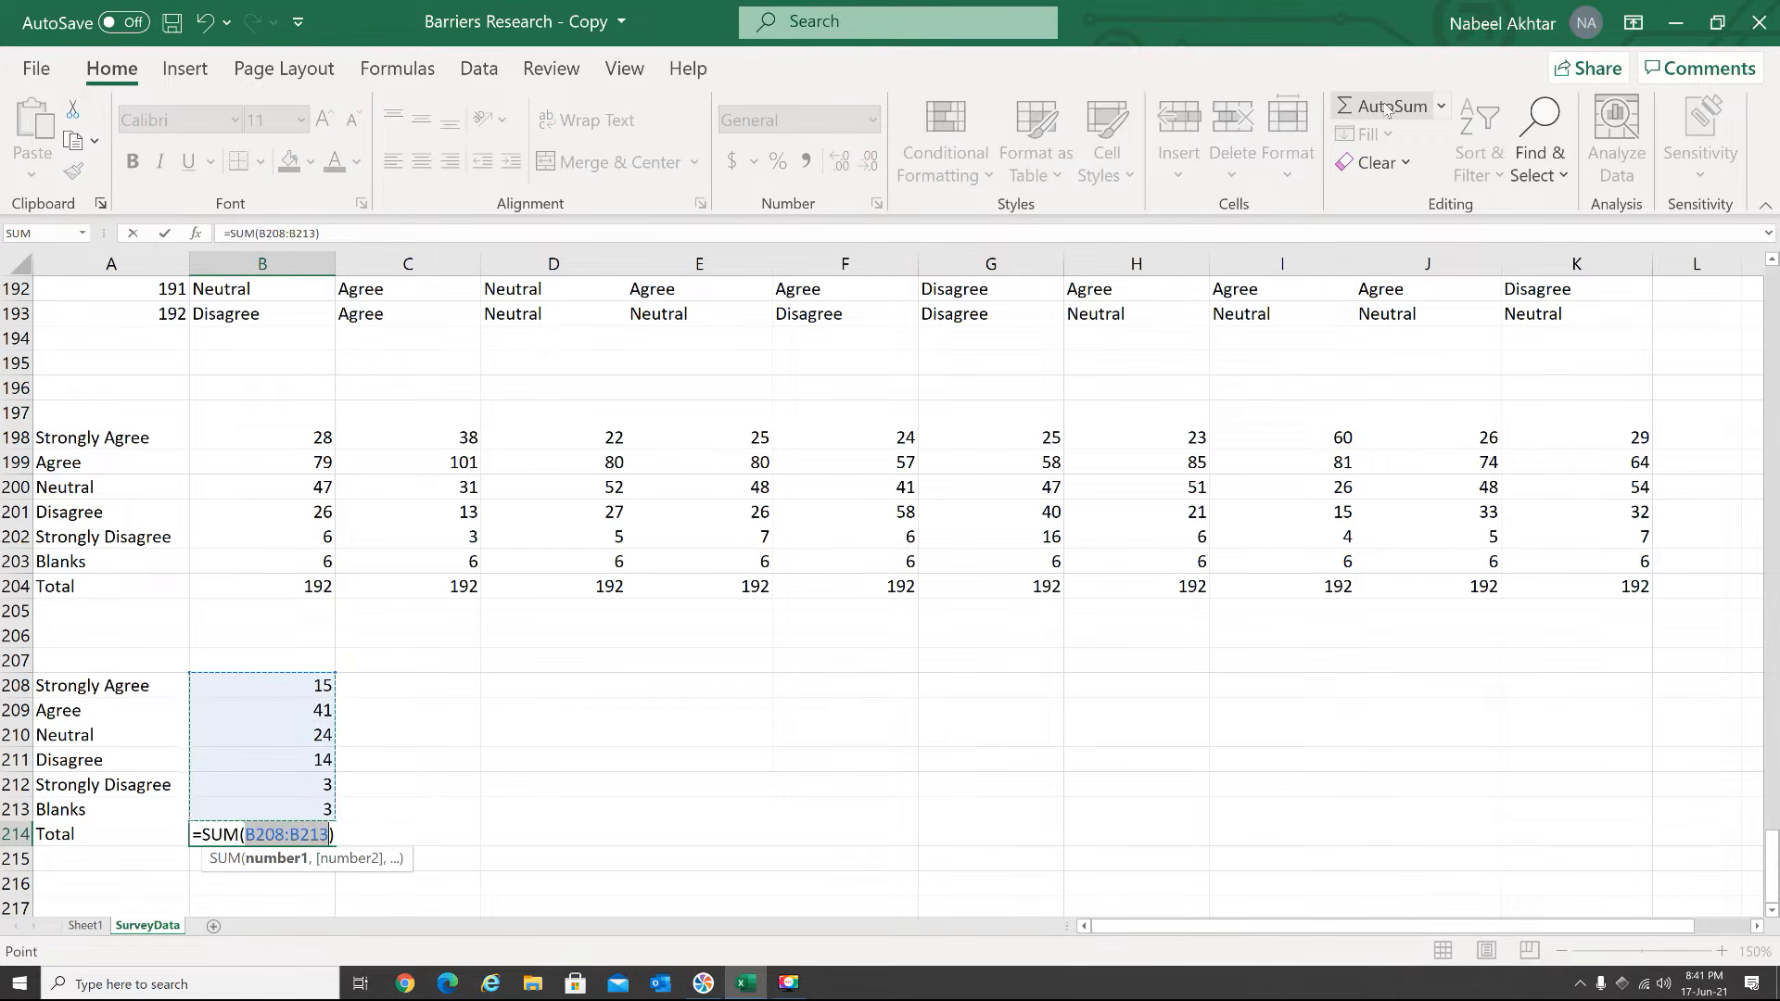
key("Return")
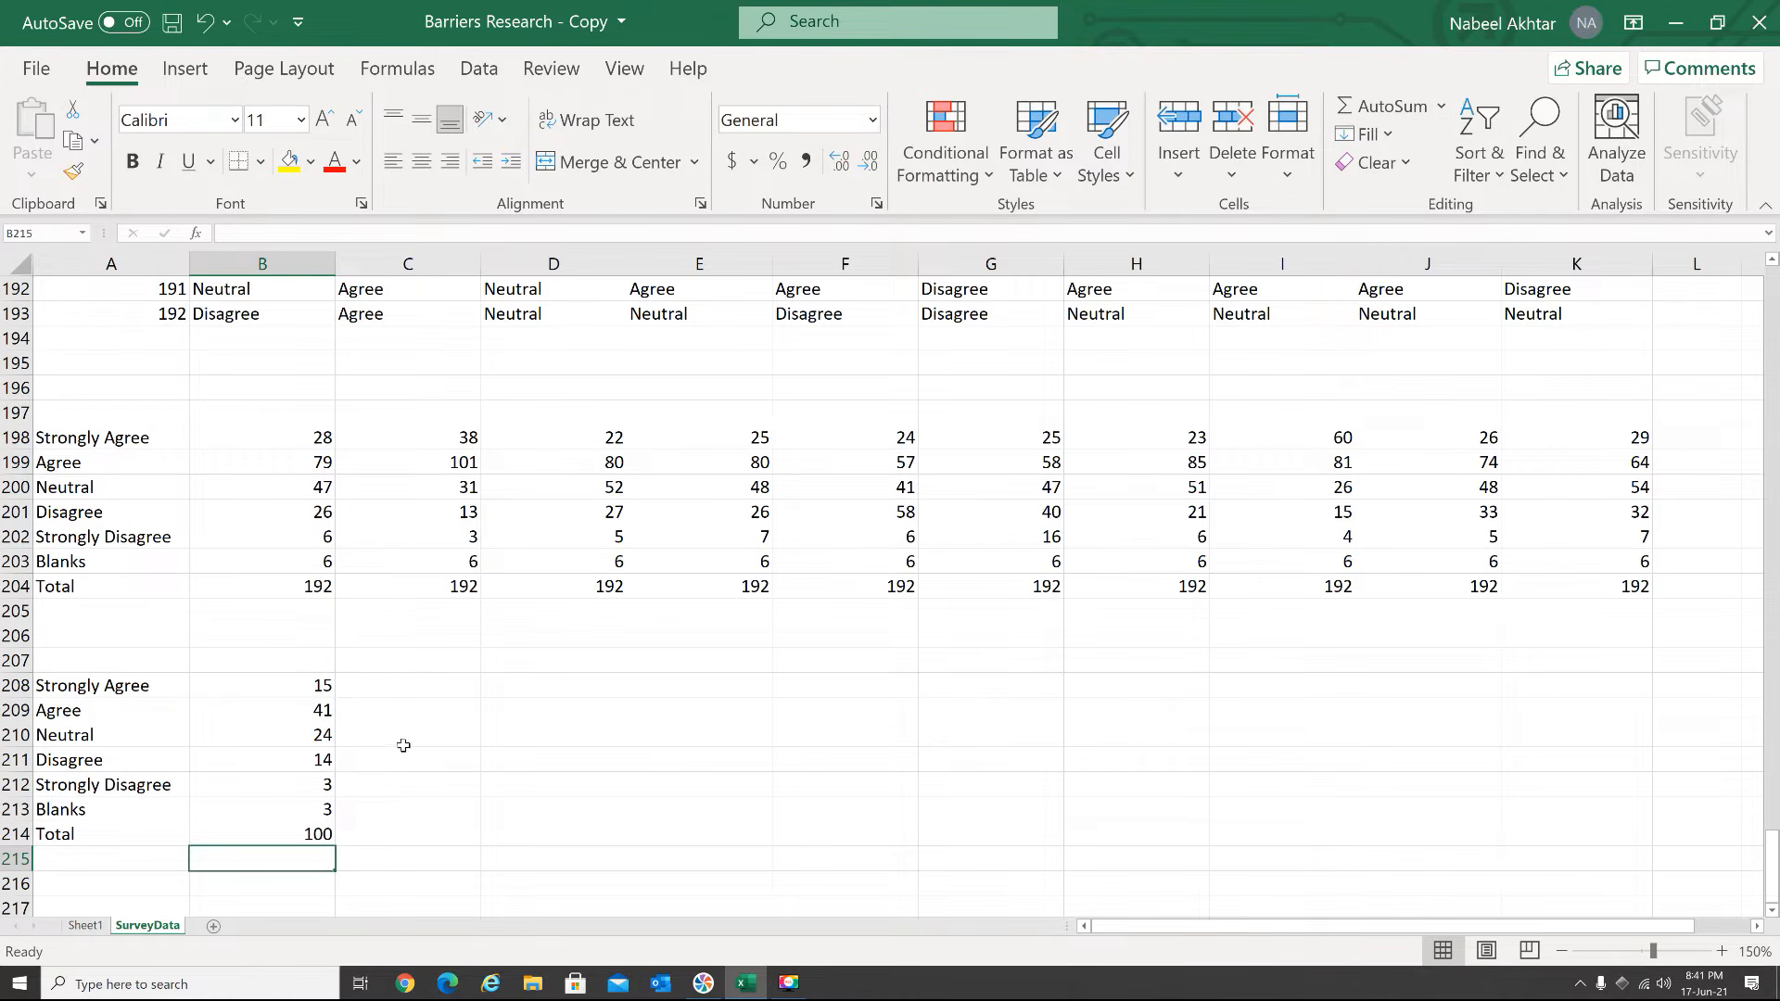
left_click_drag(305, 683, 1644, 882)
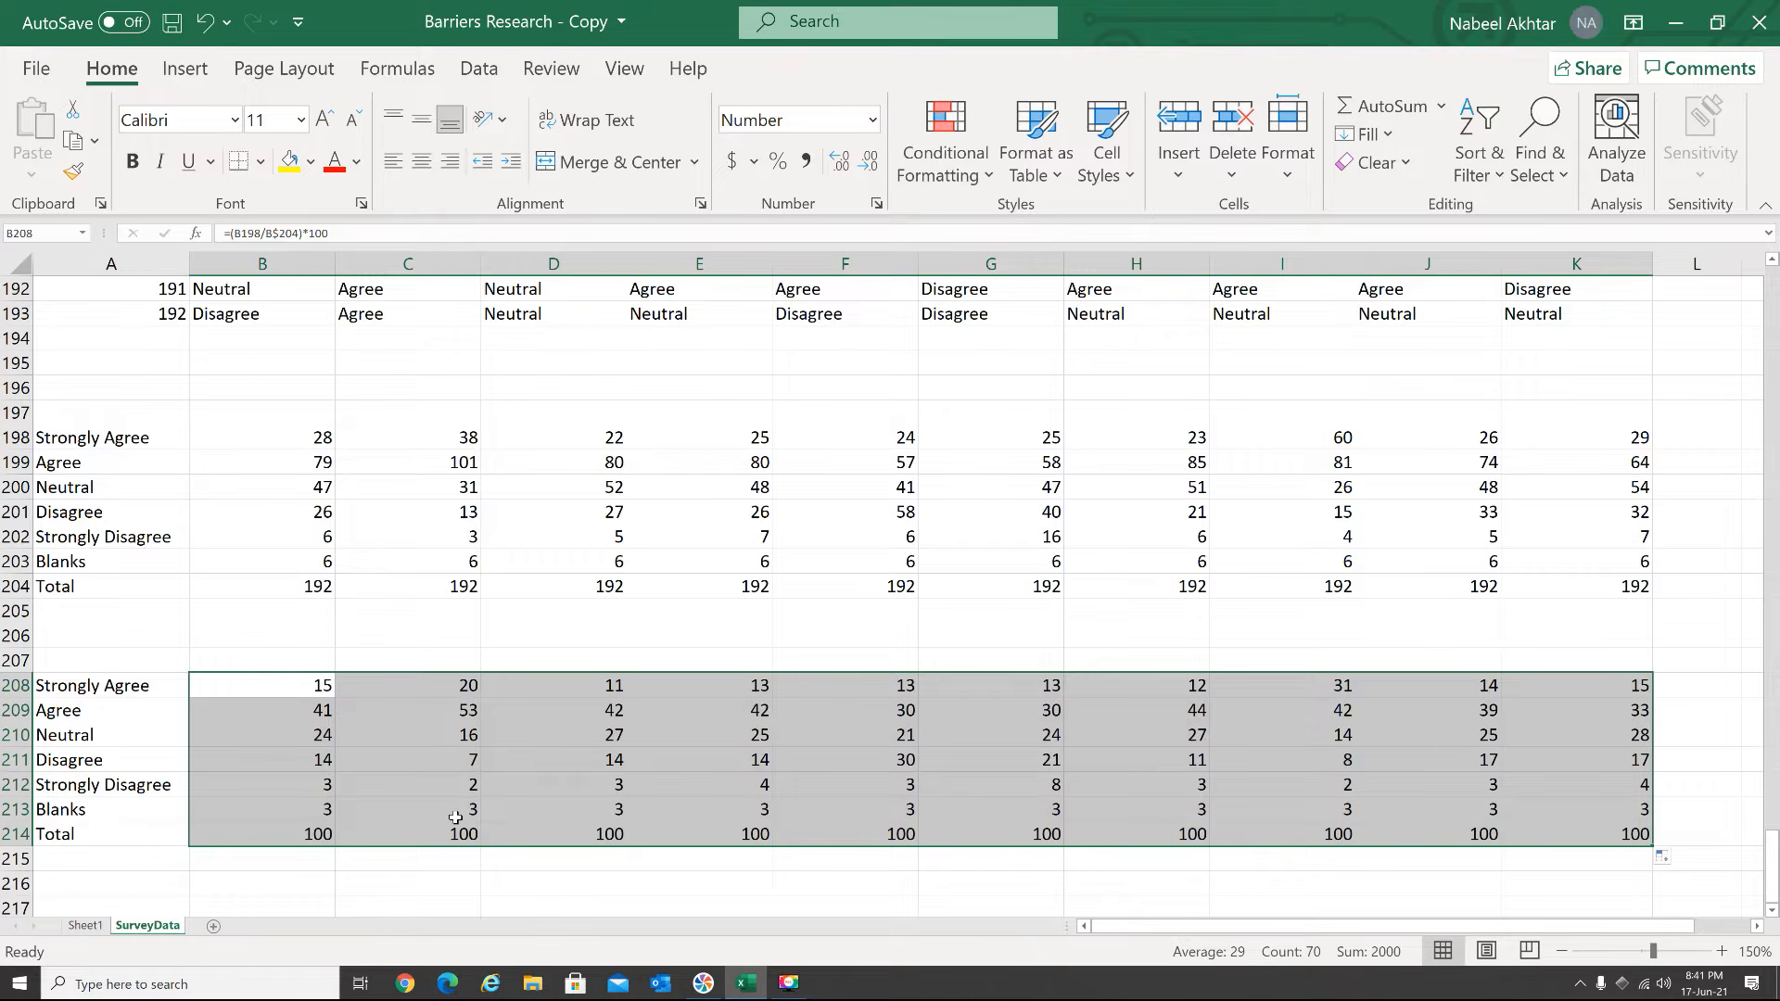
Copy the Likert question headers in B1:K1 to row 197 above the counts block, starting at B197
scroll(461, 662, "up", 9)
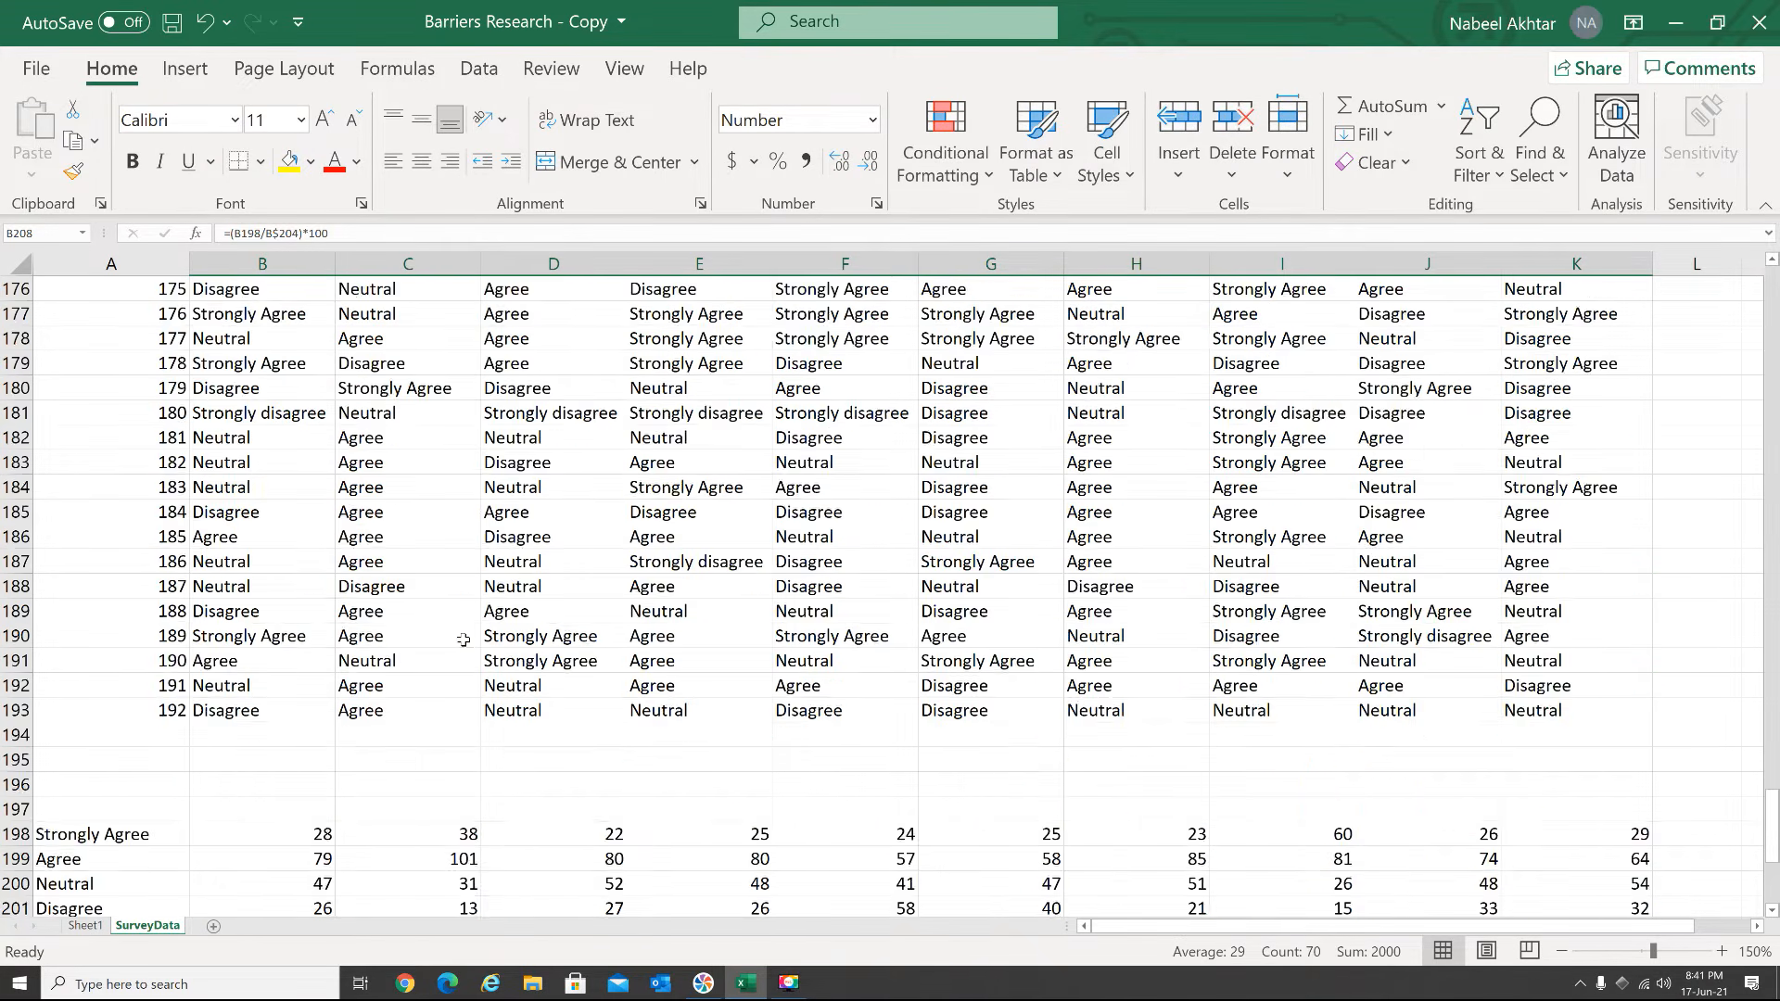
scroll(464, 635, "up", 4)
left_click_drag(1772, 756, 1769, 665)
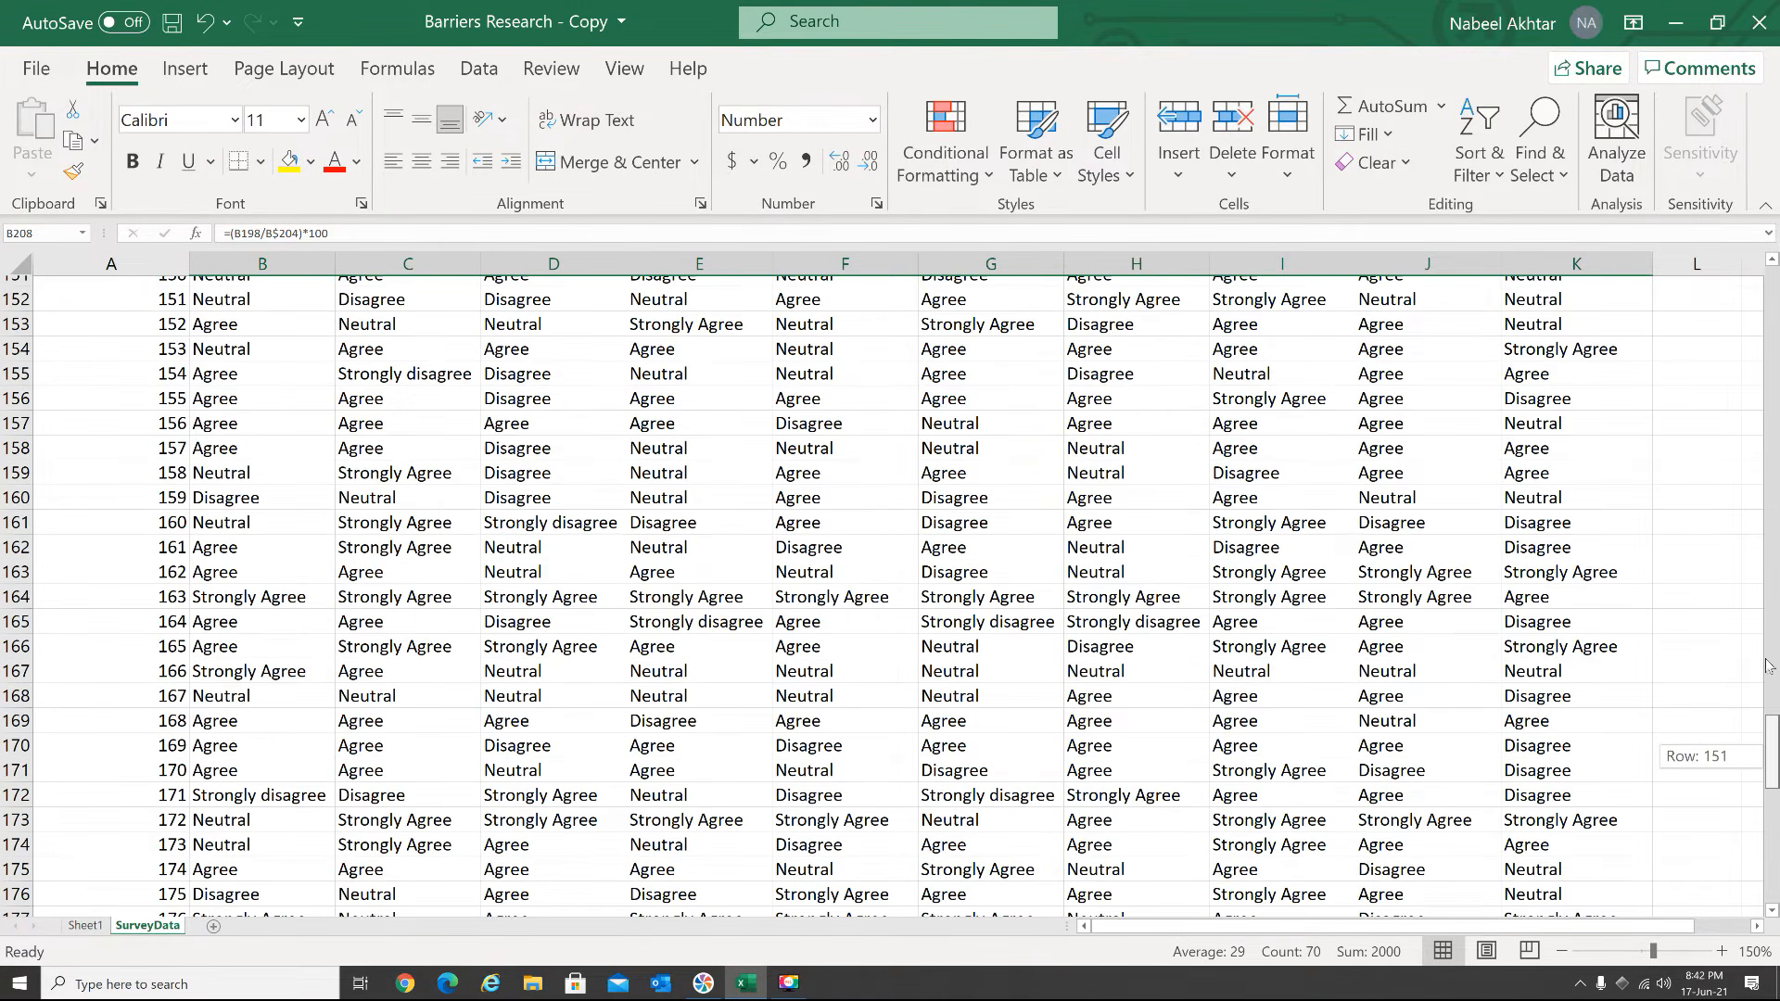
left_click_drag(1772, 757, 1773, 297)
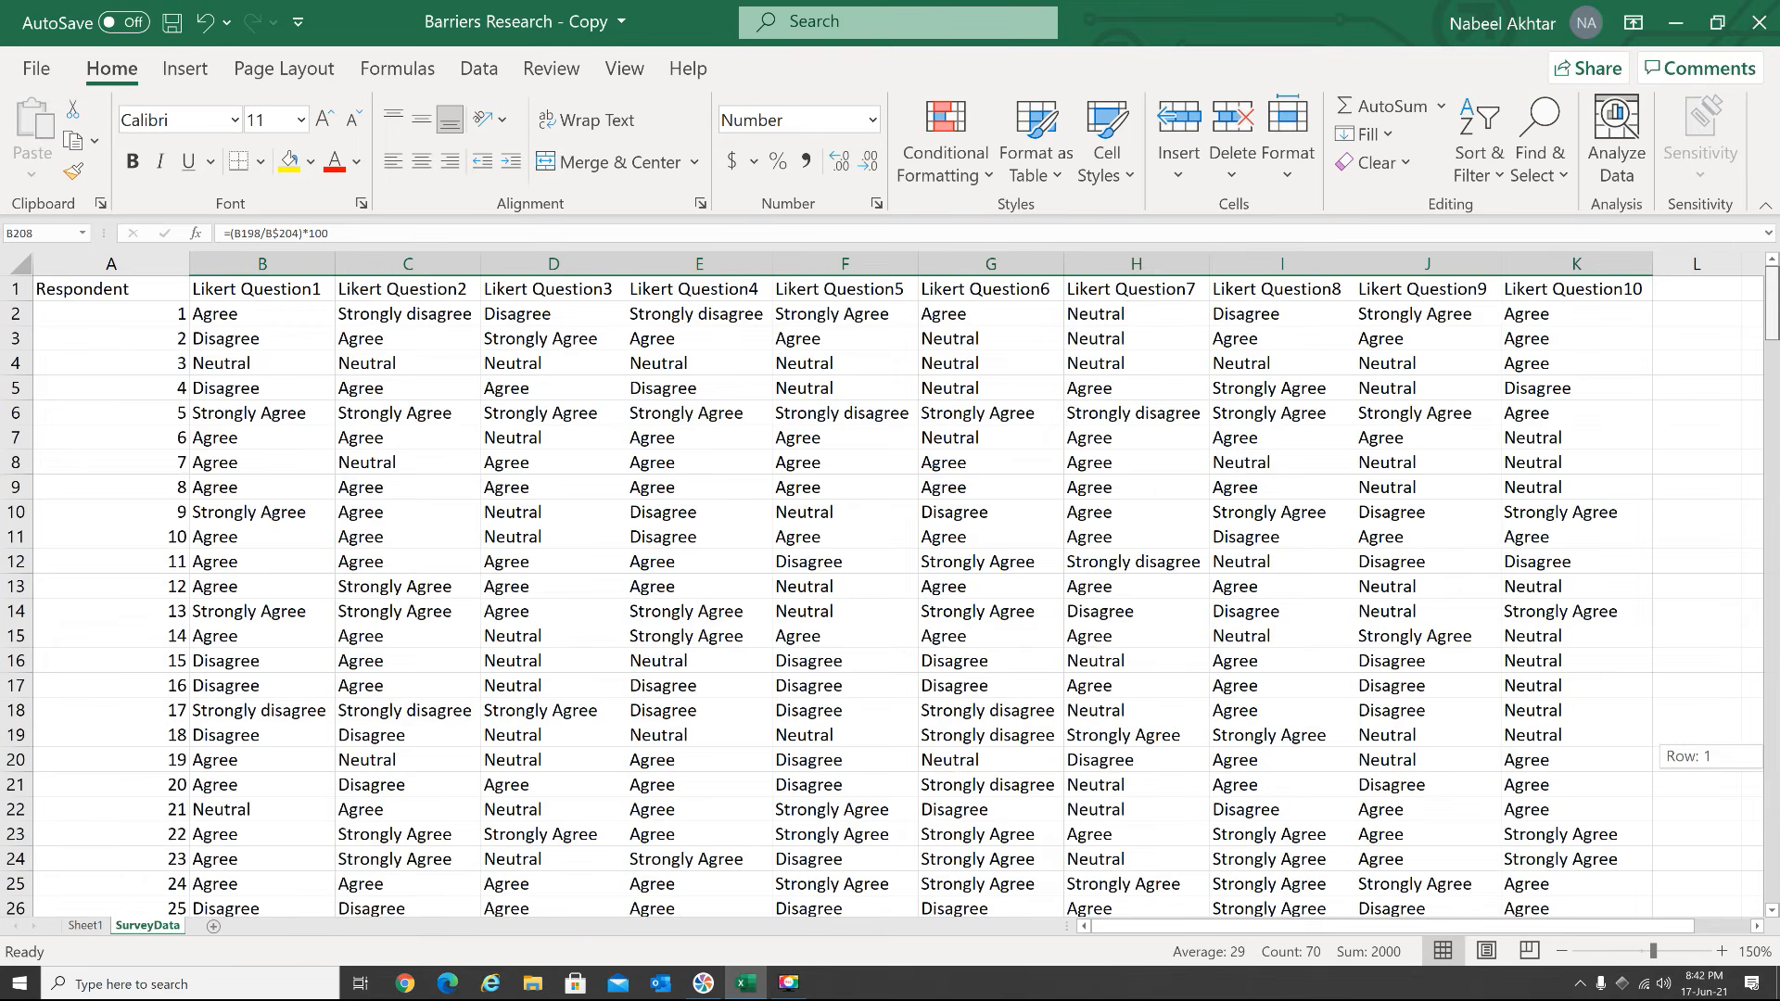
left_click(305, 289)
left_click_drag(305, 289, 1619, 288)
key("ctrl+c")
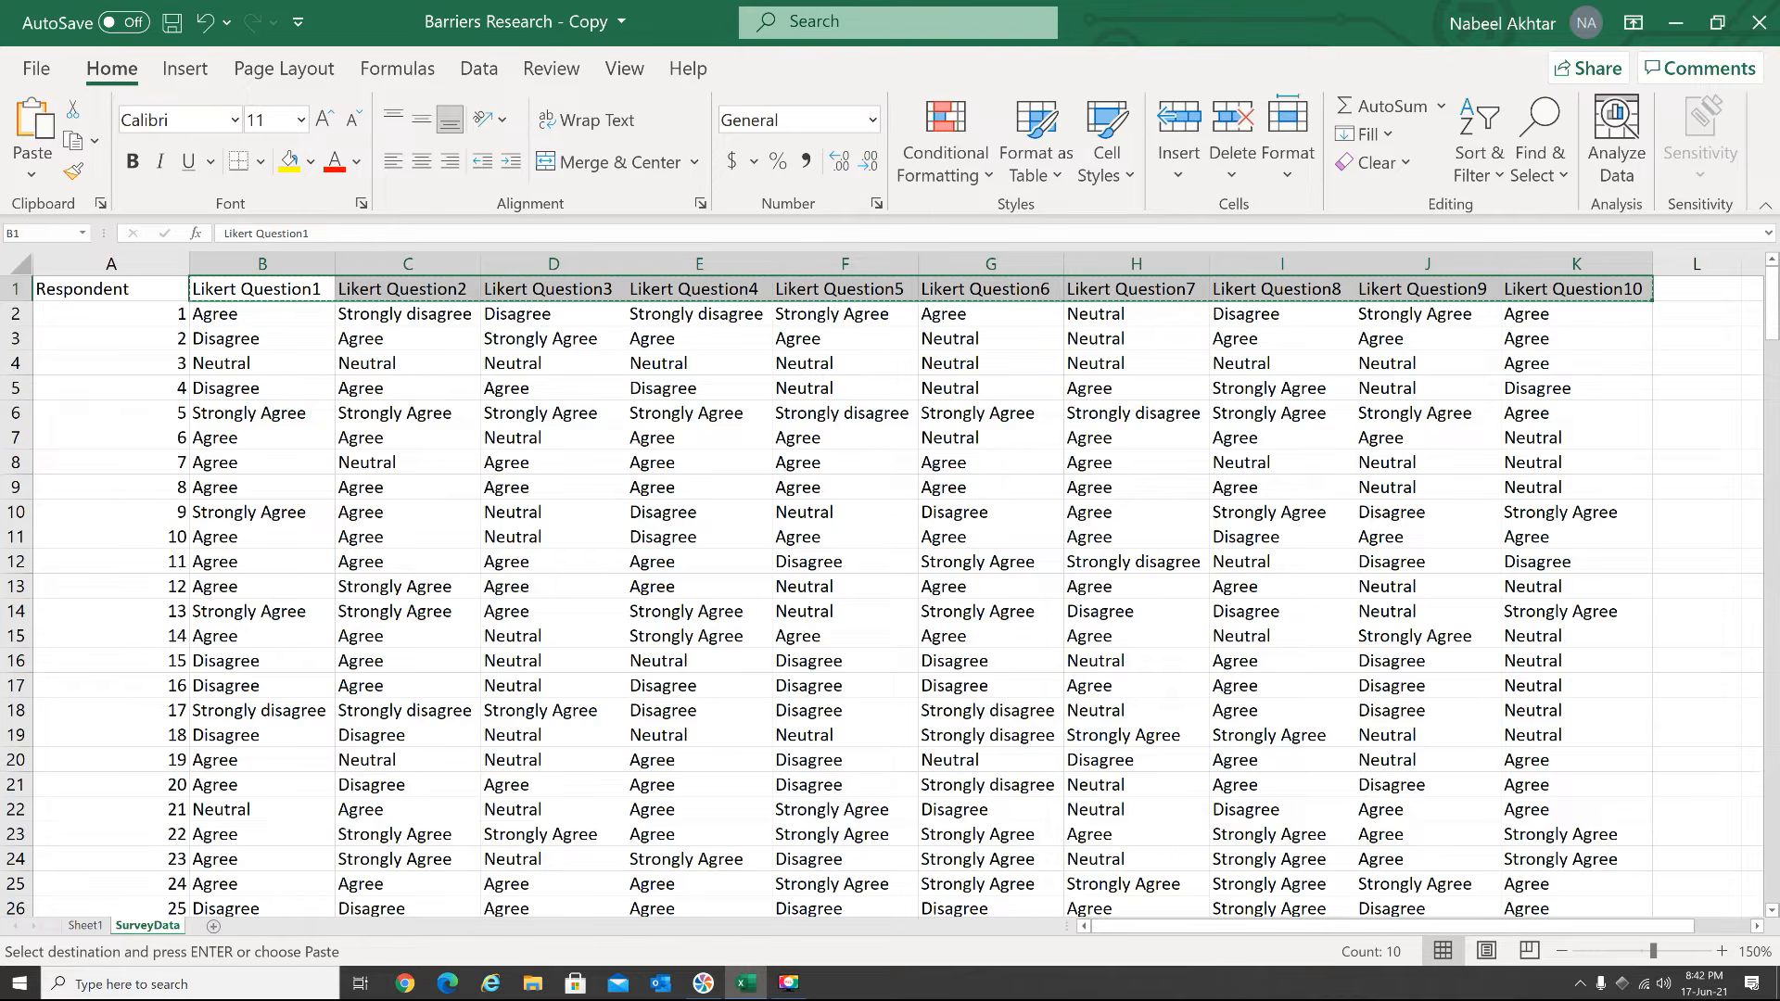
left_click_drag(1773, 318, 1775, 460)
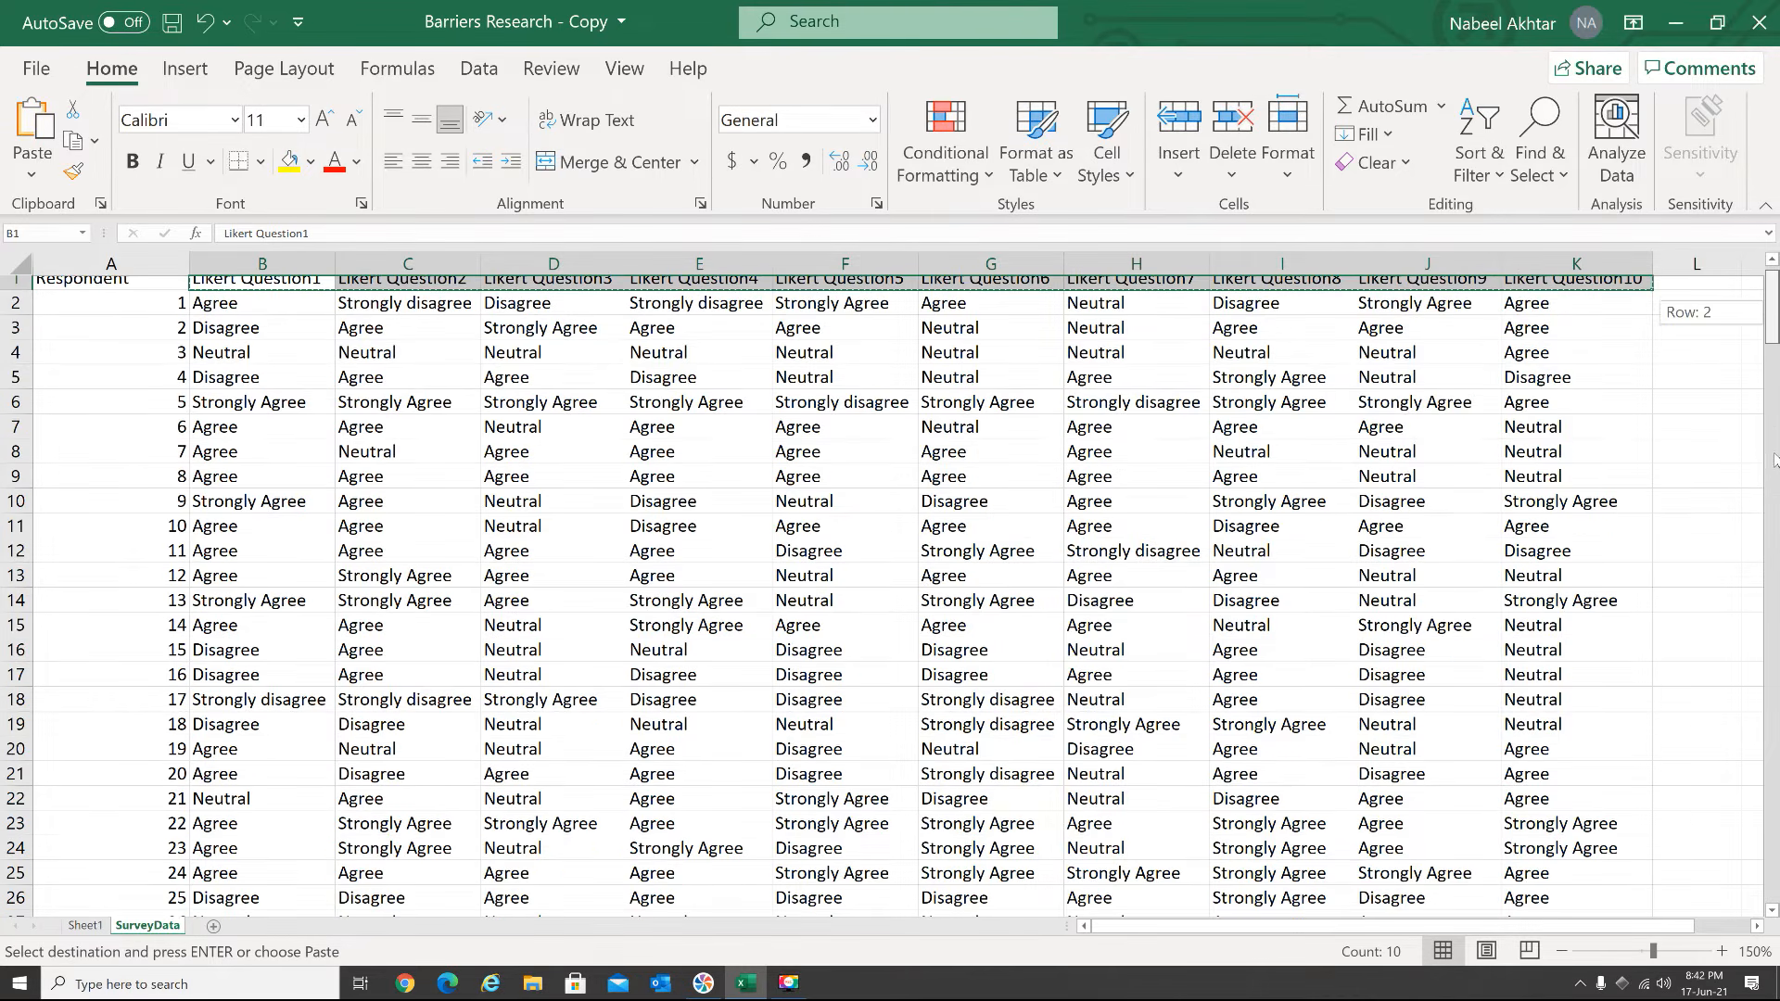
left_click_drag(1775, 733, 1773, 890)
left_click(263, 458)
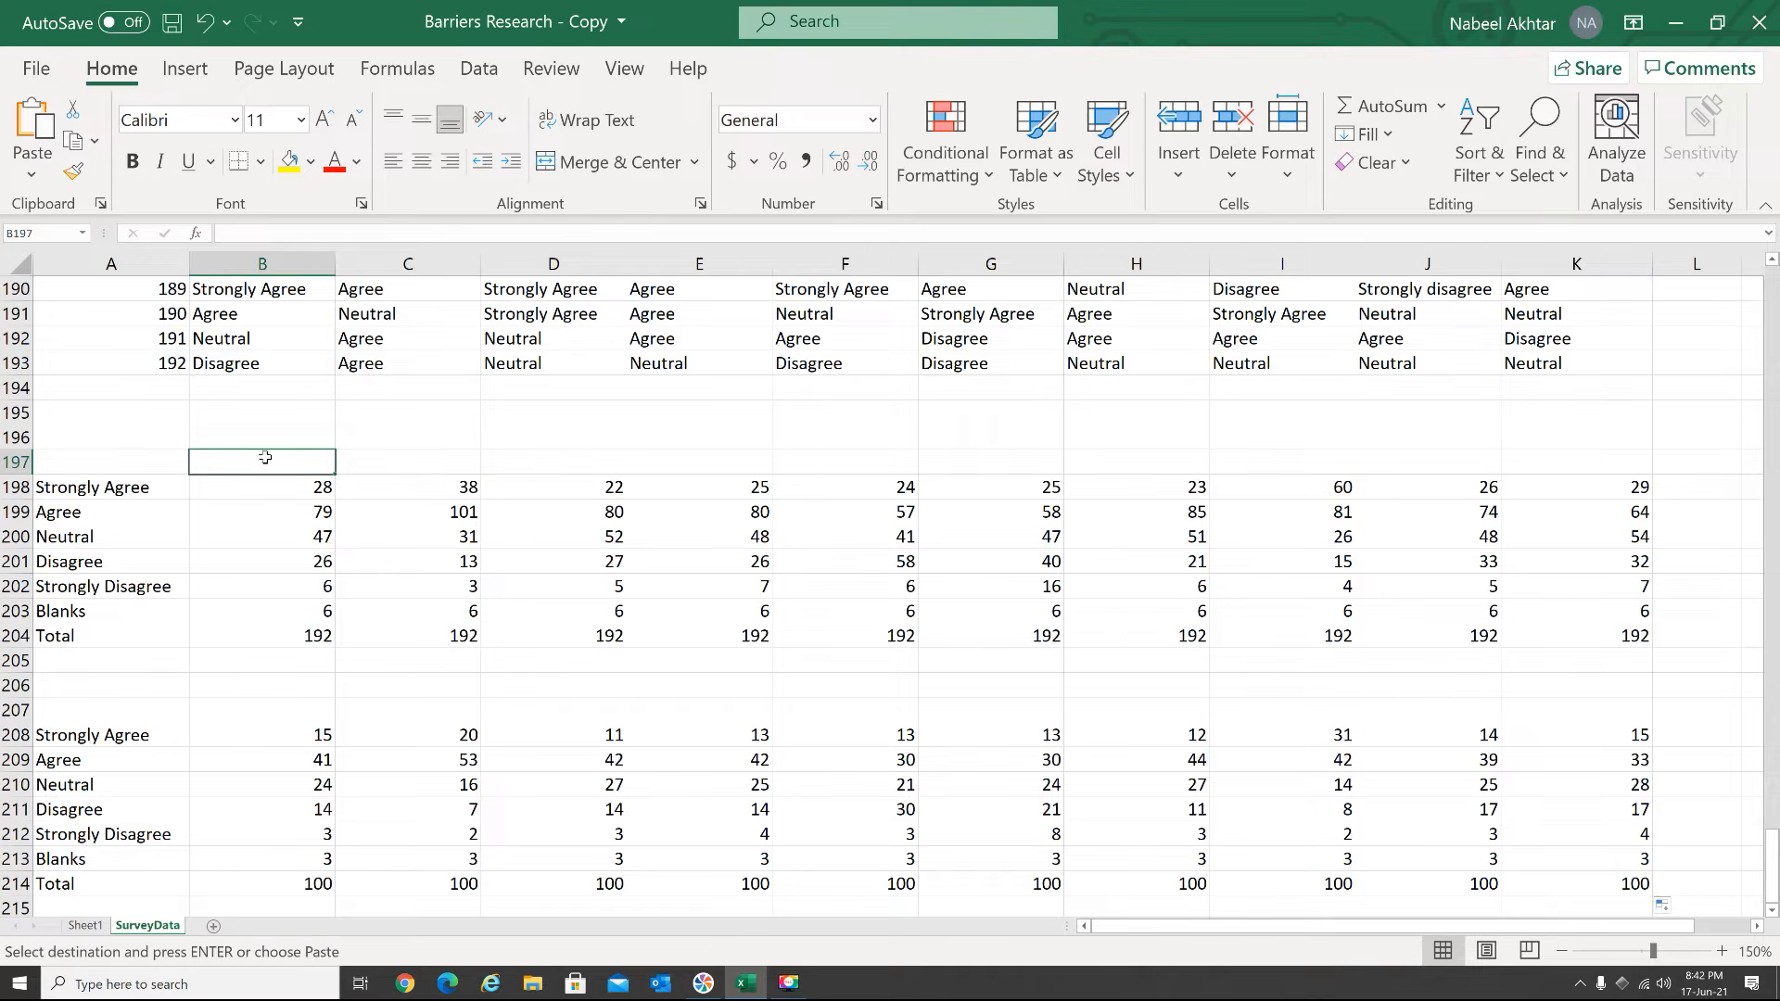
key("ctrl+v")
Paste the same question headers above the percentage block starting at B207, and end the copy mode
left_click(256, 712)
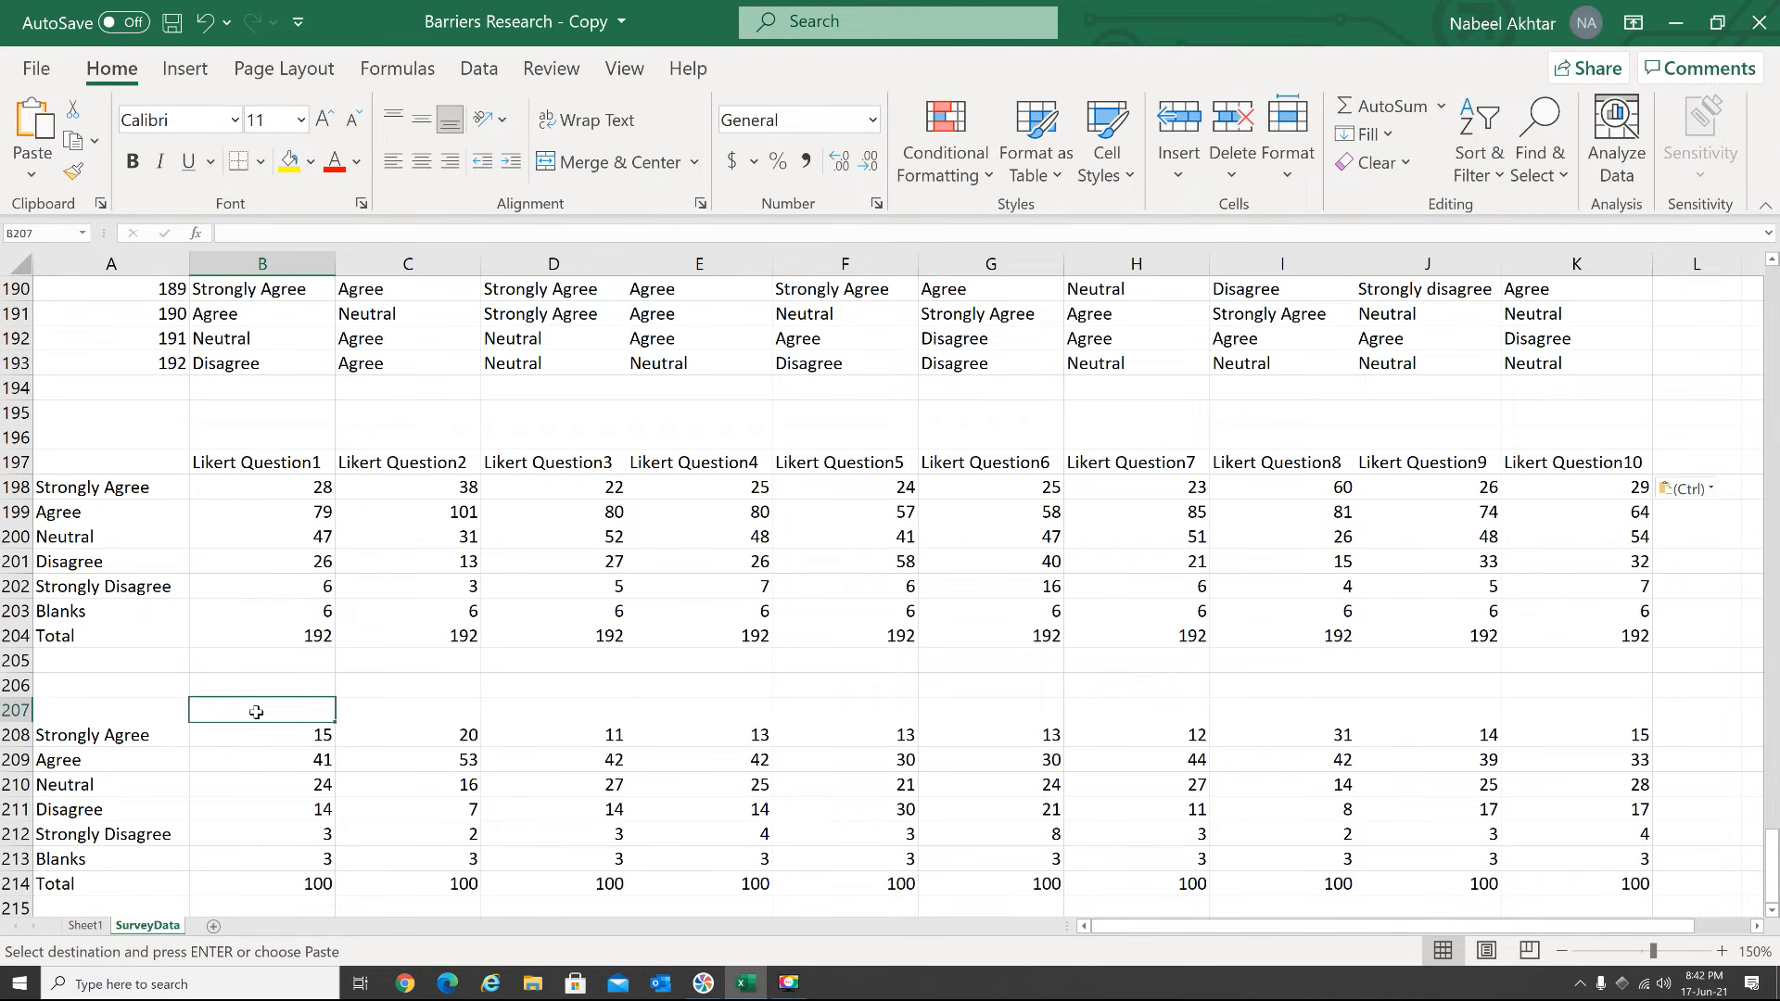
key("ctrl+v")
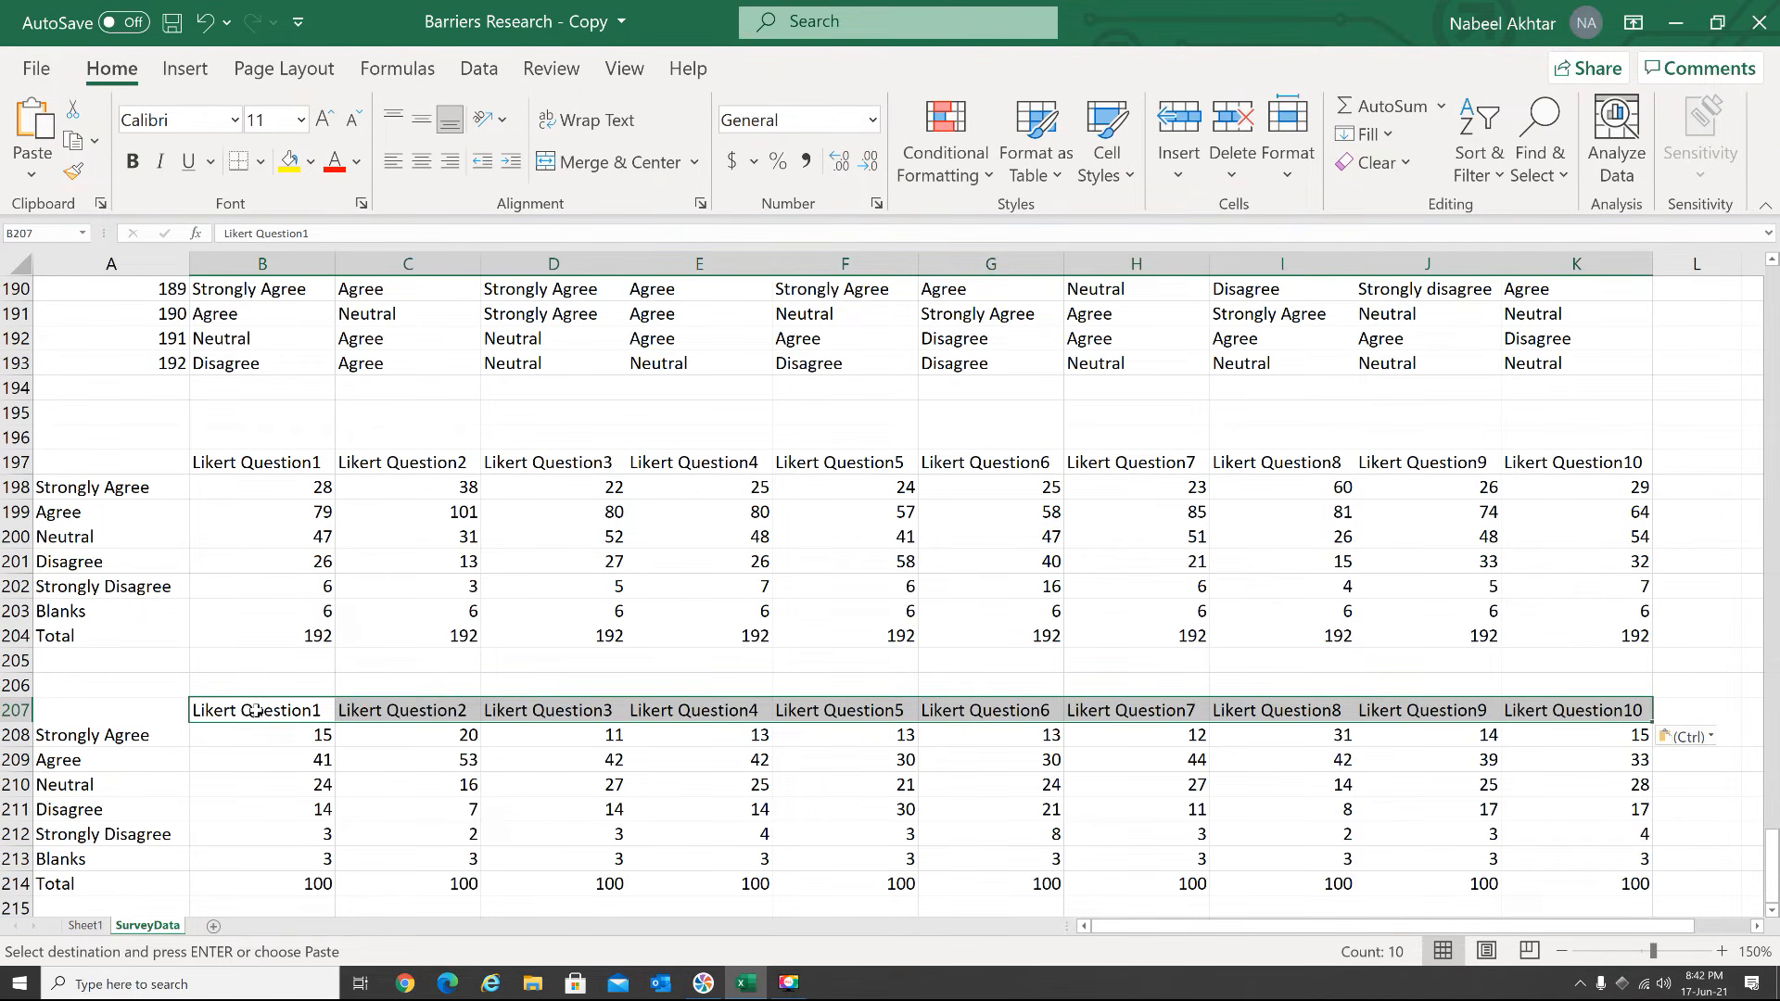
key("Escape")
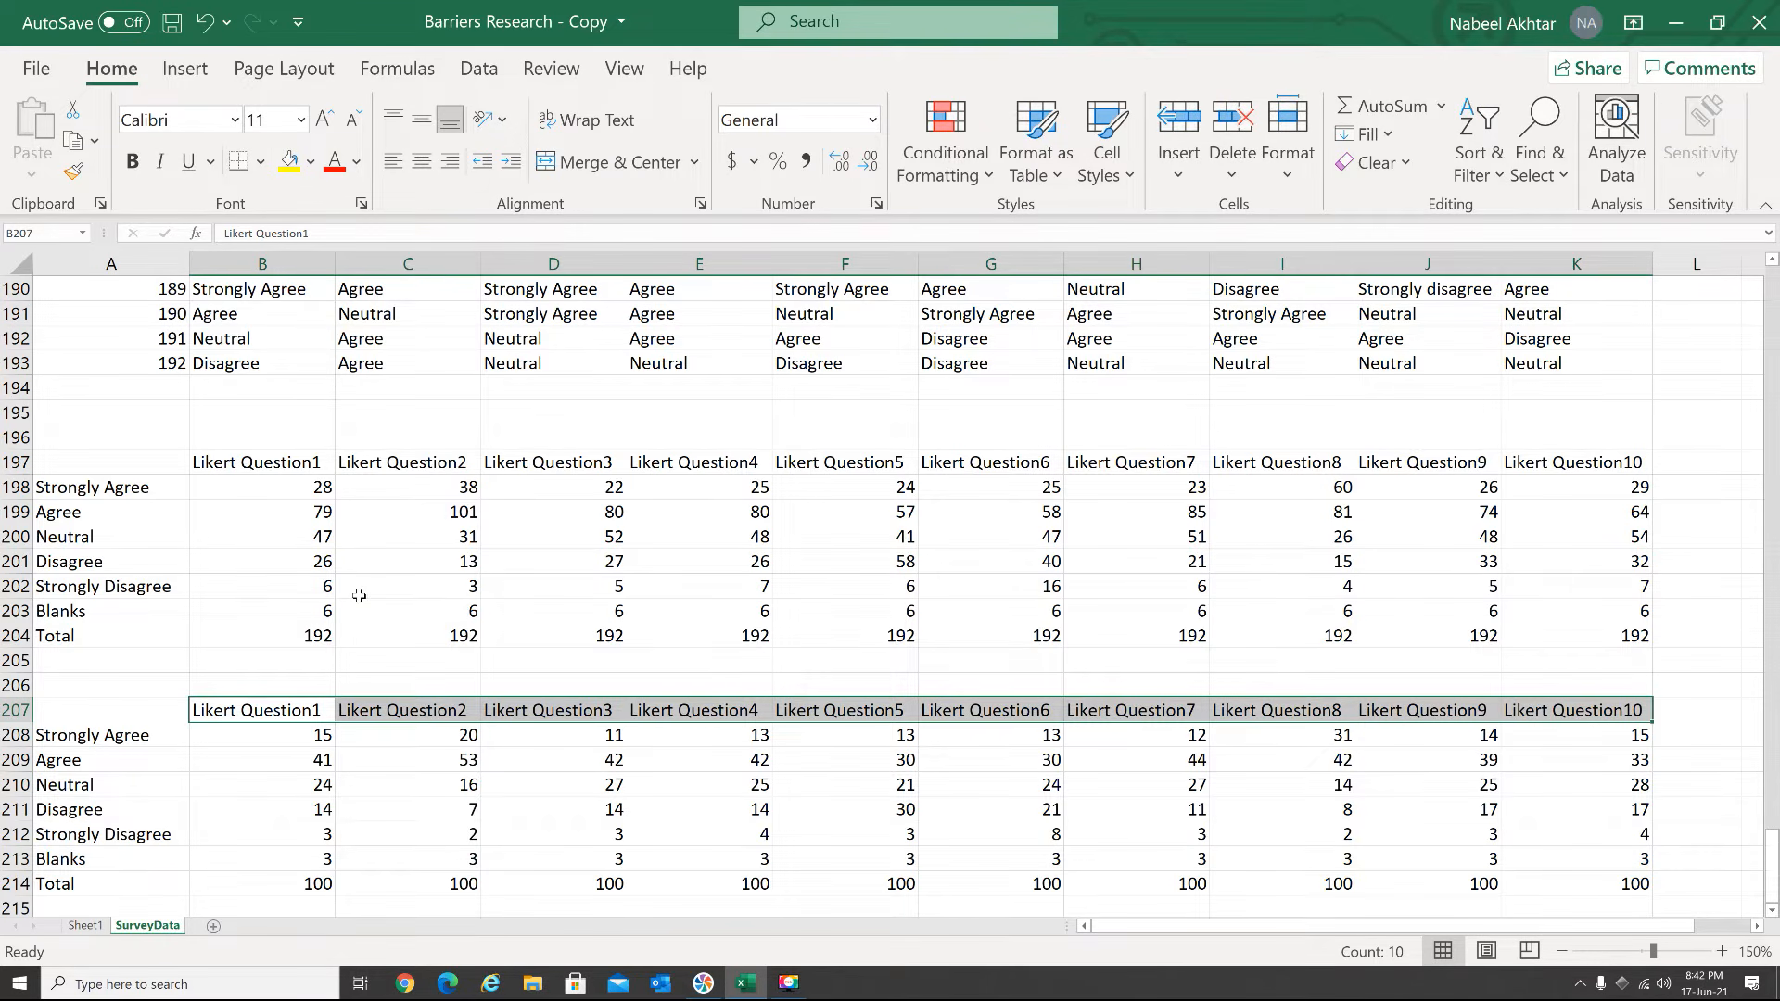
Insert a 2-D clustered column chart of the Question 1 counts in A197:B203 and place it over columns F to J
scroll(359, 594, "down", 2)
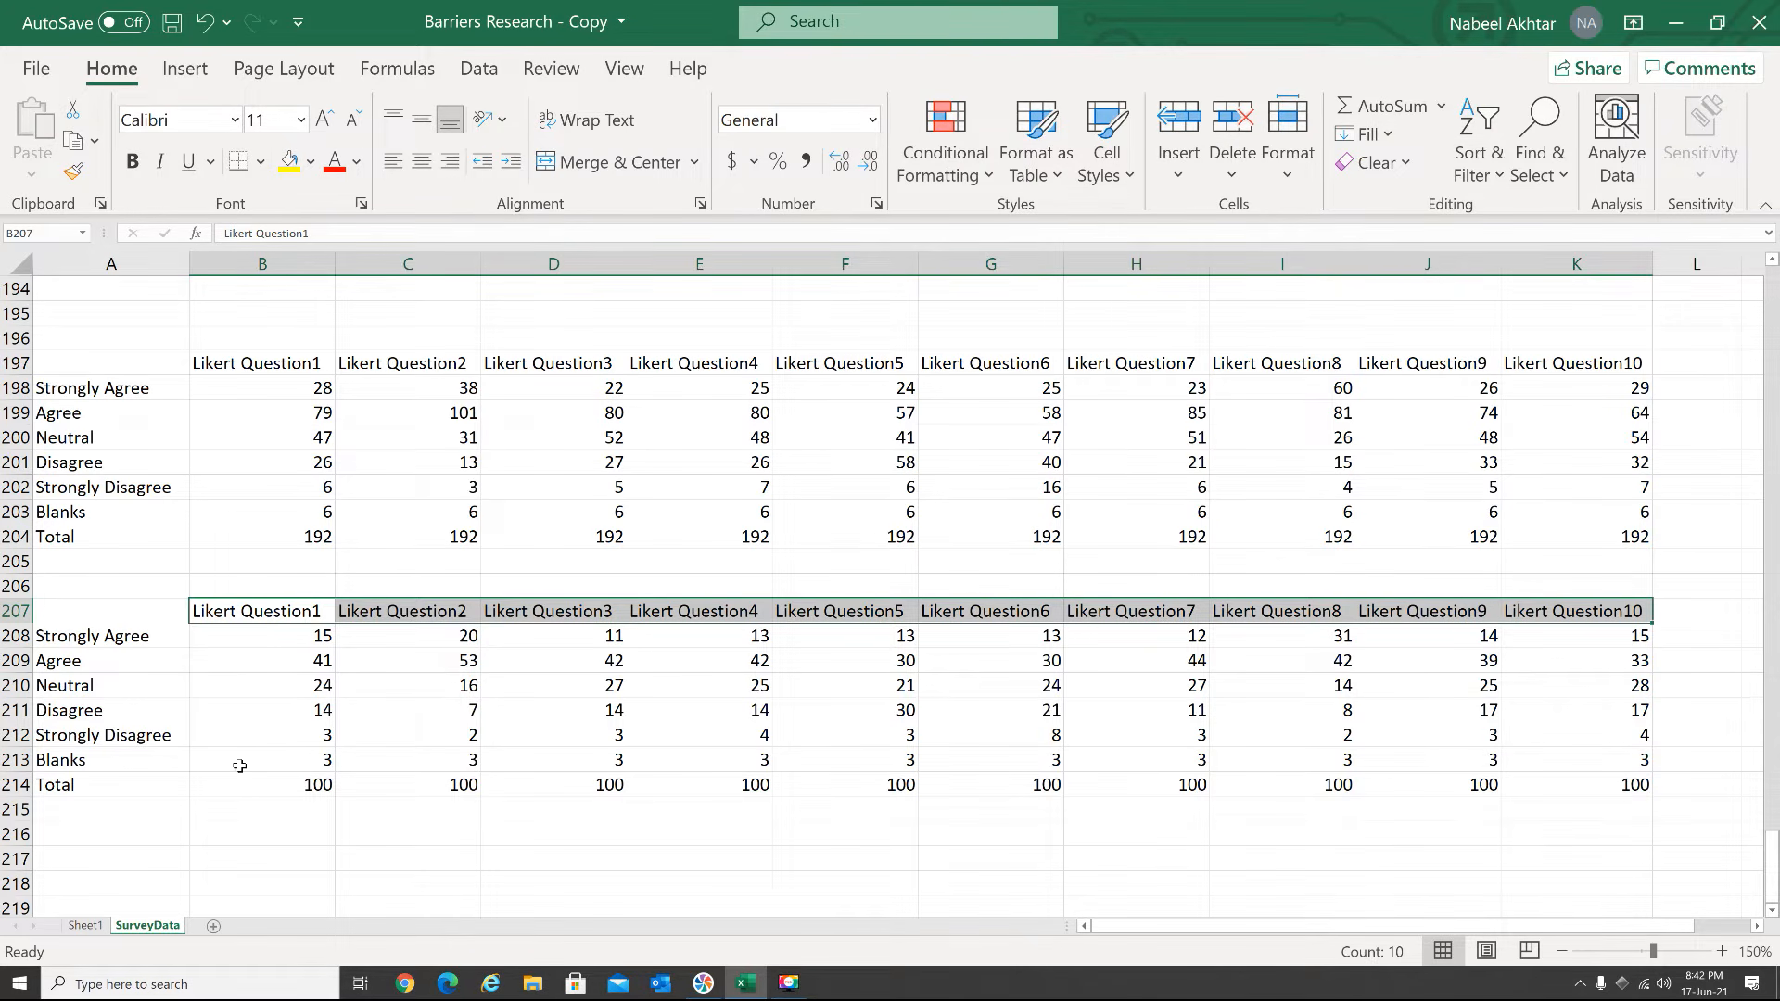
left_click(151, 448)
left_click_drag(120, 362, 265, 514)
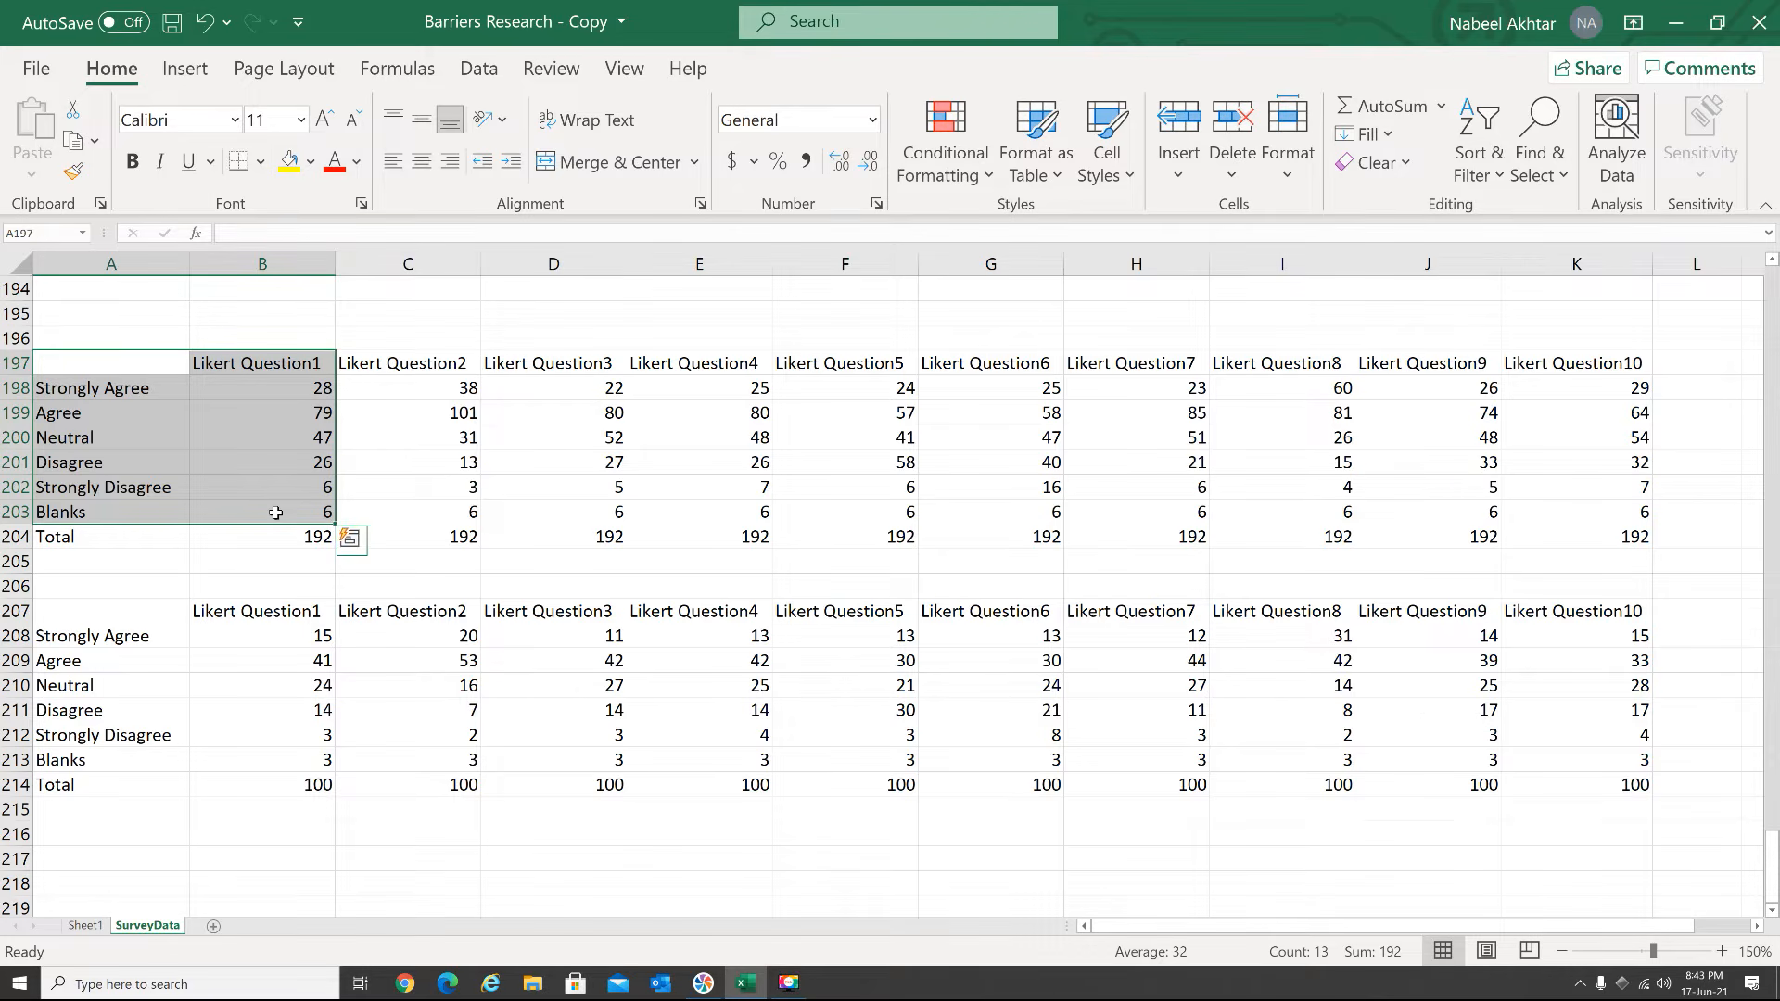
left_click(192, 72)
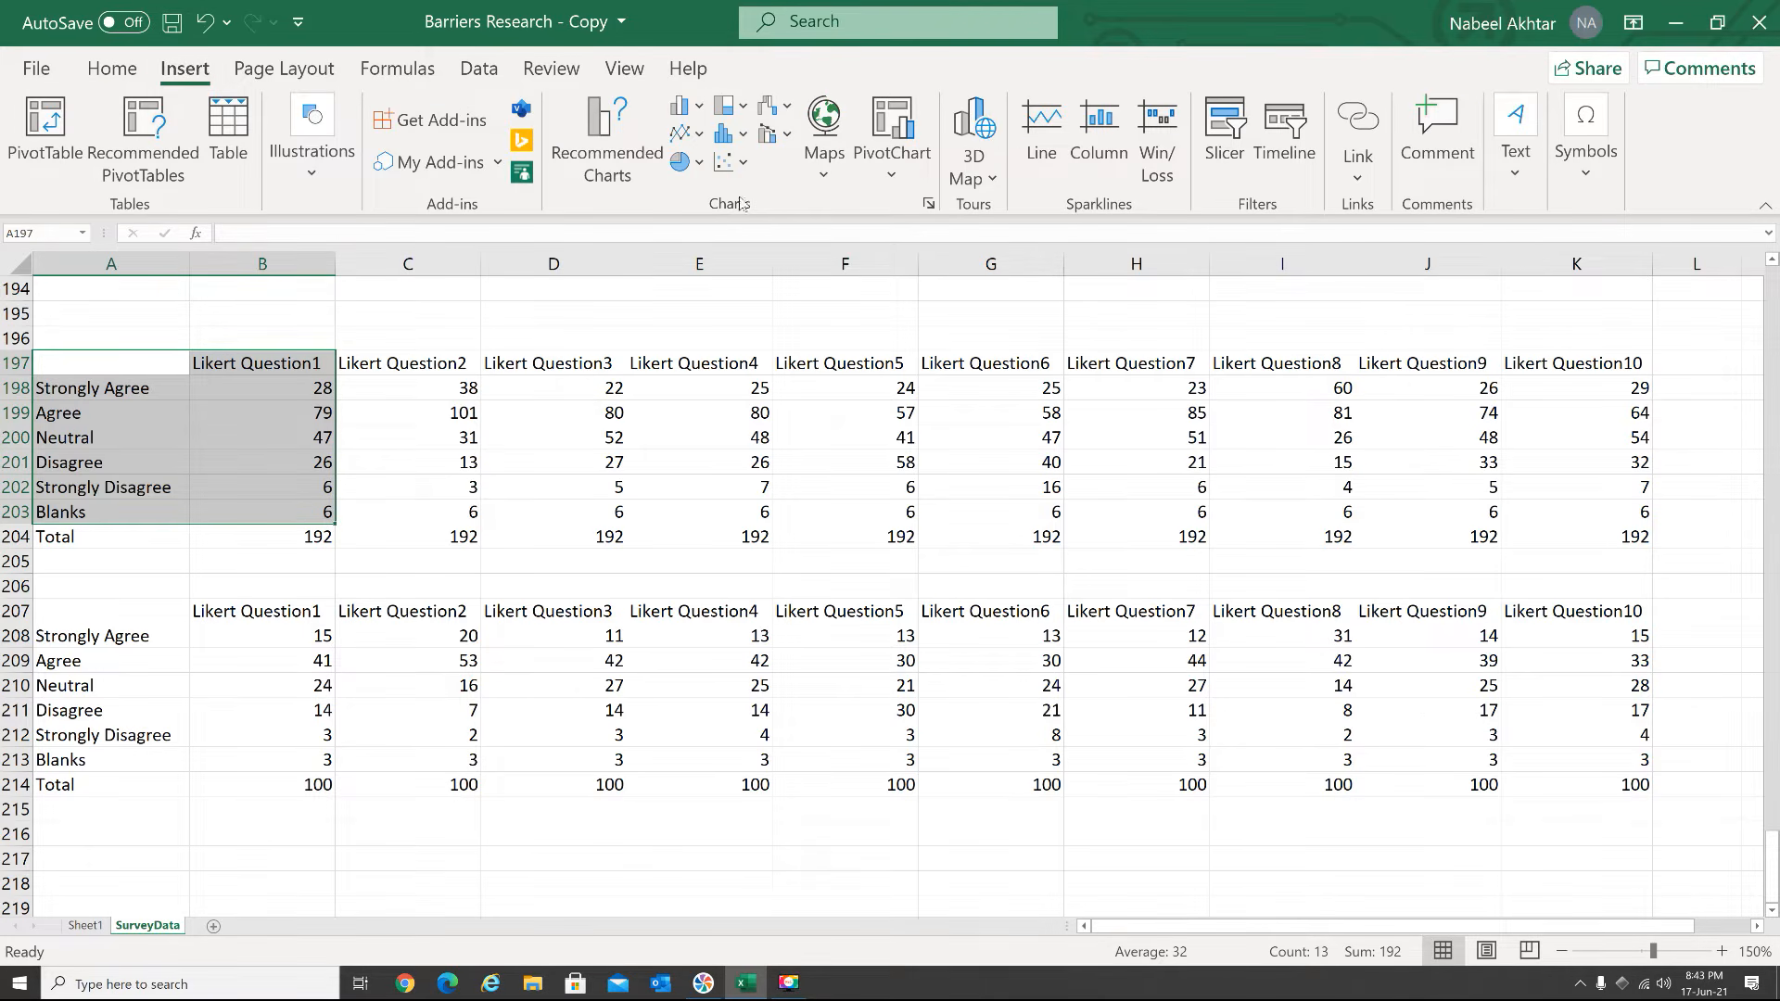
left_click(699, 108)
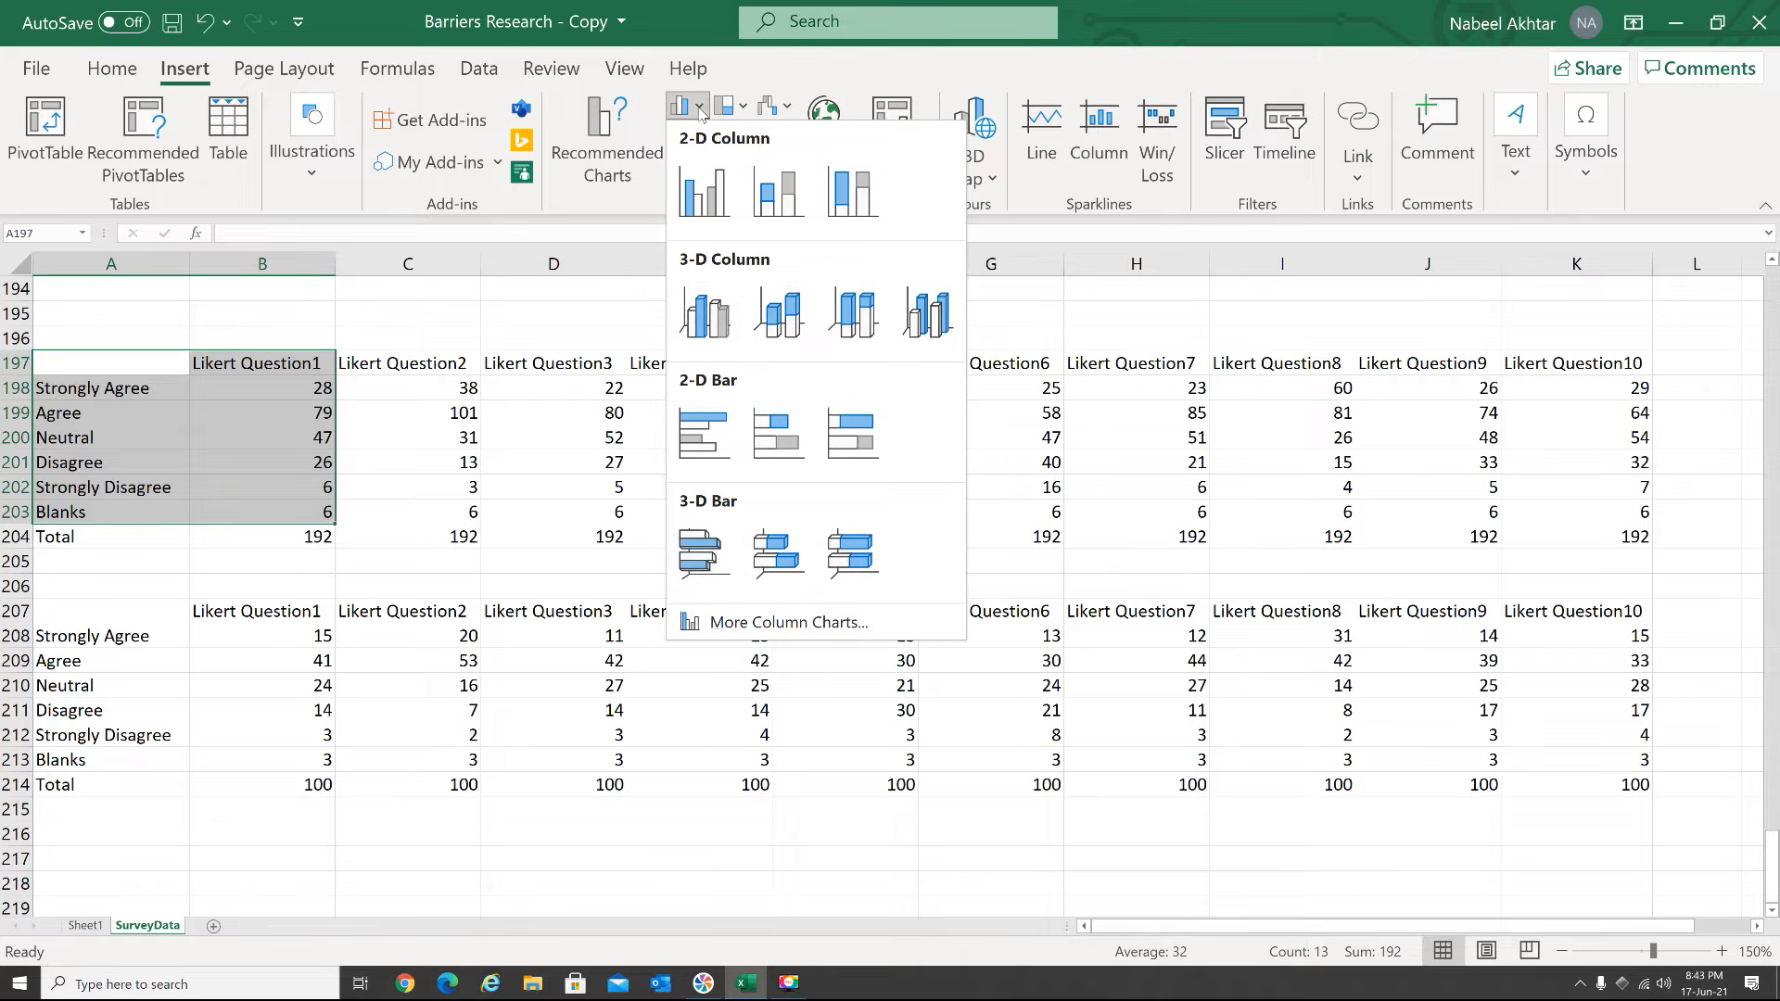
left_click(705, 197)
left_click_drag(1035, 452, 1294, 358)
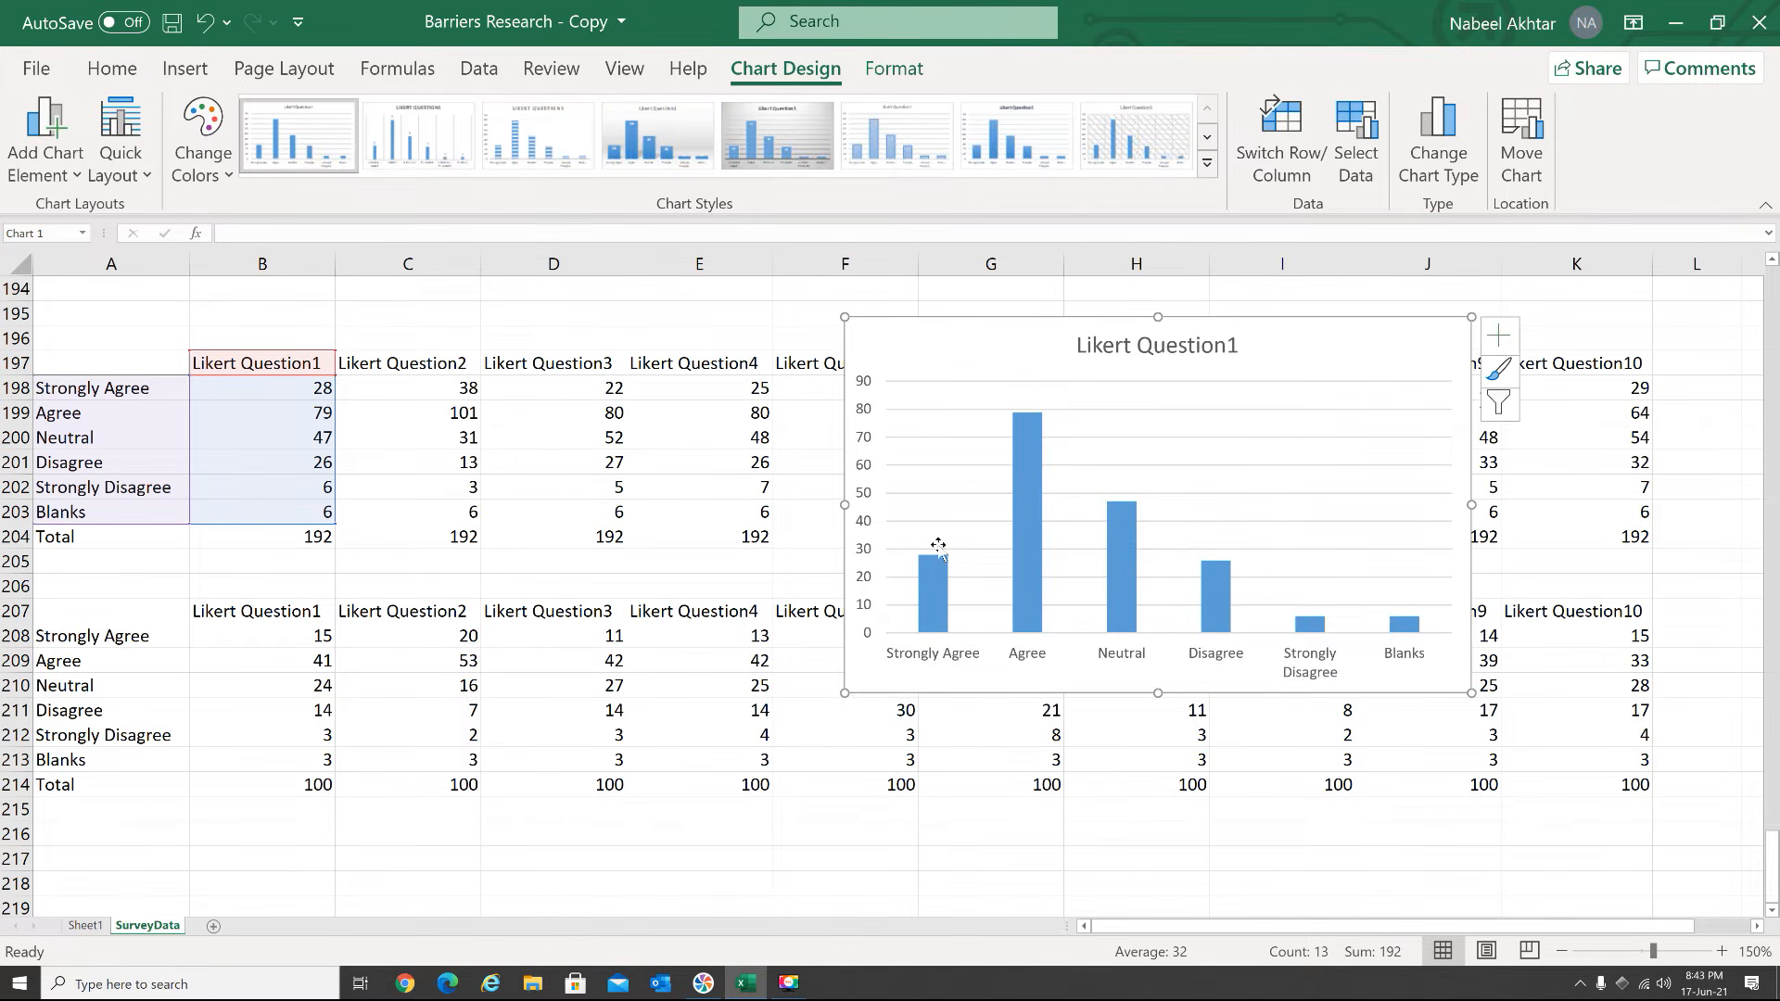
Remove the vertical value axis and the horizontal gridlines from the Likert Question1 column chart
left_click(872, 480)
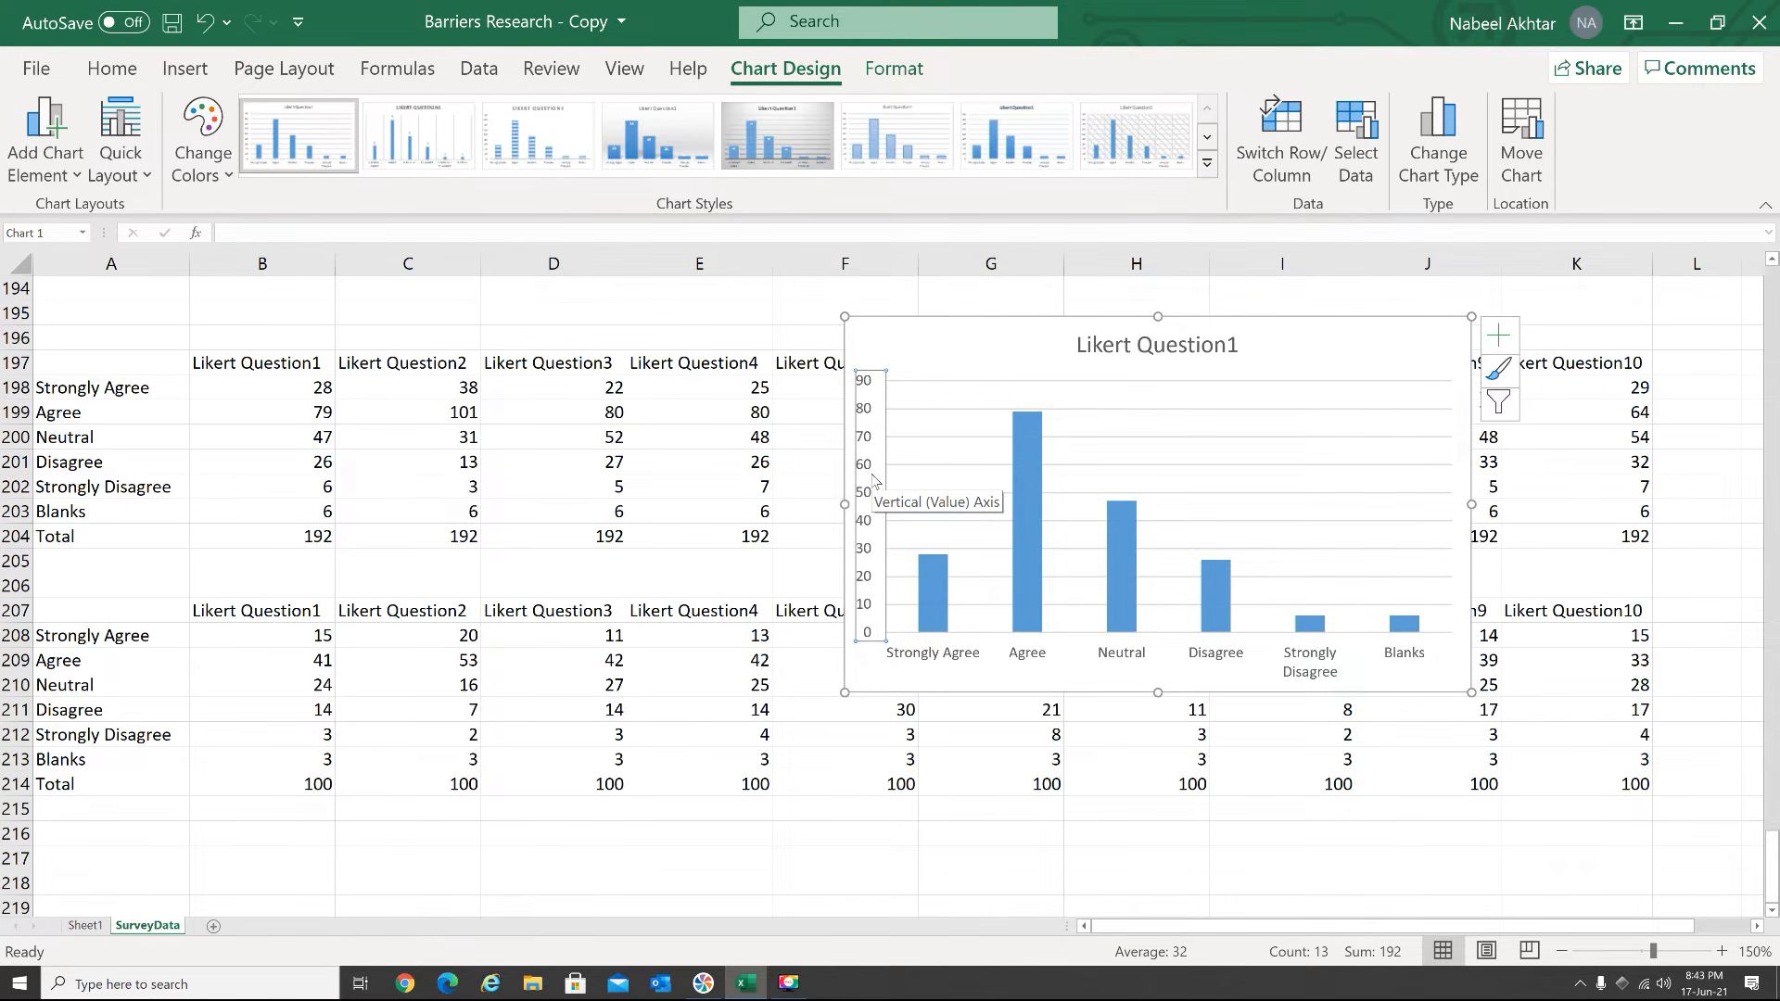
key("Delete")
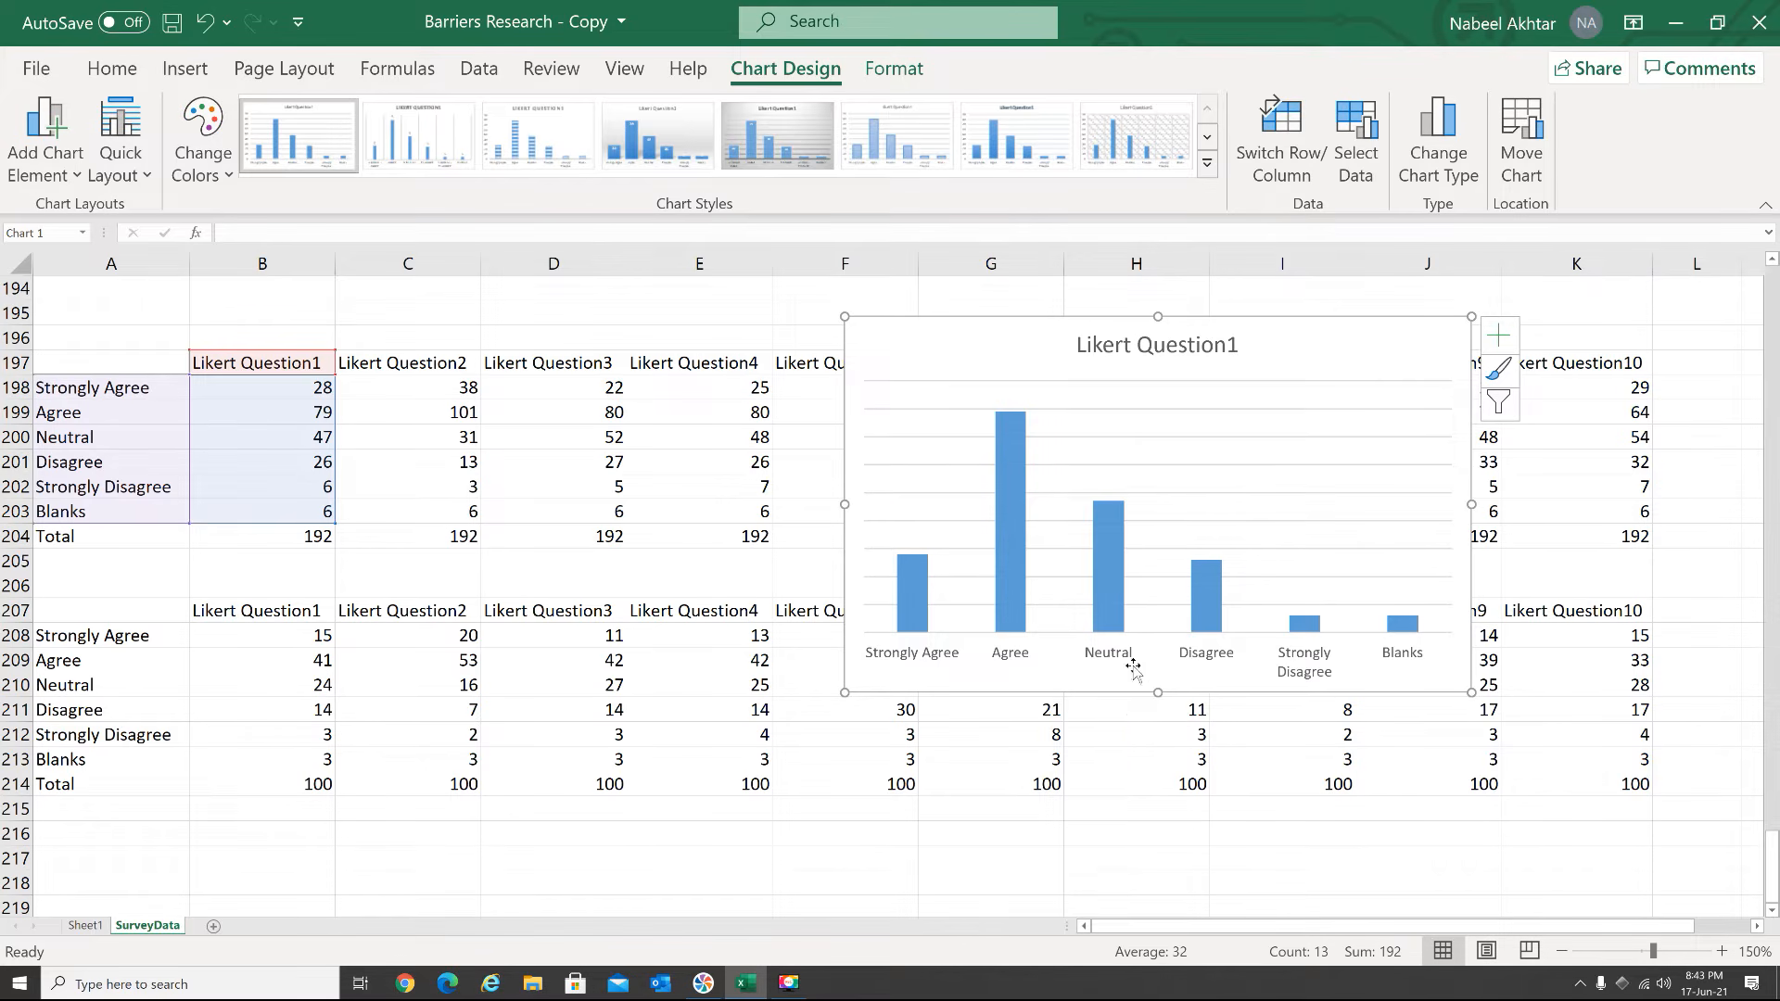
left_click(1123, 408)
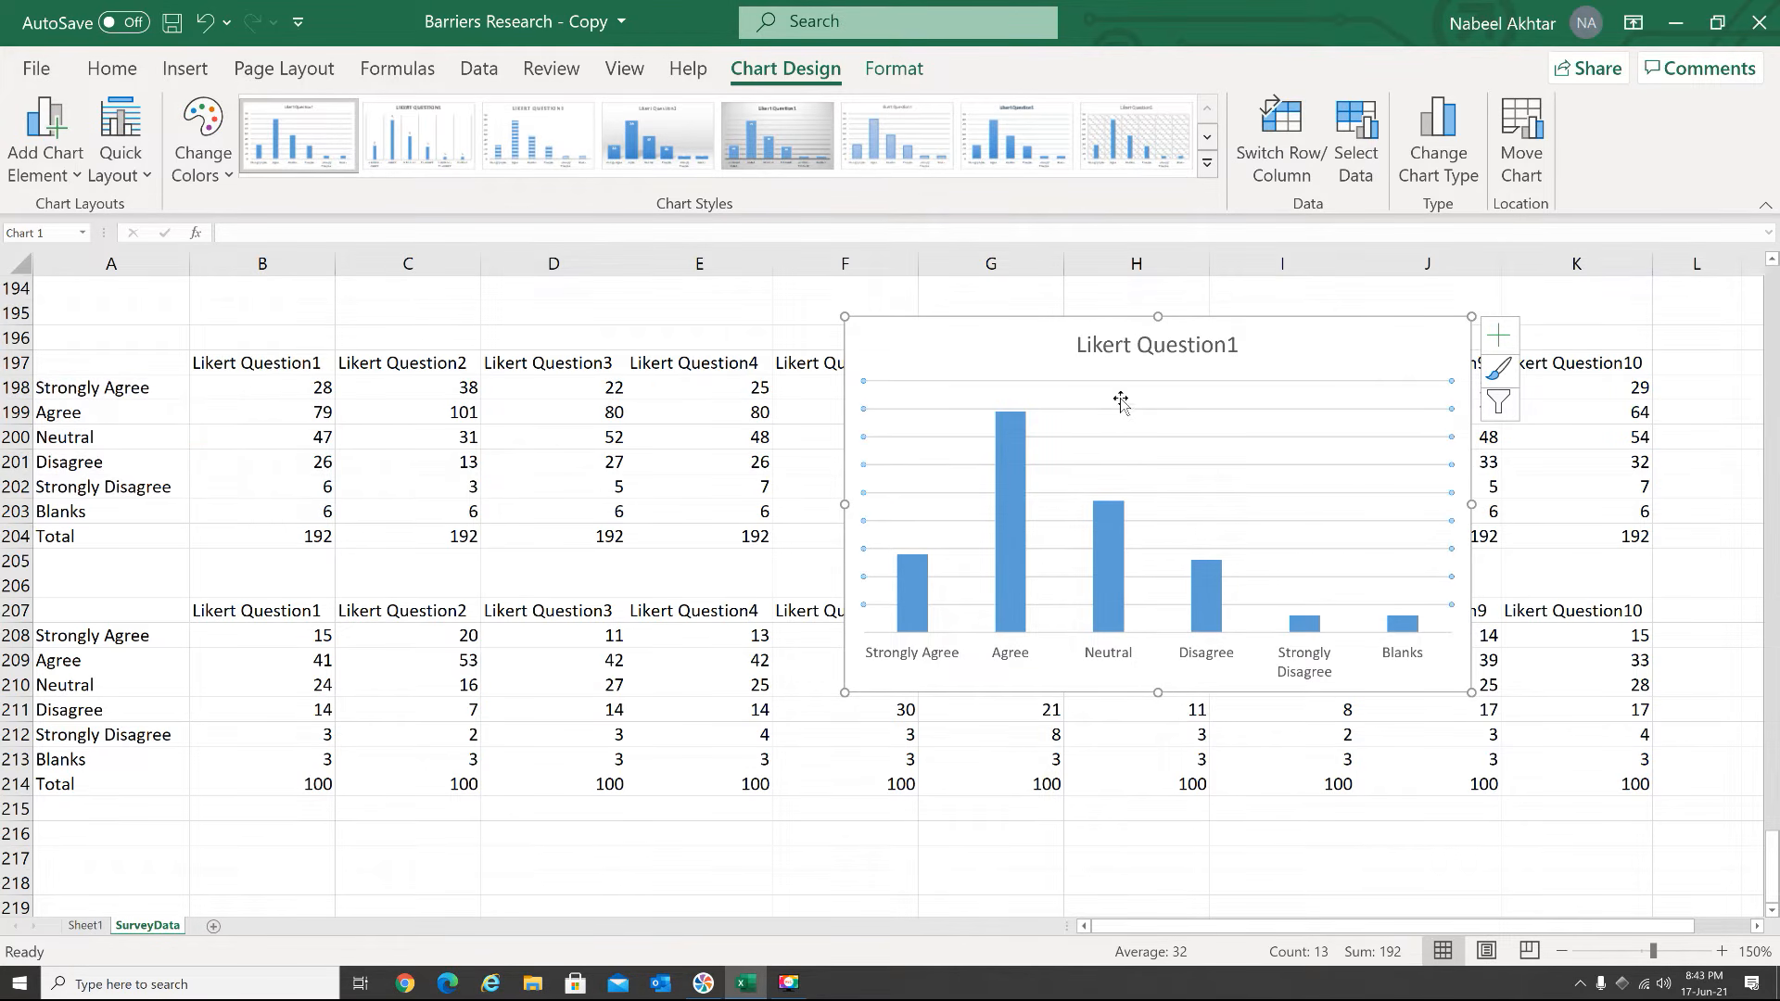
key("Escape")
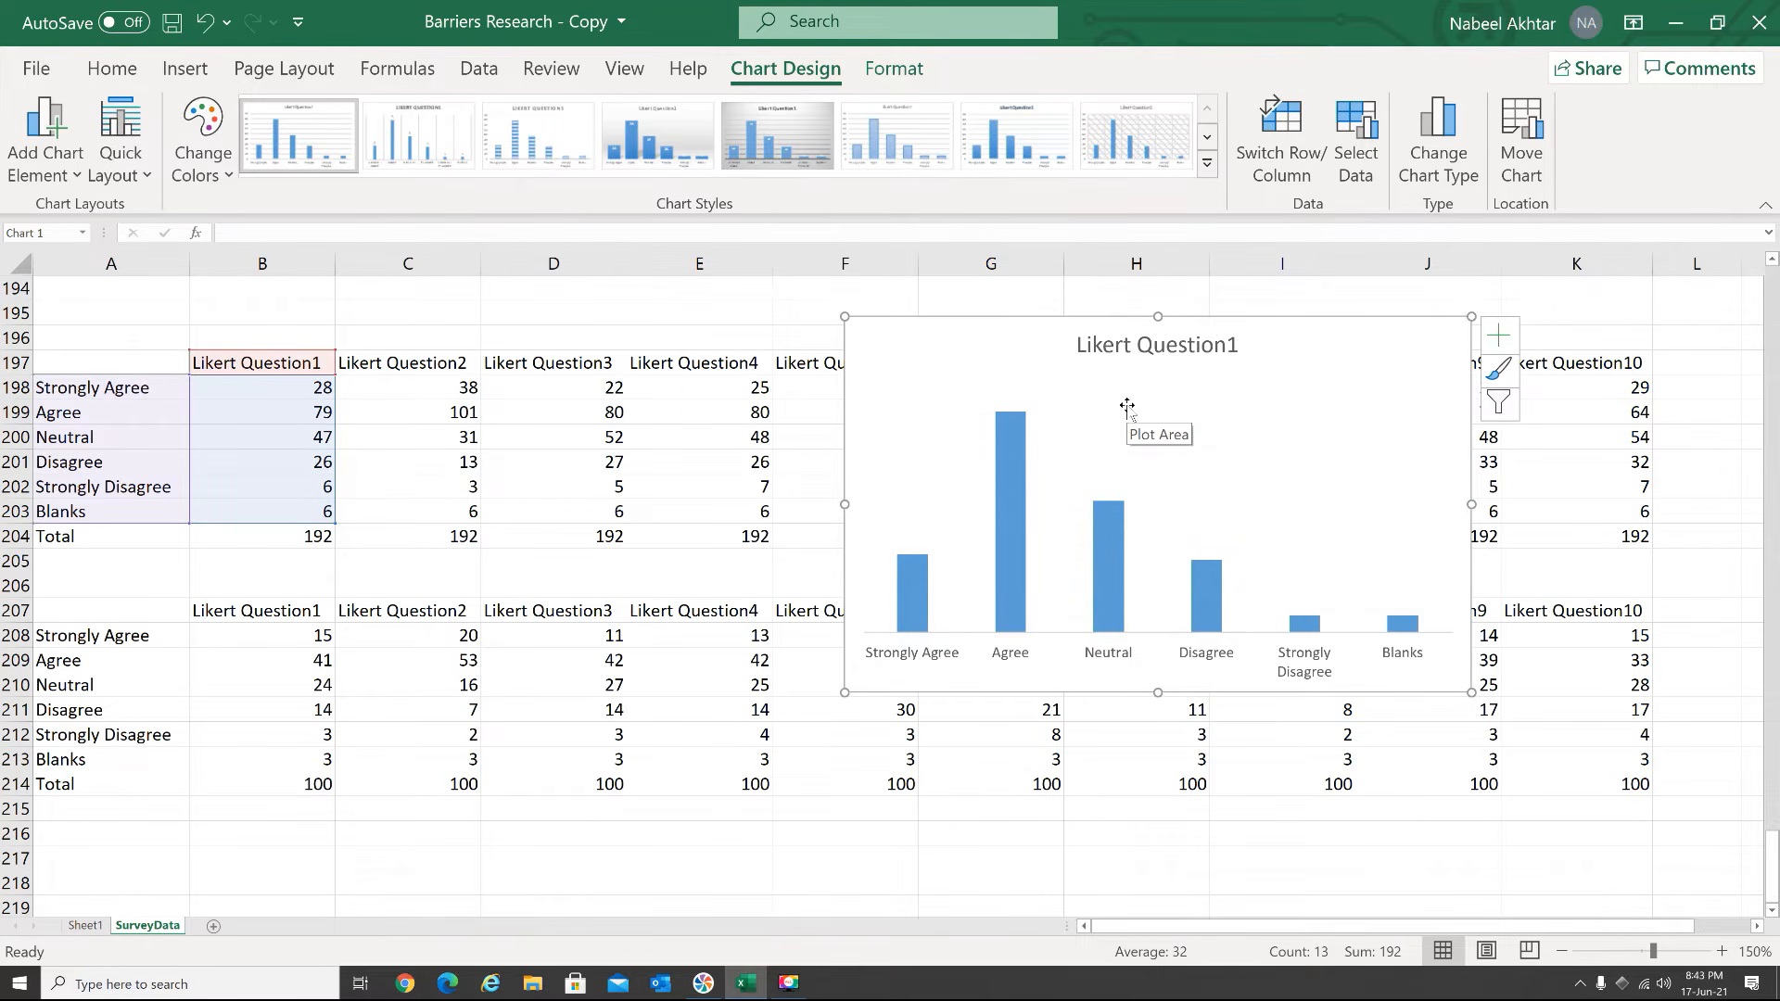
Give the plot area of the Likert Question1 chart a solid line border
double_click(1077, 425)
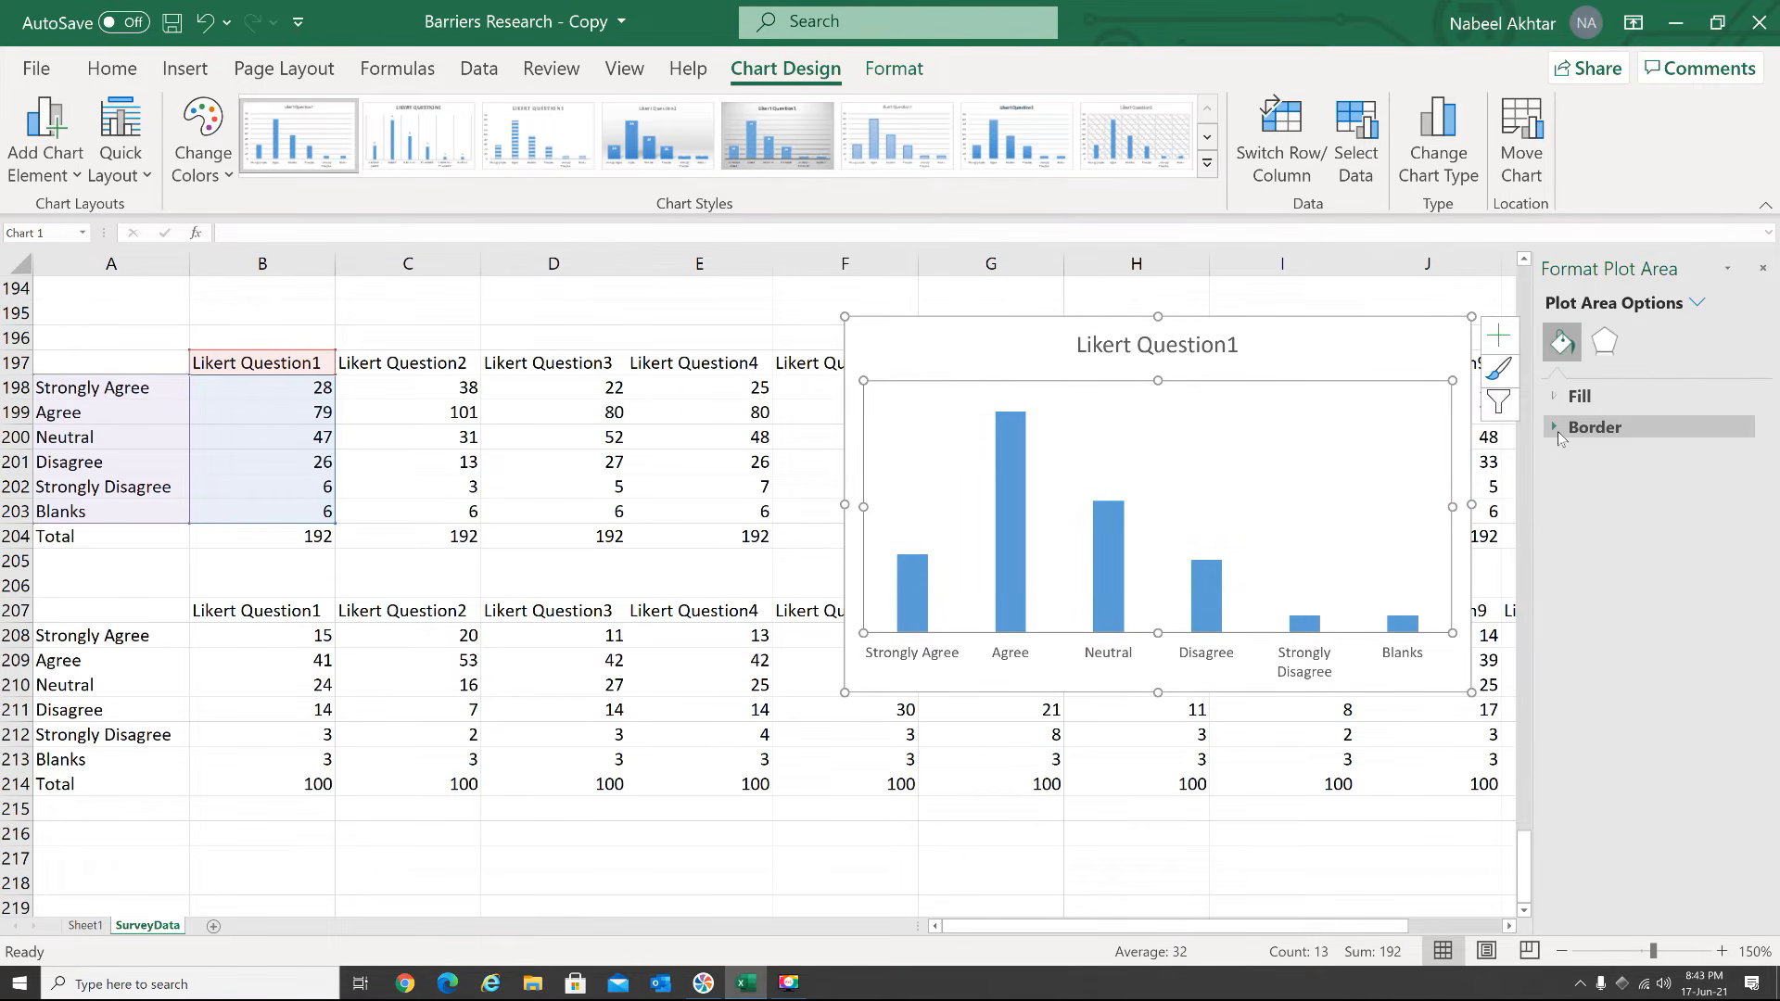
left_click(1556, 430)
left_click(1599, 499)
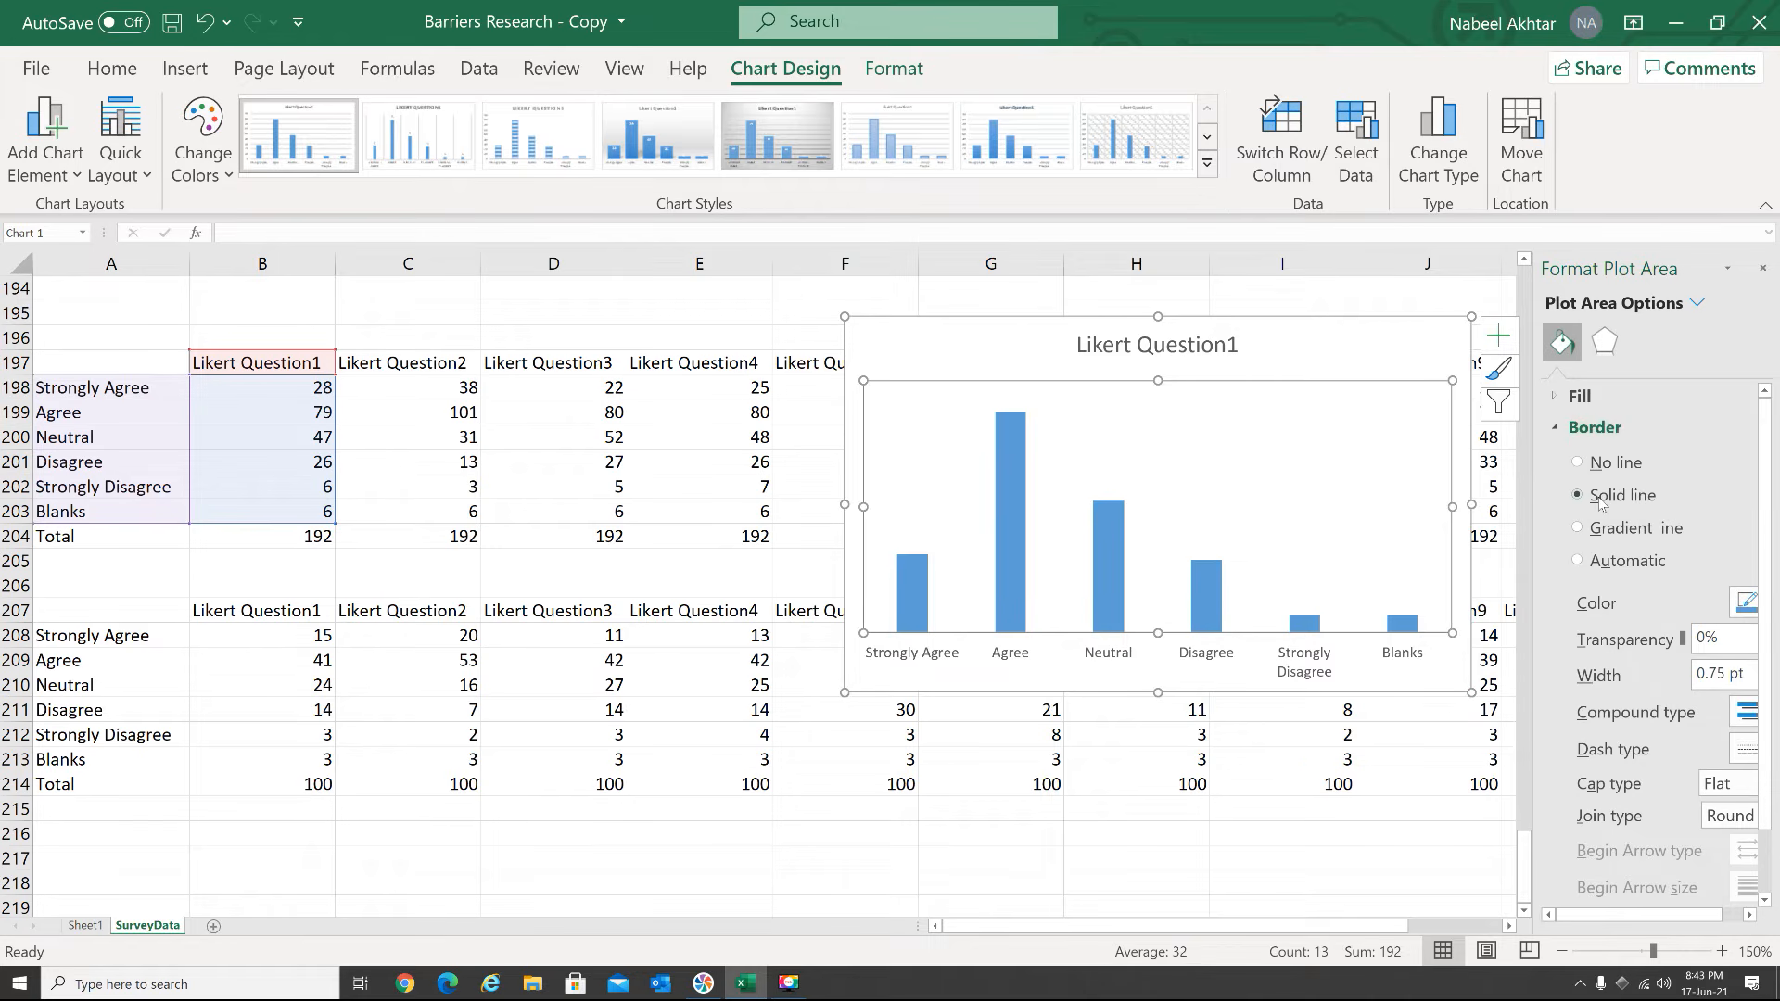
Move the Likert Question1 chart to a new chart sheet named Q1 Percentage
left_click(1529, 139)
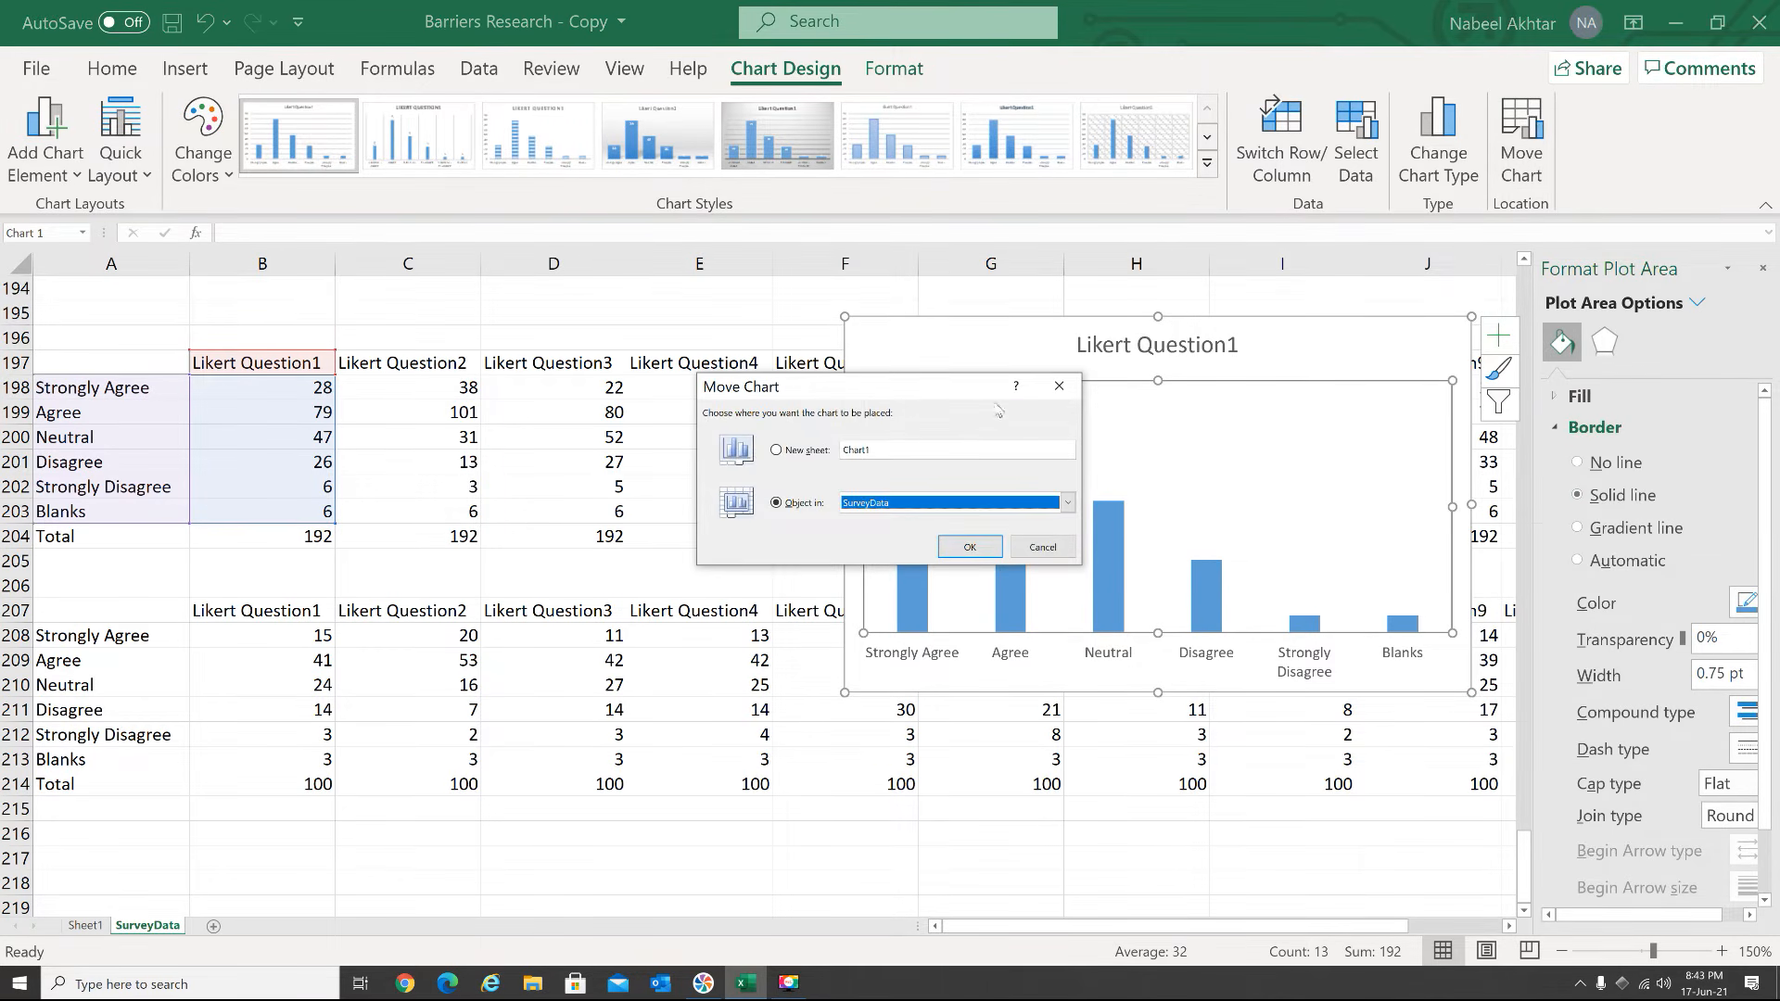
left_click(812, 450)
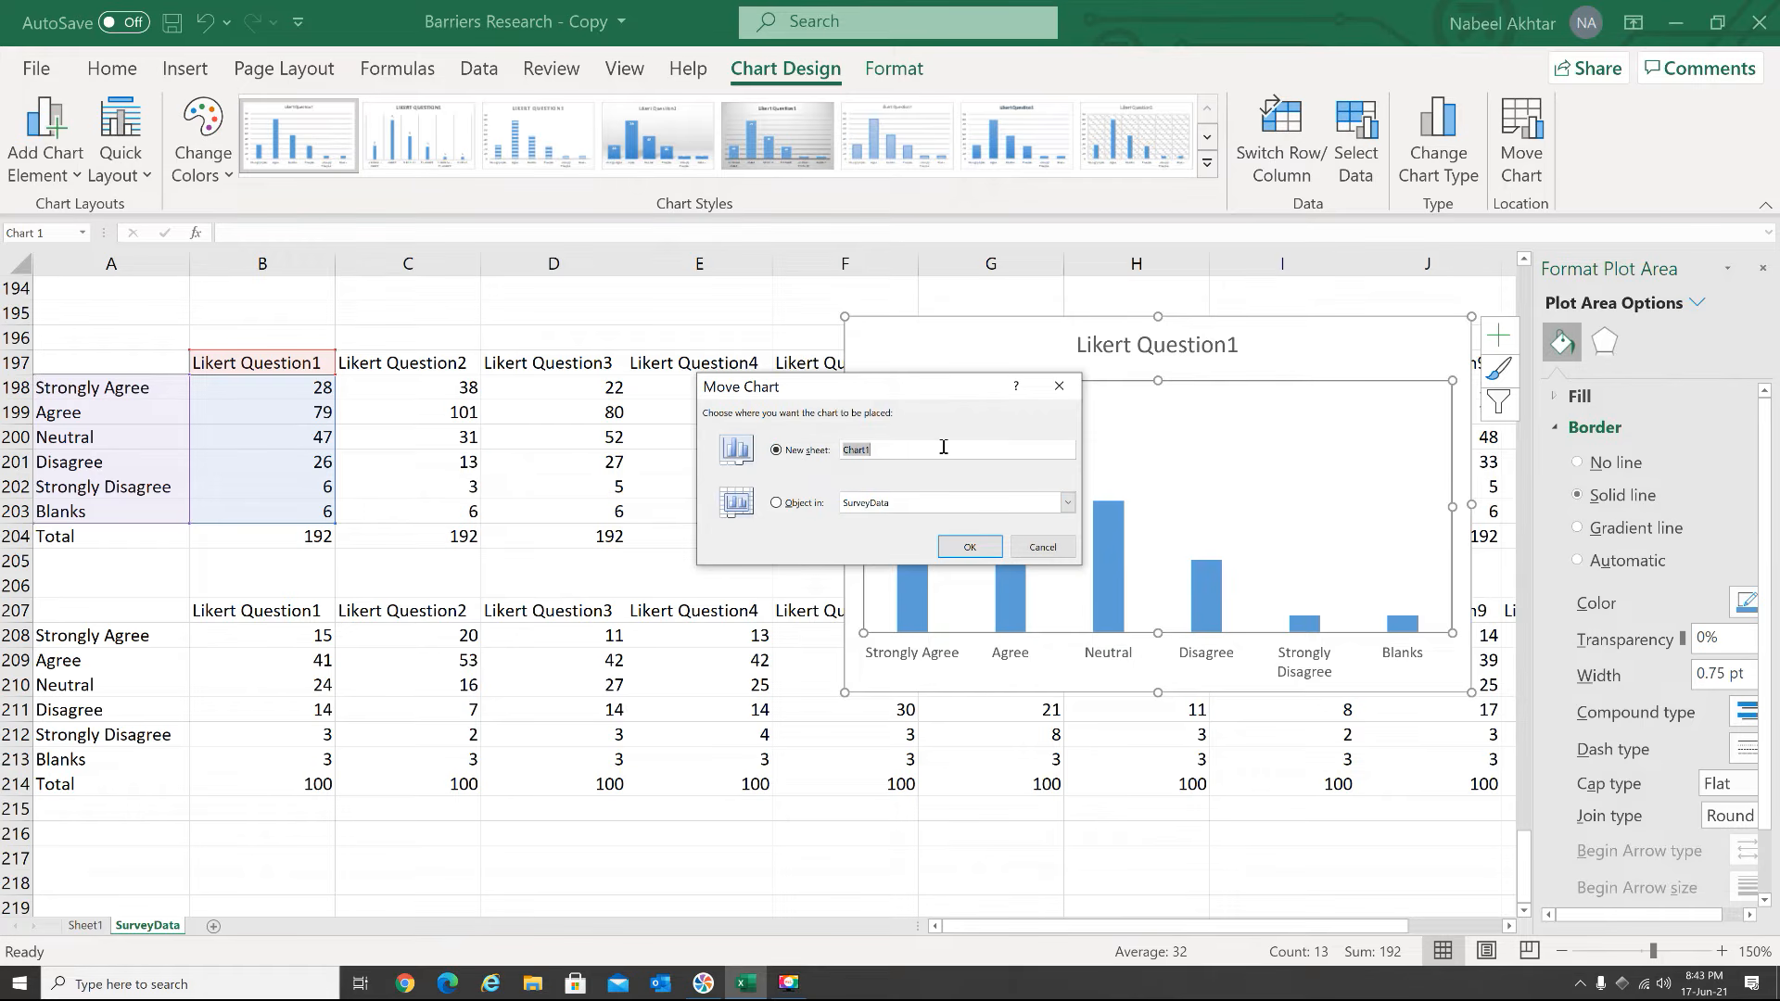
type("Q1 Percentage")
left_click(969, 547)
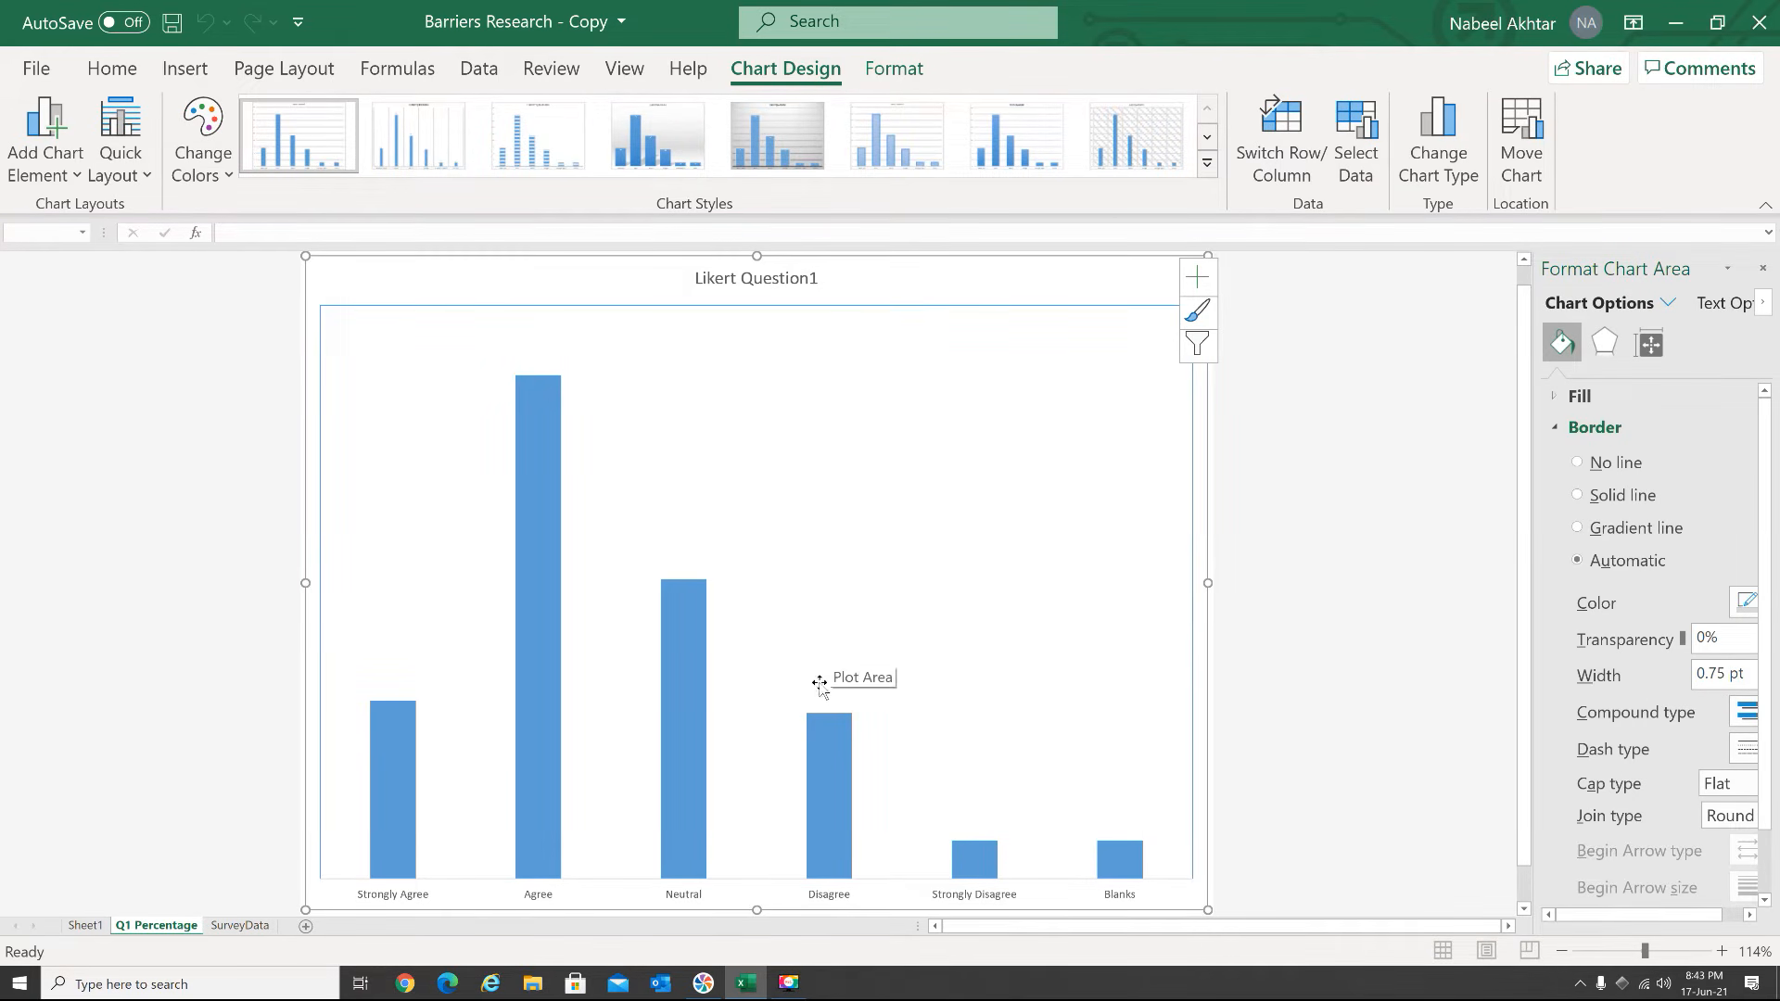
Add Outside End data labels to the Question 1 columns and enlarge their font to size 16
left_click(76, 179)
mouse_move(112, 316)
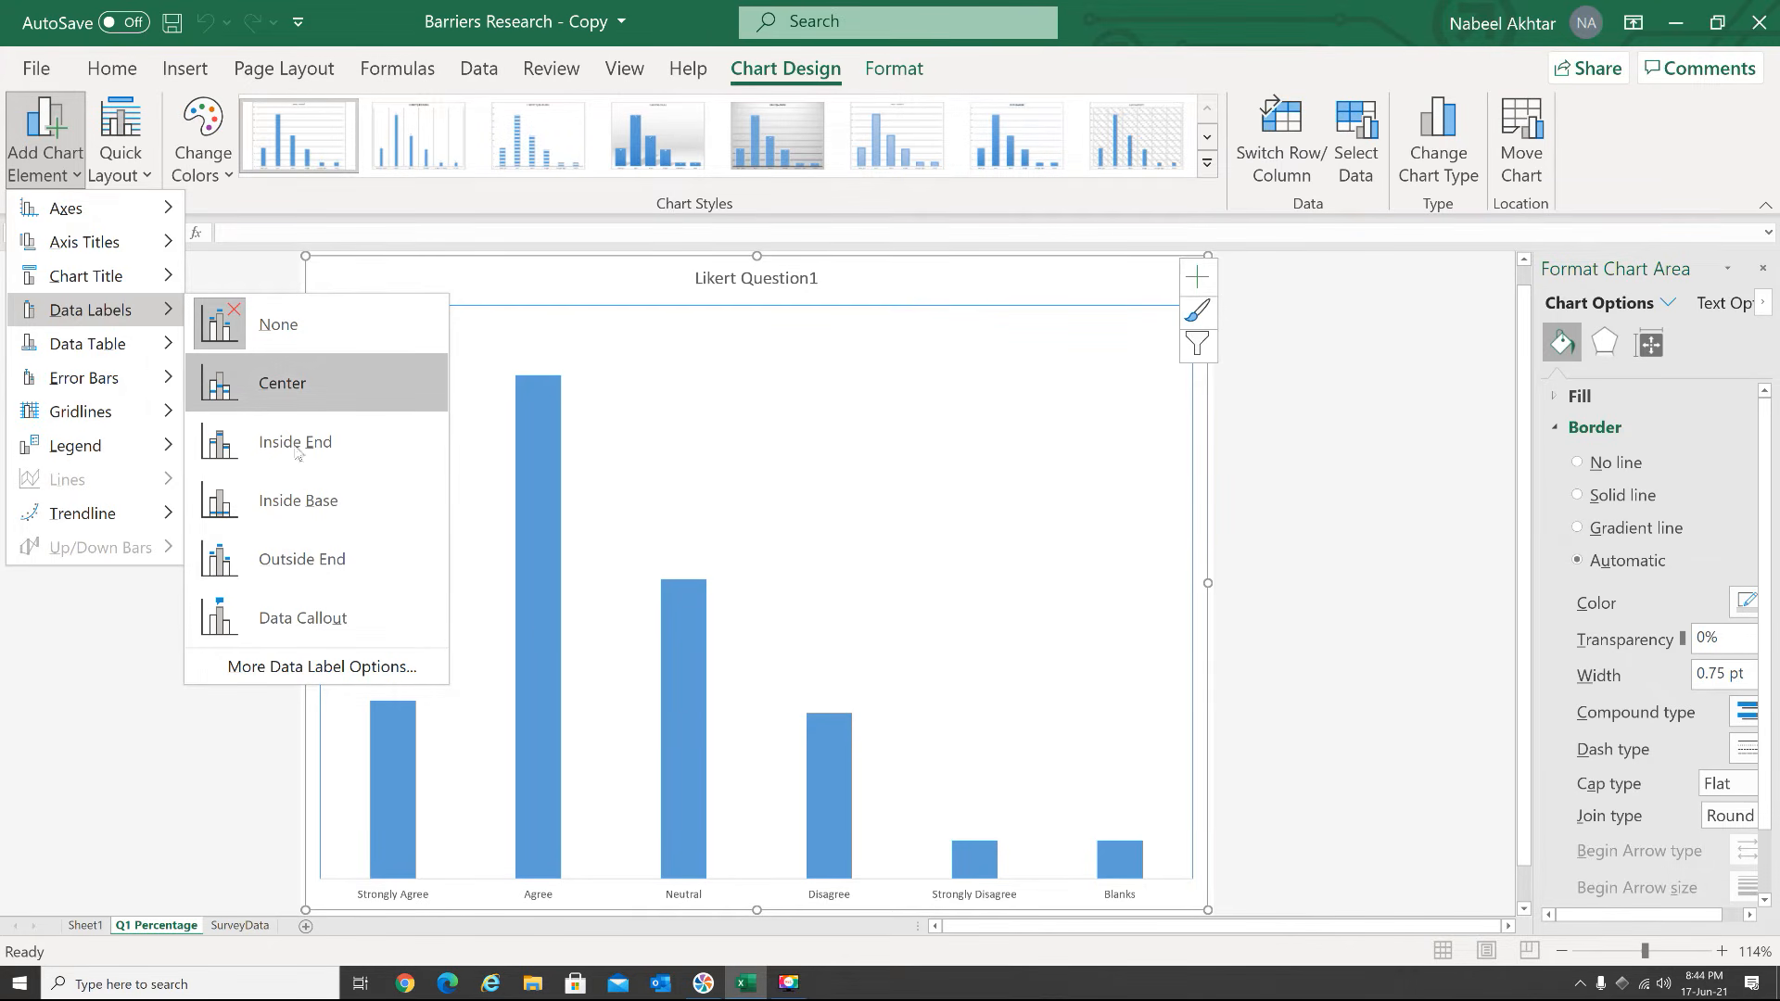
left_click(336, 561)
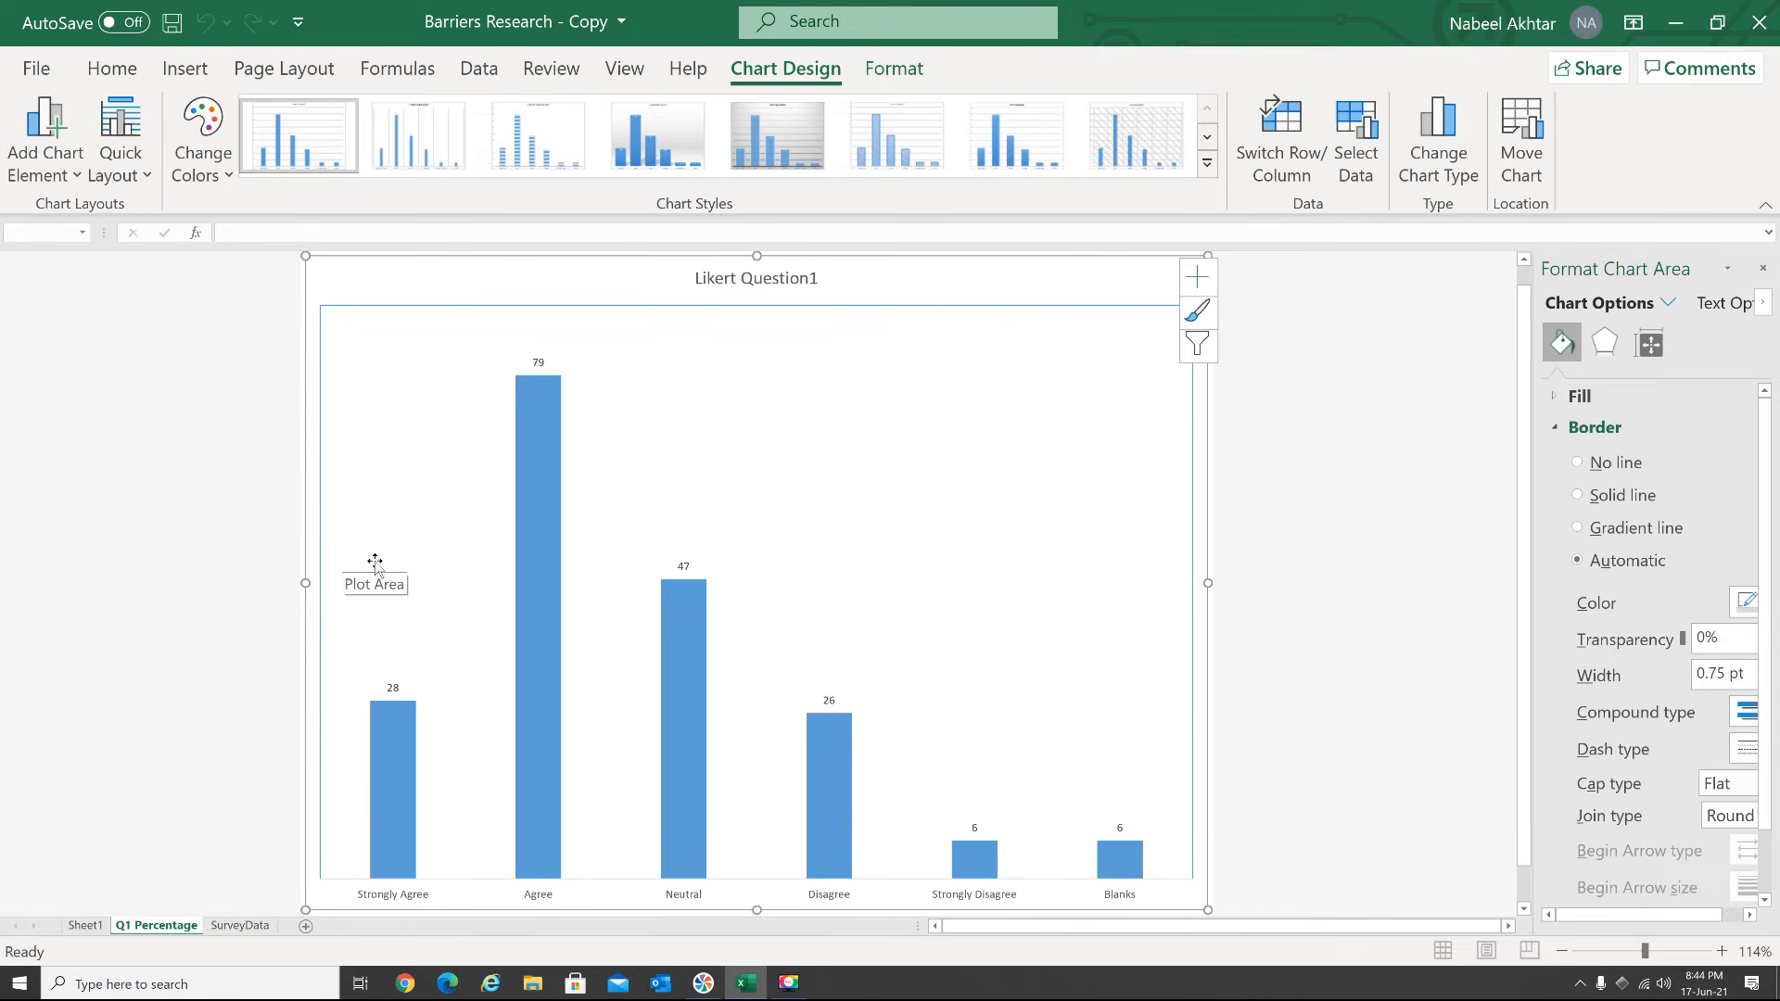
left_click(538, 364)
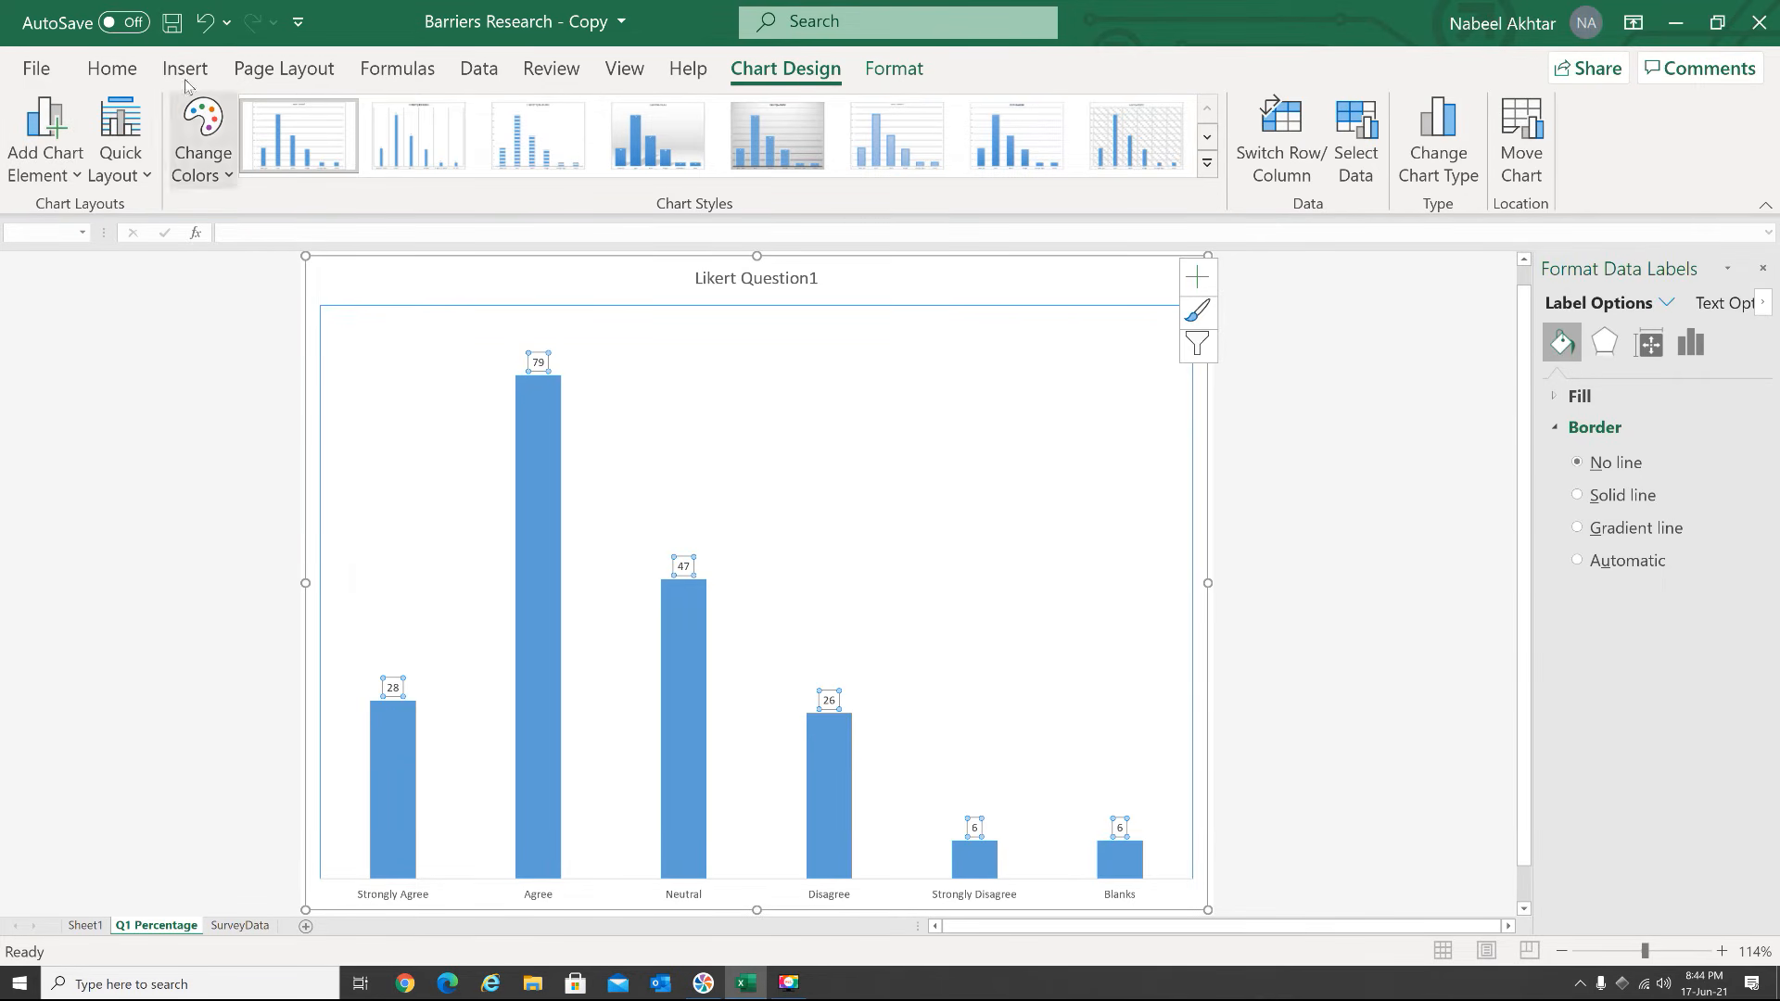
left_click(113, 69)
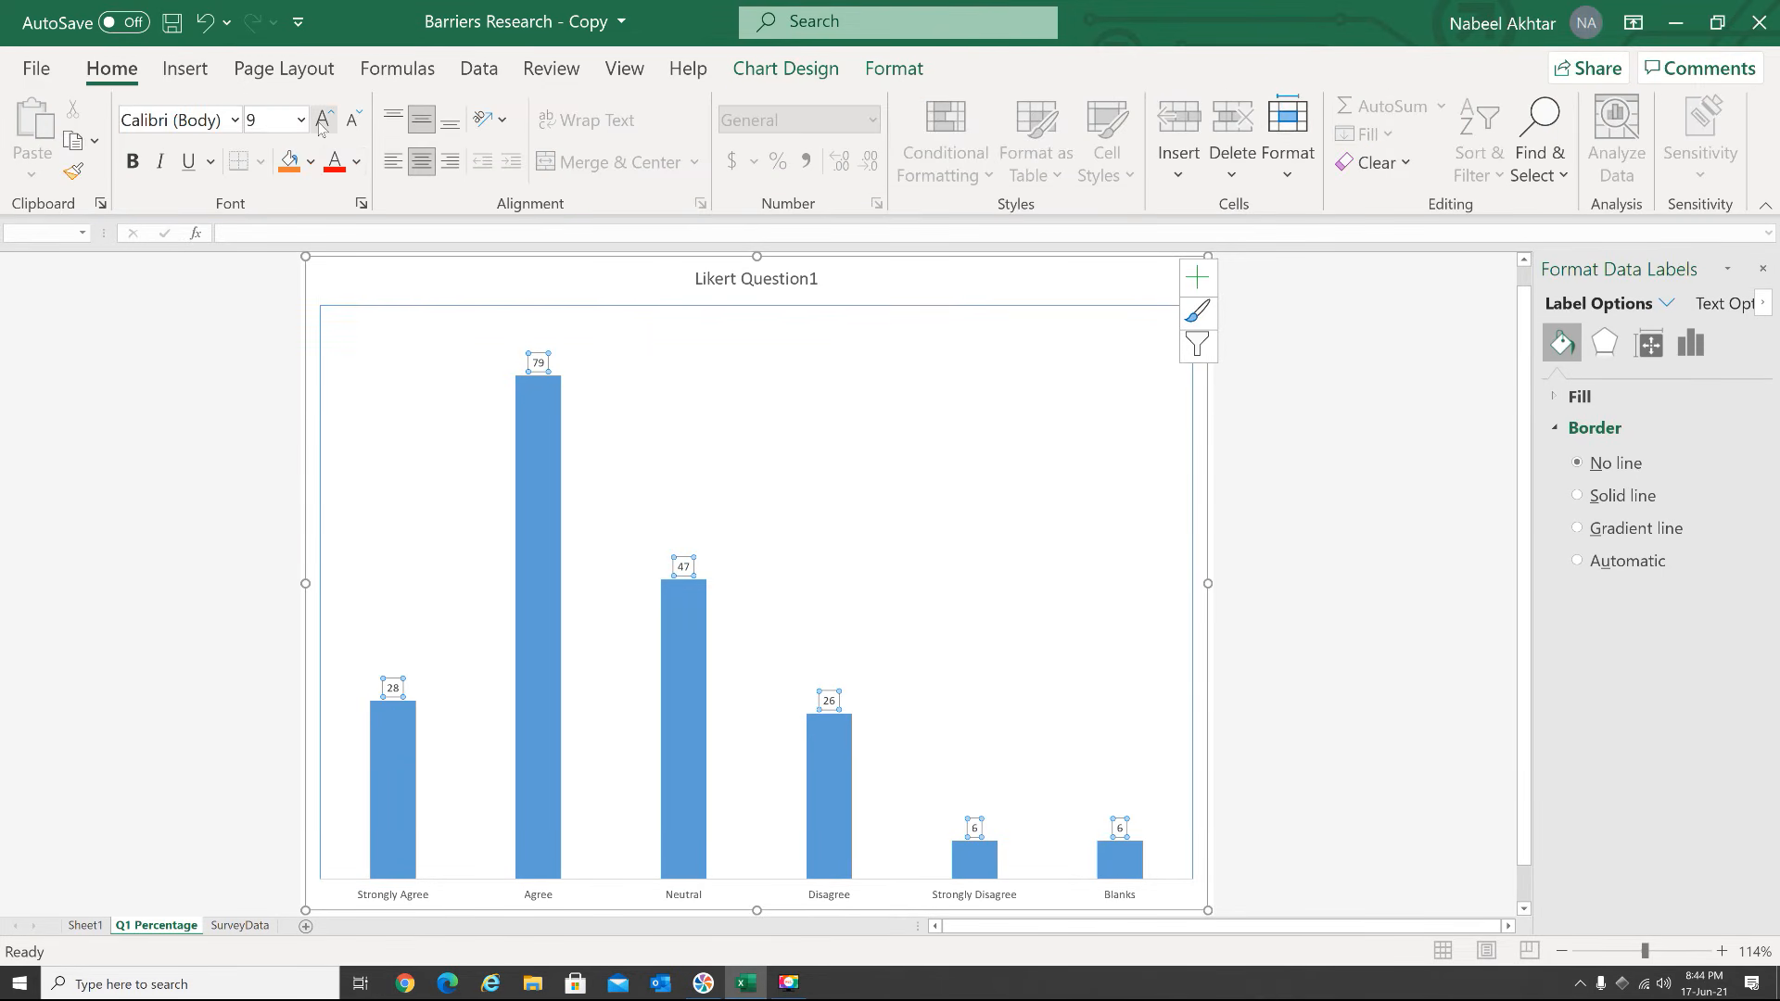
left_click(321, 120)
left_click(322, 119)
left_click(322, 120)
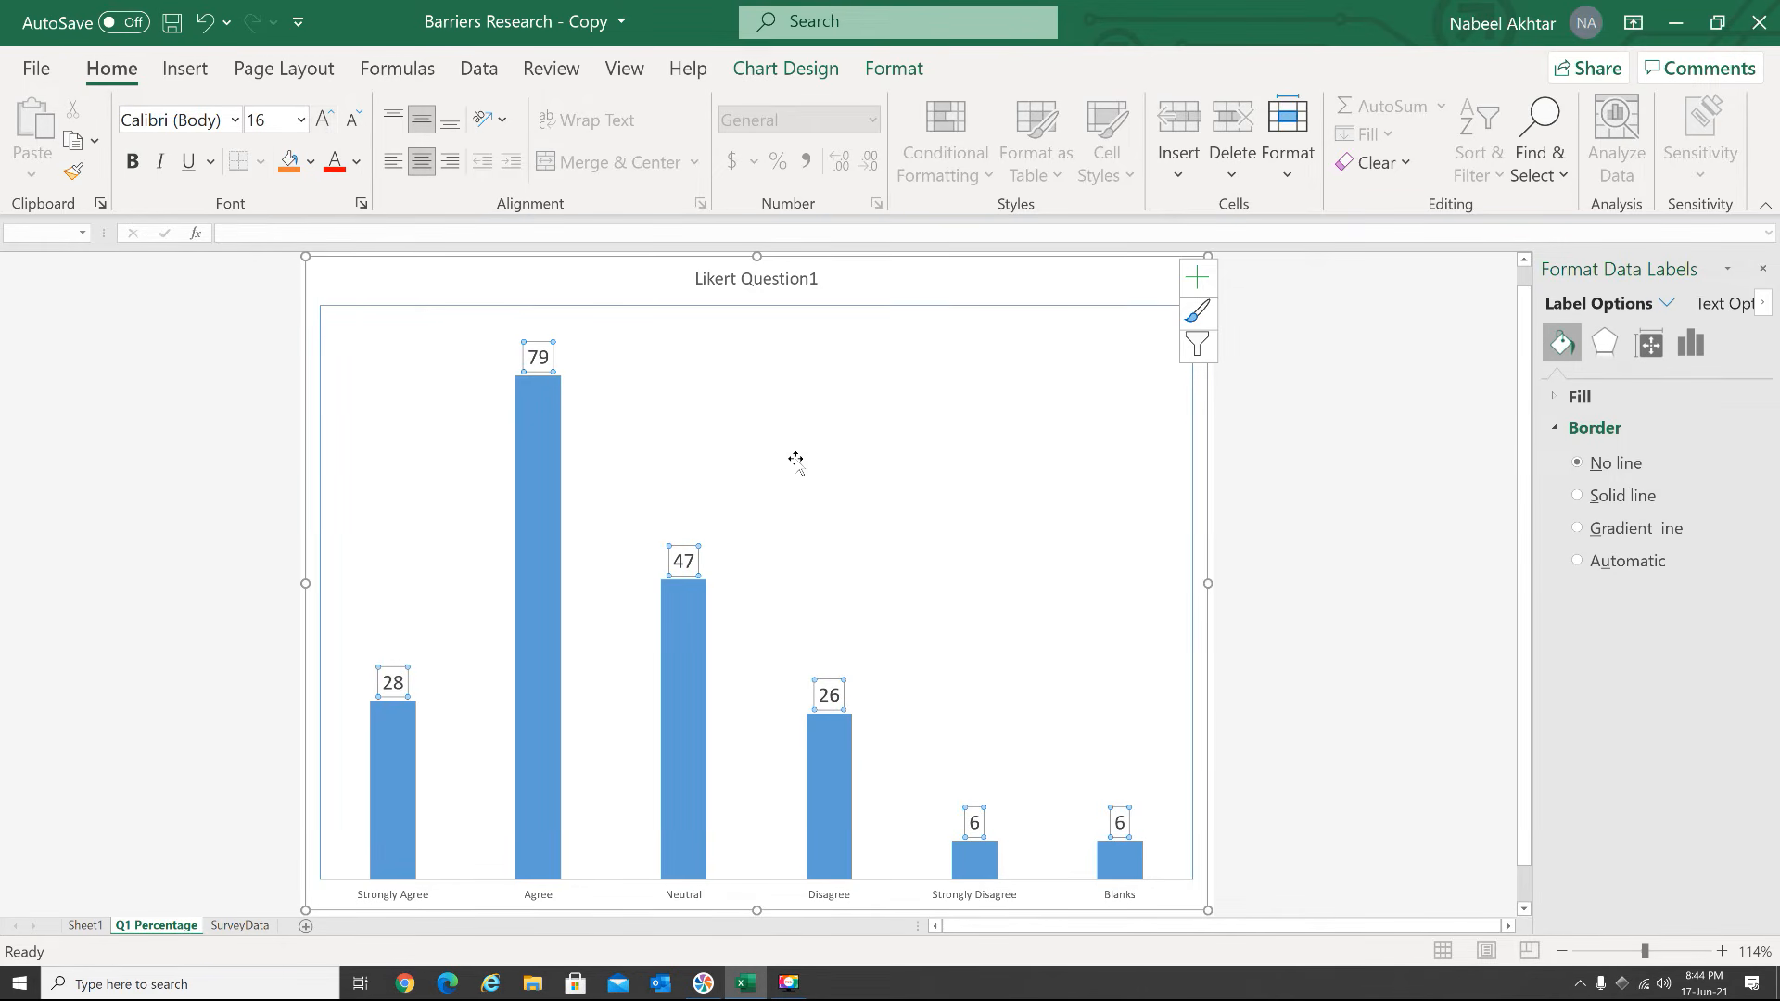
In SurveyData, insert a 2-D clustered bar chart of the Question 3 percentages from A207:A213 and D207:D213
left_click(247, 928)
left_click(354, 840)
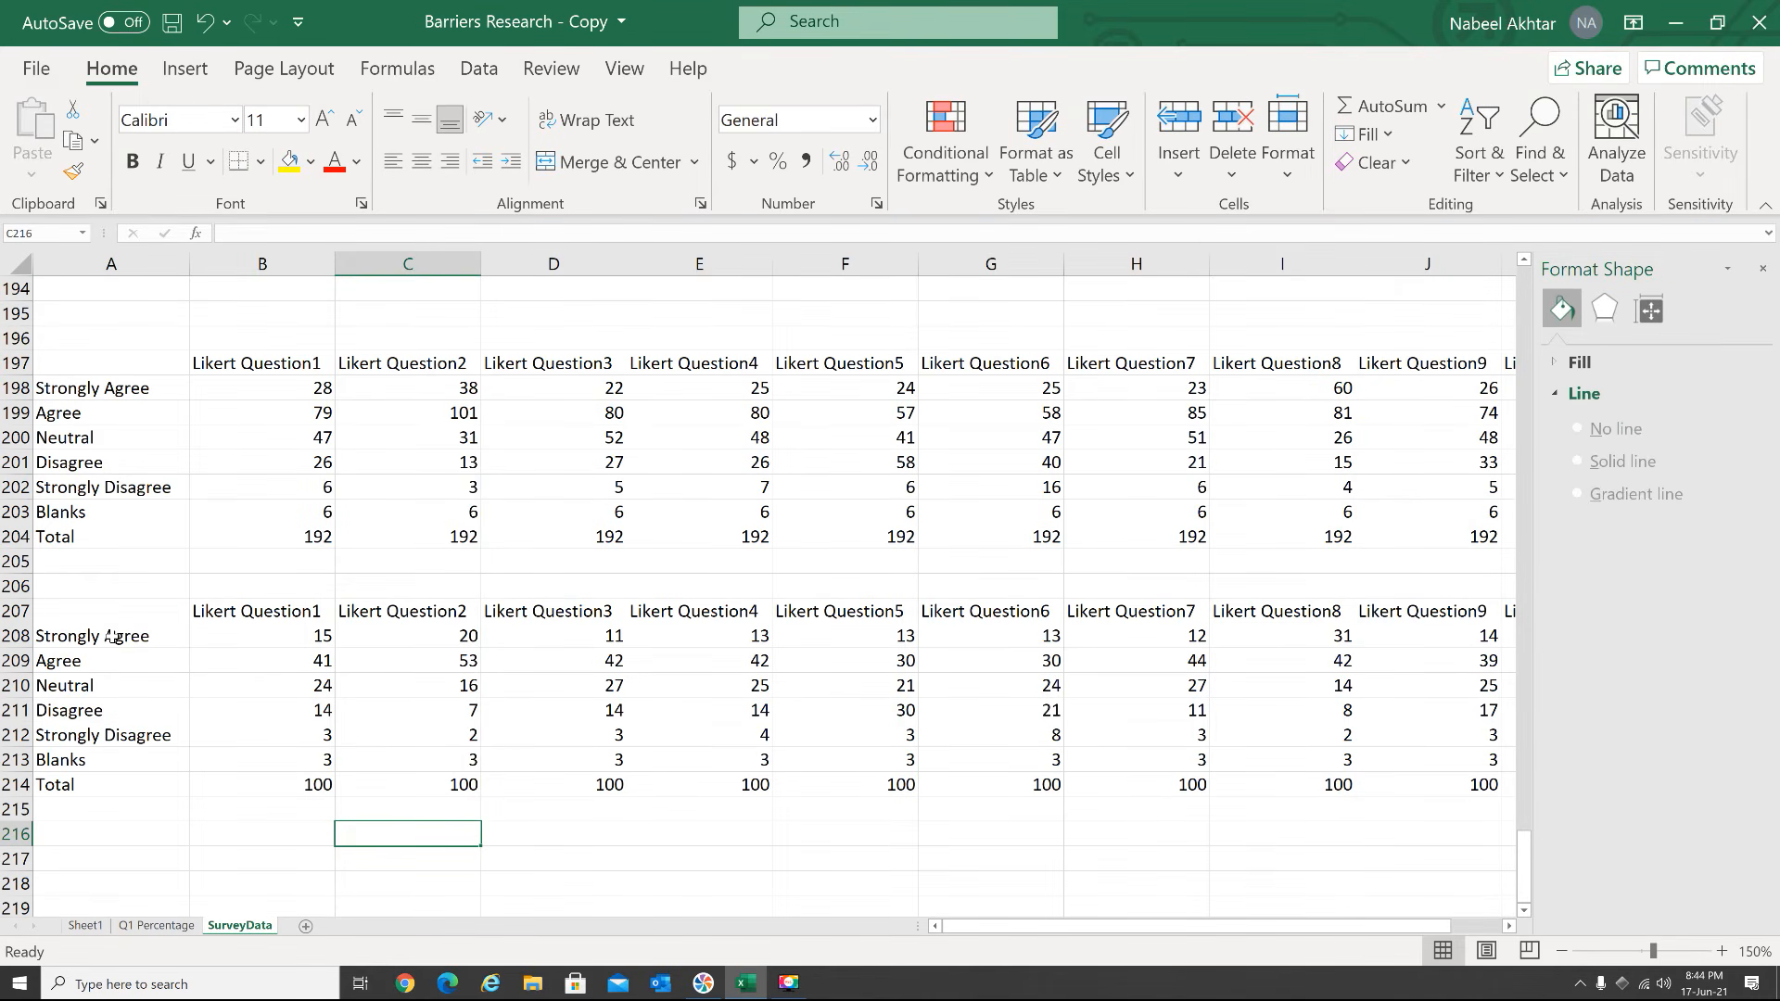
left_click_drag(93, 611, 92, 759)
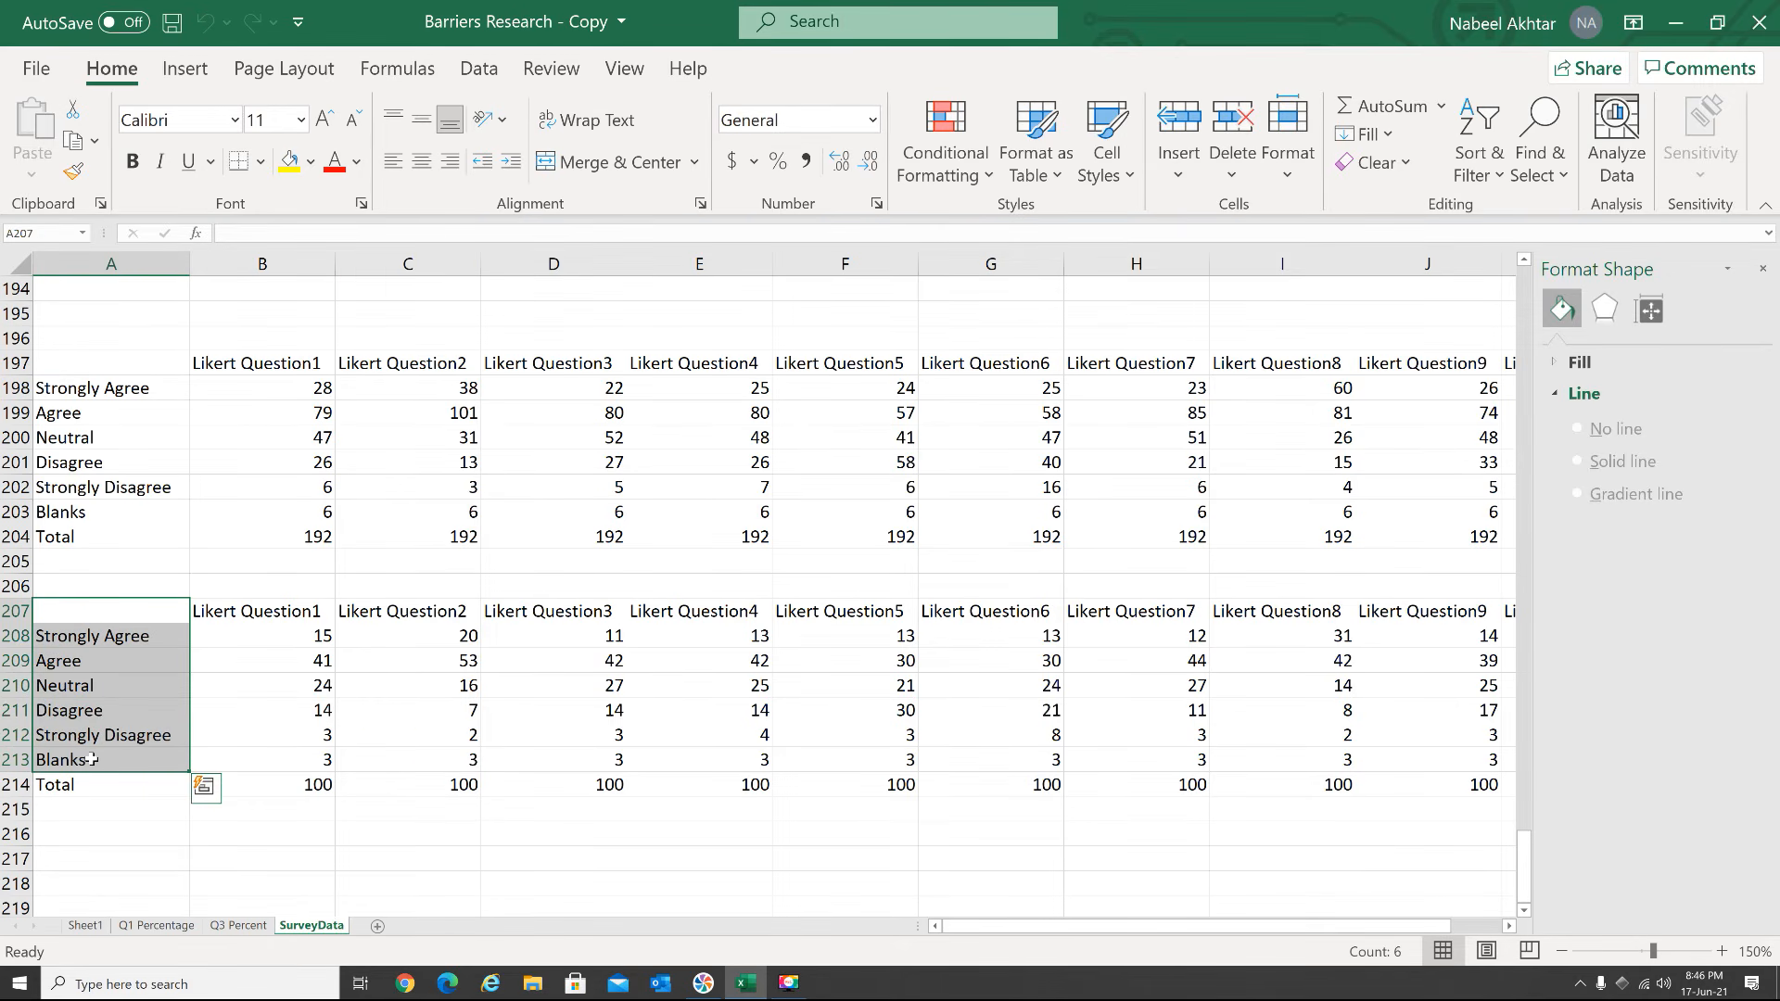
left_click_drag(553, 612, 554, 753)
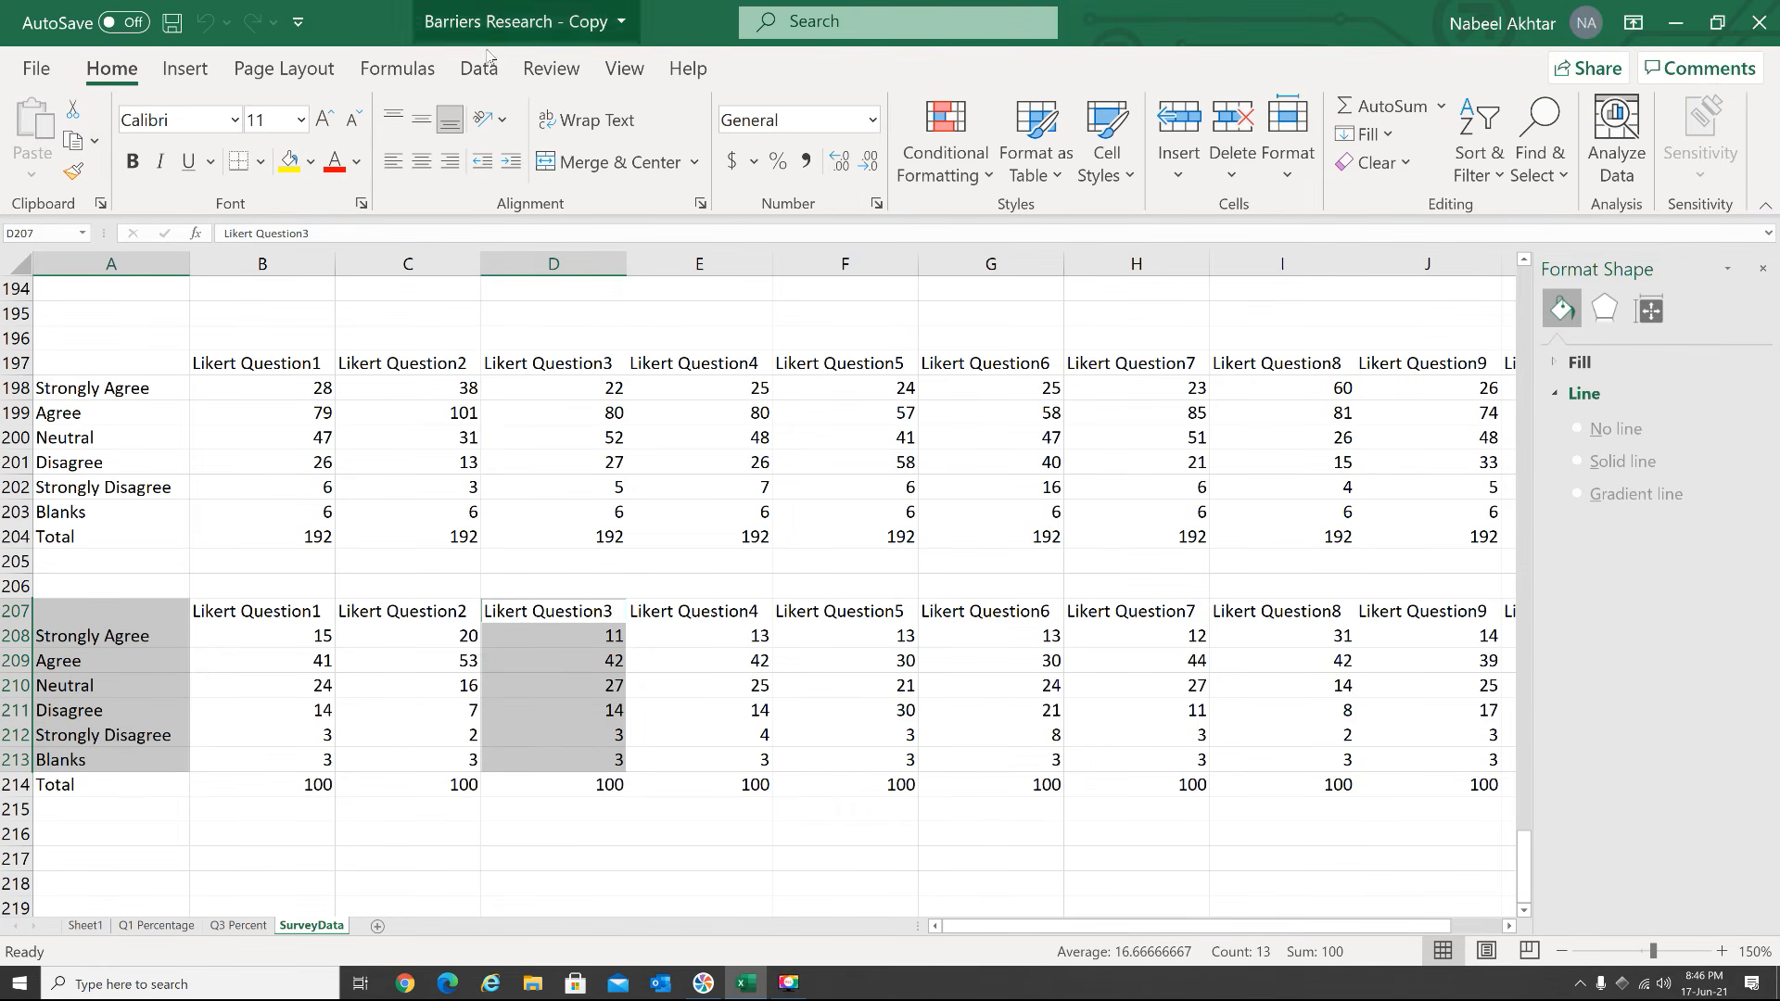
left_click(195, 76)
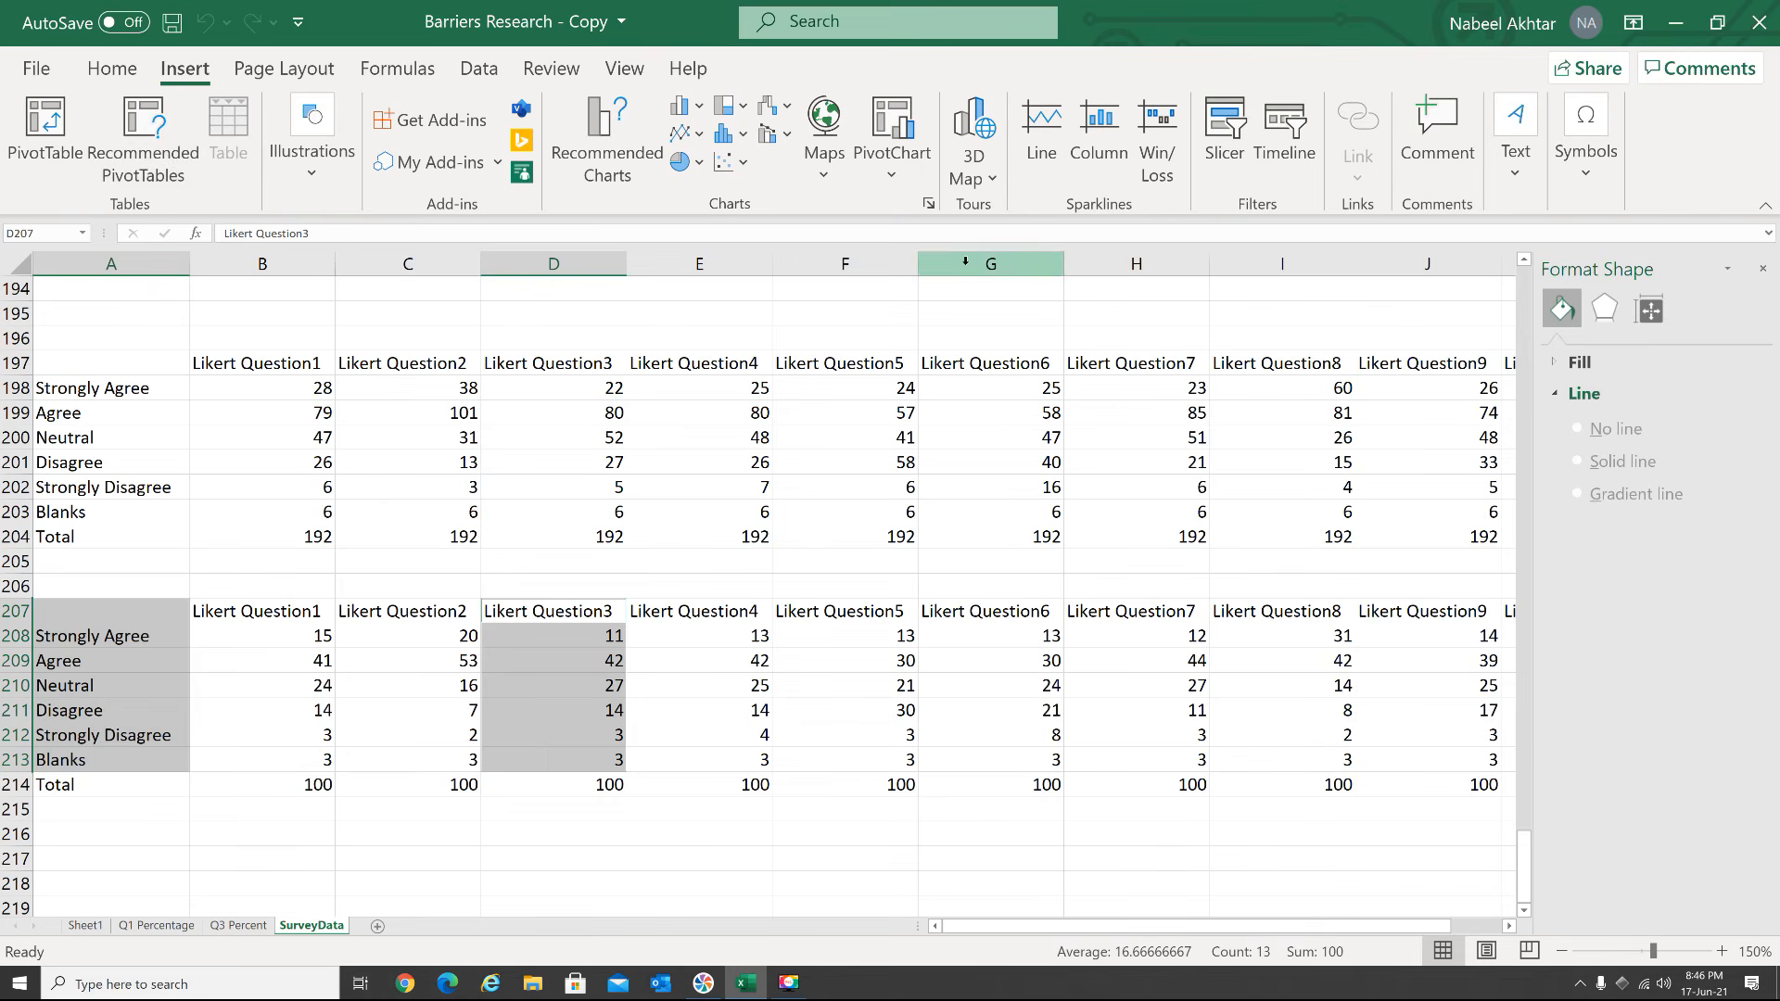
left_click(687, 104)
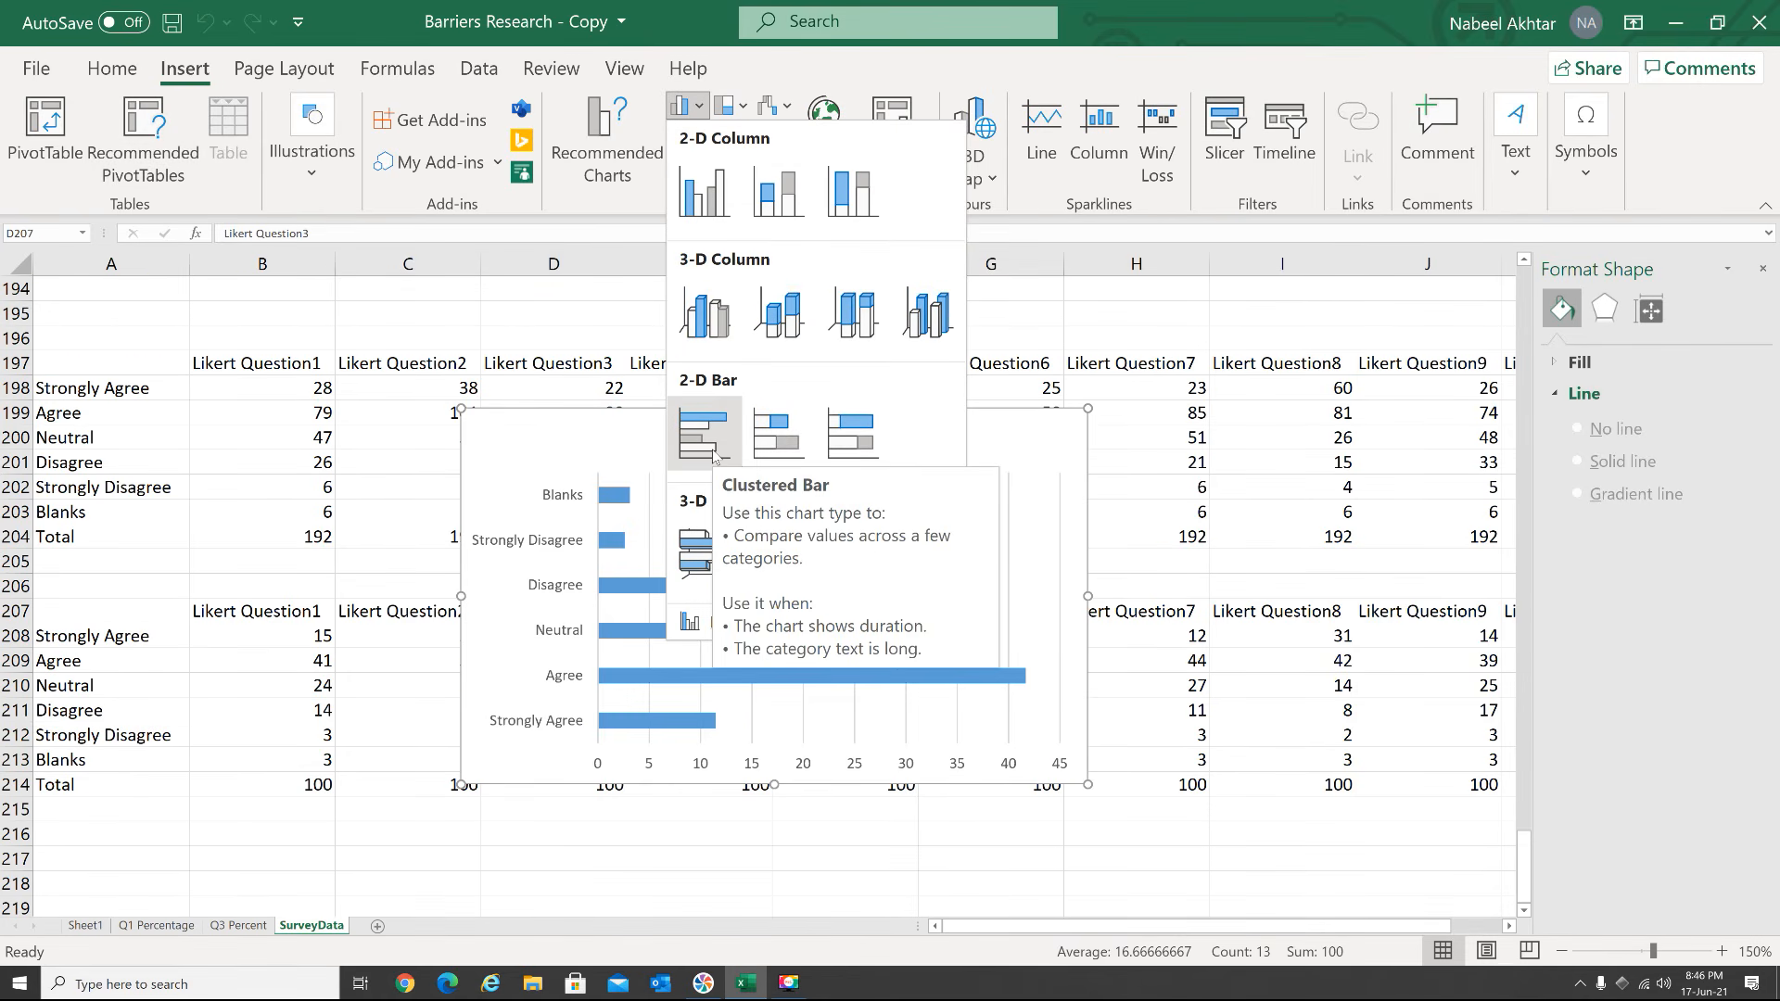
left_click(705, 433)
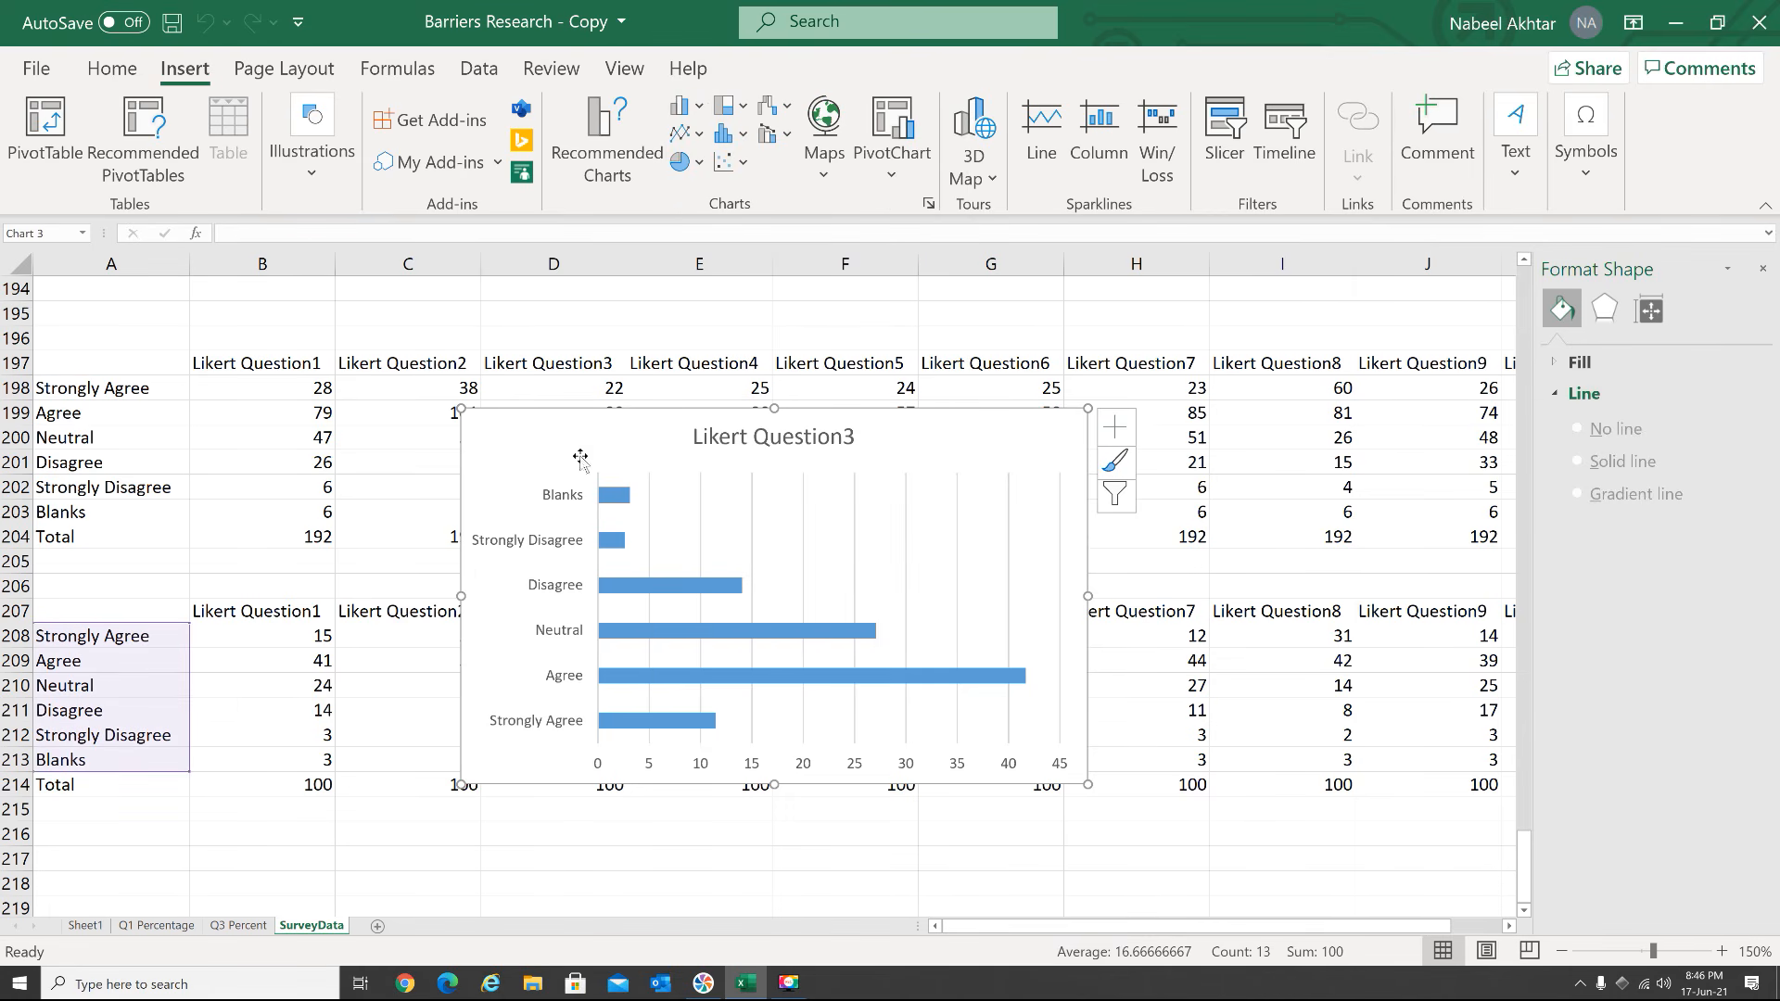
Delete the existing Q3 Percent chart sheet from the workbook
left_click(239, 925)
right_click(246, 926)
left_click(278, 628)
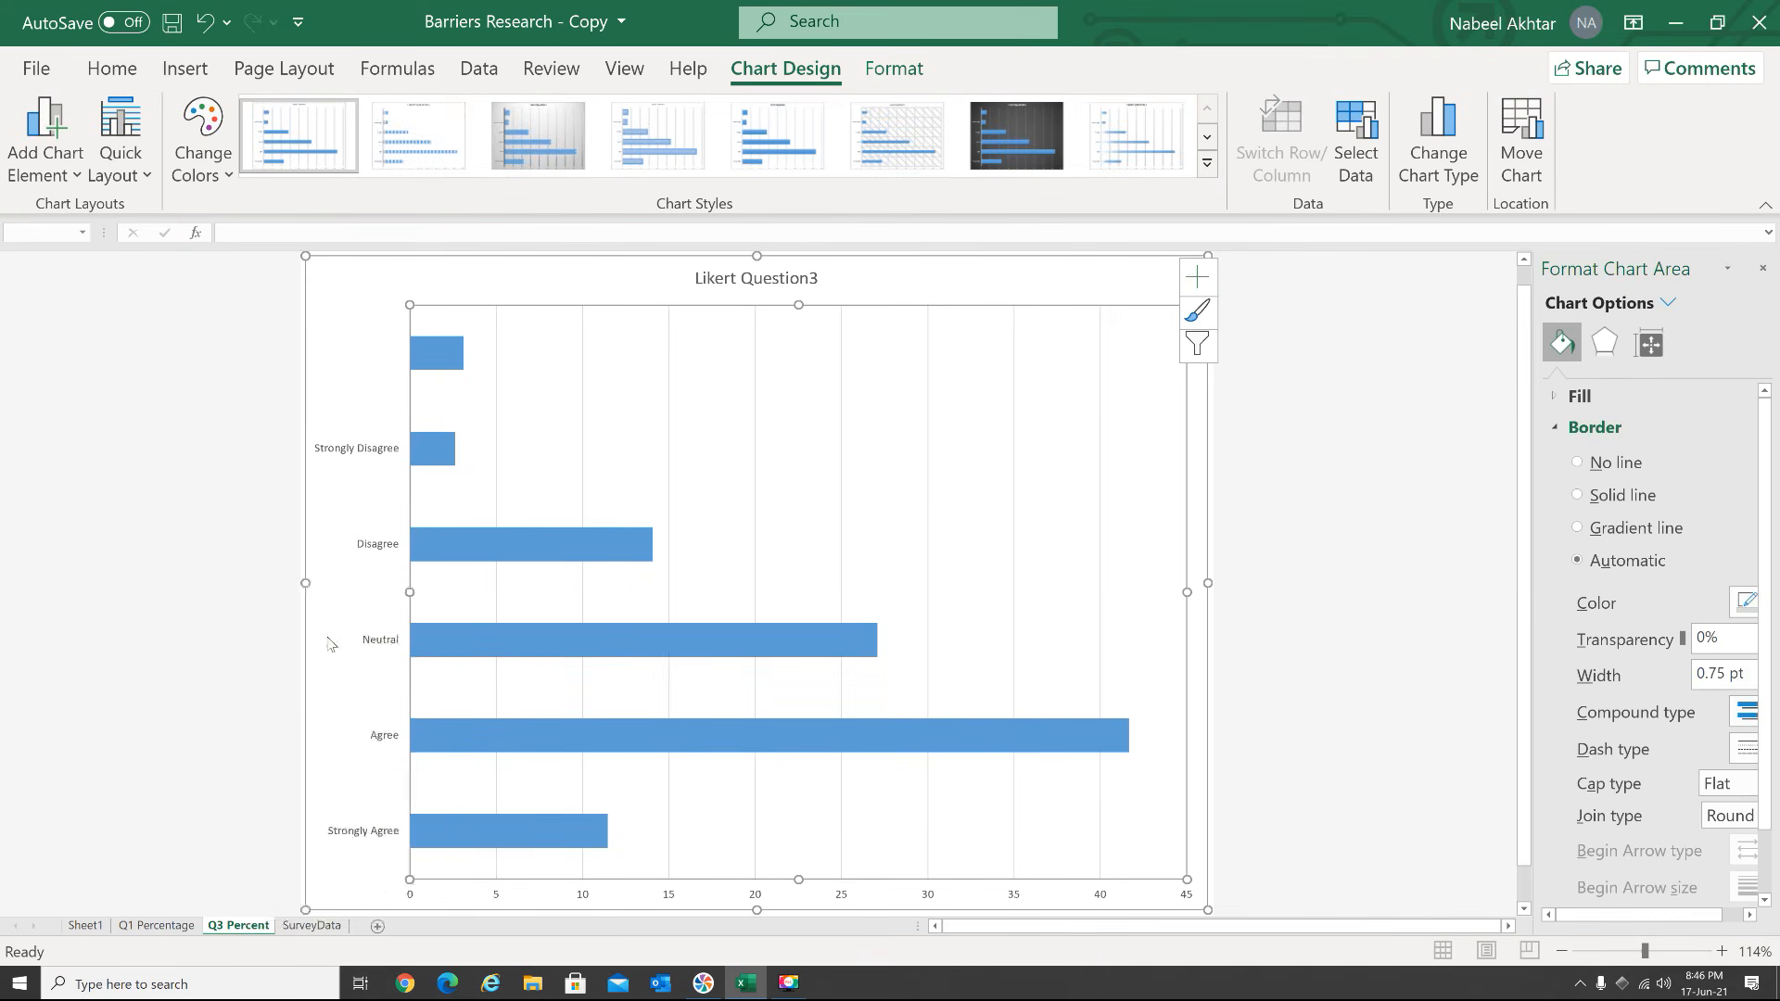
left_click(864, 542)
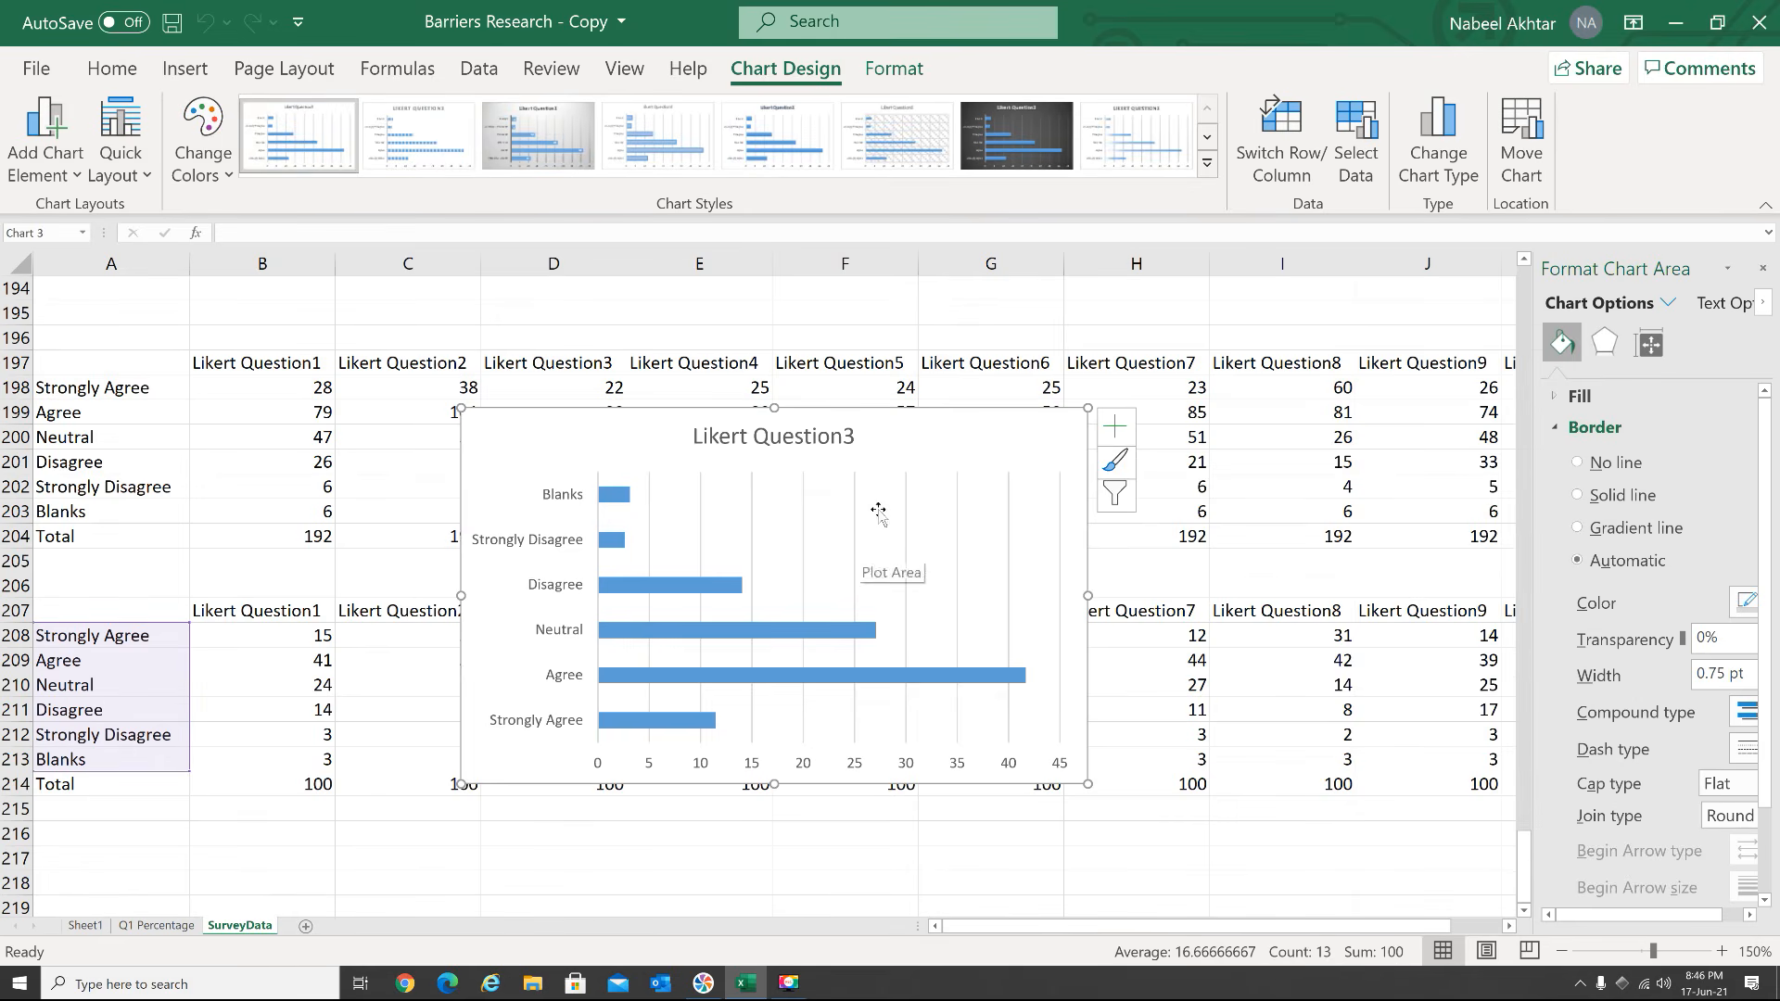
Move the Likert Question3 bar chart to a new chart sheet named q3 percentage
left_click(1521, 139)
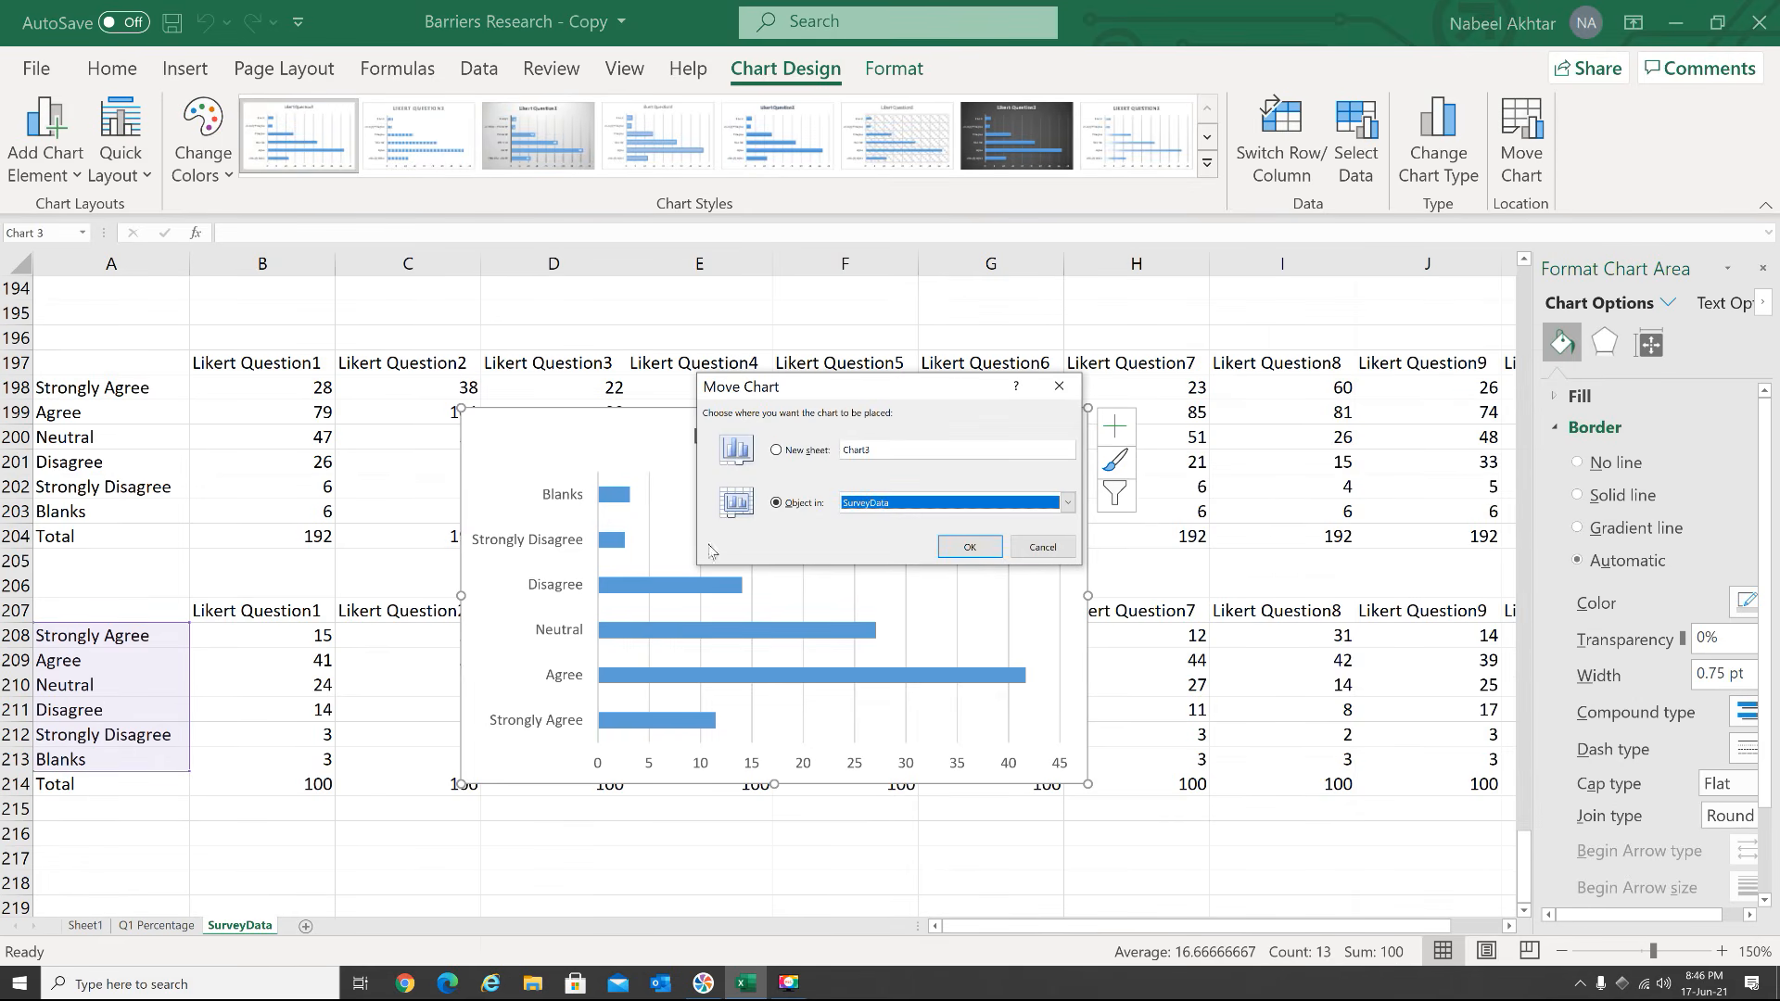
left_click(824, 452)
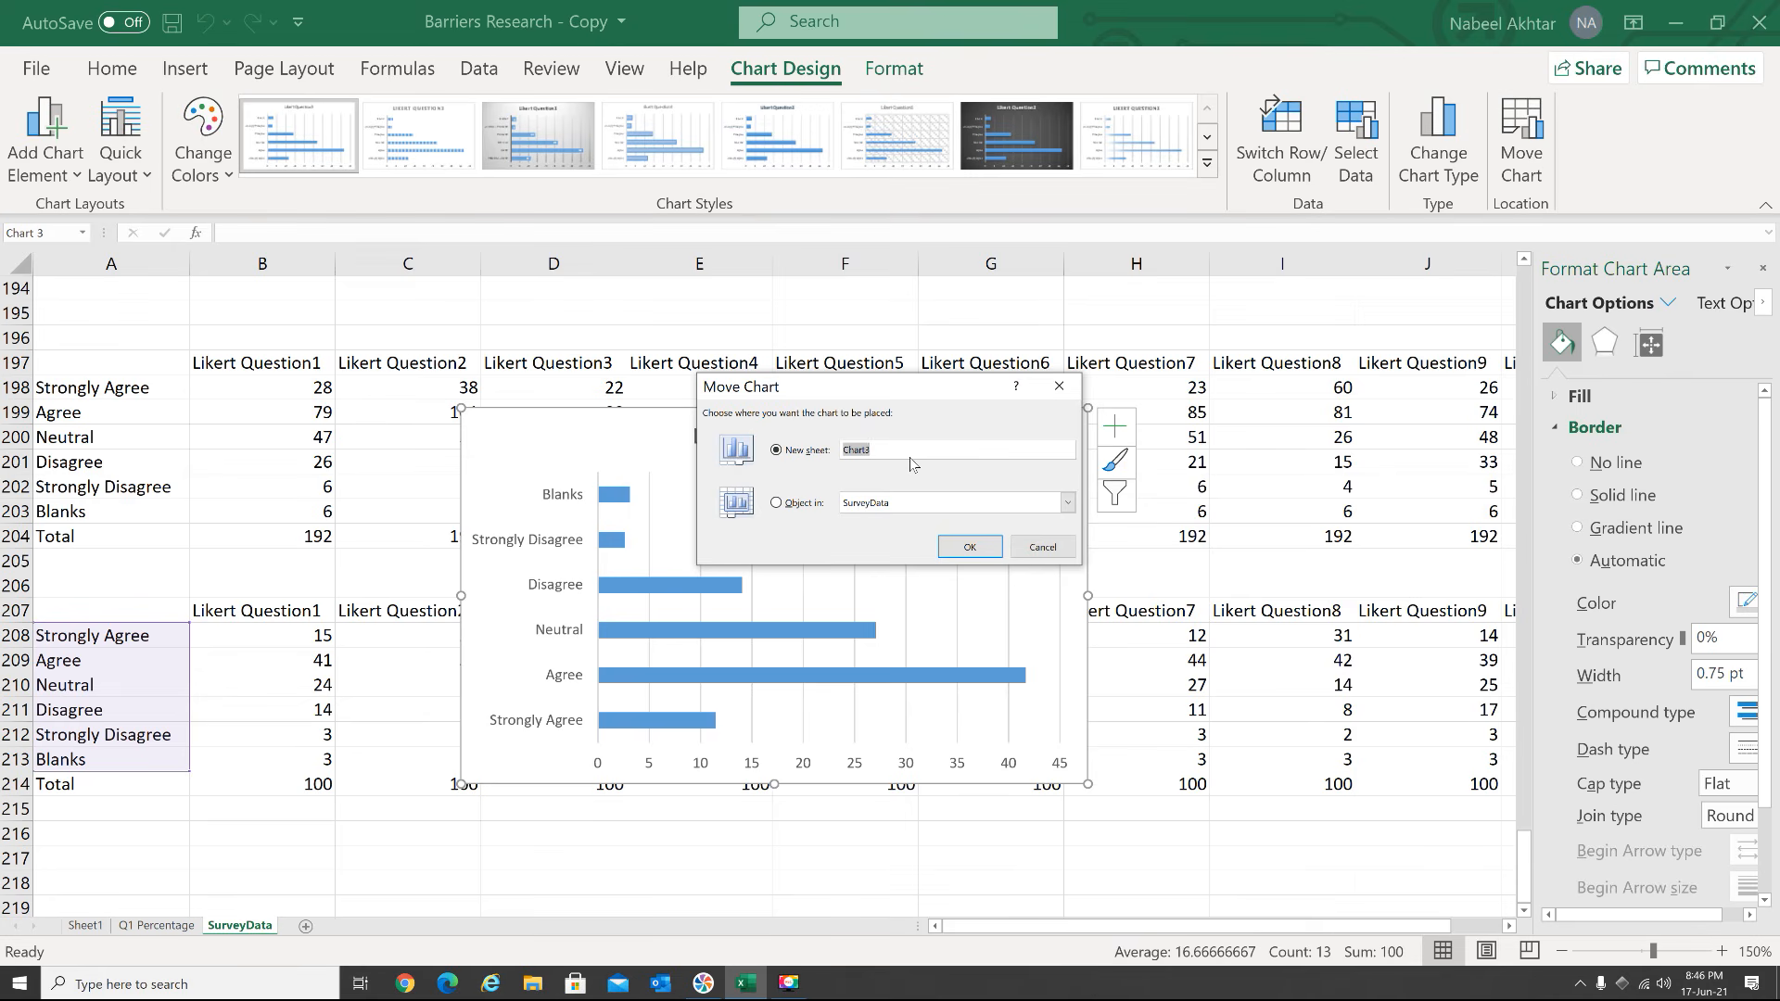
type("q3 percentage")
left_click(972, 547)
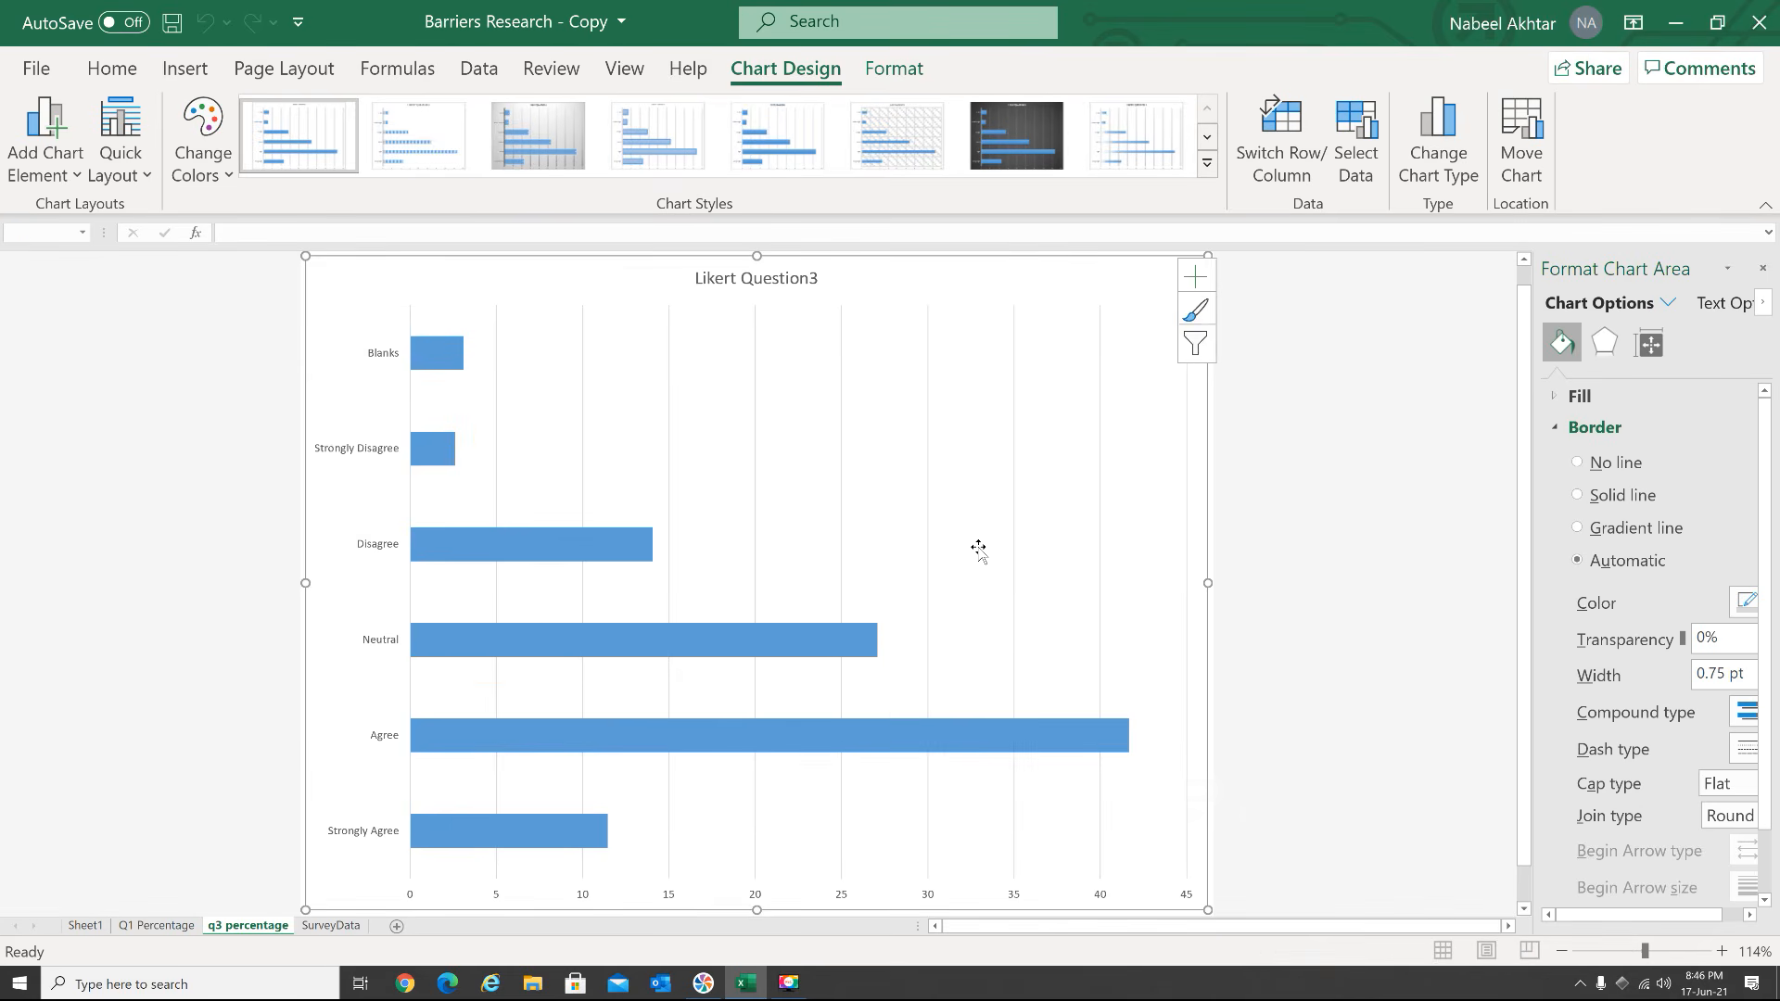
Review the Q1 Percentage chart sheet, return to the SurveyData tables, and close the formatting options
left_click(167, 927)
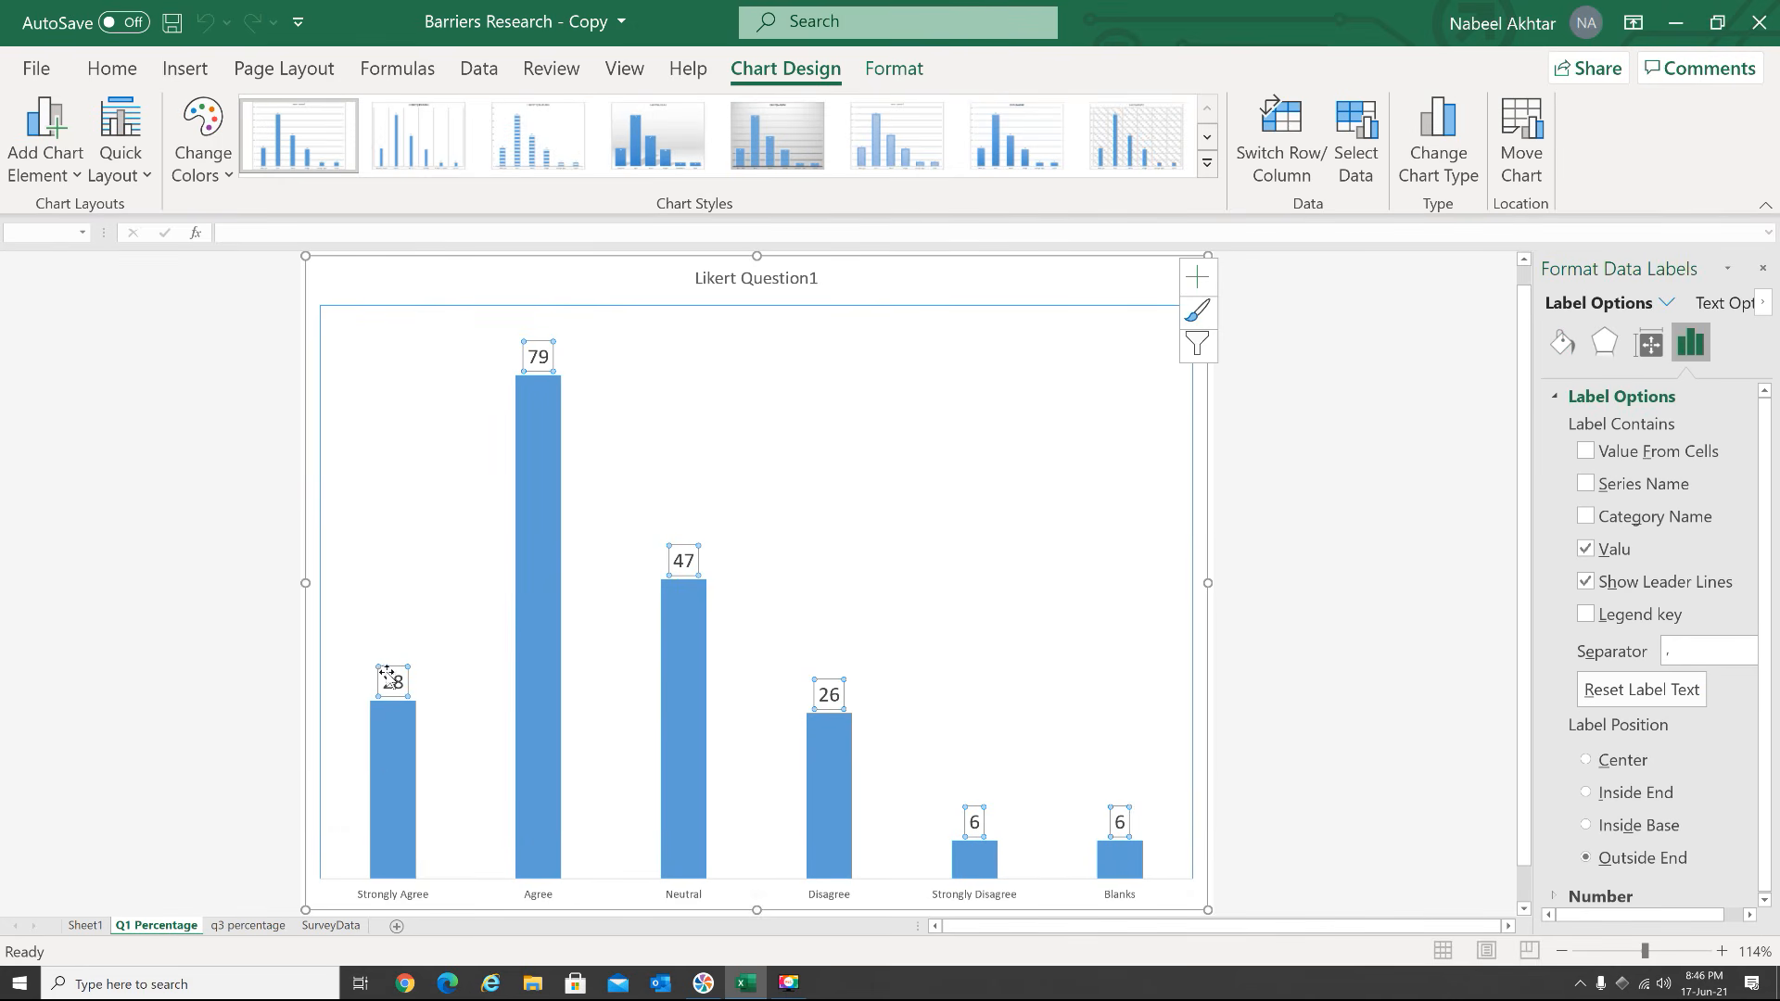
left_click(325, 927)
left_click(536, 754)
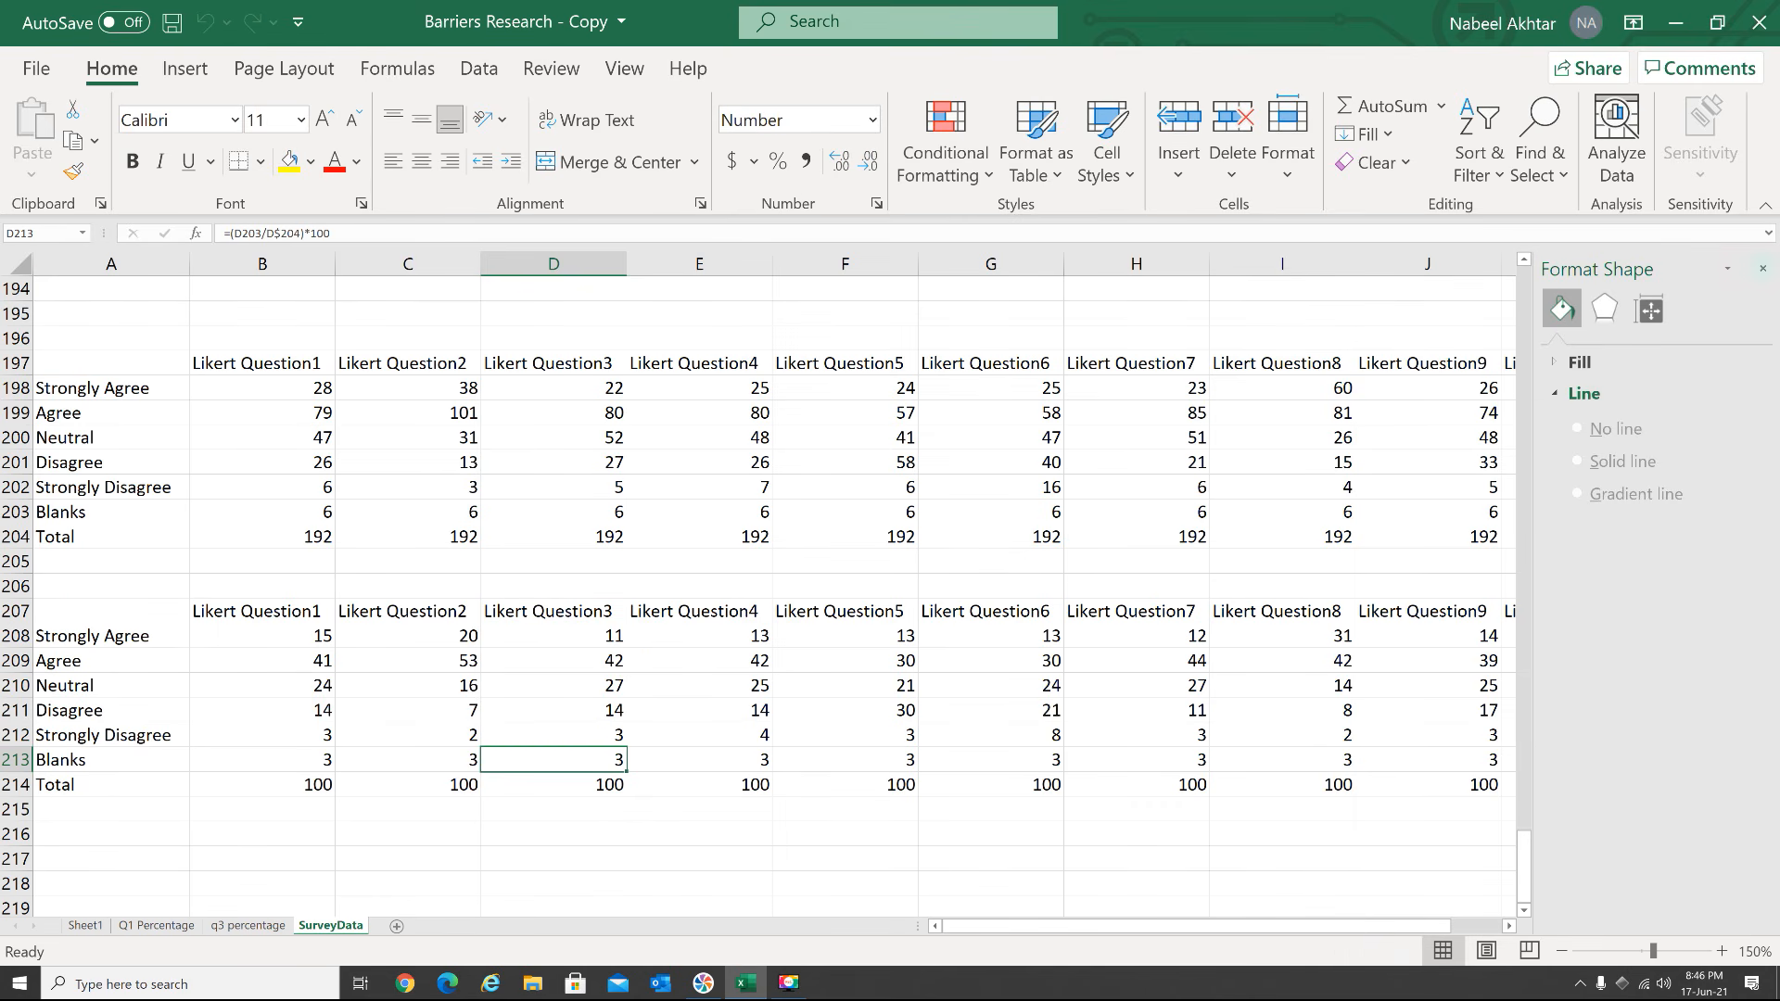
left_click(1764, 270)
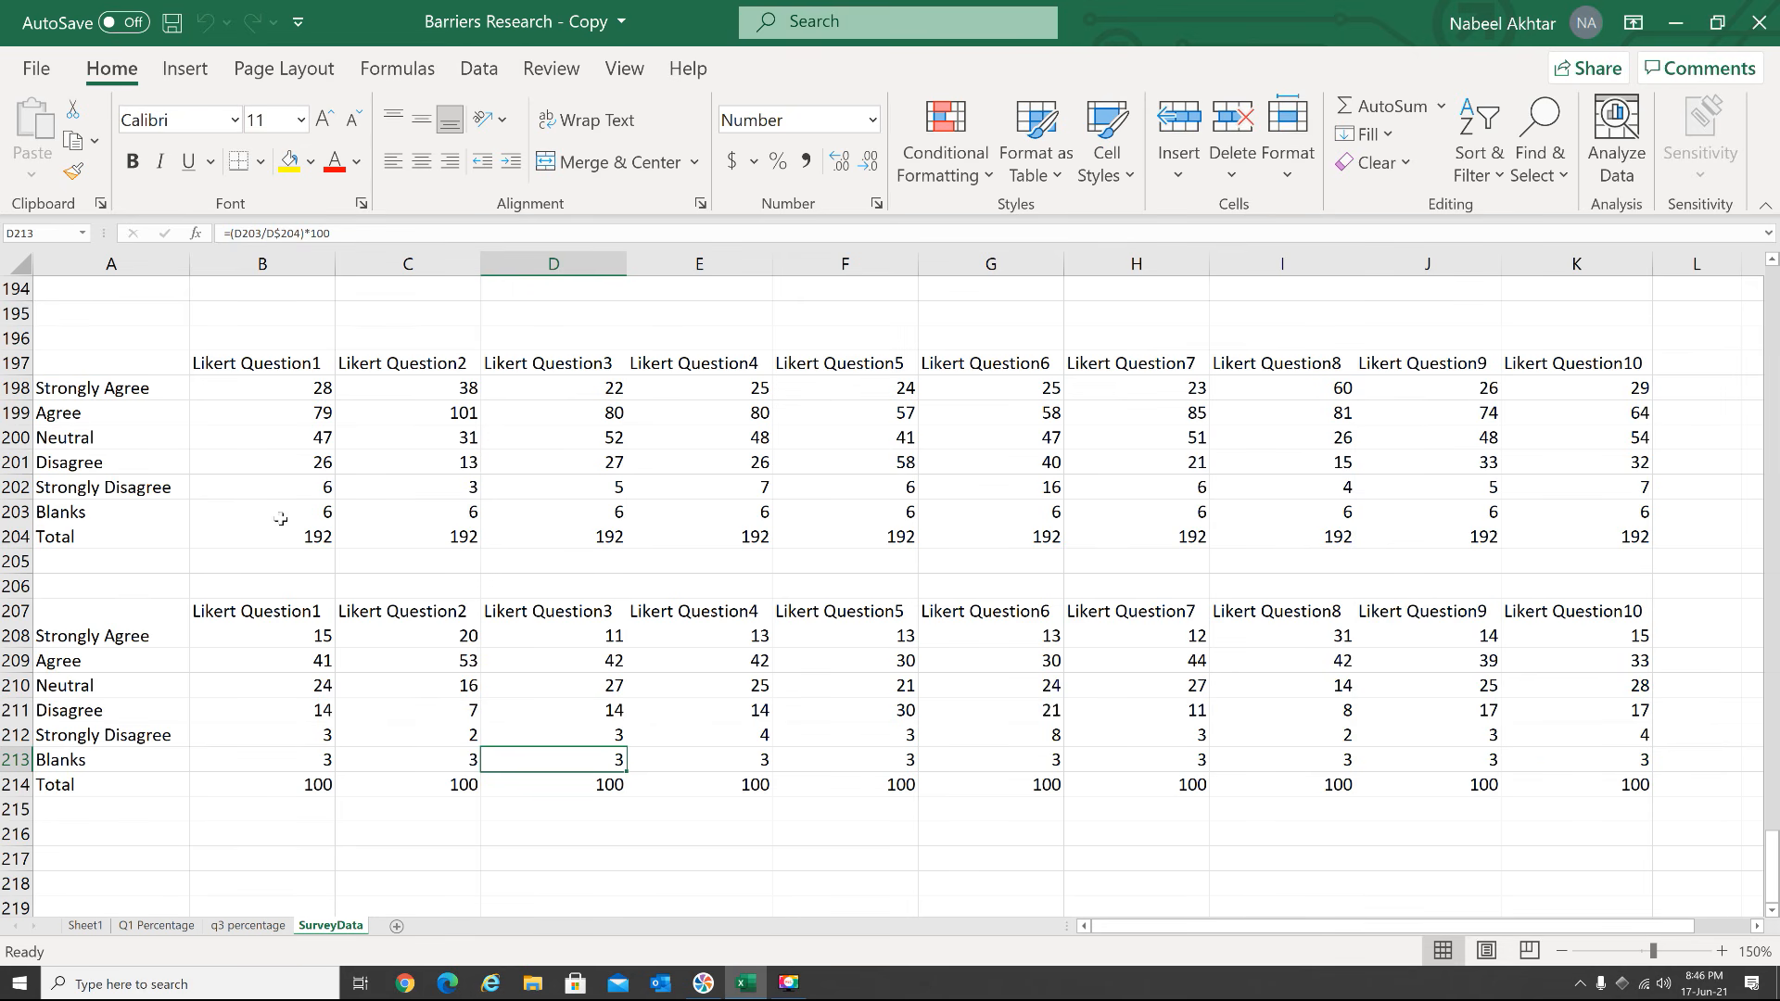
scroll(281, 516, "up", 6)
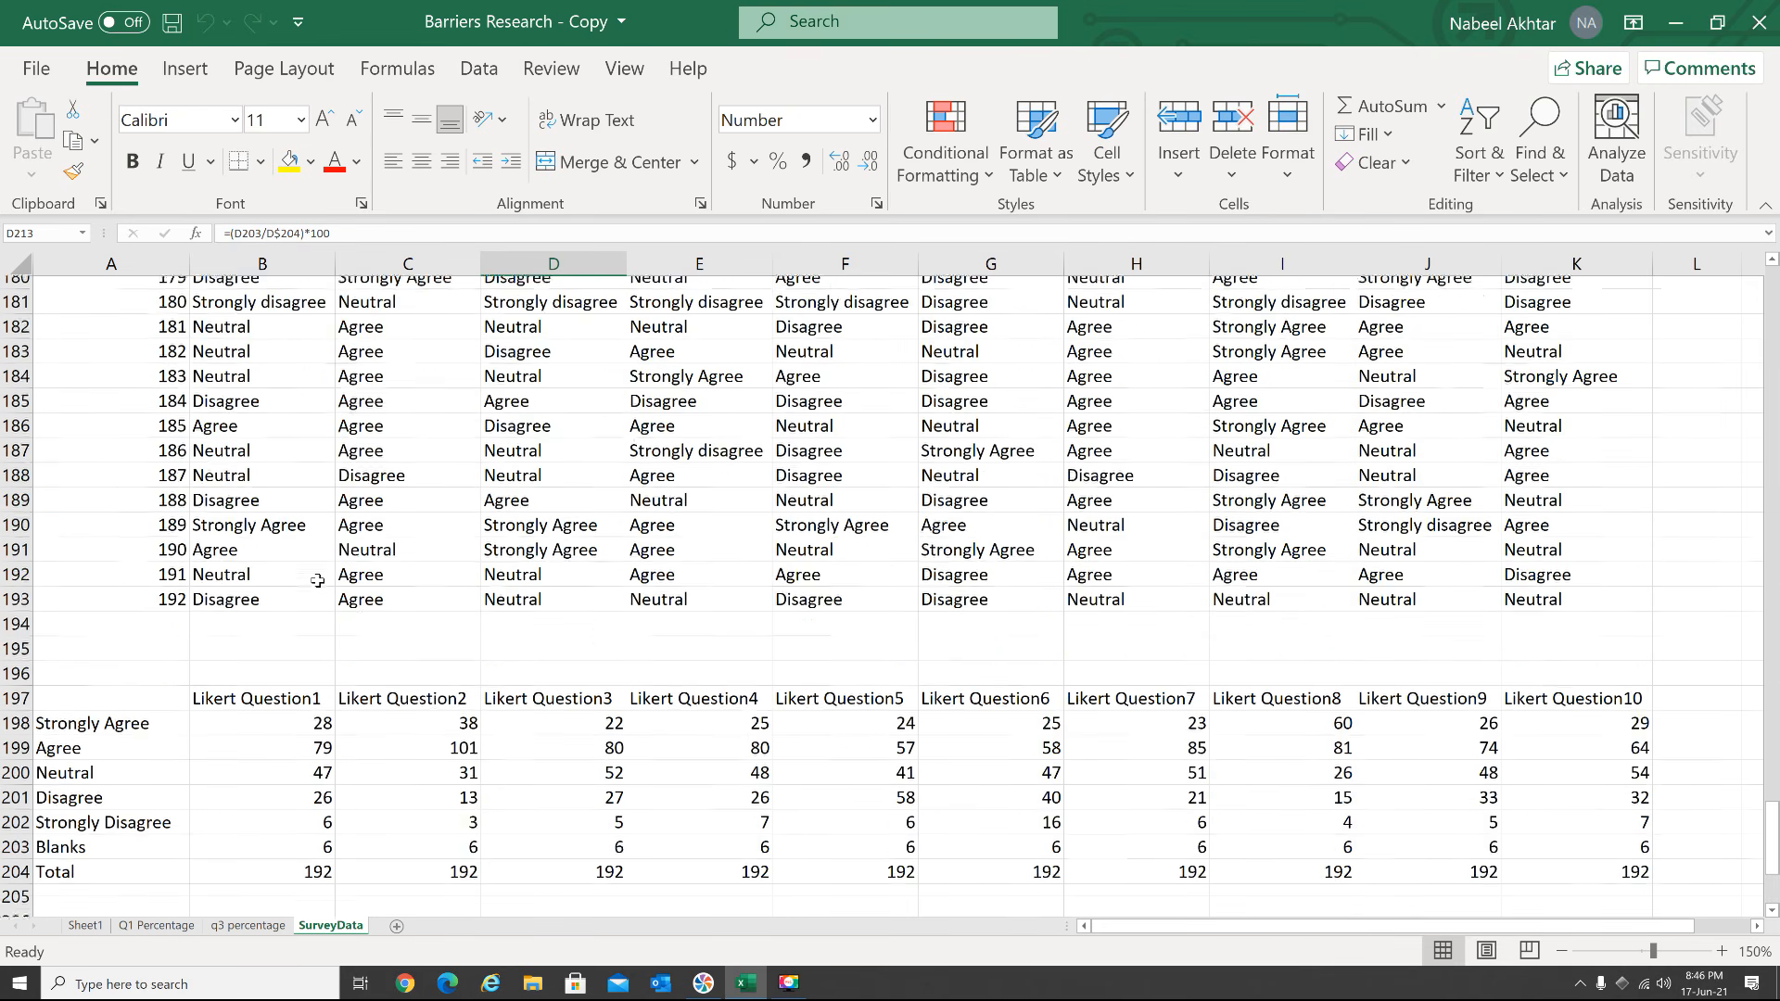
scroll(320, 581, "up", 14)
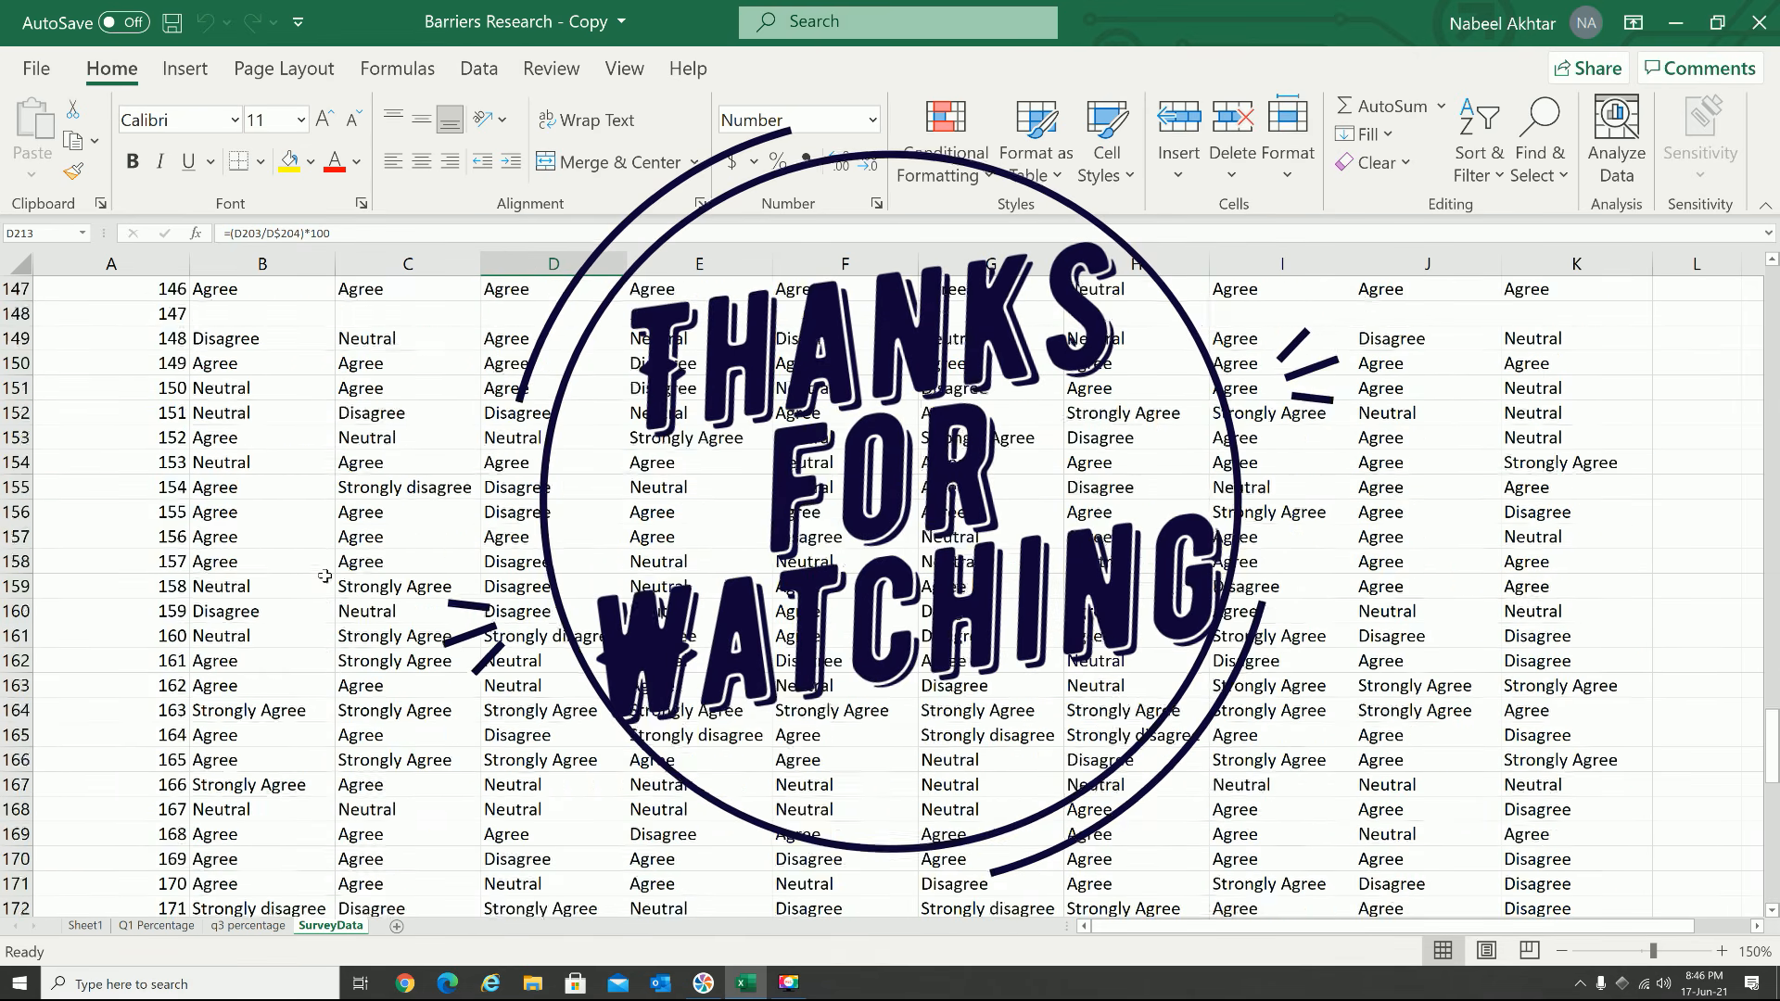
scroll(325, 574, "up", 6)
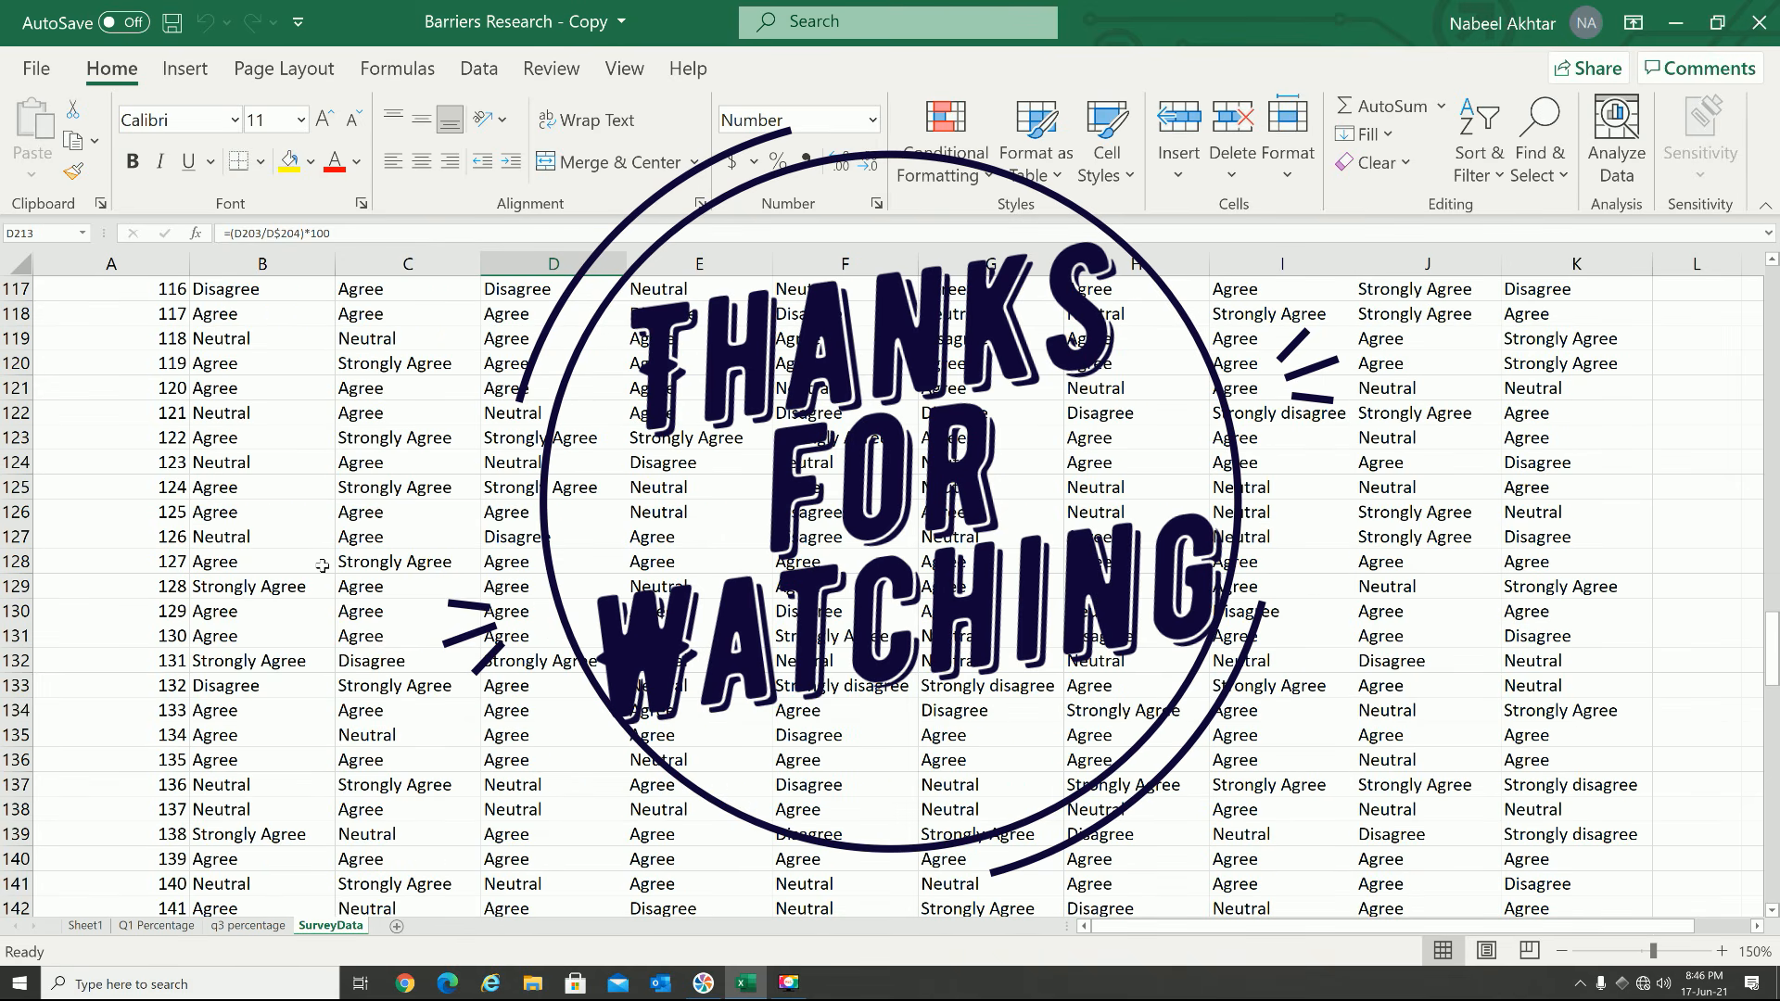